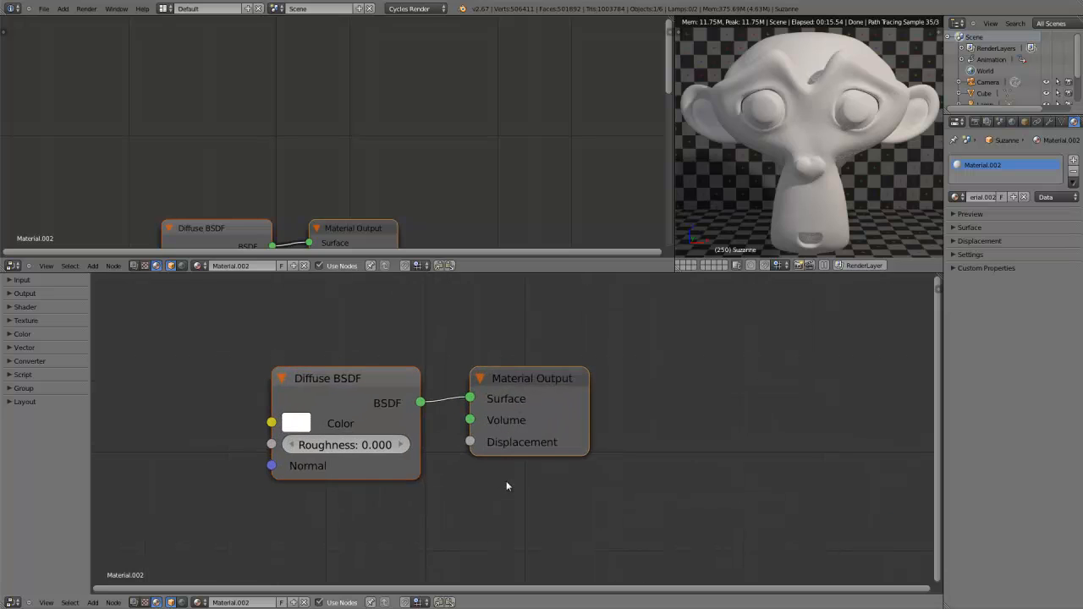
Move the Material Output node slightly to line it up with the Diffuse BSDF node
{"action": "key", "text": "g"}
{"action": "left_click", "coordinate": [496, 486]}
{"action": "mouse_move", "coordinate": [498, 395]}
{"action": "left_mouse_down"}
{"action": "mouse_move", "coordinate": [511, 410]}
{"action": "mouse_move", "coordinate": [506, 398]}
{"action": "left_mouse_up"}
{"action": "scroll", "coordinate": [590, 433], "scroll_direction": "down", "scroll_amount": 3}
{"action": "scroll", "coordinate": [589, 429], "scroll_direction": "up", "scroll_amount": 4}
{"action": "middle_click_drag", "start_coordinate": [455, 230], "coordinate": [552, 104]}
{"action": "middle_click_drag", "start_coordinate": [463, 157], "coordinate": [499, 143]}
{"action": "scroll", "coordinate": [456, 172], "scroll_direction": "up", "scroll_amount": 3}
{"action": "scroll", "coordinate": [459, 174], "scroll_direction": "up", "scroll_amount": 1}
{"action": "middle_click_drag", "start_coordinate": [462, 181], "coordinate": [435, 184]}
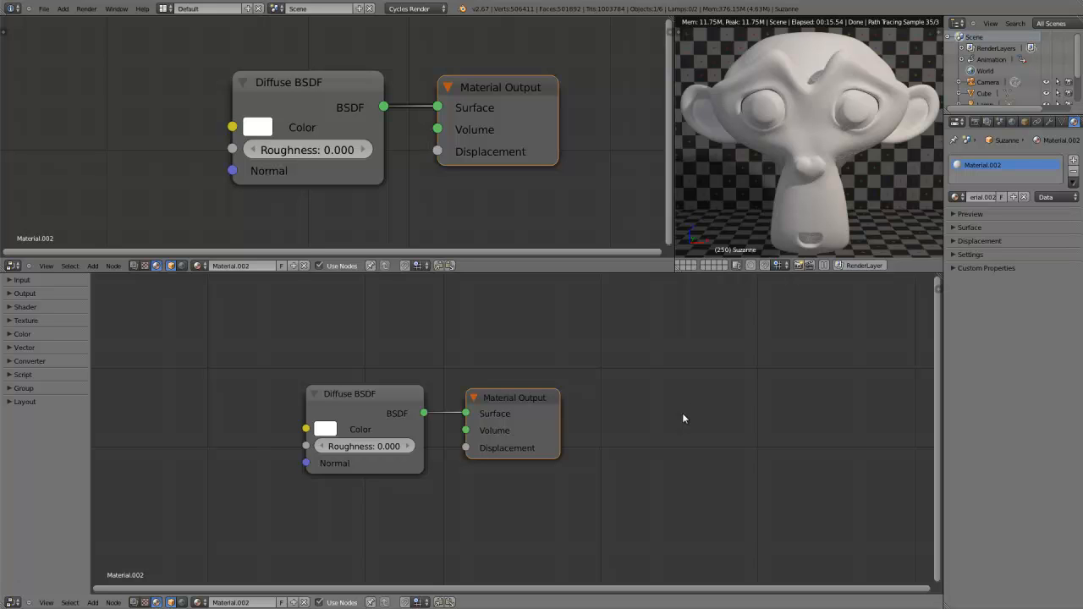
Deselect all nodes of Suzanne's material in the node editor
{"action": "scroll", "coordinate": [581, 424], "scroll_direction": "up", "scroll_amount": 5}
{"action": "middle_click_drag", "start_coordinate": [486, 476], "coordinate": [577, 466]}
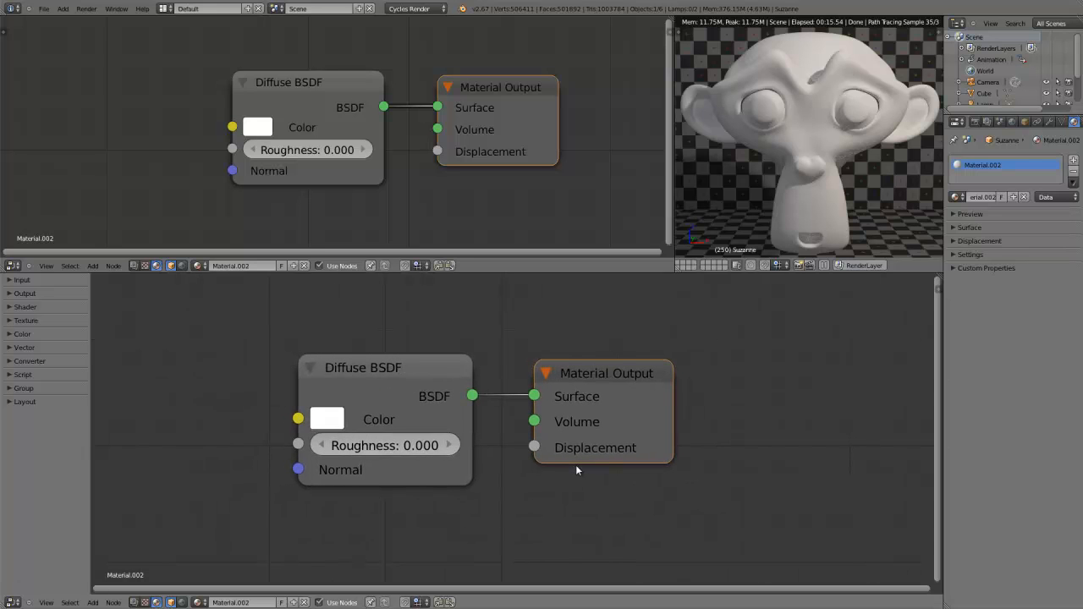
{"action": "scroll", "coordinate": [548, 505], "scroll_direction": "down", "scroll_amount": 2}
{"action": "scroll", "coordinate": [541, 504], "scroll_direction": "up", "scroll_amount": 2}
{"action": "key", "text": "a"}
{"action": "scroll", "coordinate": [529, 489], "scroll_direction": "up", "scroll_amount": 1}
{"action": "scroll", "coordinate": [526, 491], "scroll_direction": "down", "scroll_amount": 2}
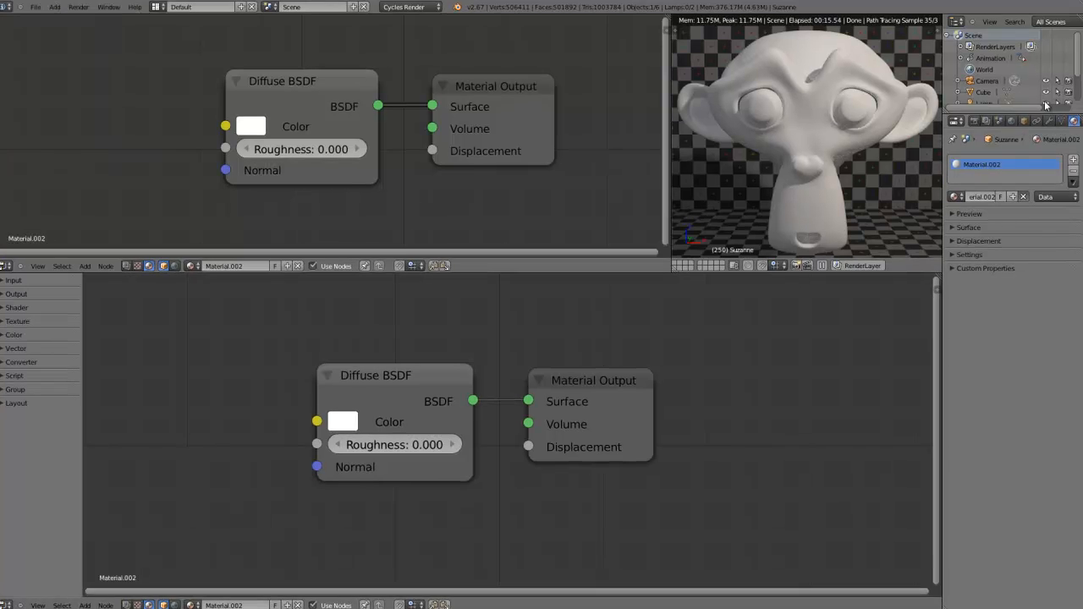
Unlink Suzanne's current material, create a new one in its place and deselect its nodes
{"action": "left_click", "coordinate": [1023, 197]}
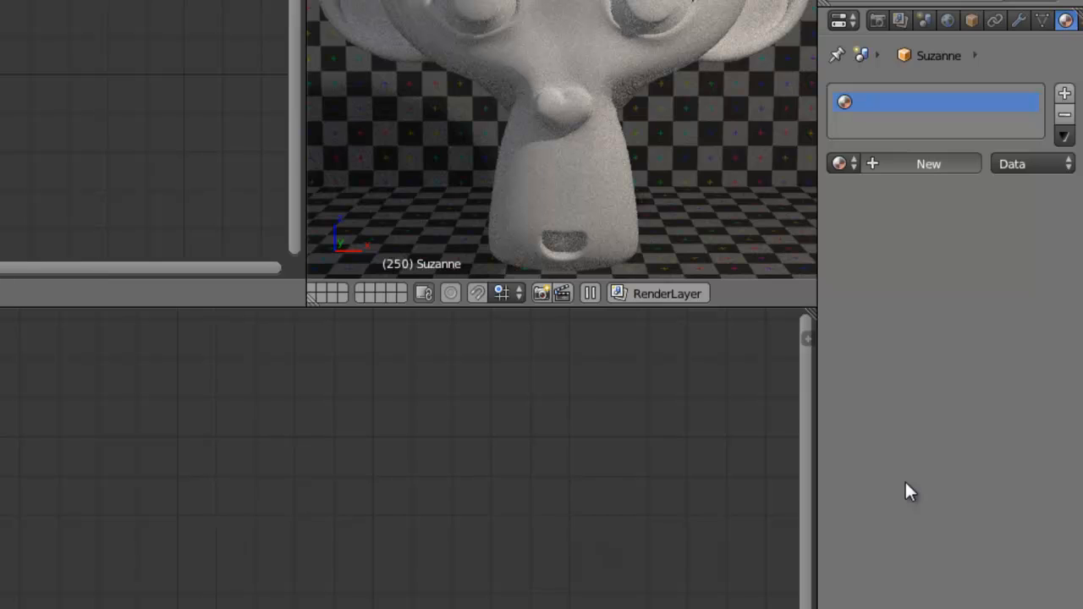
{"action": "key", "text": "ctrl+z"}
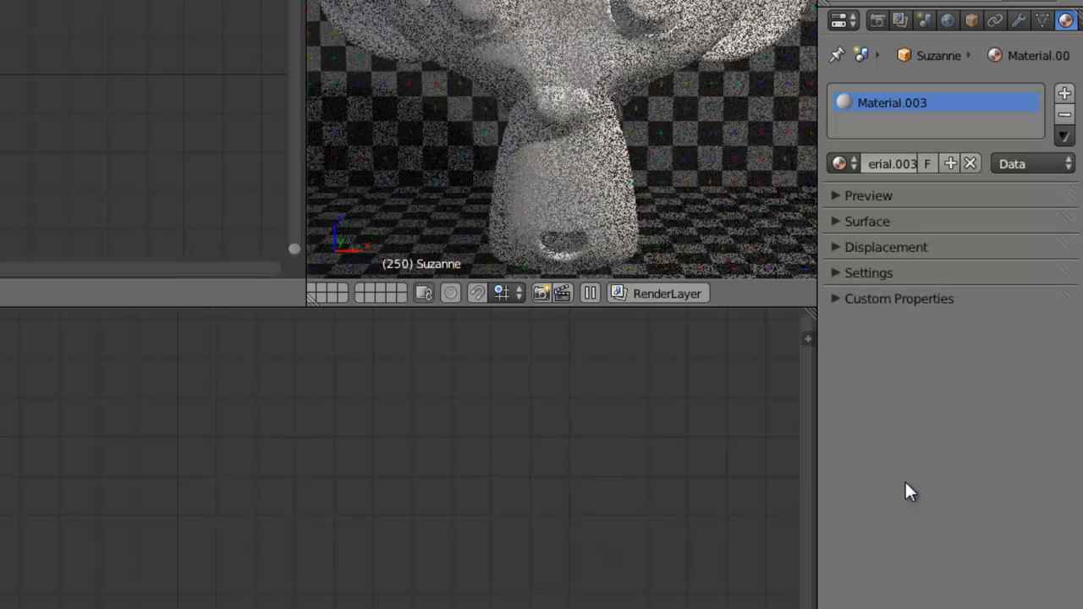
{"action": "right_click", "coordinate": [550, 63]}
{"action": "scroll", "coordinate": [9, 471], "scroll_direction": "down", "scroll_amount": 5}
{"action": "middle_click_drag", "start_coordinate": [10, 472], "coordinate": [0, 520]}
{"action": "middle_click_drag", "start_coordinate": [51, 102], "coordinate": [8, 186]}
{"action": "right_click", "coordinate": [463, 19]}
{"action": "scroll", "coordinate": [601, 268], "scroll_direction": "down", "scroll_amount": 2}
{"action": "middle_click_drag", "start_coordinate": [601, 267], "coordinate": [562, 302]}
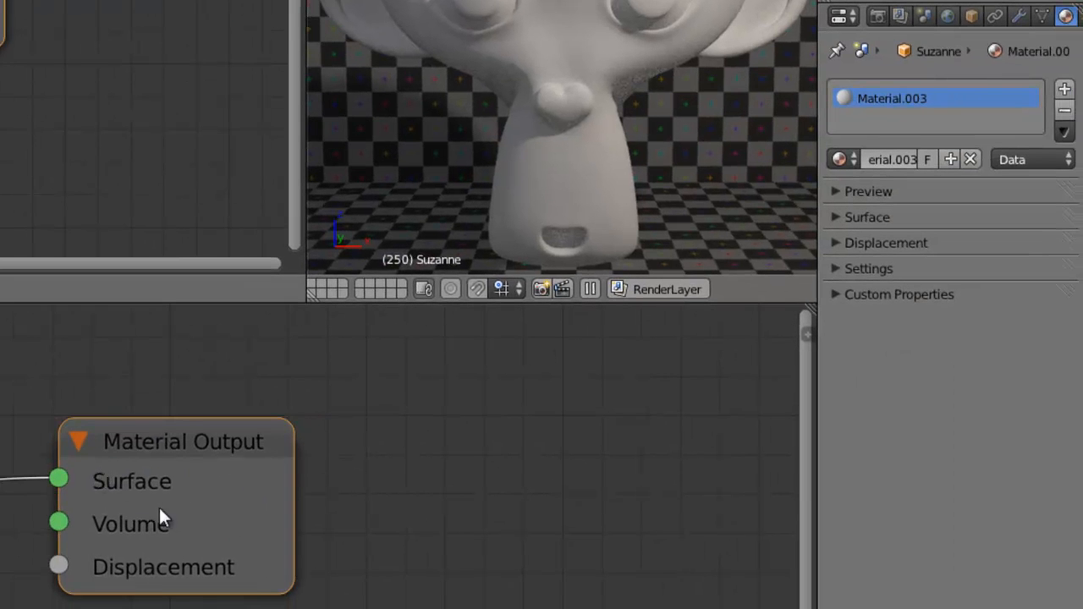
{"action": "key", "text": "a"}
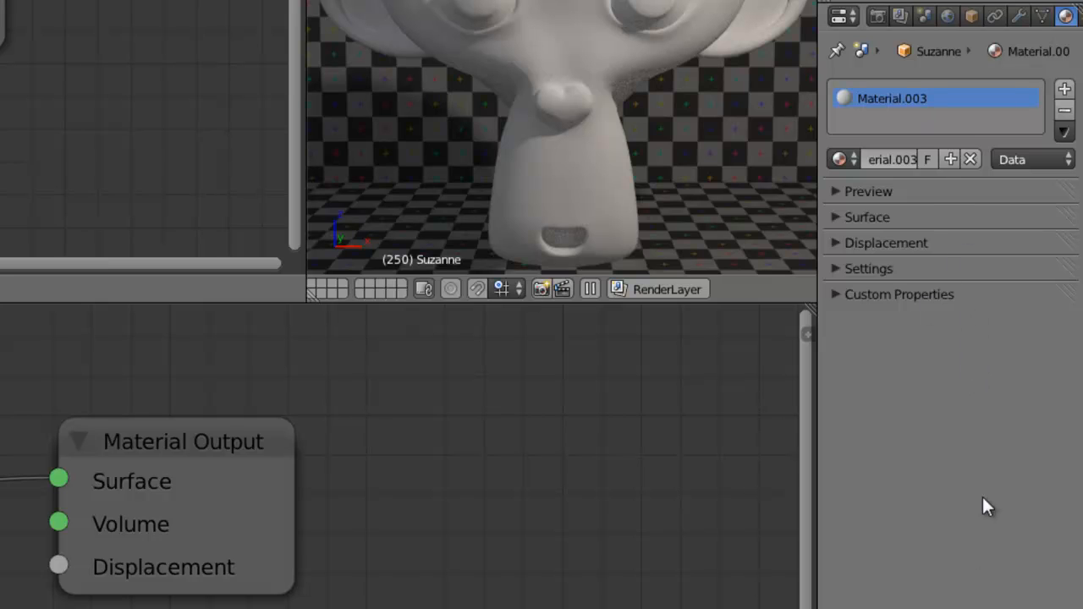
{"action": "middle_click_drag", "start_coordinate": [636, 526], "coordinate": [588, 543]}
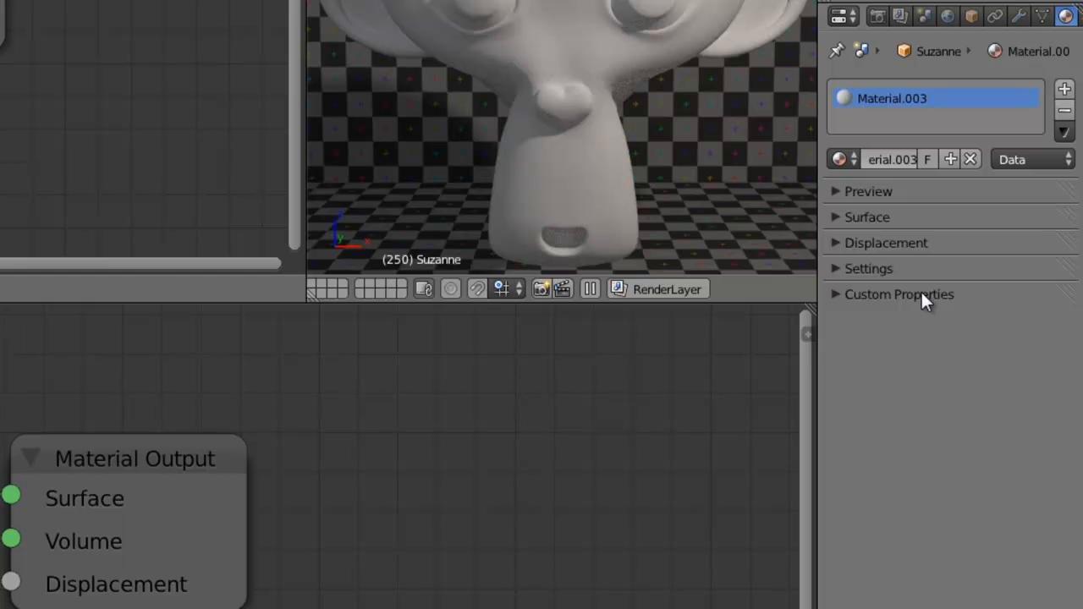
Expand the material's Custom Properties to look at their contents and collapse them again
{"action": "left_click_drag", "start_coordinate": [1071, 297], "coordinate": [1063, 362]}
{"action": "left_click", "coordinate": [836, 295]}
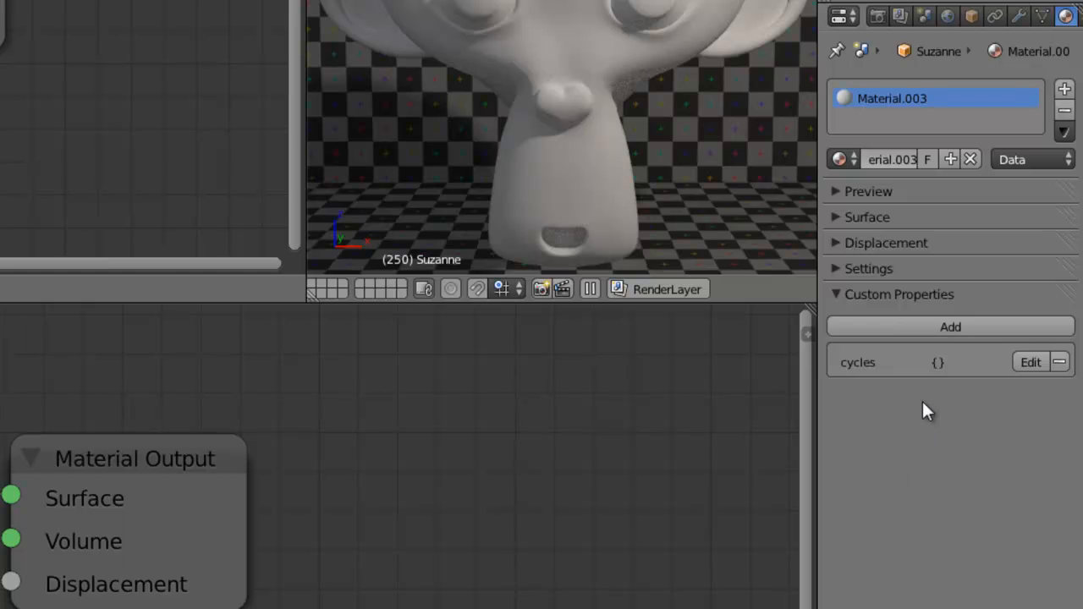
{"action": "left_click", "coordinate": [838, 296]}
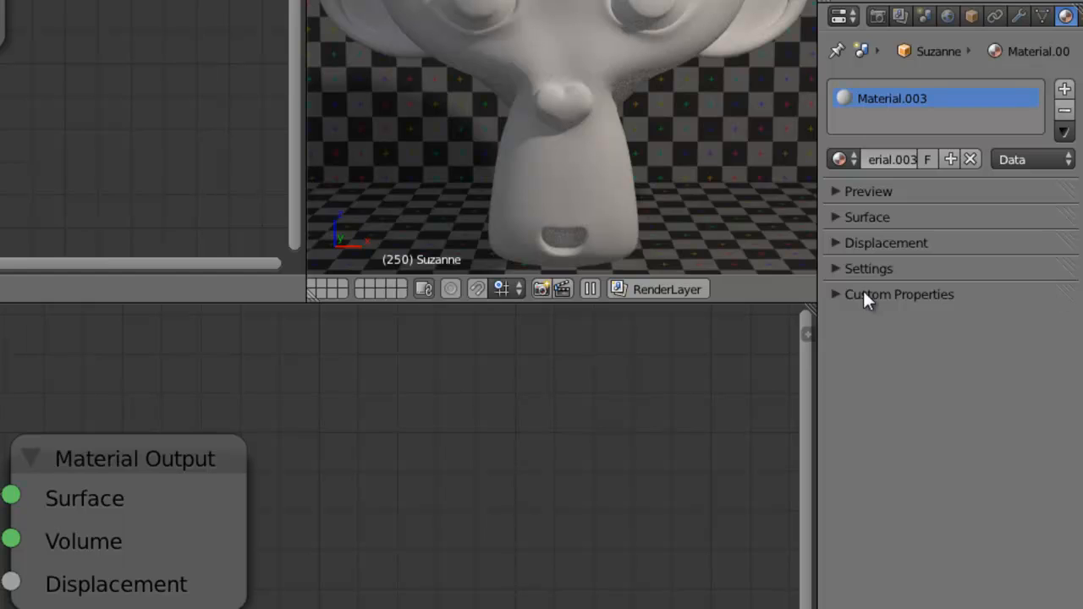
{"action": "left_click", "coordinate": [862, 294]}
{"action": "left_click", "coordinate": [849, 295]}
Preview the material on the monkey shape and on the sphere, and collapse the preview
{"action": "left_click", "coordinate": [831, 189]}
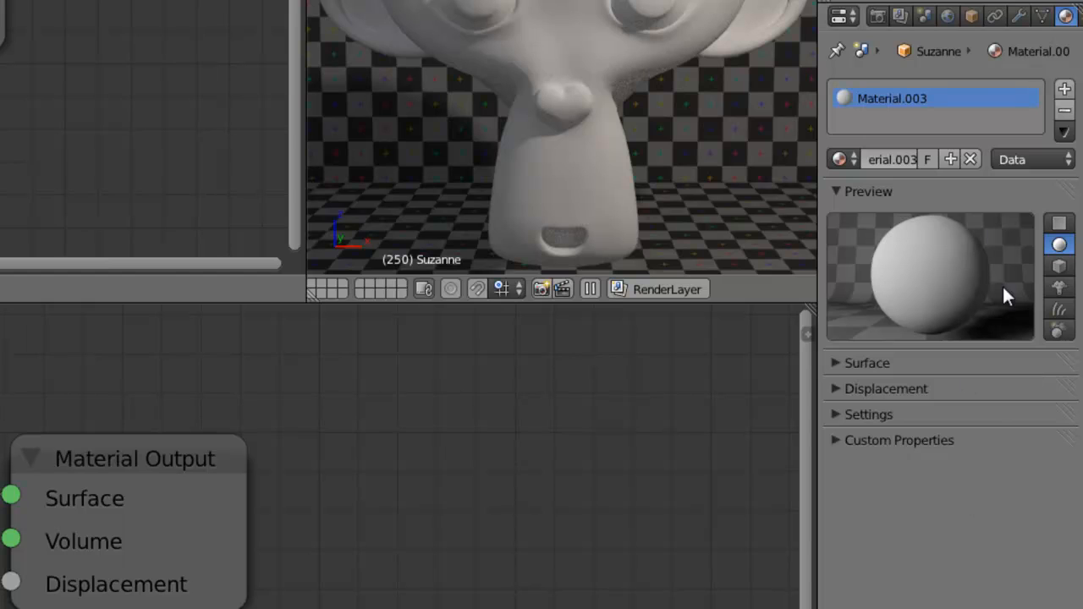
{"action": "left_click", "coordinate": [1059, 288]}
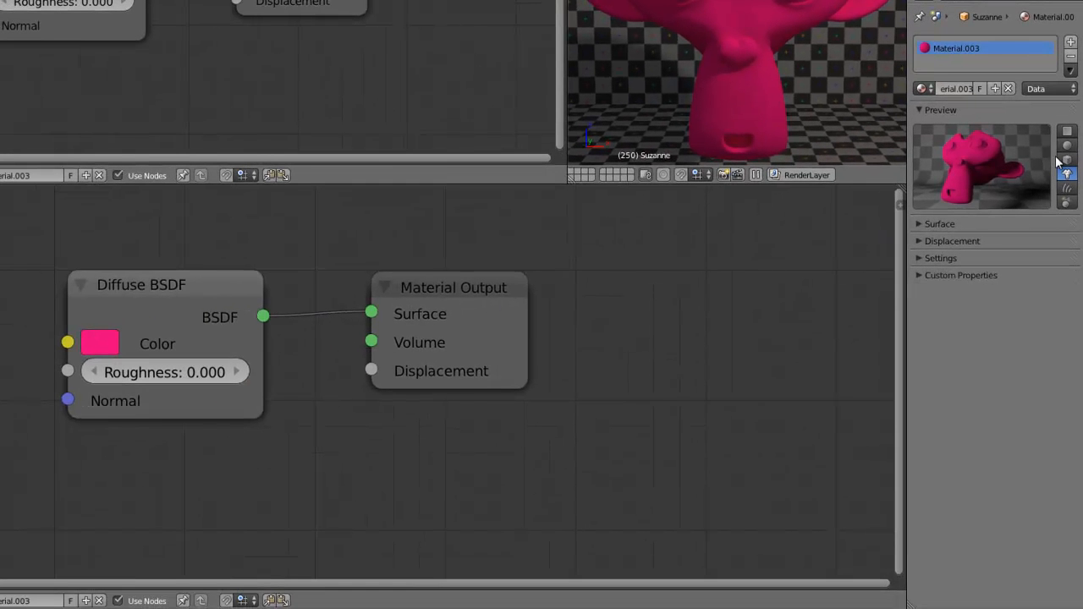
{"action": "left_click", "coordinate": [1067, 145]}
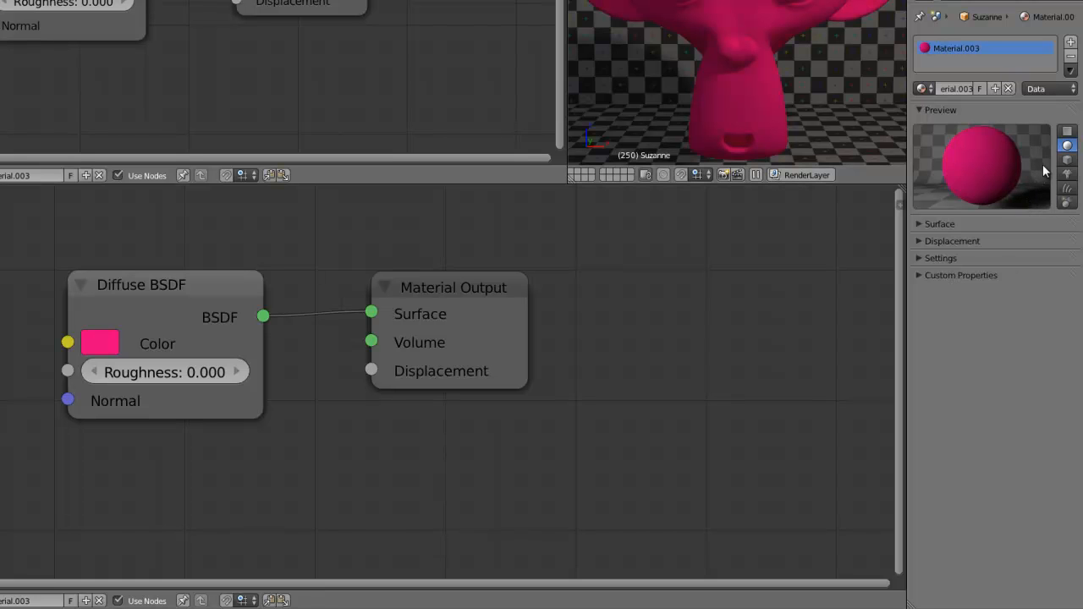
{"action": "left_click", "coordinate": [919, 110]}
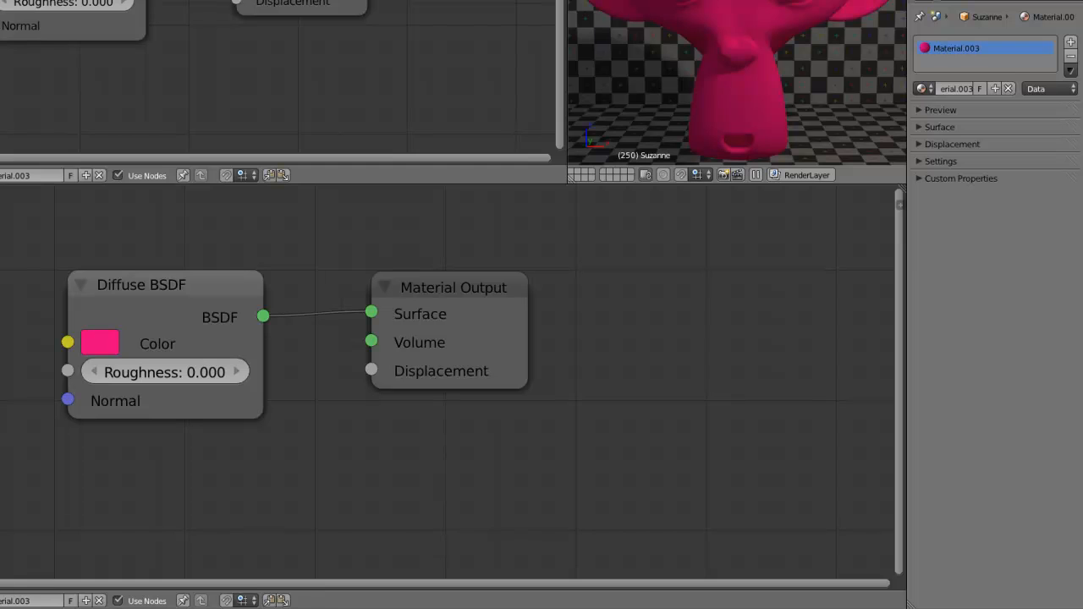
Set the color of the Diffuse BSDF node back to white
{"action": "left_click", "coordinate": [98, 345]}
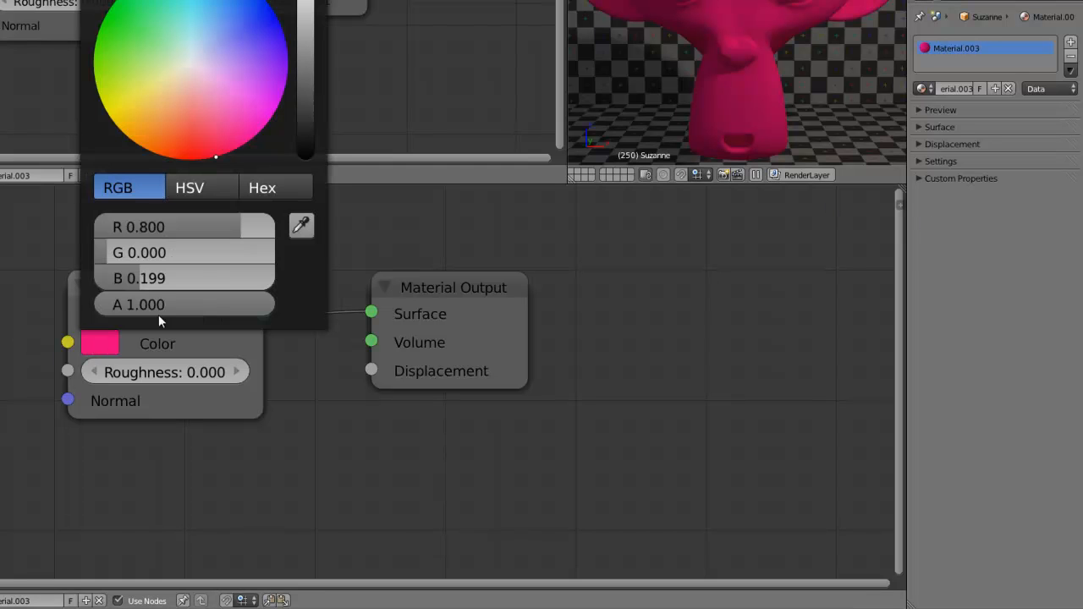
{"action": "left_click_drag", "start_coordinate": [131, 235], "coordinate": [275, 254]}
{"action": "left_click", "coordinate": [111, 344]}
{"action": "left_click_drag", "start_coordinate": [175, 280], "coordinate": [318, 280]}
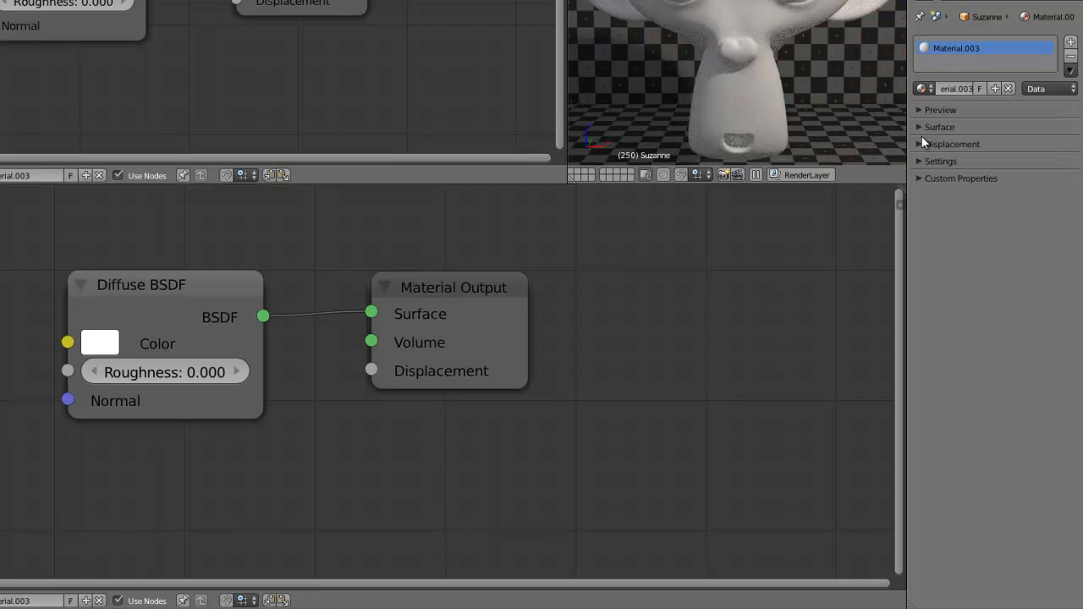
Show the material's settings and set its viewport color to red
{"action": "left_click", "coordinate": [949, 161]}
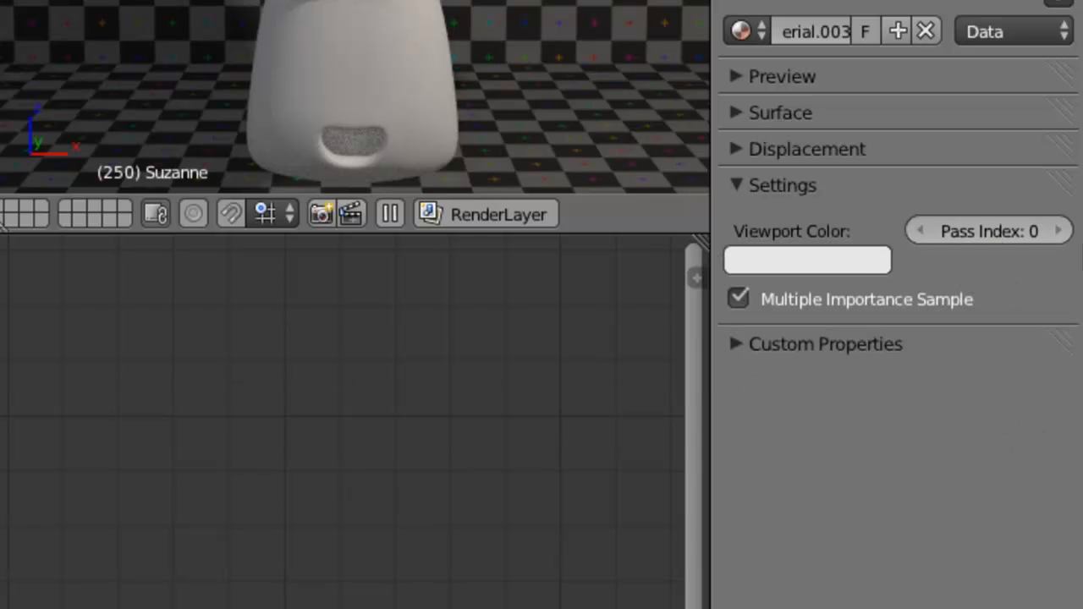
{"action": "left_click", "coordinate": [856, 264]}
{"action": "left_click", "coordinate": [733, 74]}
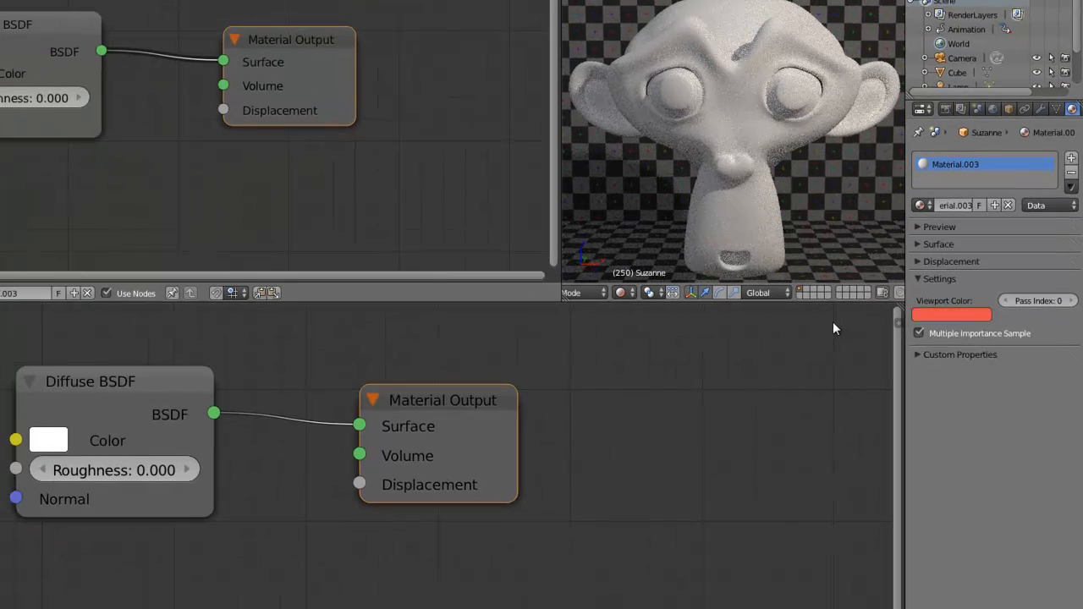
Switch the 3D view to Solid shading and toggle the camera view to check Suzanne's viewport color
{"action": "left_click", "coordinate": [622, 292]}
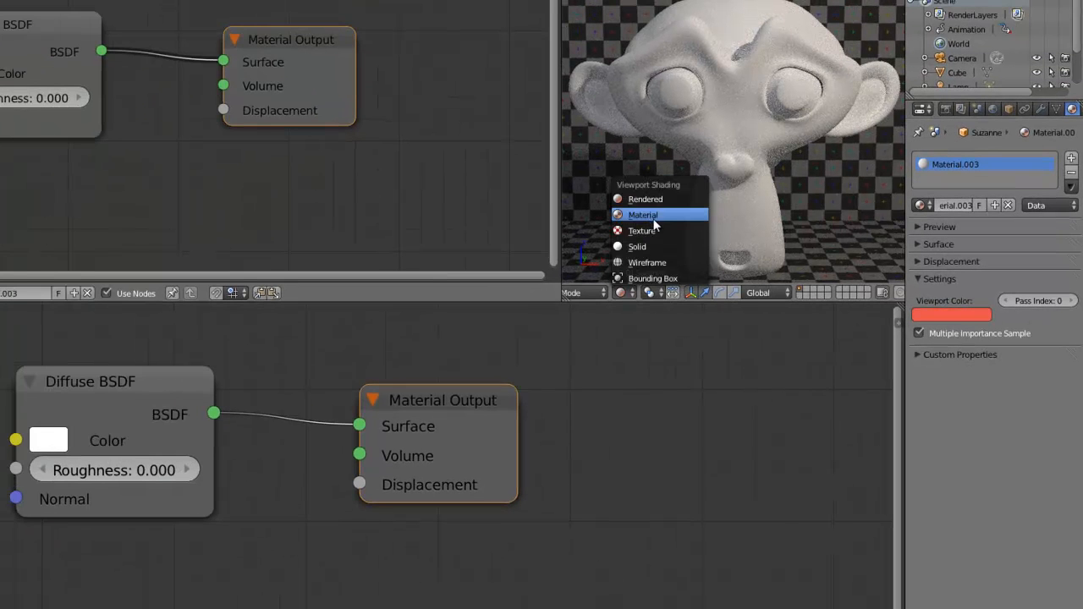
{"action": "left_click", "coordinate": [650, 231]}
{"action": "left_click", "coordinate": [626, 293]}
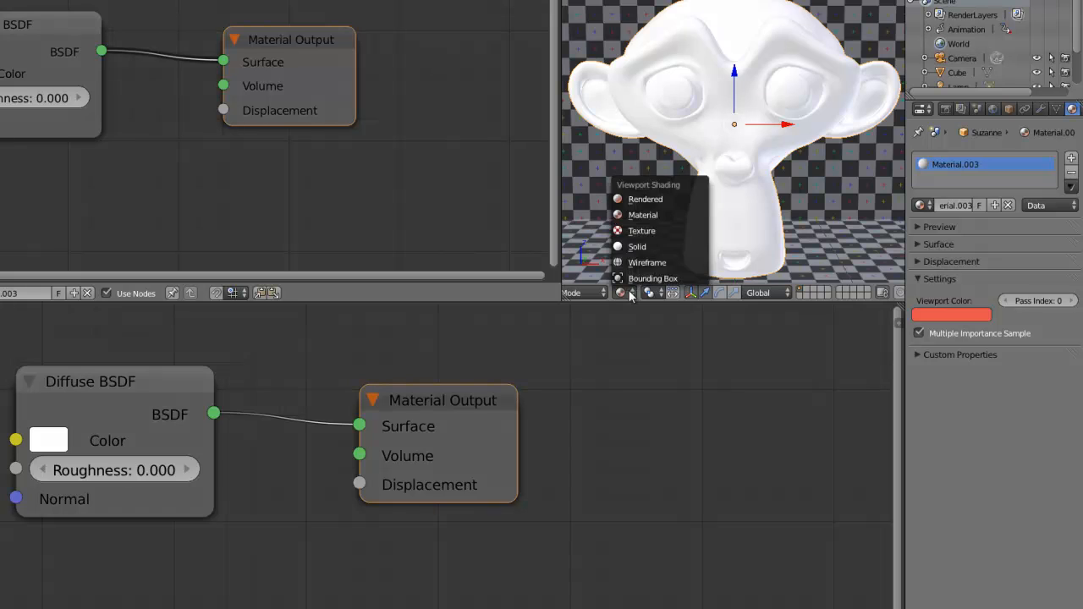
{"action": "left_click", "coordinate": [636, 246]}
{"action": "key", "text": "KP_0"}
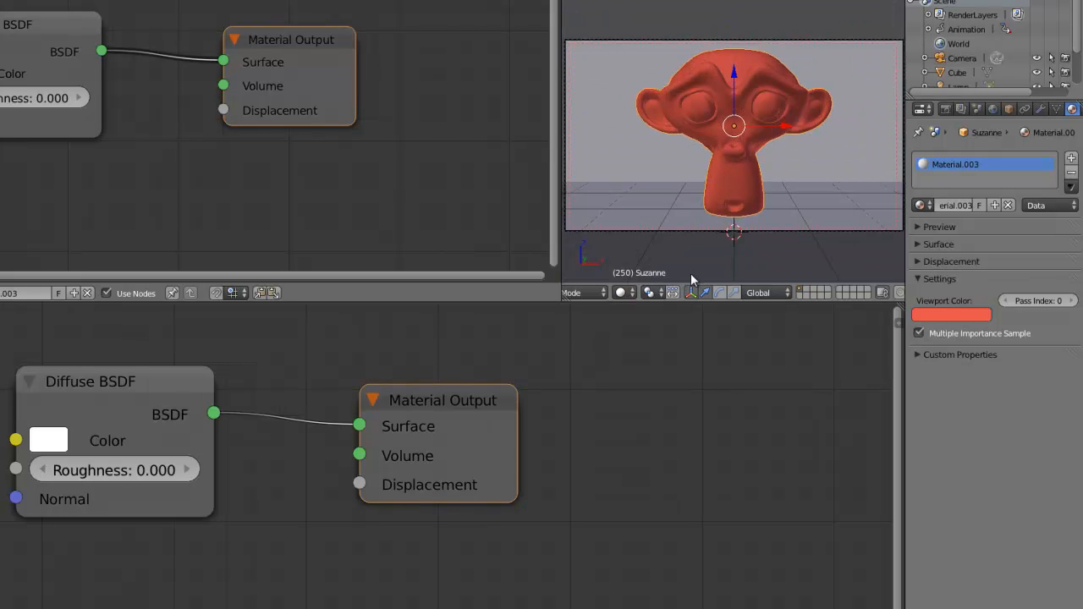
Set the material's viewport color to purple and move the Diffuse BSDF node closer to the Material Output node
{"action": "left_click", "coordinate": [951, 314]}
{"action": "left_click_drag", "start_coordinate": [914, 203], "coordinate": [974, 152]}
{"action": "mouse_move", "coordinate": [161, 373]}
{"action": "left_mouse_down"}
{"action": "mouse_move", "coordinate": [175, 367]}
{"action": "mouse_move", "coordinate": [168, 383]}
{"action": "left_mouse_up"}
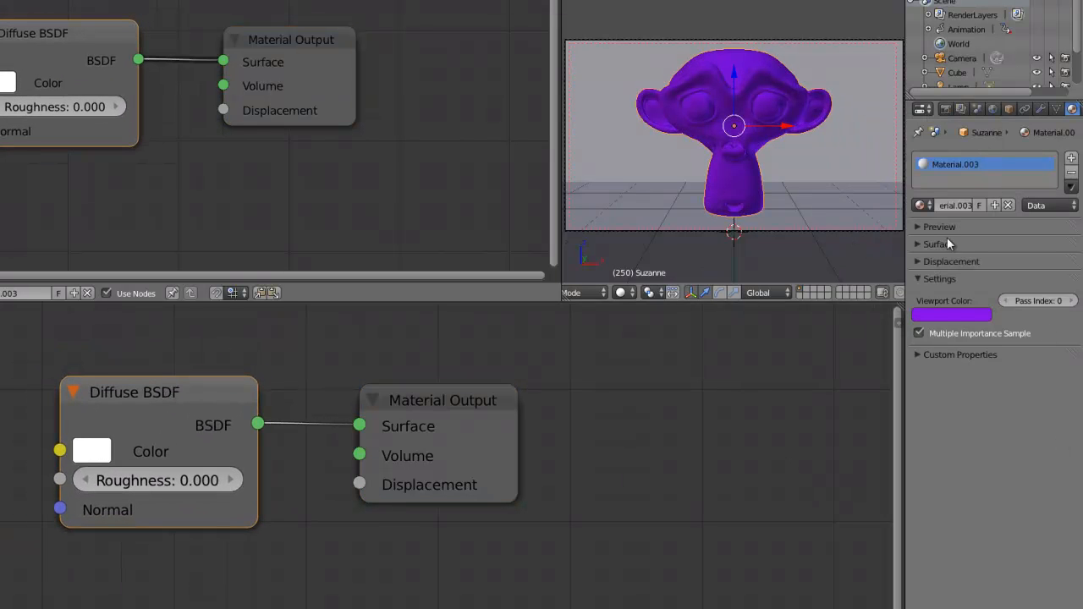
{"action": "scroll", "coordinate": [762, 148], "scroll_direction": "down", "scroll_amount": 3}
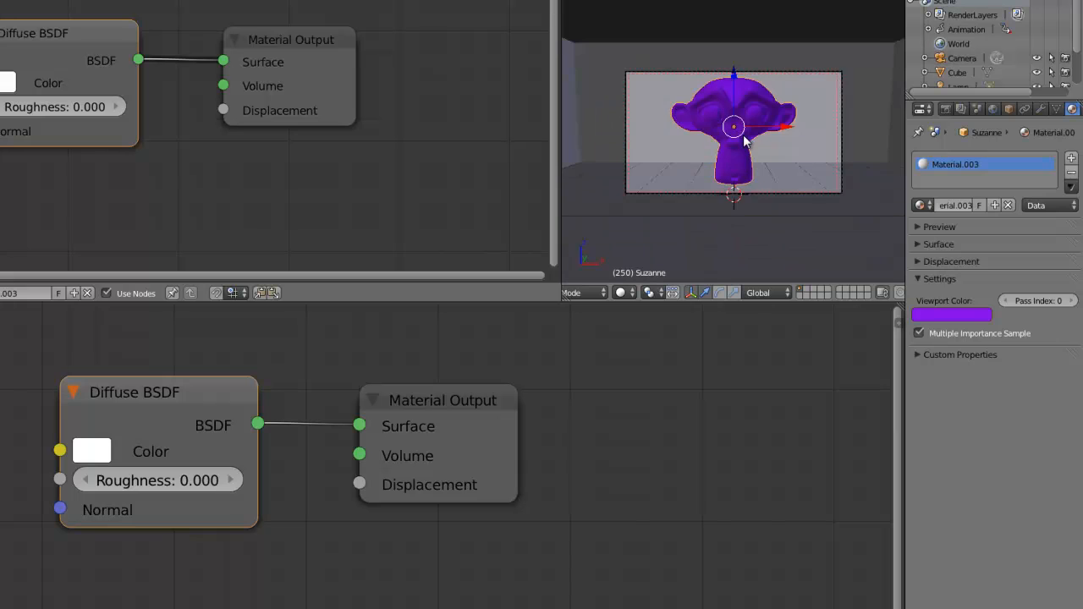
{"action": "scroll", "coordinate": [745, 141], "scroll_direction": "up", "scroll_amount": 5}
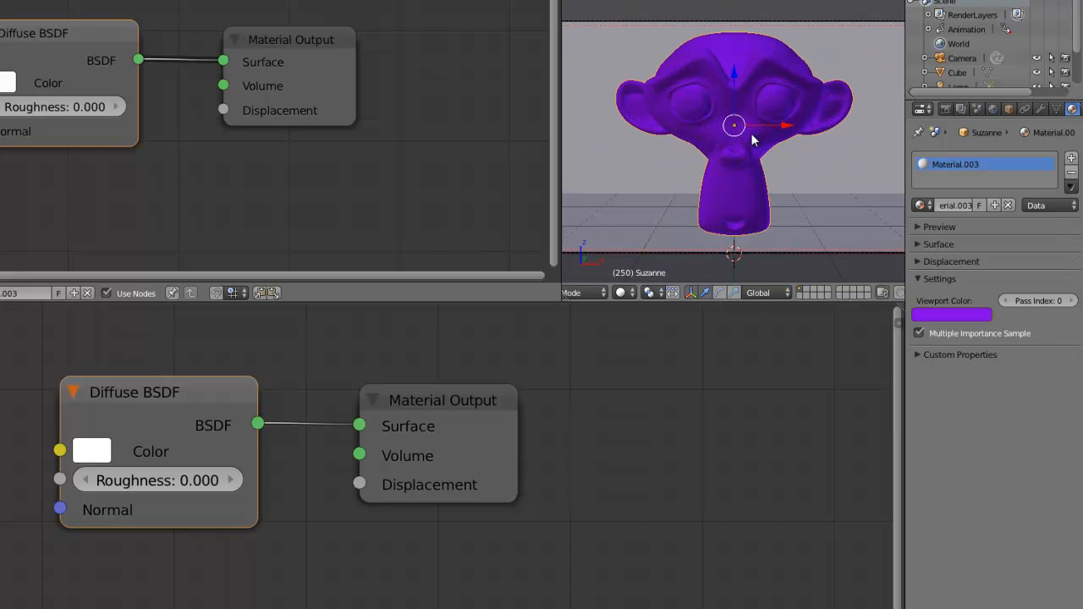
{"action": "scroll", "coordinate": [741, 157], "scroll_direction": "down", "scroll_amount": 4}
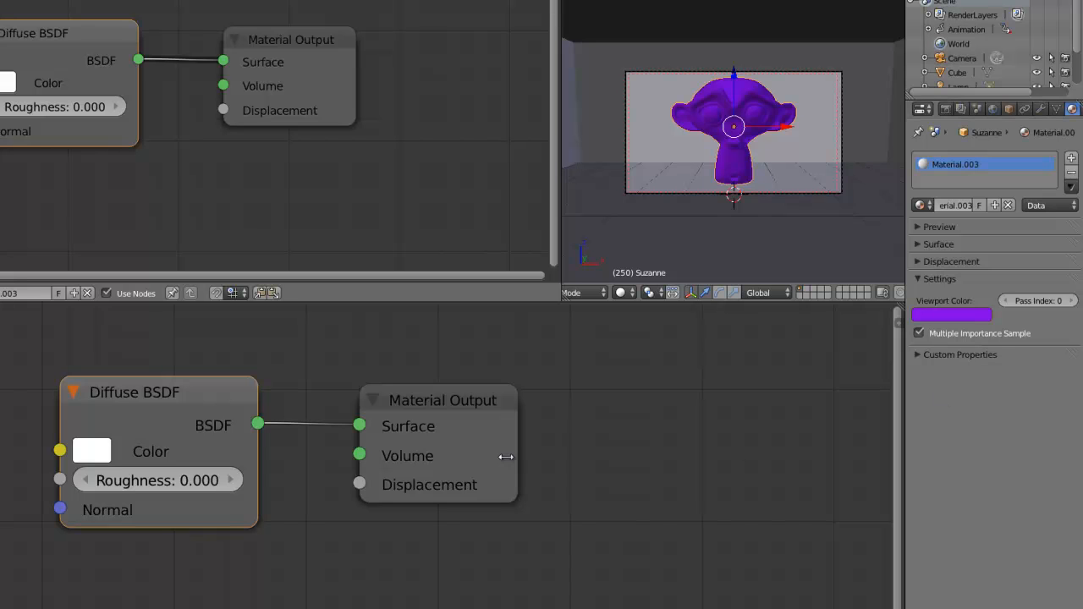
Set the material's viewport color to white
{"action": "left_click", "coordinate": [952, 315]}
{"action": "left_click_drag", "start_coordinate": [891, 264], "coordinate": [980, 285]}
{"action": "left_click_drag", "start_coordinate": [872, 281], "coordinate": [973, 296]}
{"action": "scroll", "coordinate": [762, 183], "scroll_direction": "up", "scroll_amount": 5}
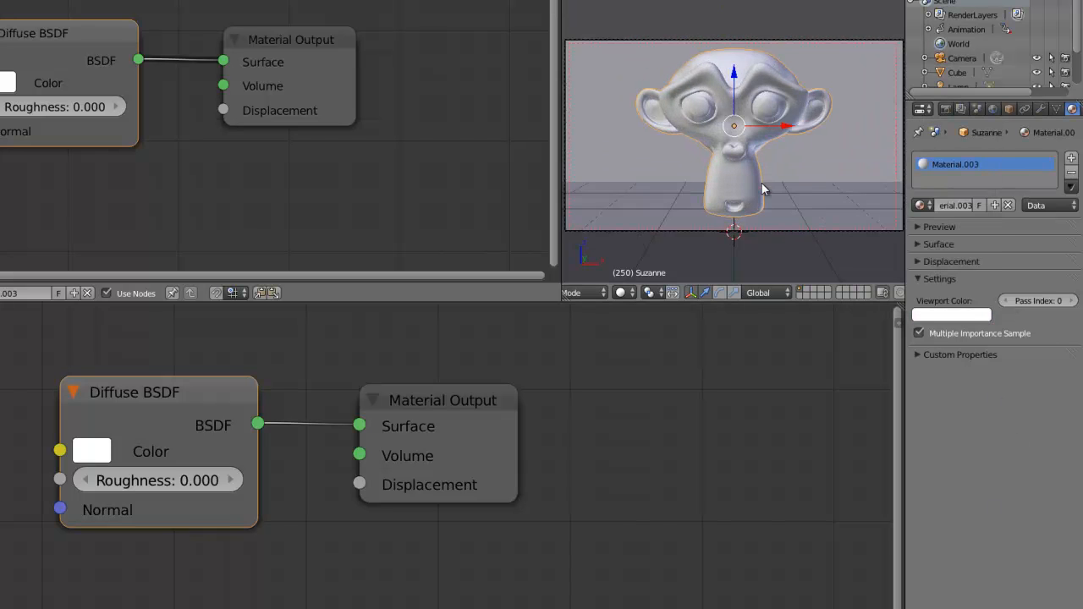
Return the 3D view to Rendered shading and collapse the material's settings
{"action": "left_click", "coordinate": [624, 293]}
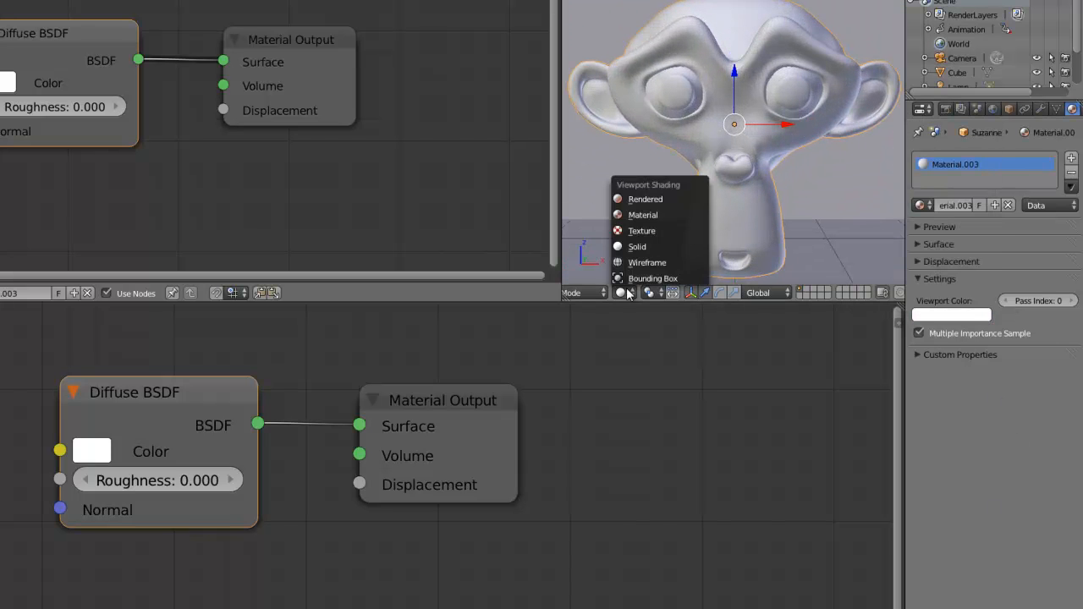
{"action": "left_click", "coordinate": [651, 203]}
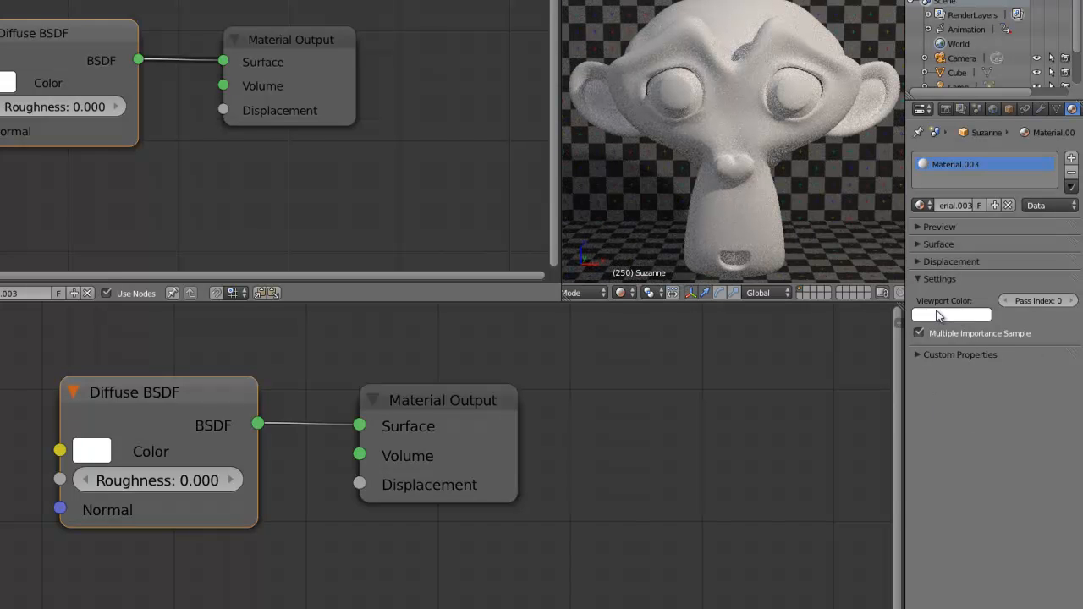
{"action": "left_click", "coordinate": [927, 279]}
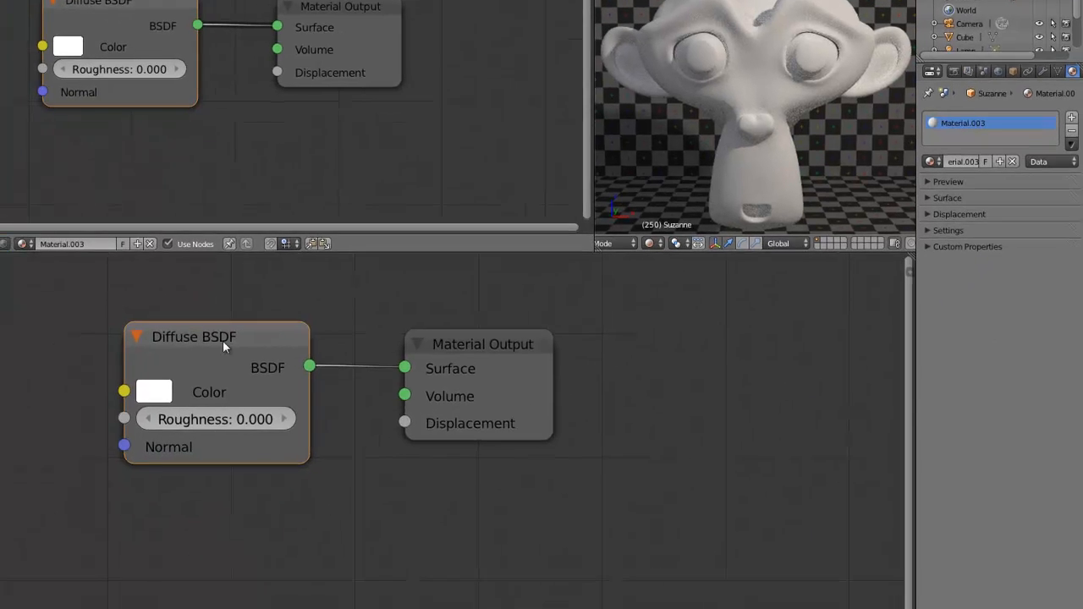
Reposition the Diffuse BSDF and Material Output nodes so they sit side by side with a wider gap
{"action": "mouse_move", "coordinate": [303, 374]}
{"action": "middle_mouse_down"}
{"action": "mouse_move", "coordinate": [324, 375]}
{"action": "mouse_move", "coordinate": [297, 381]}
{"action": "middle_mouse_up"}
{"action": "middle_click_drag", "start_coordinate": [369, 291], "coordinate": [363, 288]}
{"action": "left_click_drag", "start_coordinate": [280, 325], "coordinate": [231, 318]}
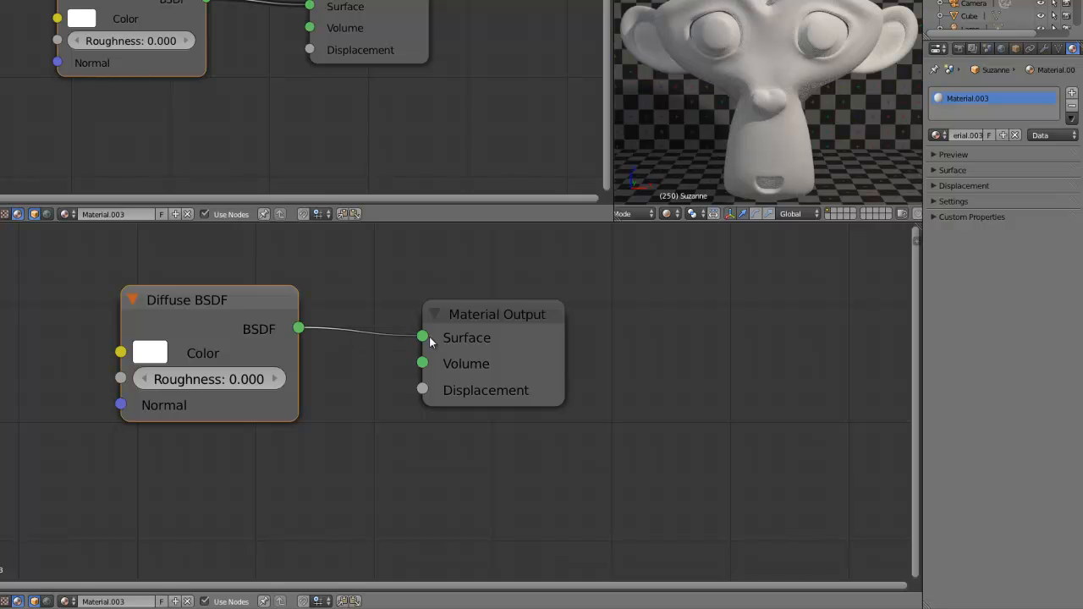
{"action": "mouse_move", "coordinate": [204, 308]}
{"action": "left_mouse_down"}
{"action": "mouse_move", "coordinate": [231, 326]}
{"action": "mouse_move", "coordinate": [211, 316]}
{"action": "left_mouse_up"}
{"action": "left_click_drag", "start_coordinate": [482, 325], "coordinate": [477, 322]}
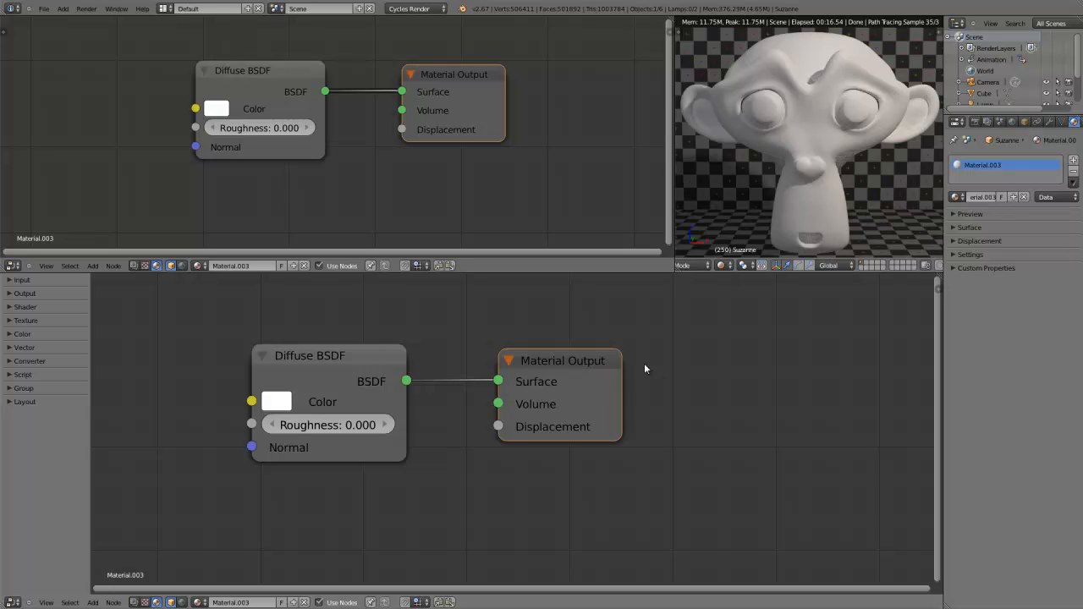
Look over the categories of addable nodes and move the Diffuse BSDF node slightly toward the Material Output node
{"action": "key", "text": "shift+a"}
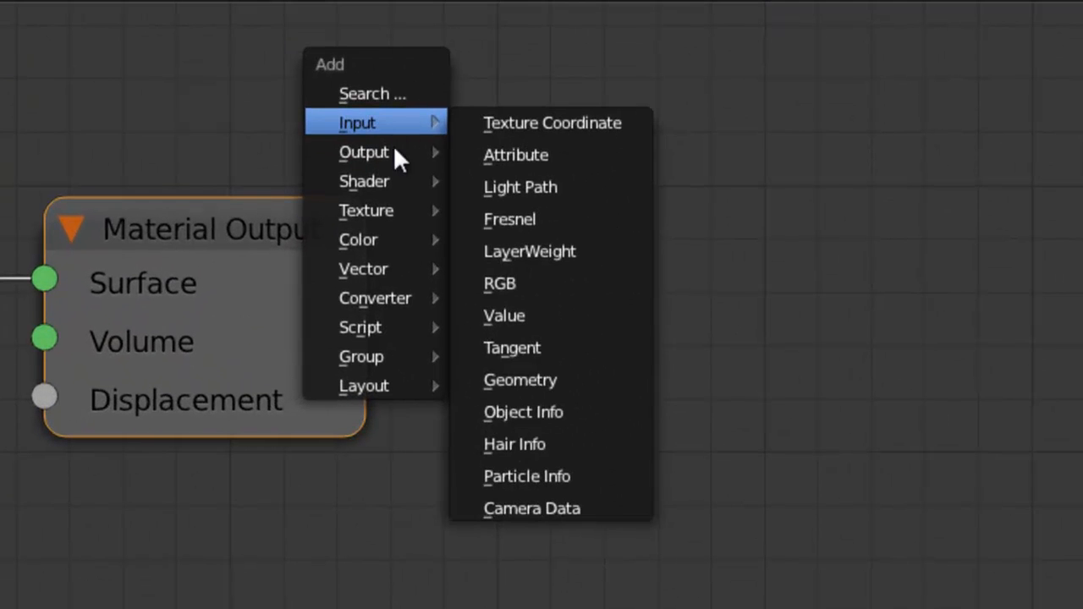
{"action": "mouse_move", "coordinate": [630, 332]}
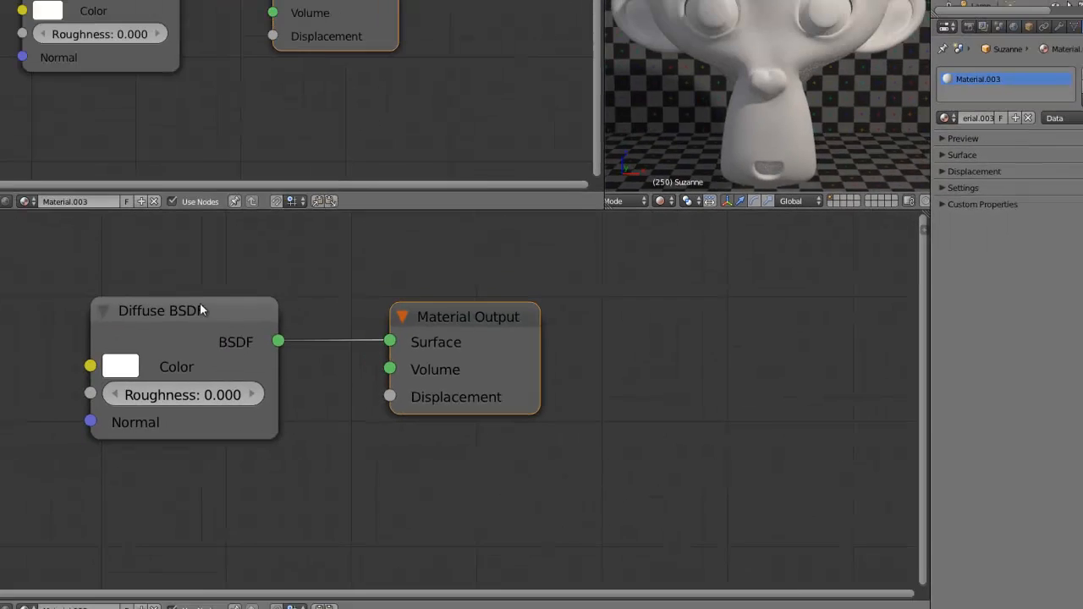
{"action": "left_click_drag", "start_coordinate": [201, 304], "coordinate": [216, 314]}
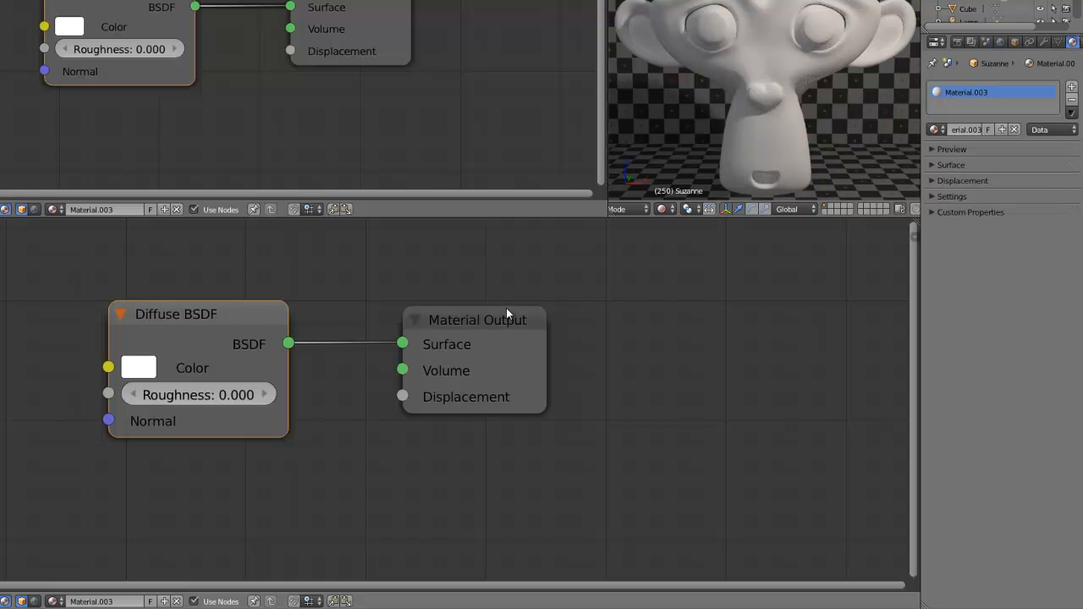
{"action": "mouse_move", "coordinate": [218, 320]}
{"action": "left_mouse_down"}
{"action": "mouse_move", "coordinate": [208, 314]}
{"action": "mouse_move", "coordinate": [225, 323]}
{"action": "left_mouse_up"}
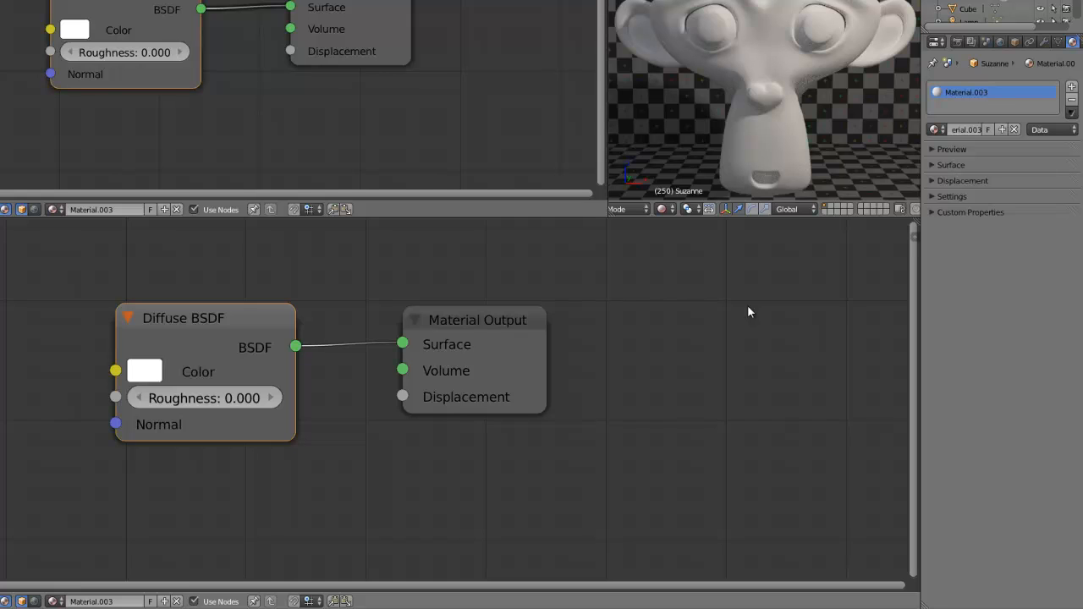
Connect the Diffuse BSDF output to the Material Output's Volume input and link it back to Surface
{"action": "left_click_drag", "start_coordinate": [501, 320], "coordinate": [501, 327]}
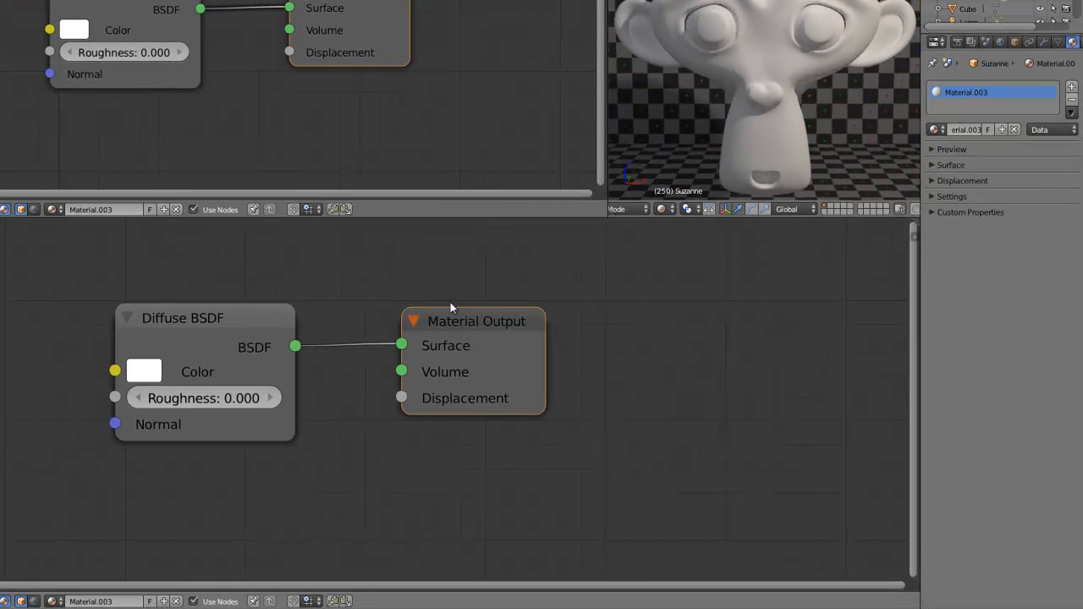
{"action": "left_click_drag", "start_coordinate": [401, 346], "coordinate": [401, 372]}
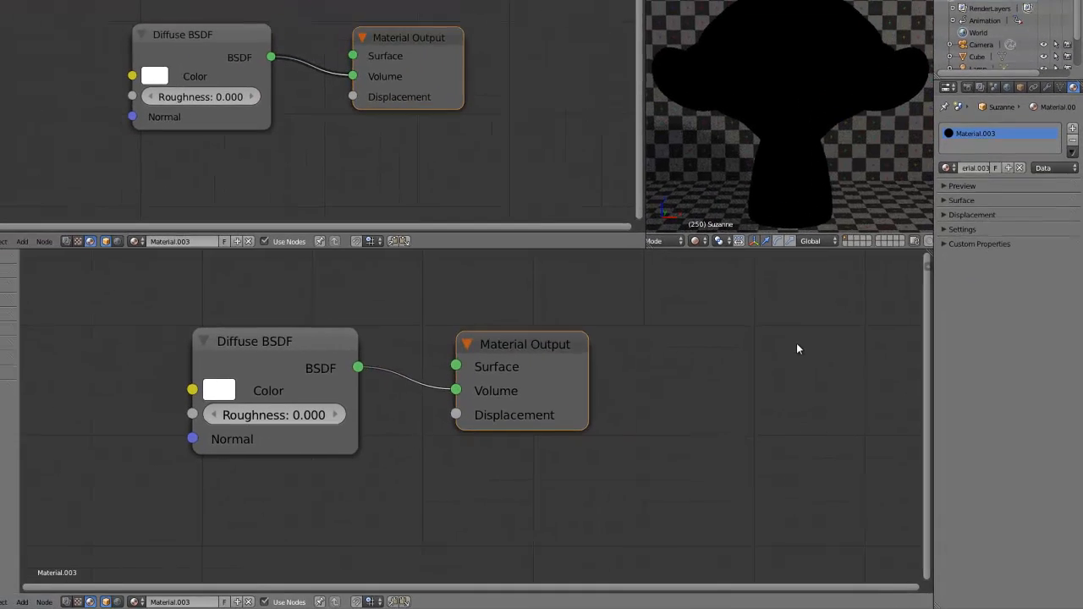
{"action": "mouse_move", "coordinate": [451, 388]}
{"action": "left_mouse_down"}
{"action": "mouse_move", "coordinate": [447, 363]}
{"action": "mouse_move", "coordinate": [468, 370]}
{"action": "left_mouse_up"}
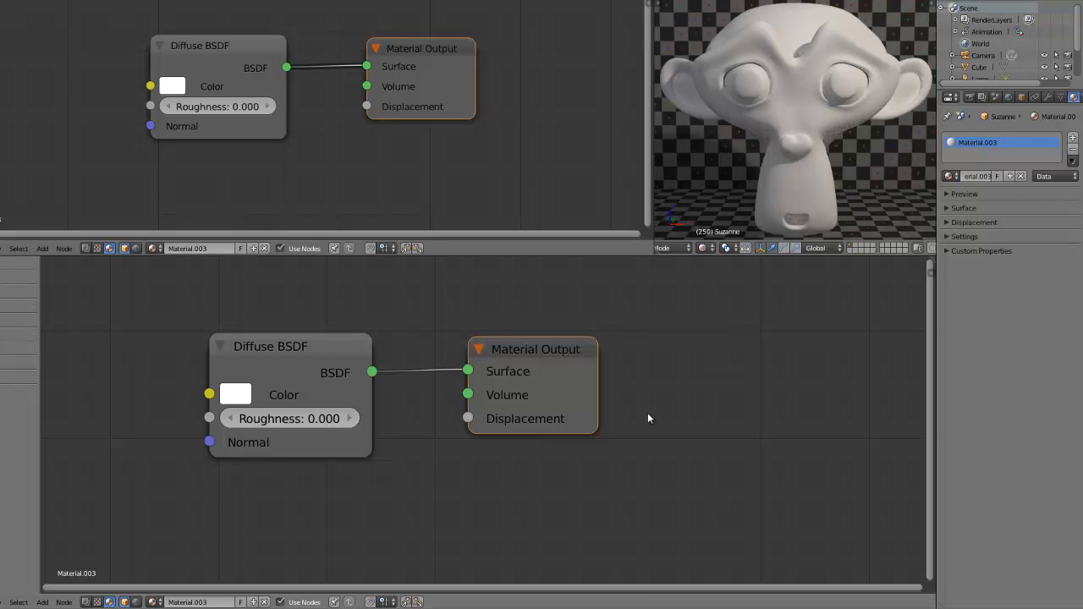
{"action": "mouse_move", "coordinate": [542, 354]}
{"action": "left_mouse_down"}
{"action": "mouse_move", "coordinate": [540, 366]}
{"action": "mouse_move", "coordinate": [527, 356]}
{"action": "left_mouse_up"}
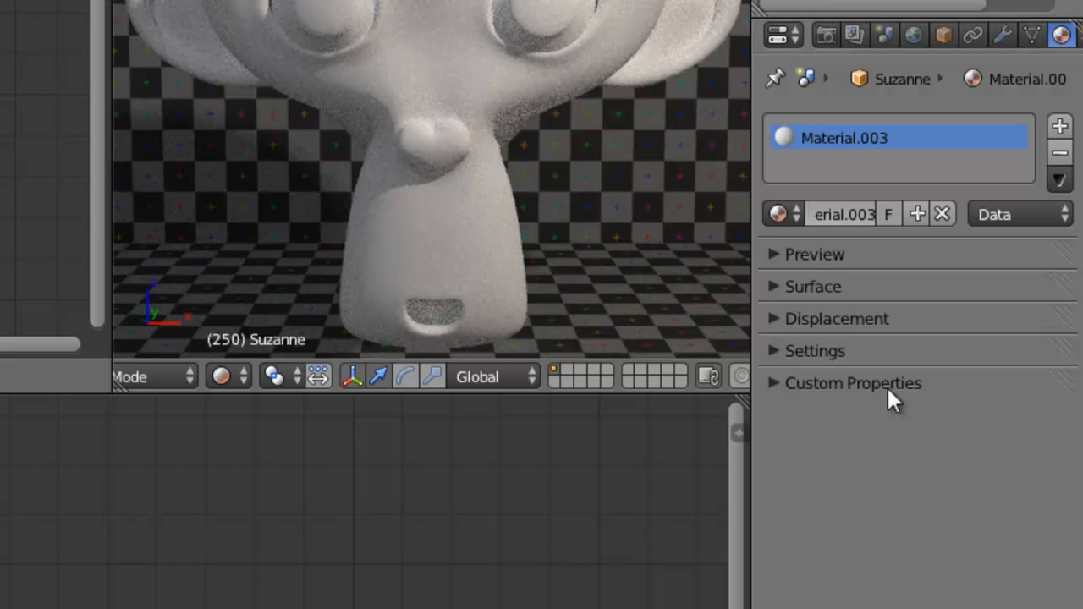
Expand the material's Surface and Displacement settings
{"action": "left_click", "coordinate": [784, 285]}
{"action": "left_click", "coordinate": [784, 286]}
{"action": "left_click", "coordinate": [780, 319]}
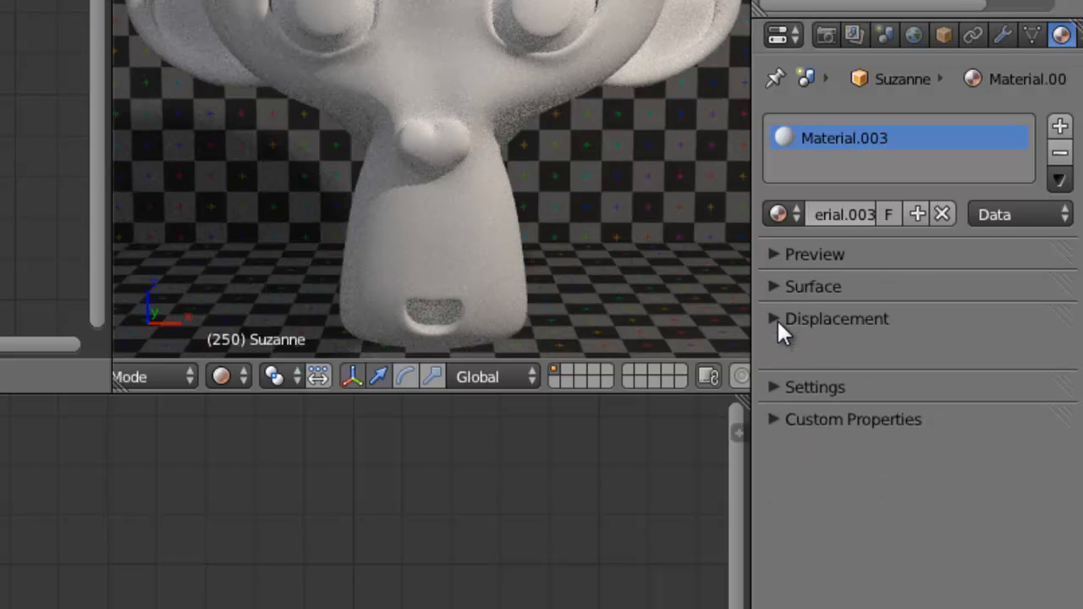
{"action": "left_click", "coordinate": [779, 319]}
{"action": "left_click", "coordinate": [776, 286]}
{"action": "left_click", "coordinate": [787, 482]}
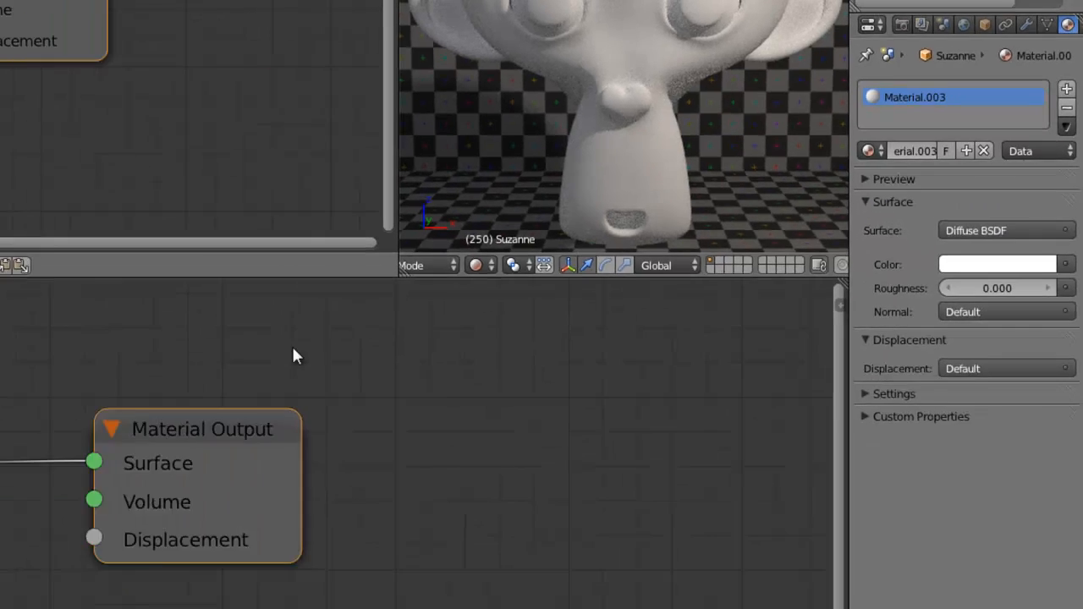
Change the material's surface shader to Glass BSDF and position its node beside the Material Output
{"action": "left_click_drag", "start_coordinate": [148, 326], "coordinate": [212, 315]}
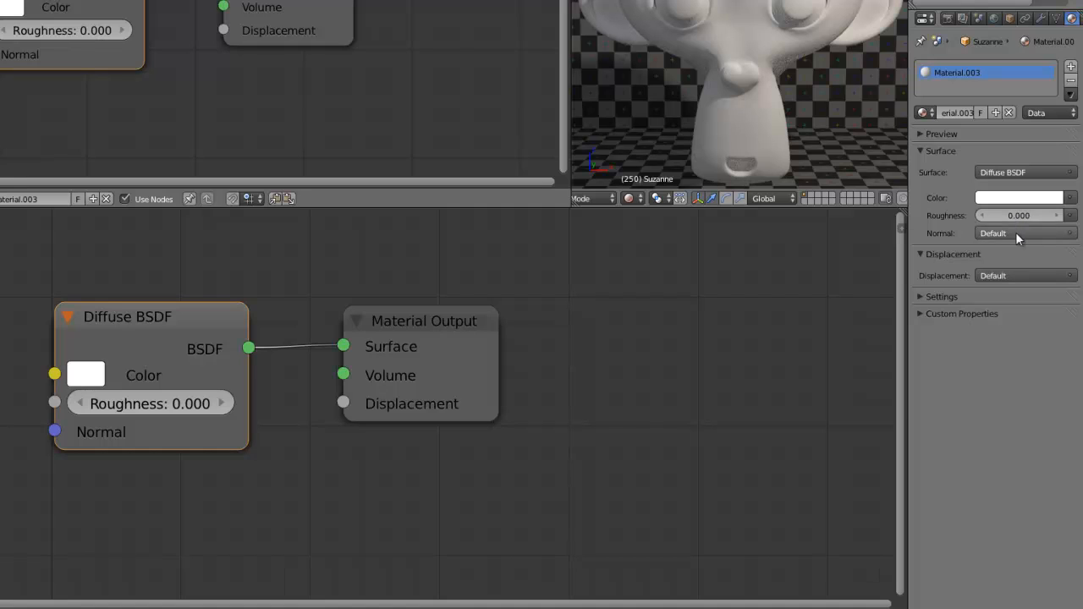
{"action": "left_click_drag", "start_coordinate": [165, 325], "coordinate": [160, 331]}
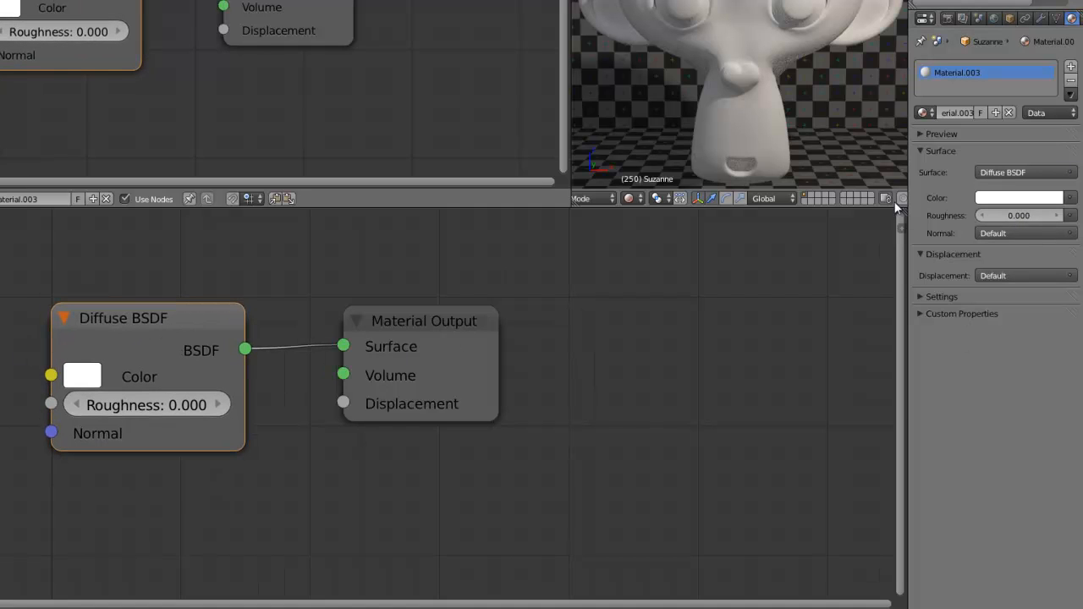
{"action": "left_click", "coordinate": [1069, 177]}
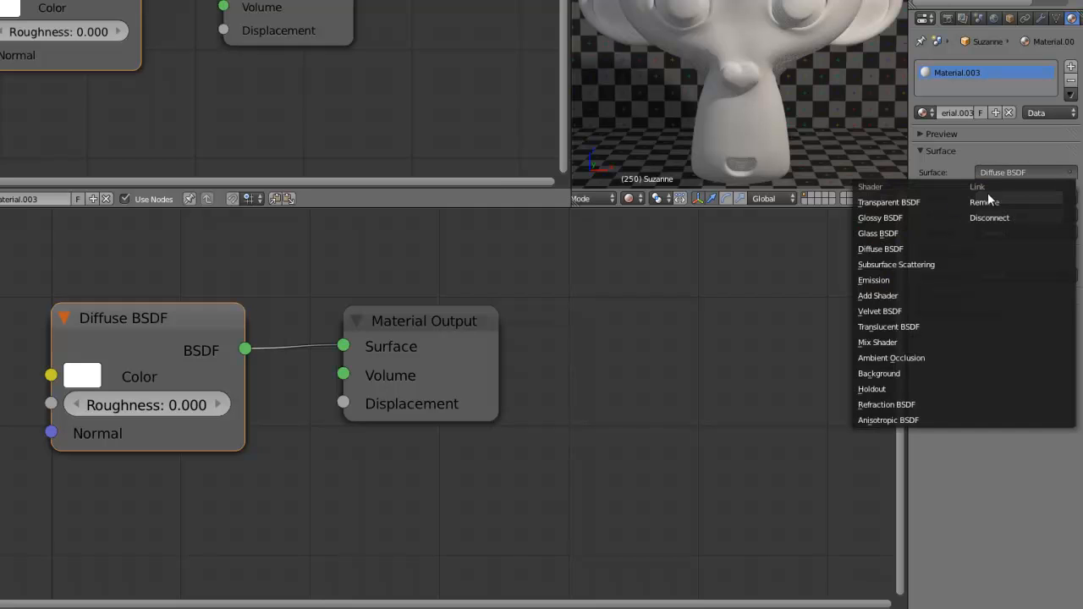
{"action": "left_click", "coordinate": [897, 233]}
{"action": "left_click_drag", "start_coordinate": [220, 325], "coordinate": [176, 320]}
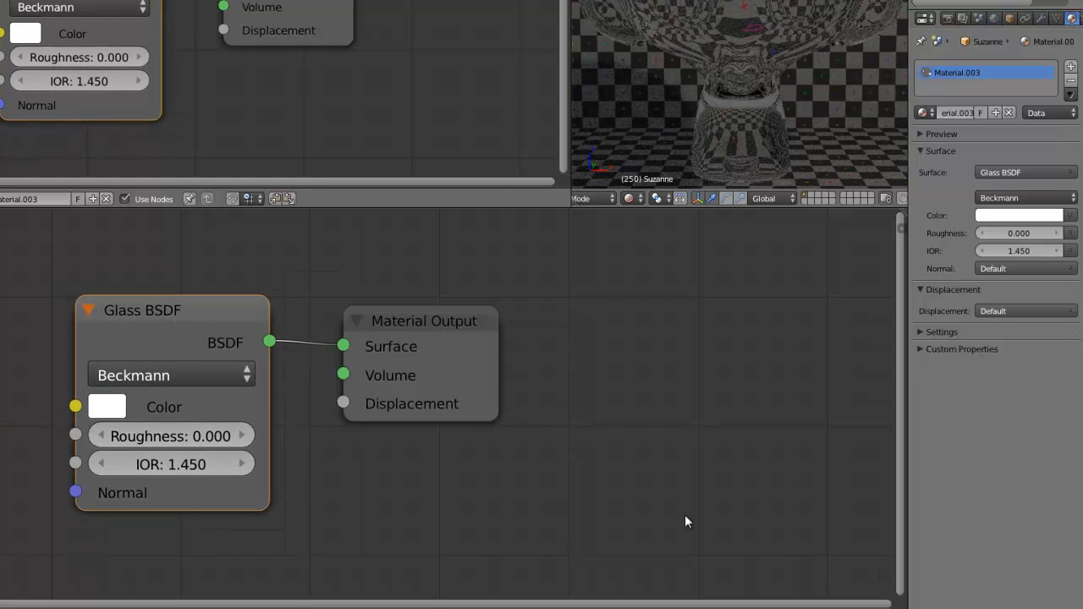
Choose Beckmann as the Glass BSDF distribution and move the Material Output node slightly away from it
{"action": "left_click", "coordinate": [1013, 199]}
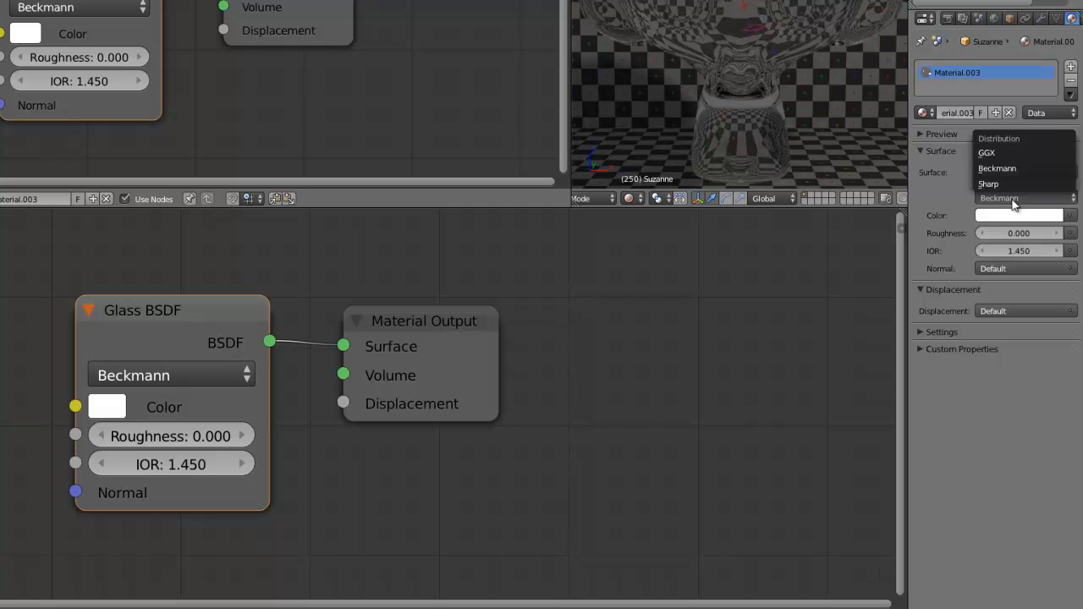
{"action": "left_click", "coordinate": [1027, 166]}
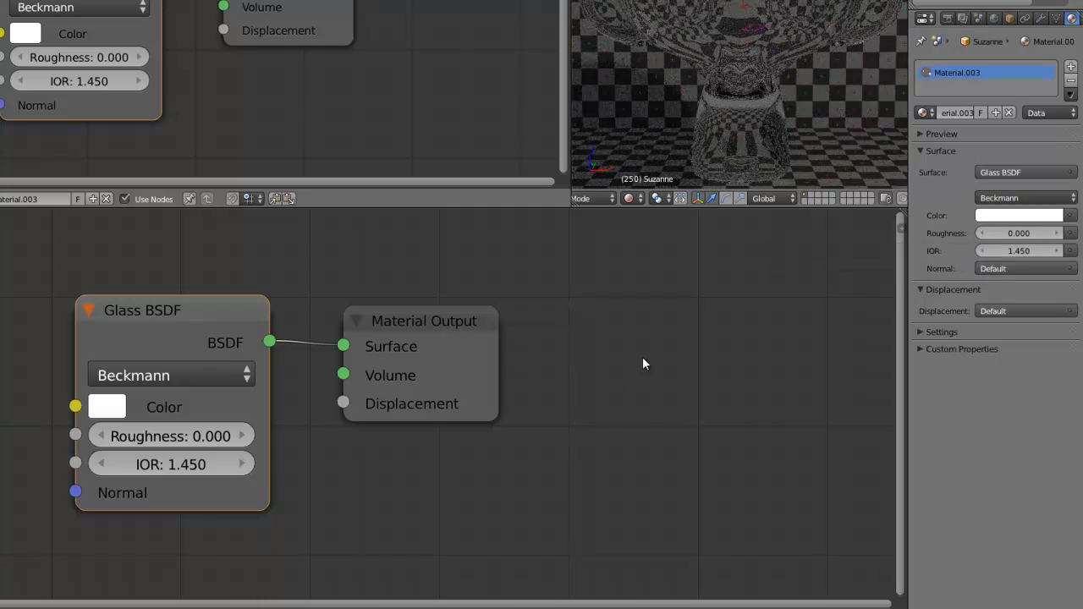
{"action": "left_click_drag", "start_coordinate": [426, 322], "coordinate": [442, 319]}
Switch the surface shader back to Diffuse BSDF and move its node slightly away from the Material Output
{"action": "left_click", "coordinate": [948, 150]}
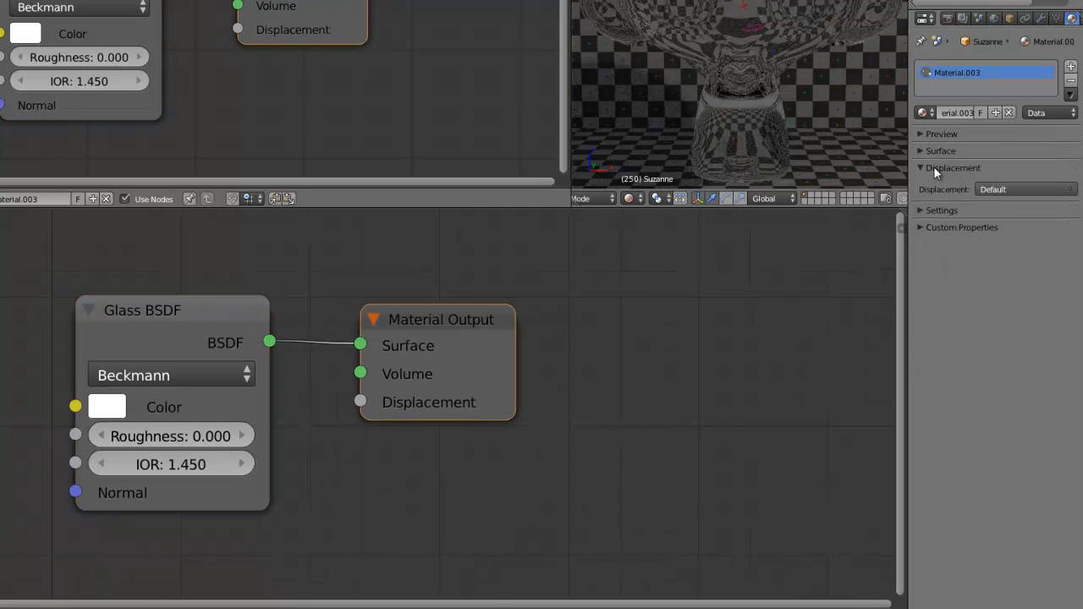
{"action": "left_click", "coordinate": [925, 150]}
{"action": "left_click", "coordinate": [1023, 172]}
{"action": "left_click", "coordinate": [893, 249]}
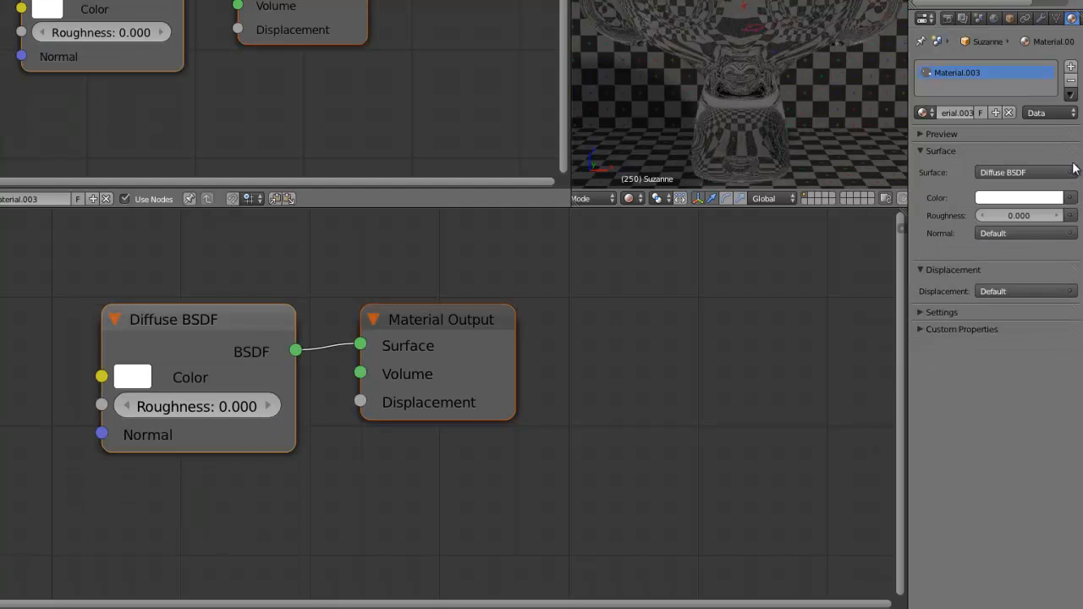
{"action": "left_click_drag", "start_coordinate": [189, 316], "coordinate": [167, 311]}
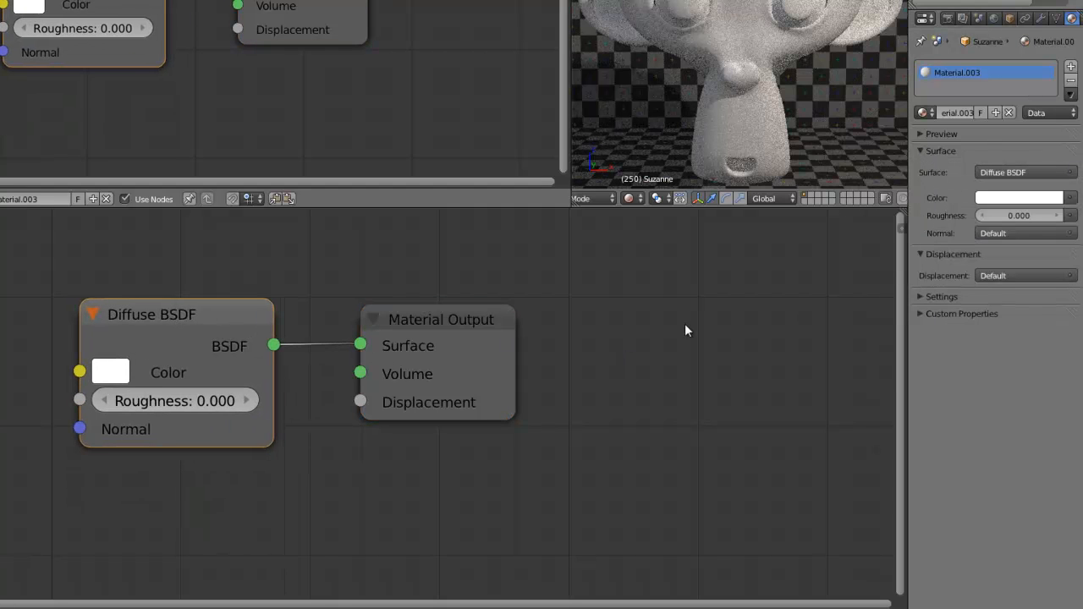
Add a Fresnel input node and connect its Fac output to the Diffuse BSDF's Color input
{"action": "scroll", "coordinate": [373, 339], "scroll_direction": "down", "scroll_amount": 1}
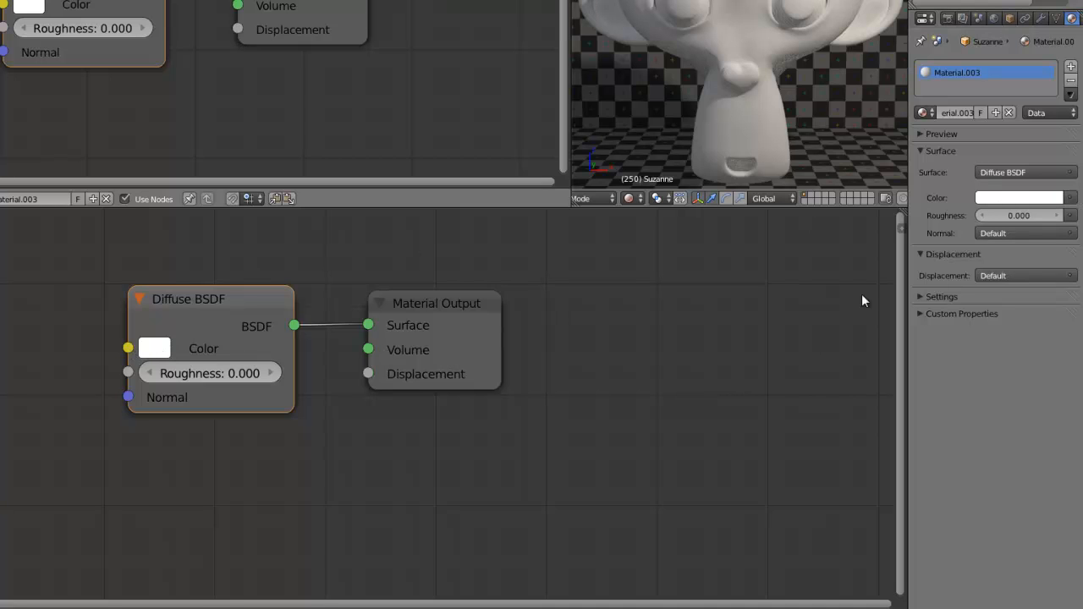
{"action": "left_click", "coordinate": [1071, 198]}
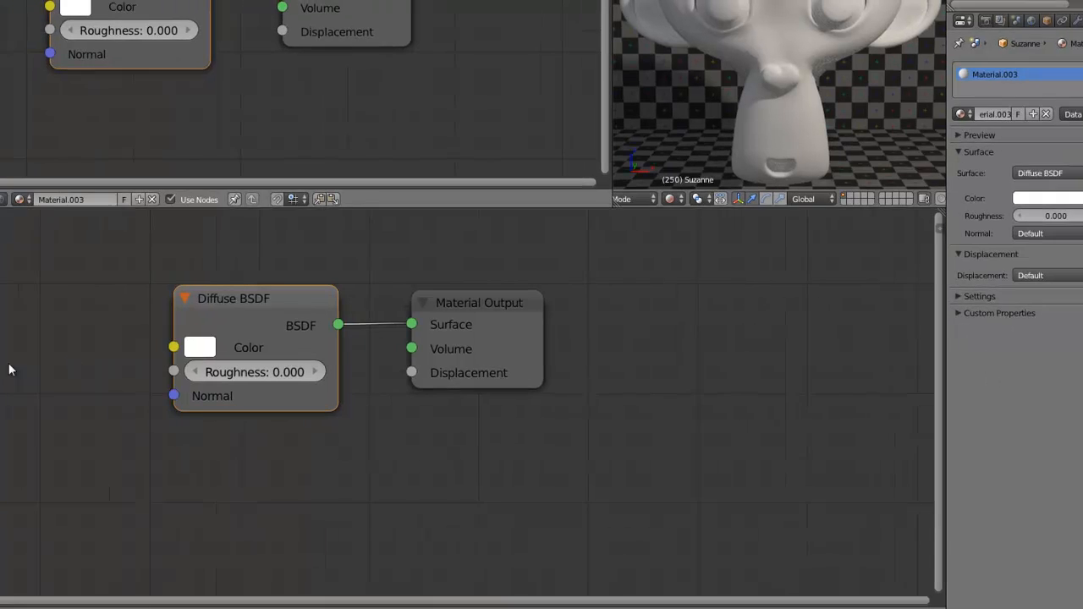
{"action": "key", "text": "shift+a"}
{"action": "mouse_move", "coordinate": [0, 312]}
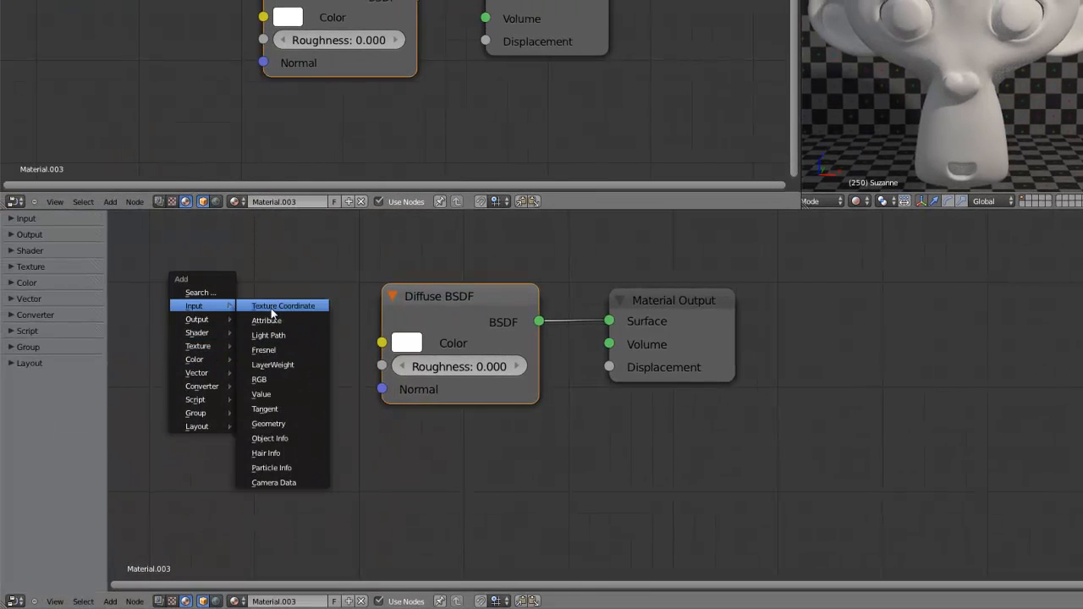
{"action": "left_click", "coordinate": [269, 350]}
{"action": "left_click", "coordinate": [125, 300]}
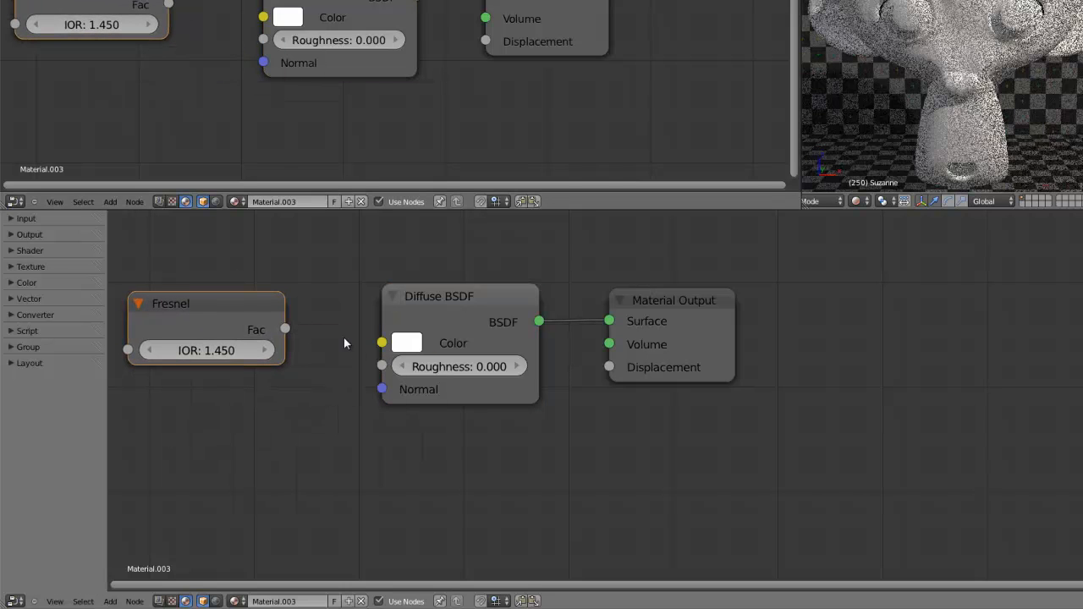
{"action": "left_click_drag", "start_coordinate": [300, 341], "coordinate": [382, 342]}
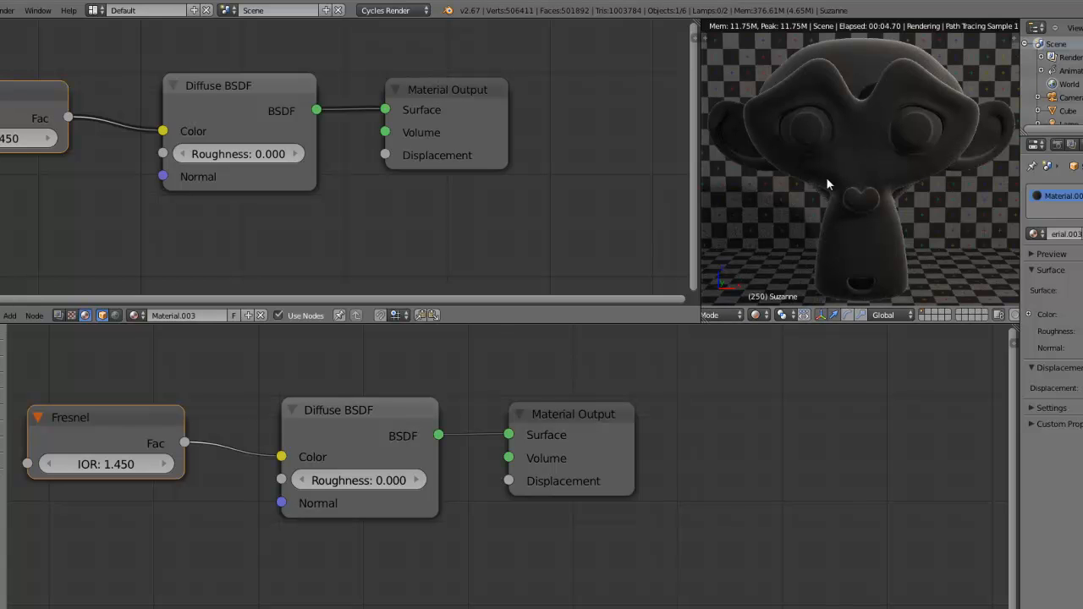
Look over the nodes available for the Color input and disconnect the Fresnel node from the Diffuse BSDF
{"action": "key", "text": "shift+a"}
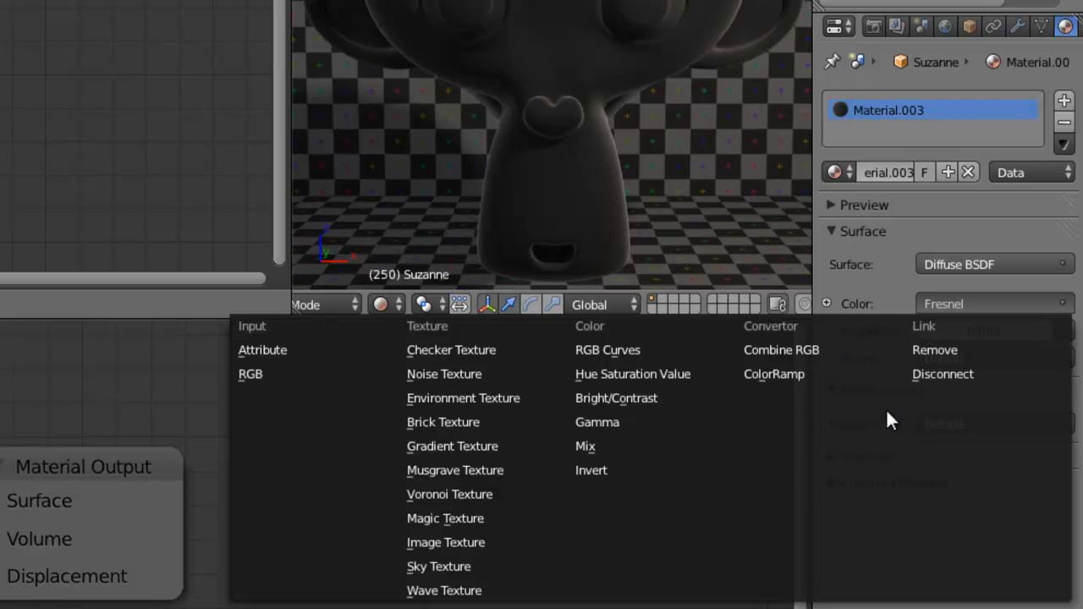
{"action": "left_click", "coordinate": [464, 494]}
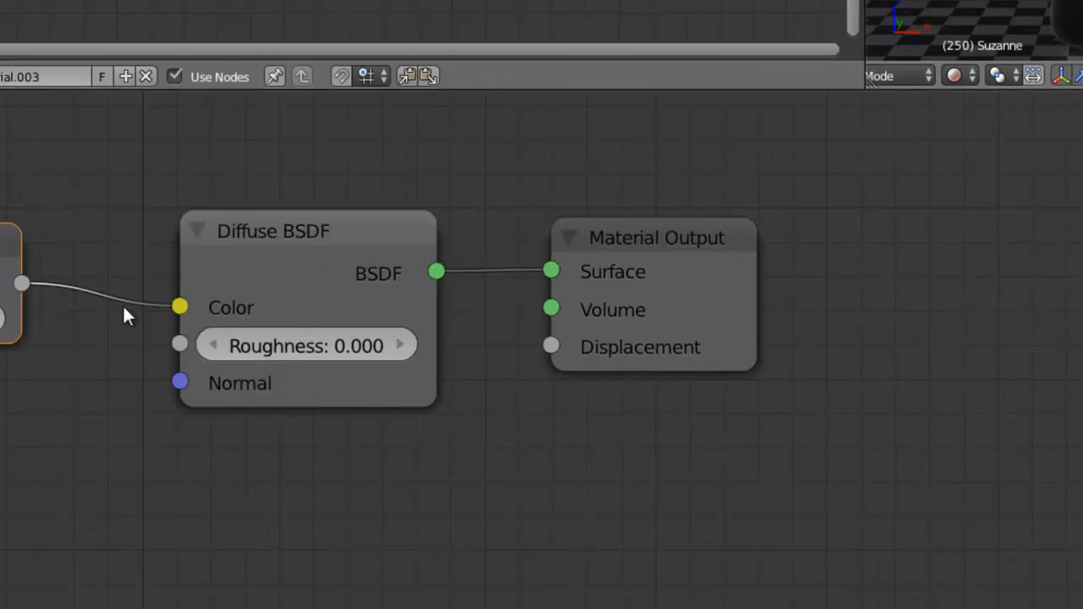
{"action": "left_click_drag", "start_coordinate": [179, 306], "coordinate": [42, 290]}
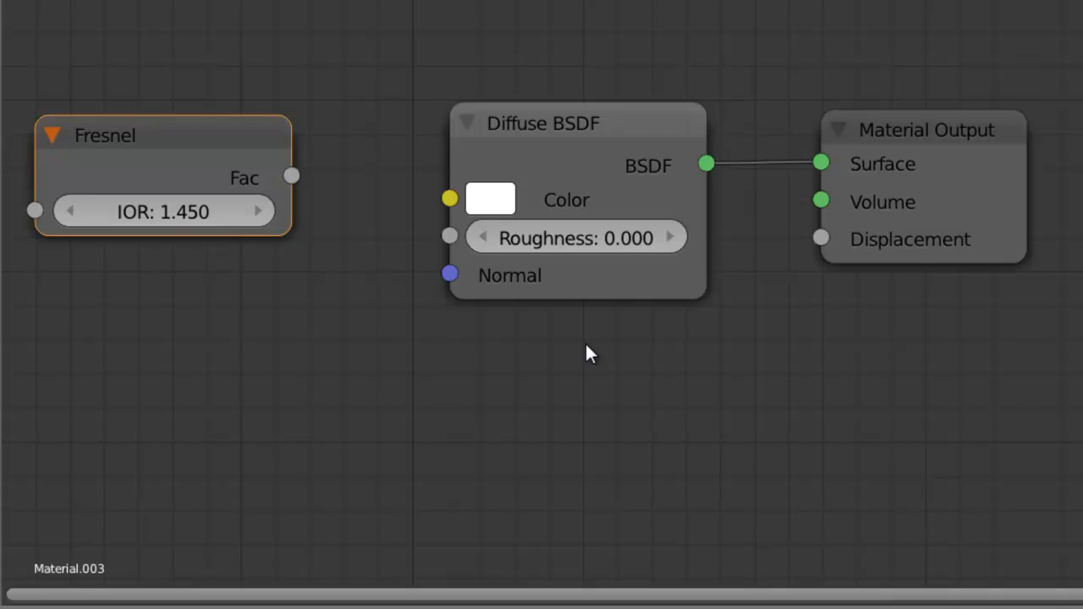
{"action": "scroll", "coordinate": [587, 353], "scroll_direction": "down", "scroll_amount": 1}
{"action": "middle_click_drag", "start_coordinate": [601, 339], "coordinate": [705, 363]}
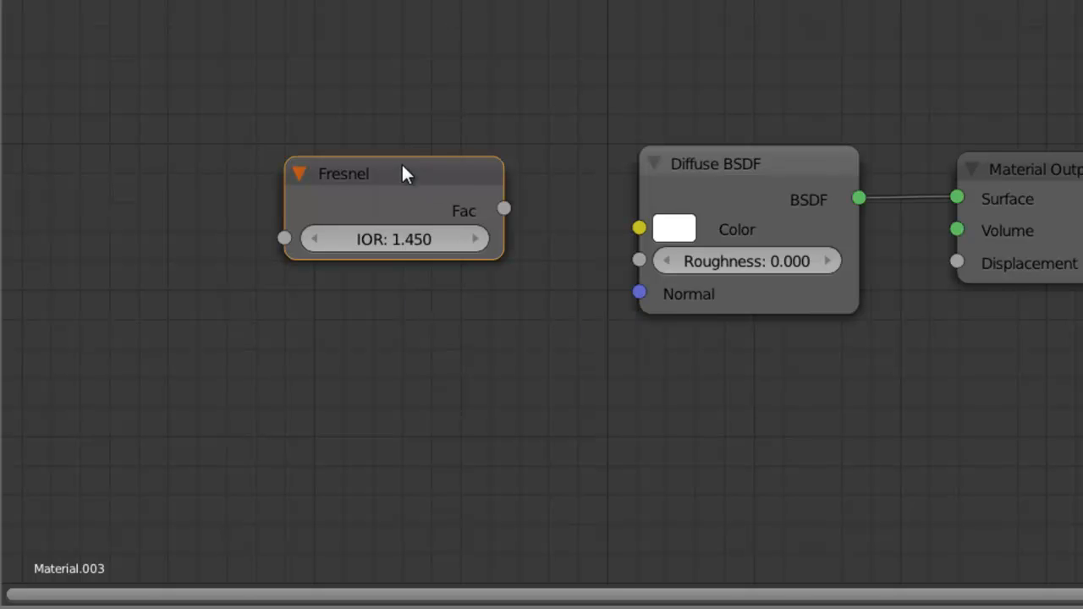
{"action": "middle_click_drag", "start_coordinate": [642, 313], "coordinate": [625, 296]}
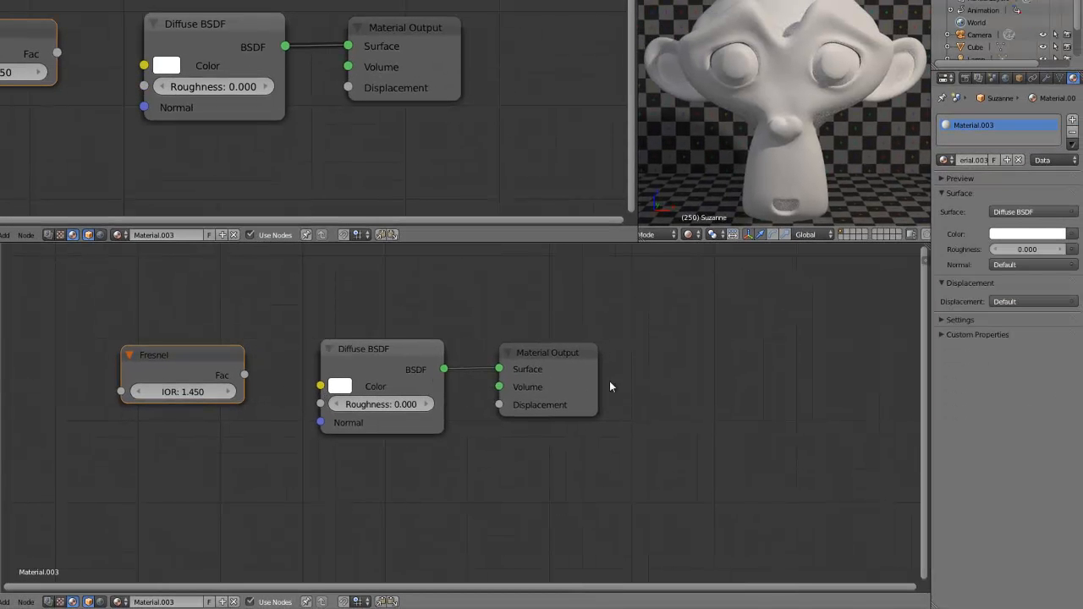
Review the available surface shaders, and link Fresnel to the diffuse Color once more before detaching it
{"action": "left_click", "coordinate": [1028, 212]}
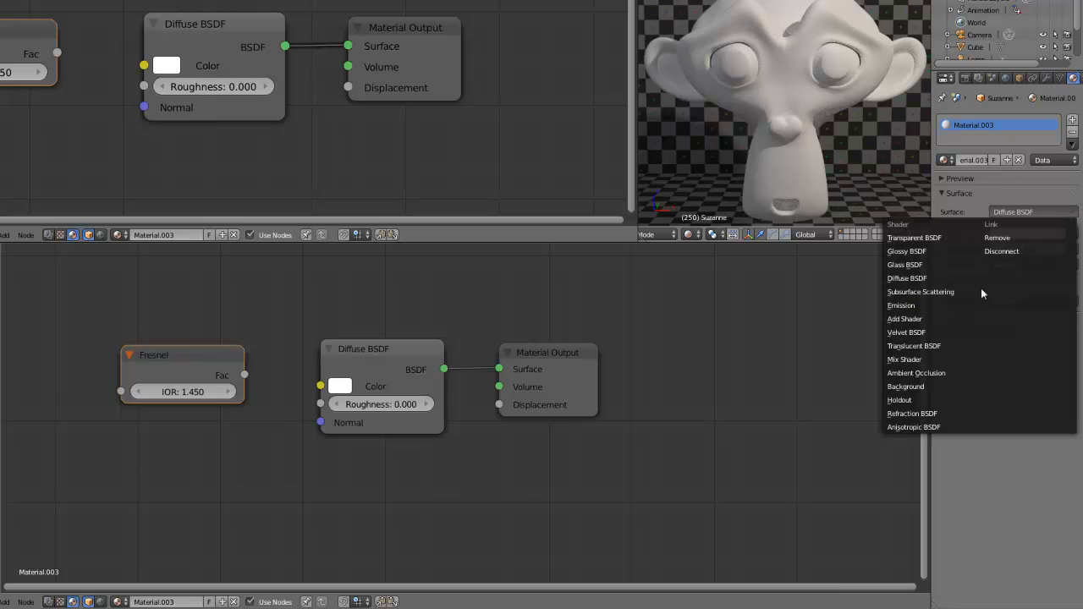
{"action": "left_click", "coordinate": [1073, 235]}
{"action": "left_click_drag", "start_coordinate": [190, 357], "coordinate": [320, 385]}
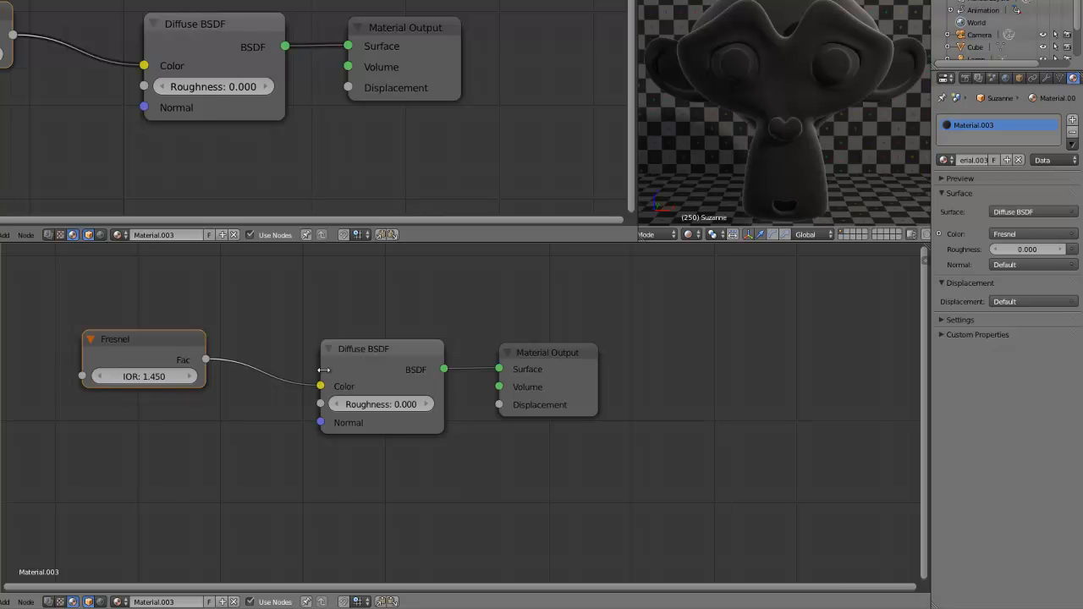
{"action": "left_click_drag", "start_coordinate": [313, 388], "coordinate": [253, 373]}
Delete the Fresnel node from the material
{"action": "scroll", "coordinate": [526, 374], "scroll_direction": "down", "scroll_amount": 1}
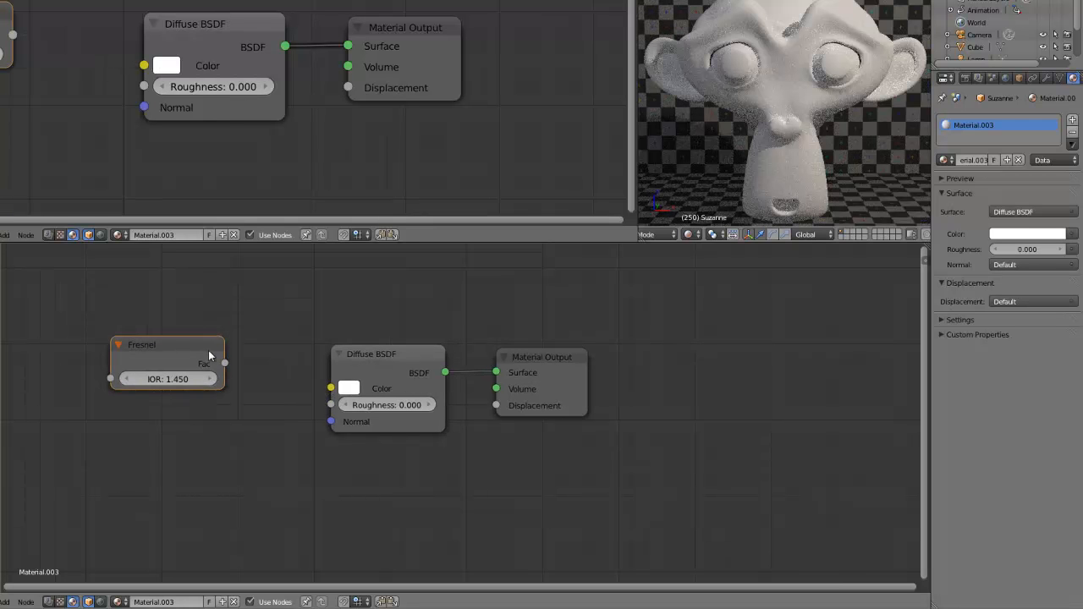
{"action": "key", "text": "g"}
{"action": "left_click", "coordinate": [379, 287]}
{"action": "key", "text": "x"}
{"action": "scroll", "coordinate": [449, 333], "scroll_direction": "up", "scroll_amount": 1}
{"action": "middle_click_drag", "start_coordinate": [466, 362], "coordinate": [391, 356]}
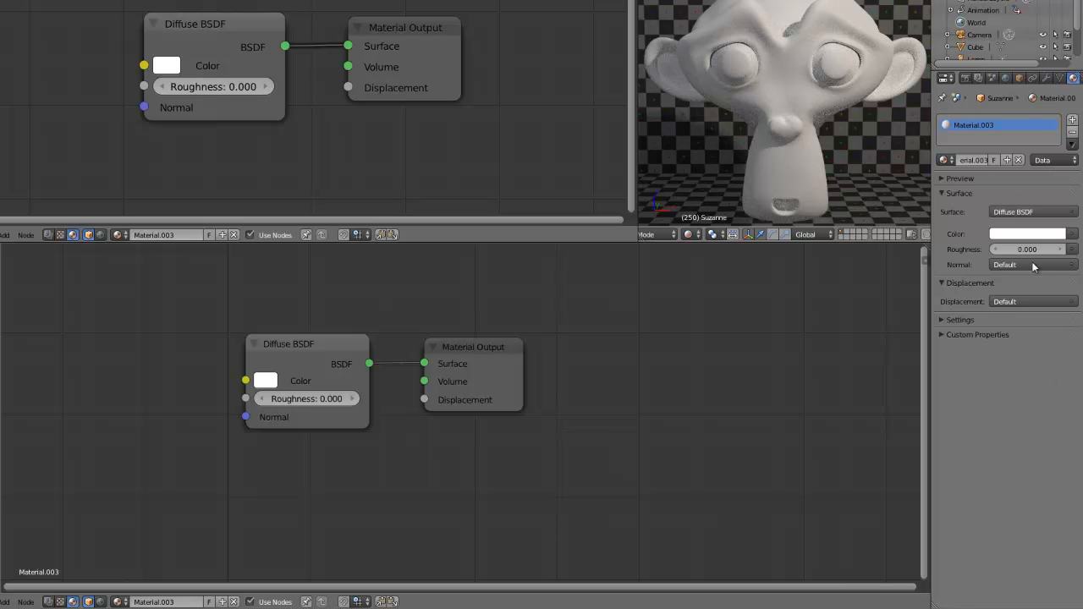
{"action": "scroll", "coordinate": [379, 393], "scroll_direction": "down", "scroll_amount": 3}
{"action": "scroll", "coordinate": [410, 422], "scroll_direction": "up", "scroll_amount": 2}
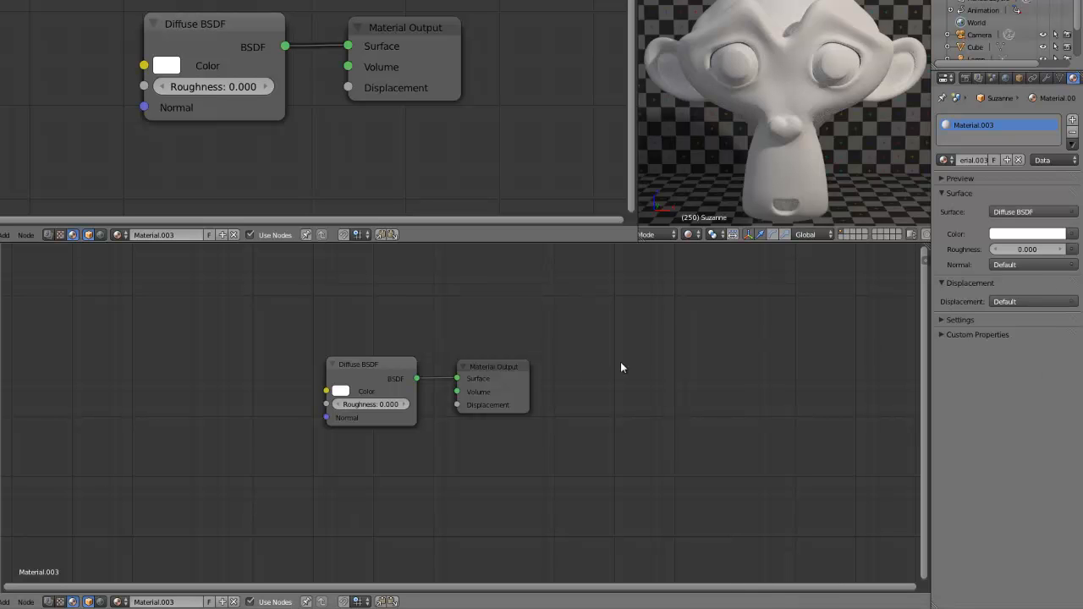
{"action": "scroll", "coordinate": [419, 413], "scroll_direction": "up", "scroll_amount": 3}
{"action": "scroll", "coordinate": [405, 419], "scroll_direction": "down", "scroll_amount": 2}
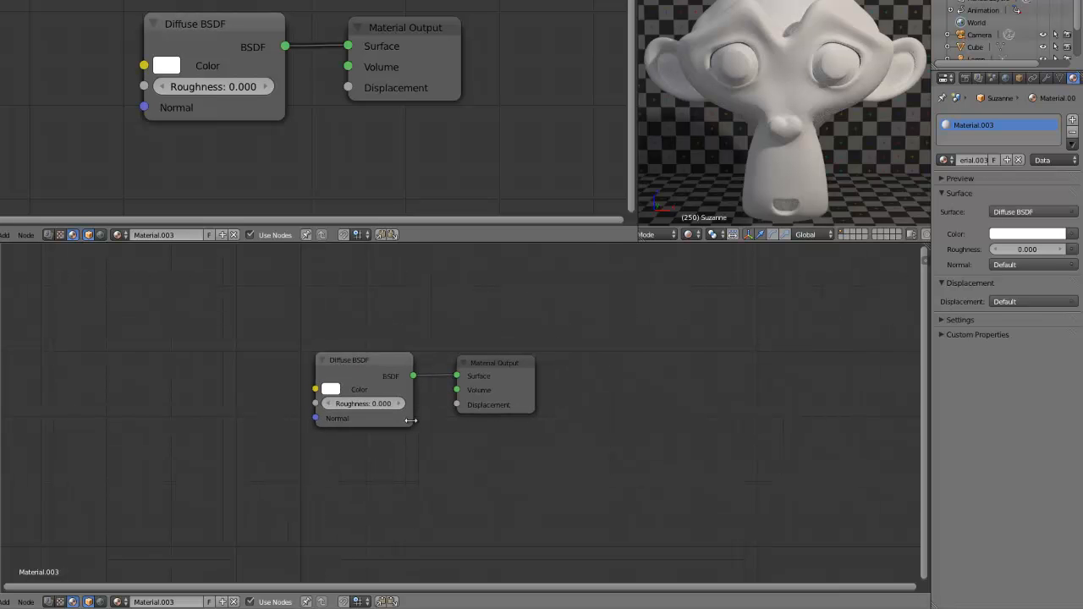
{"action": "key", "text": "Home"}
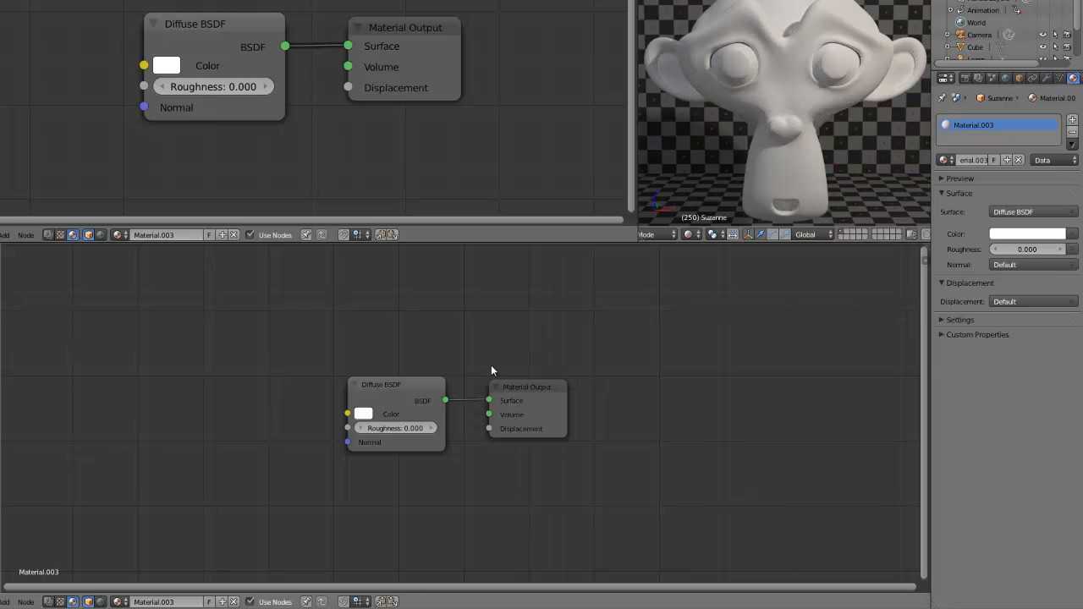
{"action": "scroll", "coordinate": [468, 367], "scroll_direction": "up", "scroll_amount": 2}
{"action": "middle_click_drag", "start_coordinate": [468, 367], "coordinate": [446, 342]}
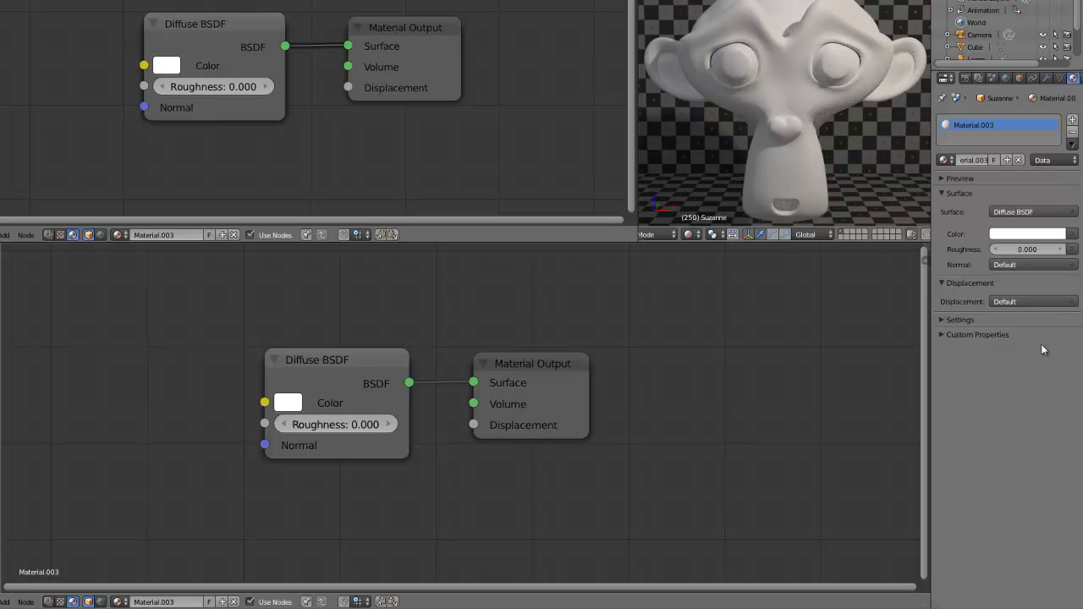
Collapse the Surface settings, review the nodes available for Displacement, and move the Diffuse BSDF node up and away from the Material Output
{"action": "left_click", "coordinate": [949, 190]}
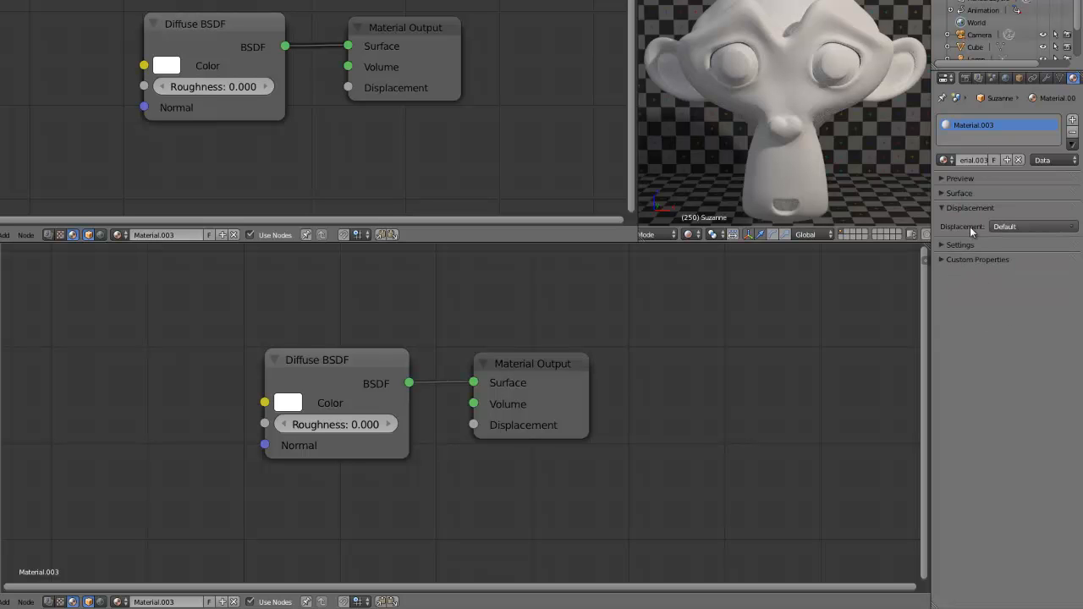
{"action": "left_click", "coordinate": [1068, 226]}
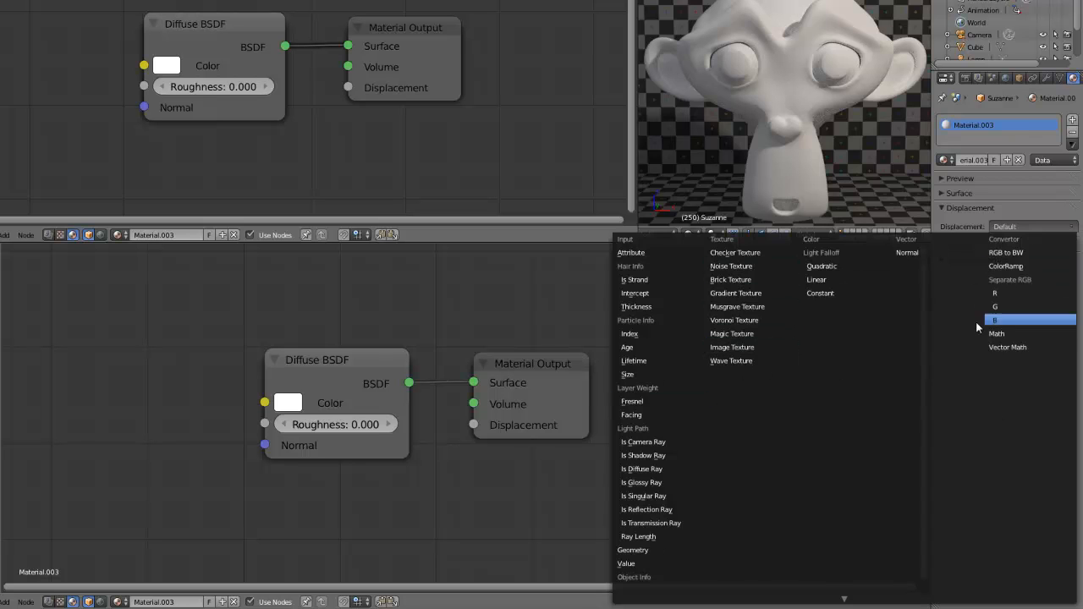
{"action": "left_click_drag", "start_coordinate": [357, 363], "coordinate": [307, 294]}
{"action": "mouse_move", "coordinate": [452, 427]}
{"action": "left_mouse_down"}
{"action": "mouse_move", "coordinate": [437, 429]}
{"action": "mouse_move", "coordinate": [469, 429]}
{"action": "left_mouse_up"}
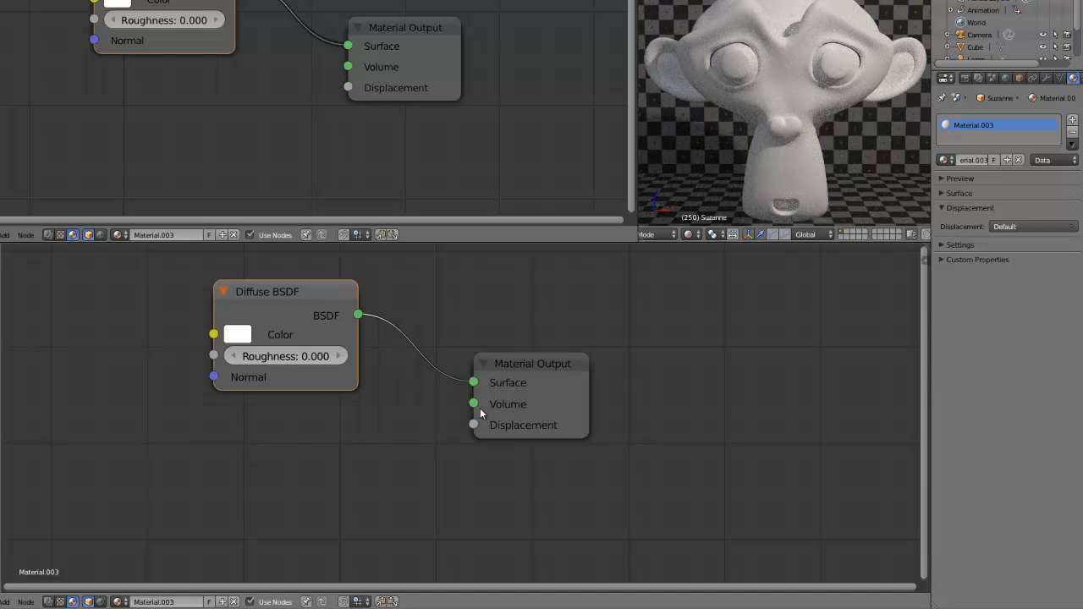
Assign a Voronoi Texture to the material's Displacement and place its node directly below the Diffuse BSDF
{"action": "left_click", "coordinate": [1047, 227]}
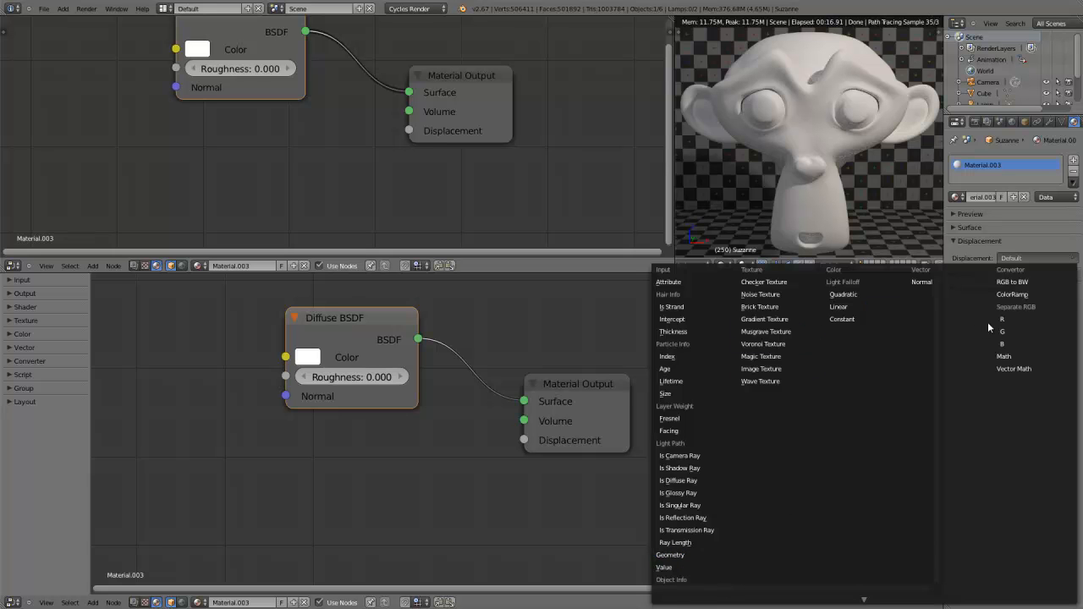
{"action": "left_click", "coordinate": [762, 344]}
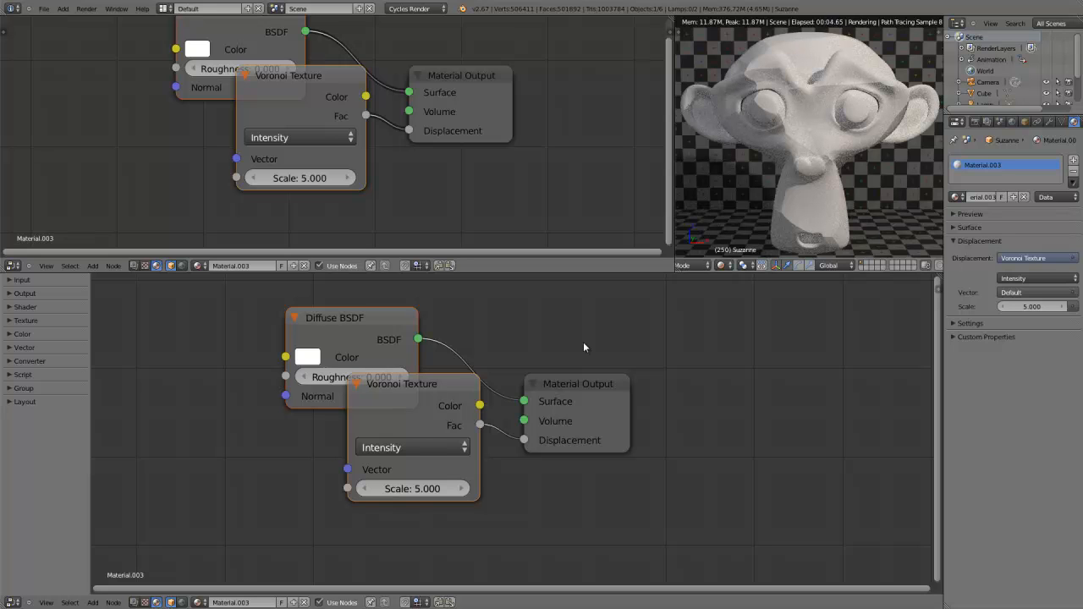
{"action": "left_click_drag", "start_coordinate": [406, 423], "coordinate": [341, 482]}
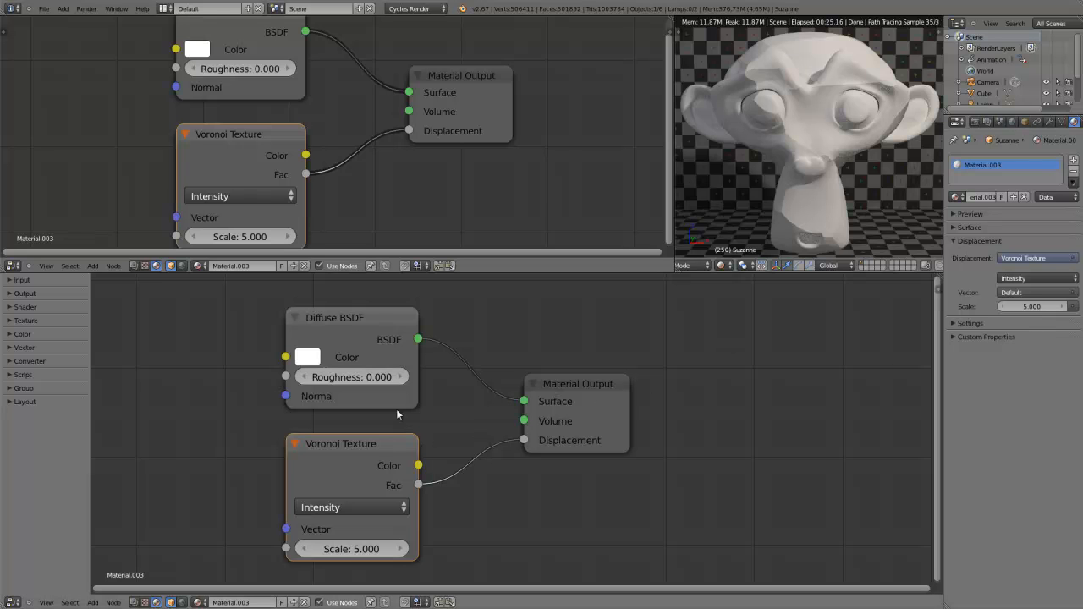
{"action": "mouse_move", "coordinate": [594, 385]}
{"action": "left_mouse_down"}
{"action": "mouse_move", "coordinate": [611, 385]}
{"action": "mouse_move", "coordinate": [595, 386]}
{"action": "left_mouse_up"}
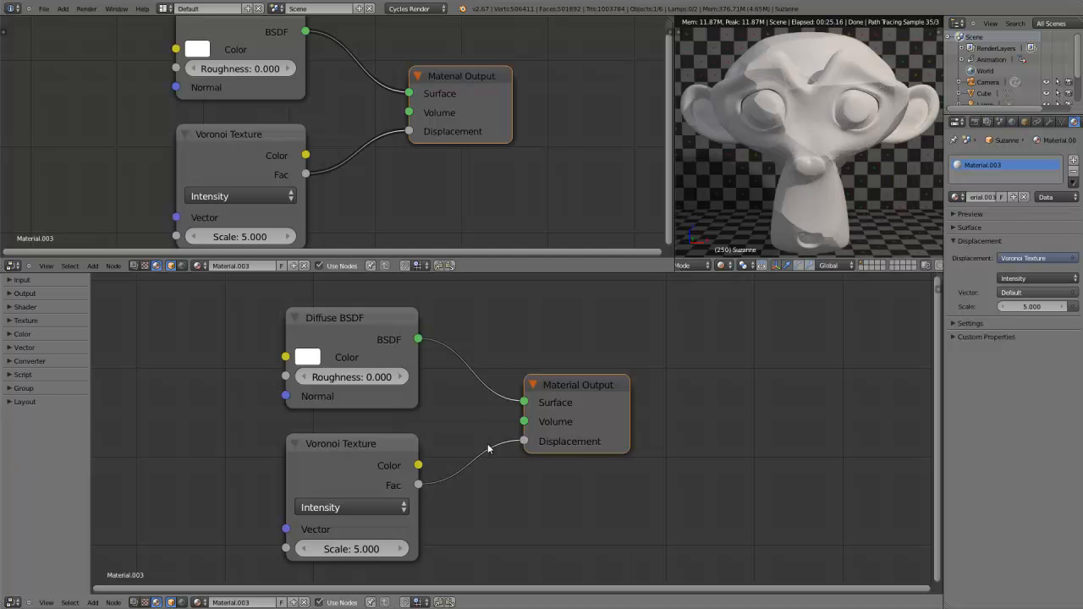
{"action": "mouse_move", "coordinate": [524, 443]}
{"action": "left_mouse_down"}
{"action": "mouse_move", "coordinate": [421, 482]}
{"action": "mouse_move", "coordinate": [525, 442]}
{"action": "left_mouse_up"}
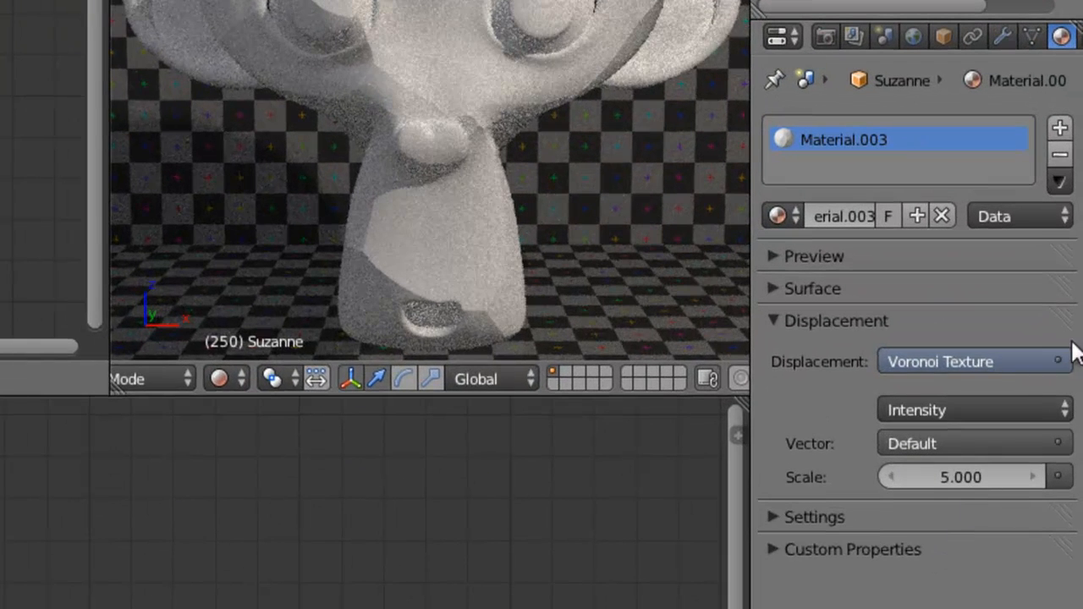
Disconnect the Voronoi Texture from the material's Displacement and assign a new Voronoi Texture in its place
{"action": "left_click", "coordinate": [1068, 373]}
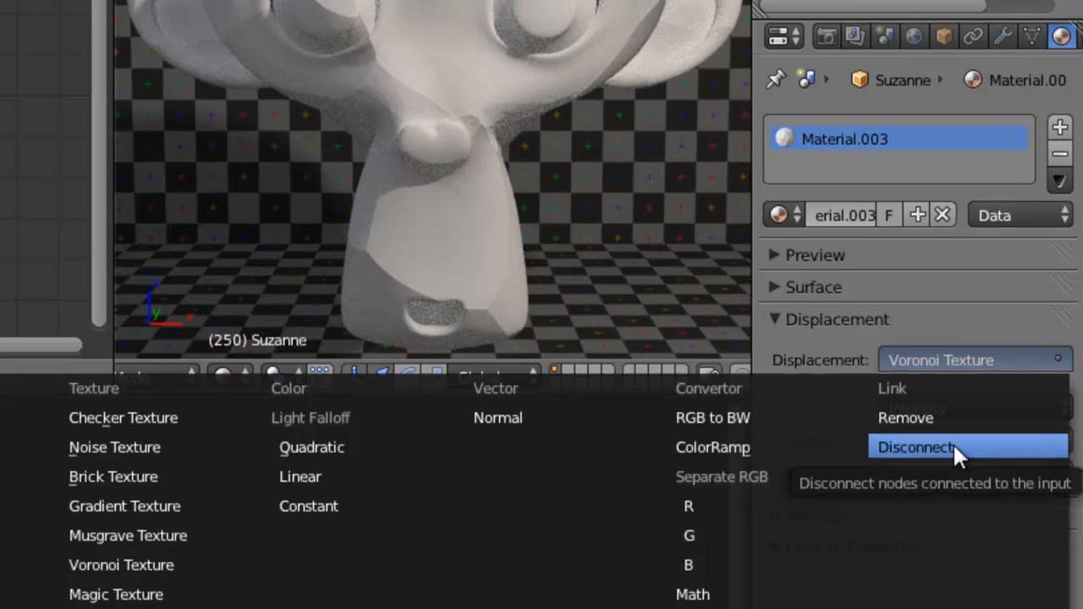
{"action": "left_click", "coordinate": [955, 450]}
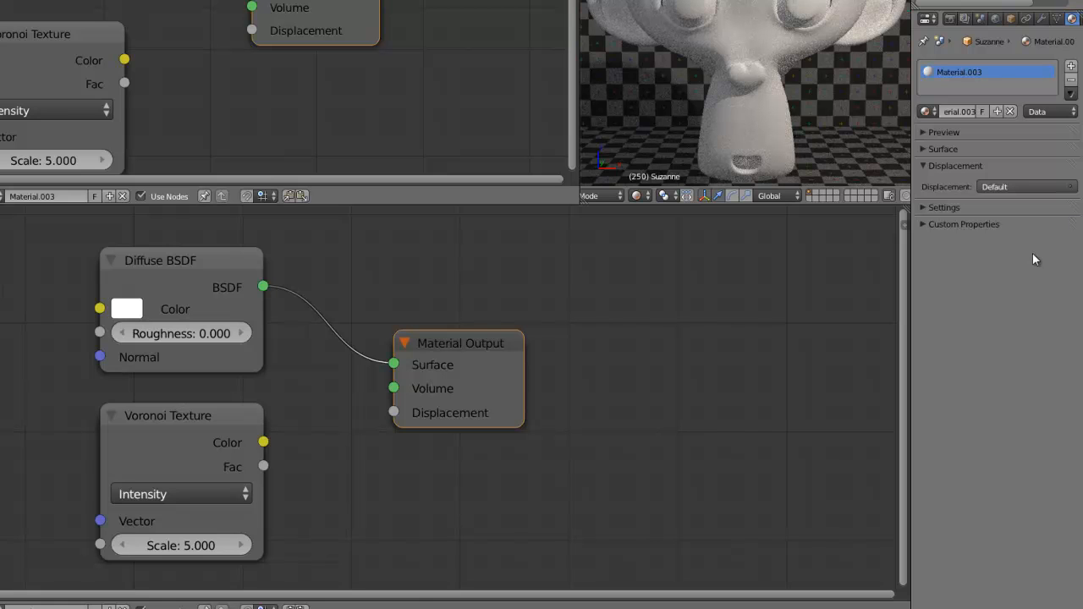
{"action": "left_click", "coordinate": [1071, 188]}
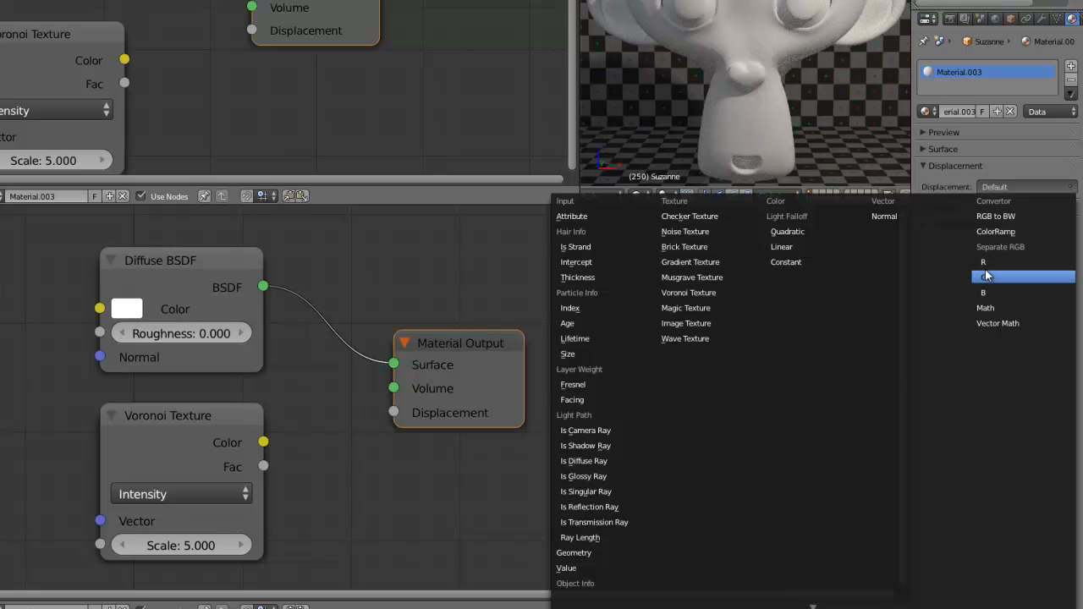
{"action": "left_click", "coordinate": [703, 293]}
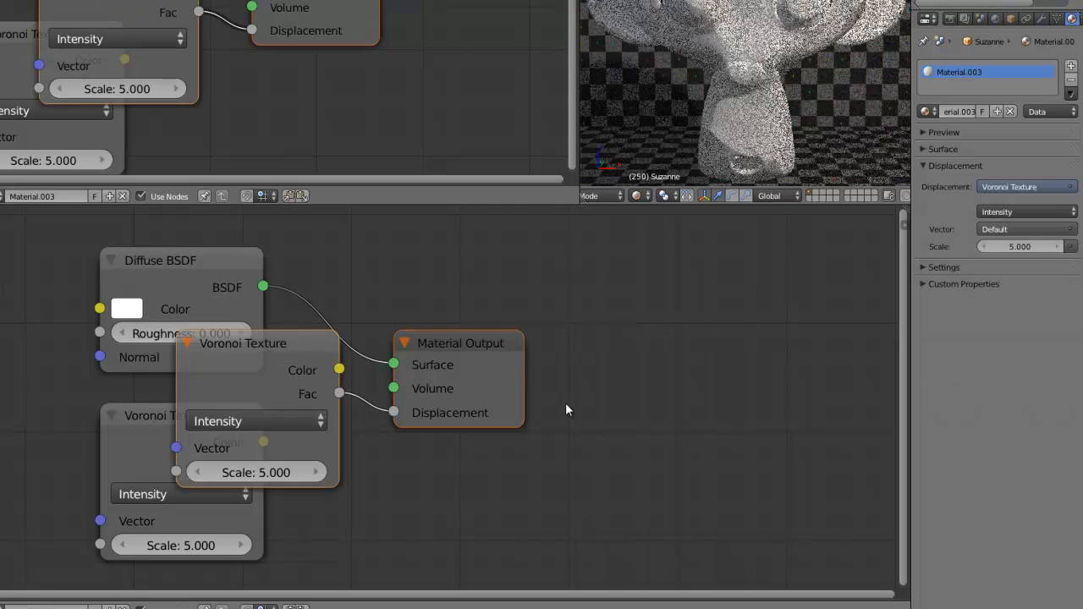
Separate the two overlapping Voronoi Texture nodes and delete the unconnected one
{"action": "left_click", "coordinate": [366, 400]}
{"action": "left_click_drag", "start_coordinate": [279, 417], "coordinate": [272, 499]}
{"action": "scroll", "coordinate": [366, 461], "scroll_direction": "down", "scroll_amount": 2}
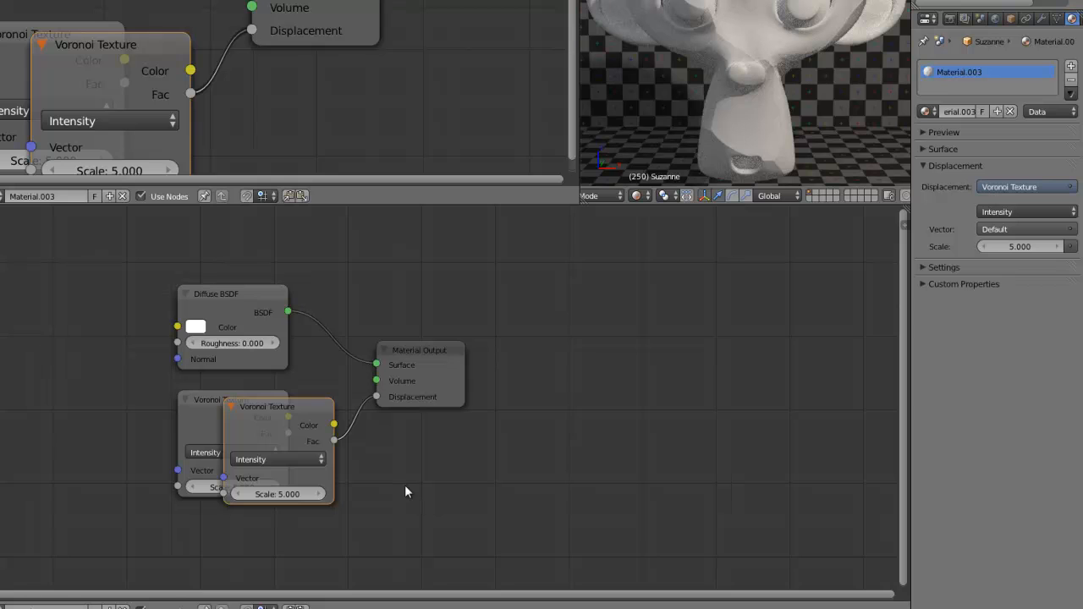
{"action": "left_click_drag", "start_coordinate": [194, 427], "coordinate": [43, 399]}
{"action": "scroll", "coordinate": [225, 440], "scroll_direction": "down", "scroll_amount": 5}
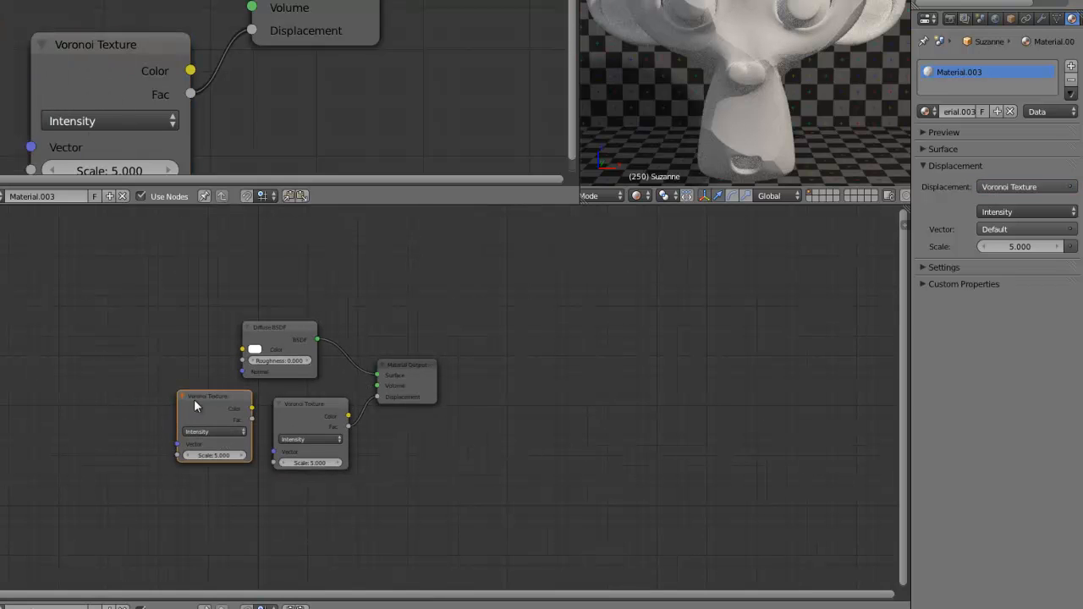
{"action": "left_click_drag", "start_coordinate": [194, 399], "coordinate": [82, 354]}
{"action": "left_click", "coordinate": [73, 350]}
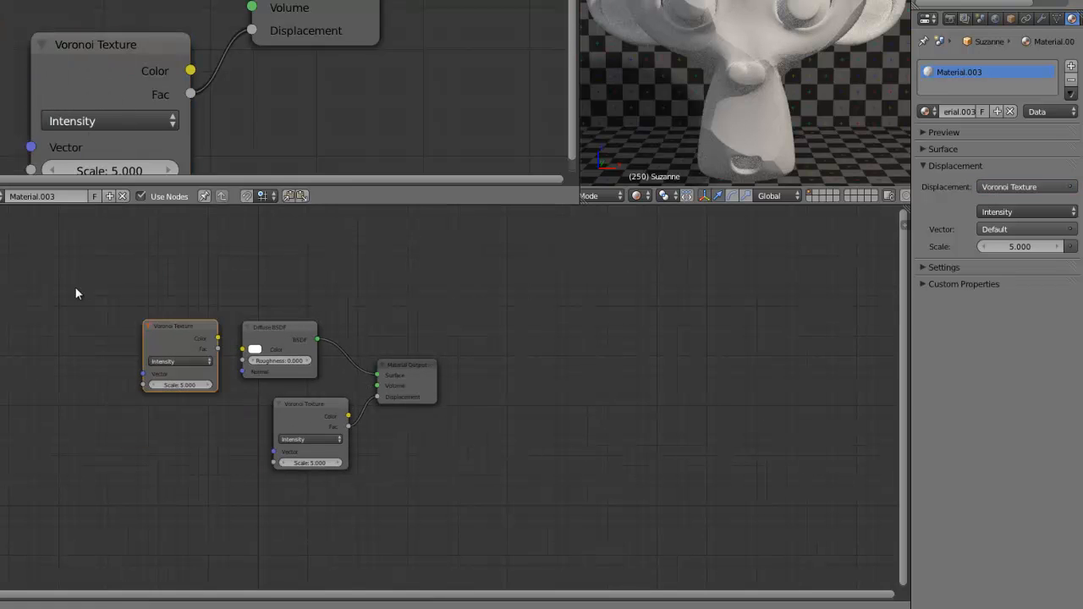
{"action": "left_click", "coordinate": [106, 339]}
{"action": "scroll", "coordinate": [200, 436], "scroll_direction": "up", "scroll_amount": 2}
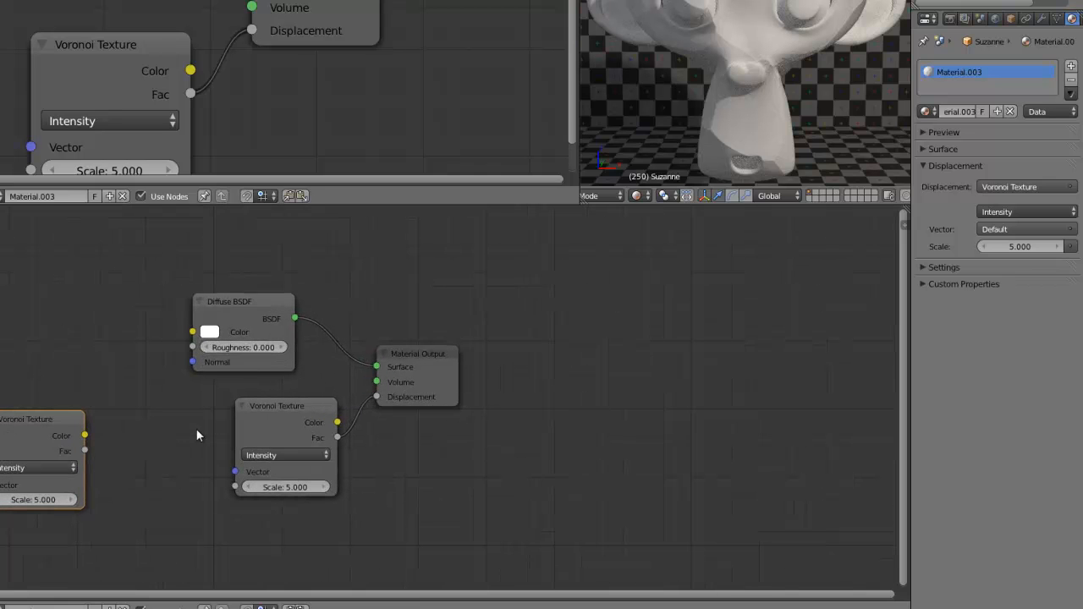
{"action": "key", "text": "g"}
{"action": "left_click", "coordinate": [177, 368]}
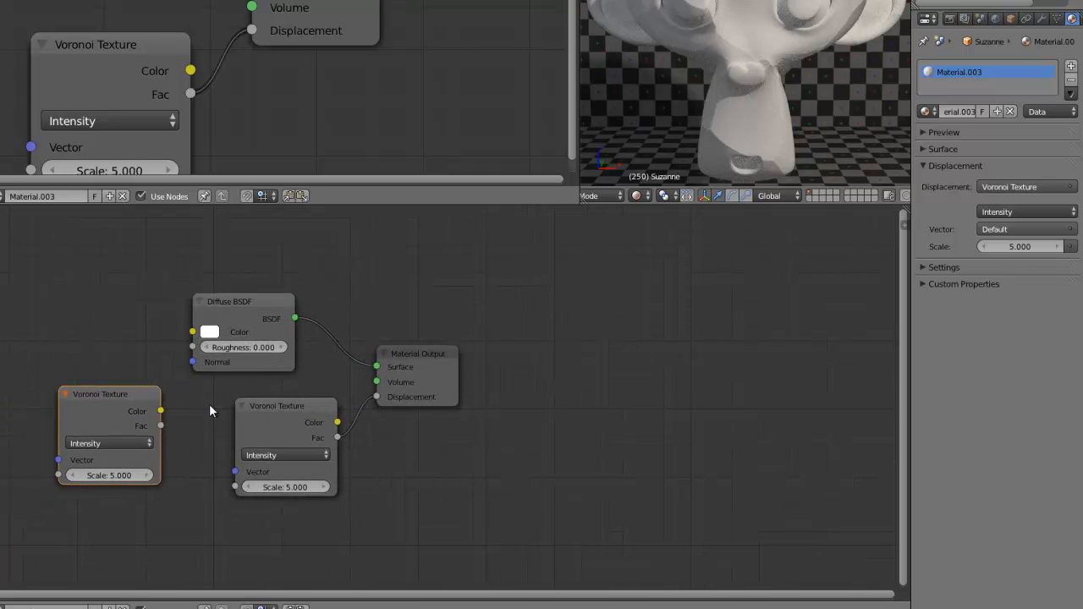
{"action": "key", "text": "x"}
{"action": "scroll", "coordinate": [196, 423], "scroll_direction": "up", "scroll_amount": 2}
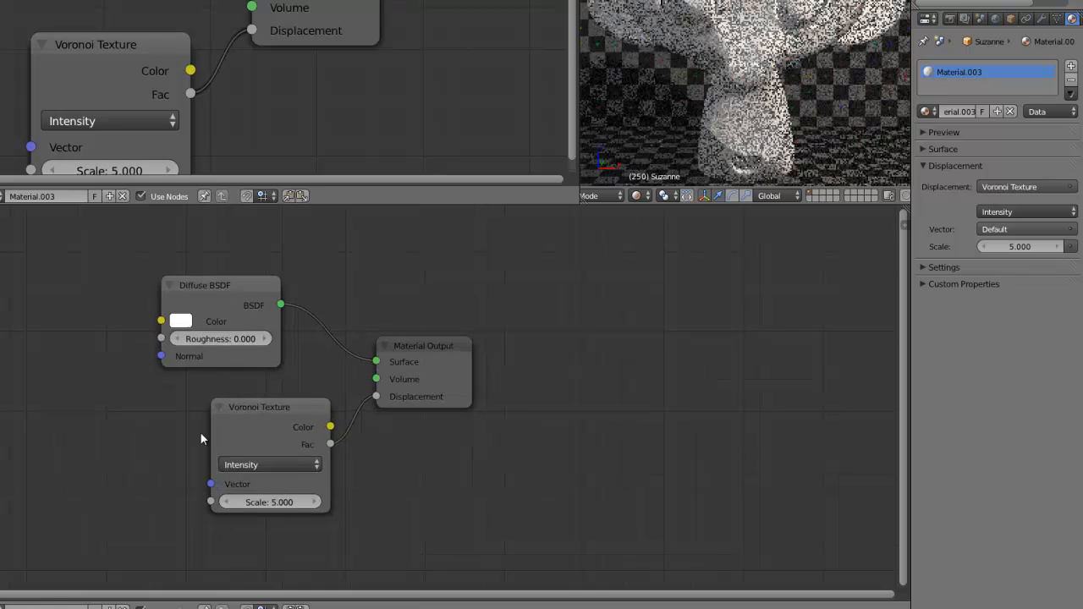
Align the remaining Voronoi Texture under the Diffuse BSDF and tighten the spacing between the nodes and the Material Output
{"action": "left_click_drag", "start_coordinate": [216, 403], "coordinate": [164, 394]}
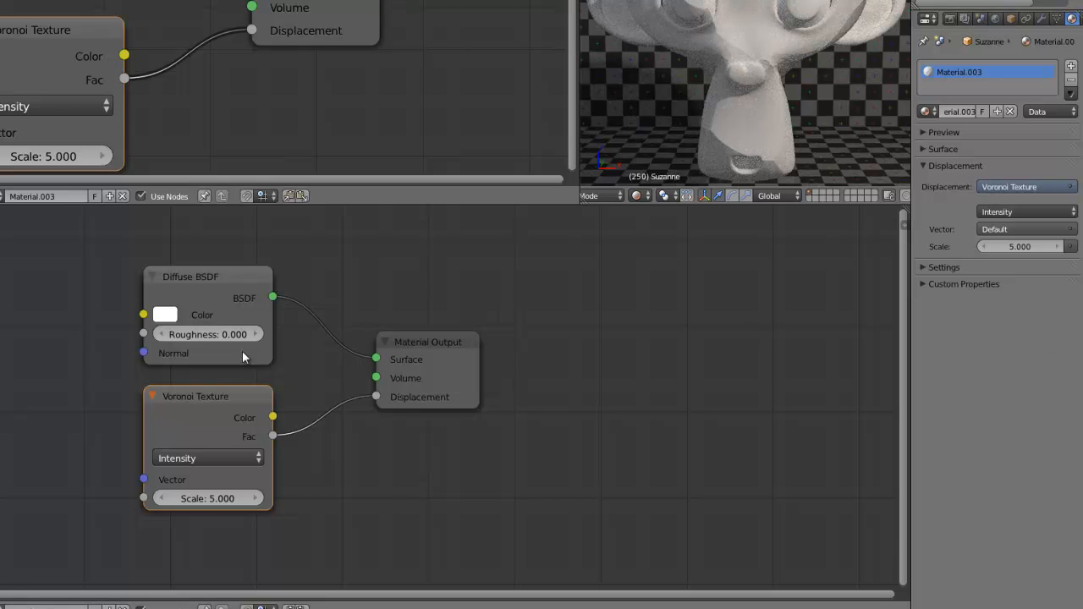
{"action": "scroll", "coordinate": [180, 80], "scroll_direction": "down", "scroll_amount": 3}
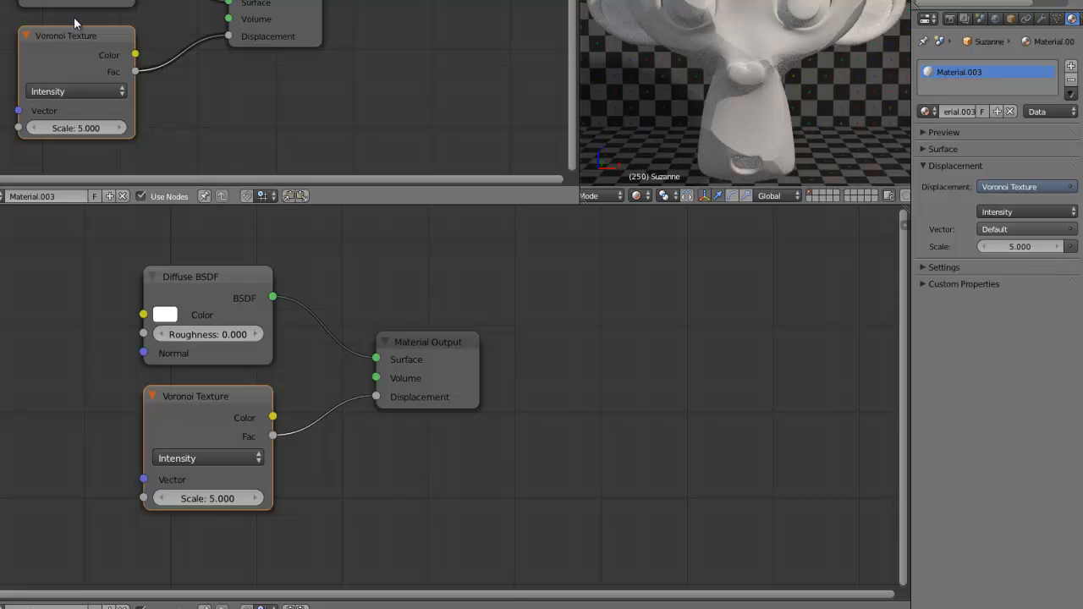
{"action": "left_click_drag", "start_coordinate": [85, 31], "coordinate": [84, 23]}
{"action": "left_click_drag", "start_coordinate": [252, 54], "coordinate": [252, 64]}
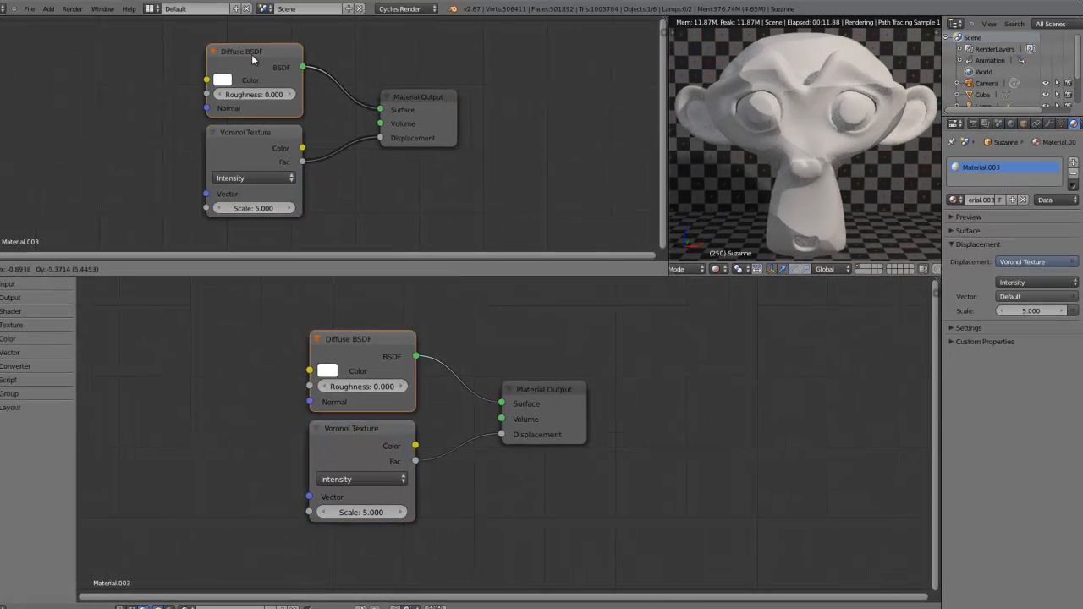
{"action": "left_click_drag", "start_coordinate": [455, 96], "coordinate": [463, 96]}
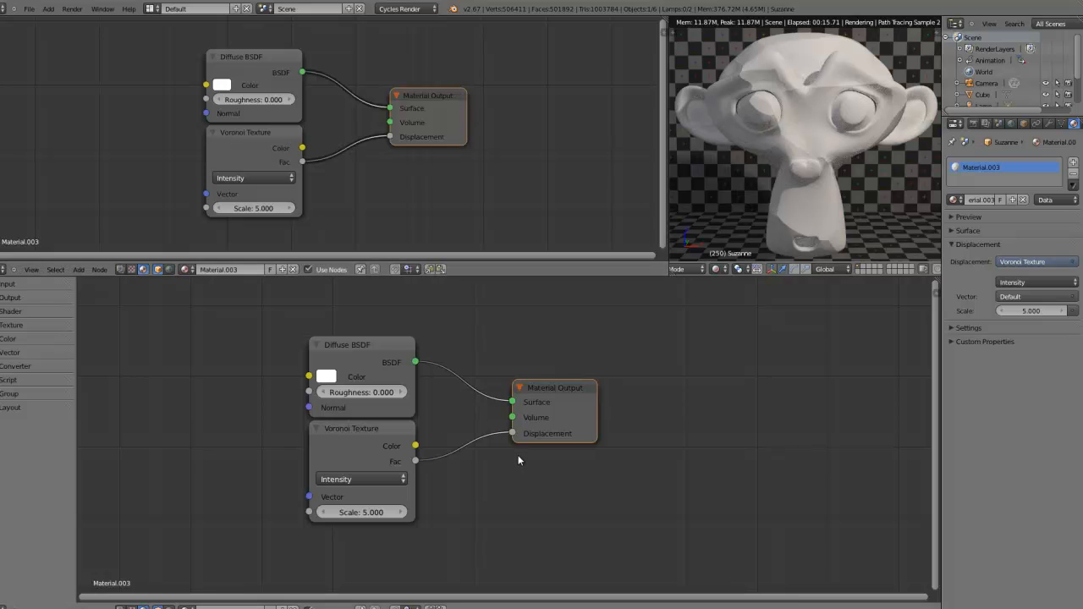
{"action": "scroll", "coordinate": [367, 420], "scroll_direction": "up", "scroll_amount": 2}
{"action": "scroll", "coordinate": [386, 430], "scroll_direction": "down", "scroll_amount": 3}
{"action": "mouse_move", "coordinate": [456, 401]}
{"action": "middle_mouse_down"}
{"action": "mouse_move", "coordinate": [447, 406]}
{"action": "mouse_move", "coordinate": [455, 399]}
{"action": "middle_mouse_up"}
{"action": "scroll", "coordinate": [456, 409], "scroll_direction": "up", "scroll_amount": 2}
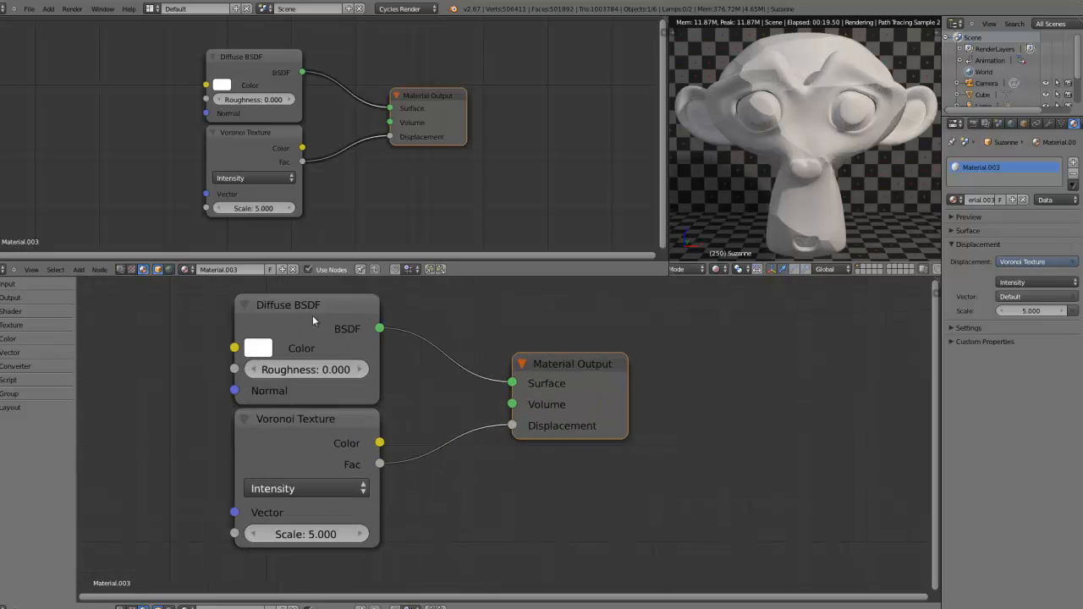
{"action": "scroll", "coordinate": [435, 385], "scroll_direction": "up", "scroll_amount": 1}
{"action": "scroll", "coordinate": [508, 429], "scroll_direction": "down", "scroll_amount": 2}
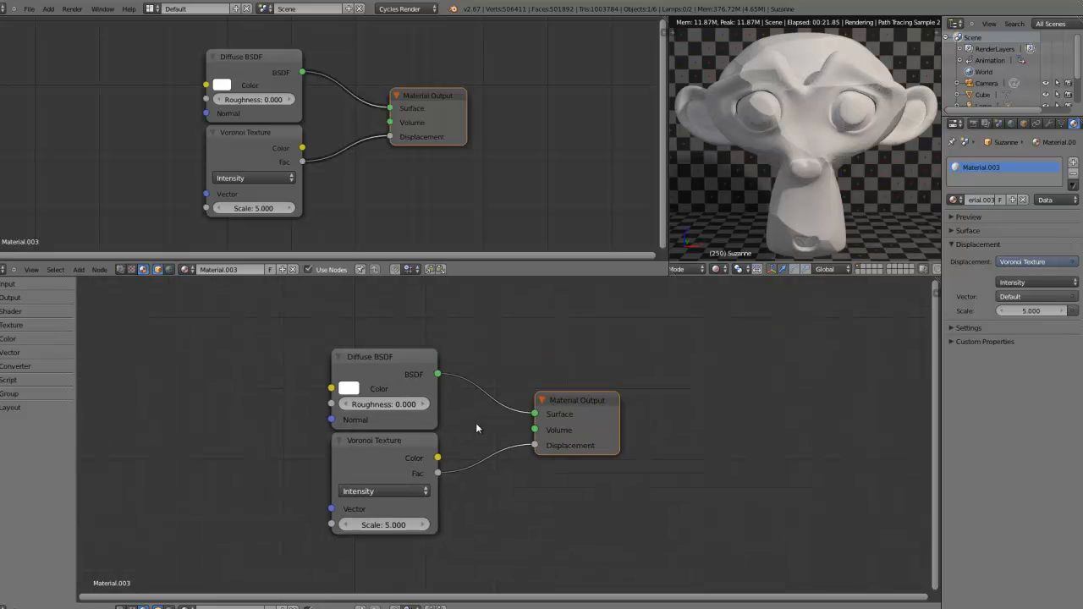
{"action": "middle_click_drag", "start_coordinate": [483, 433], "coordinate": [461, 408]}
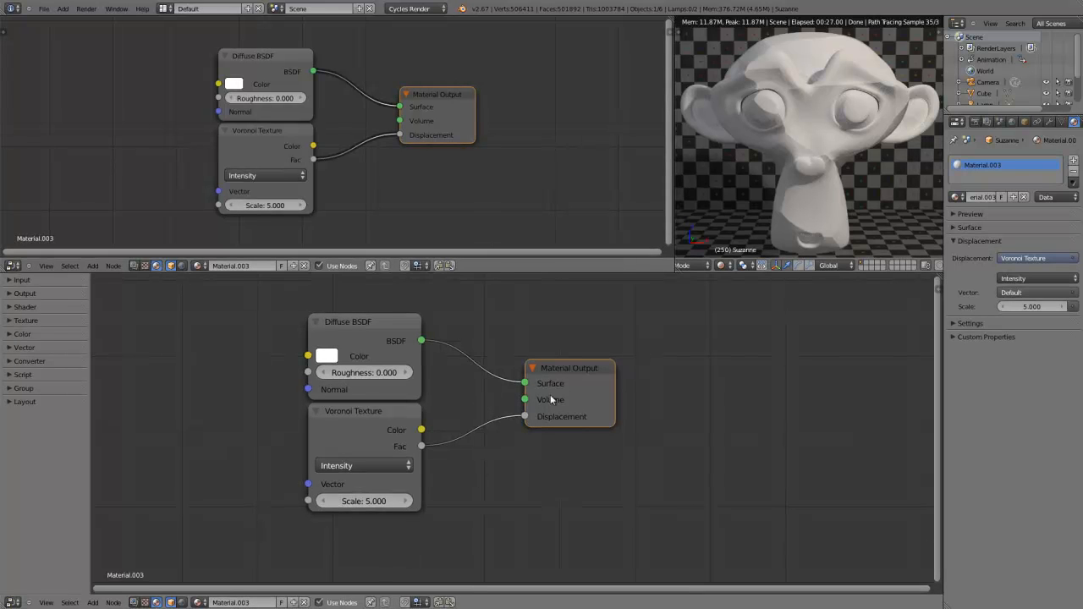
Reposition the Diffuse BSDF and Voronoi Texture nodes slightly higher, keeping them stacked beside the Material Output
{"action": "left_click", "coordinate": [362, 318]}
{"action": "key", "text": "g"}
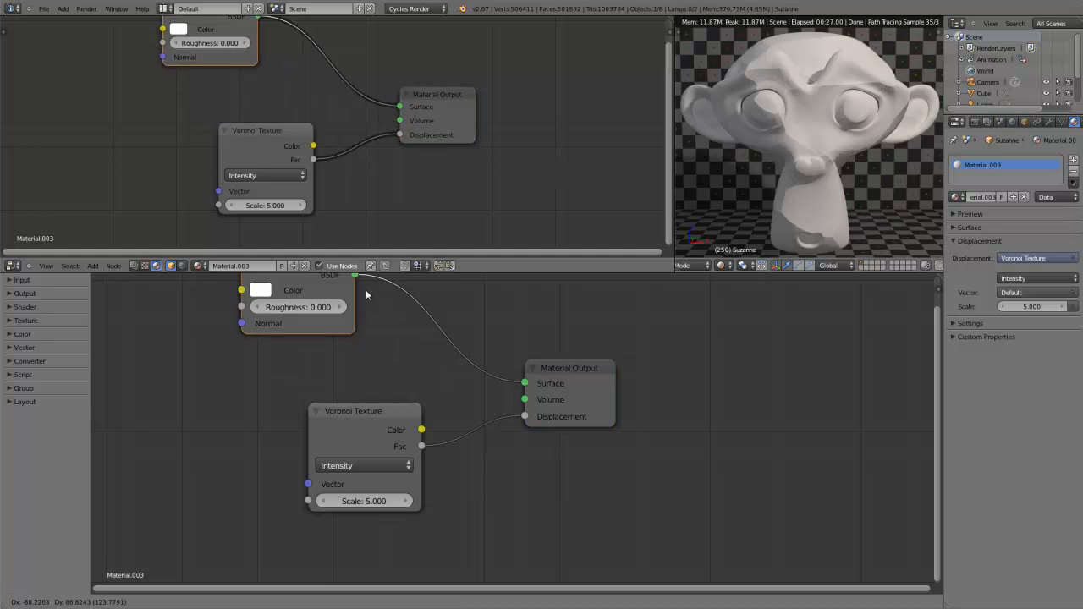
{"action": "left_click", "coordinate": [426, 353]}
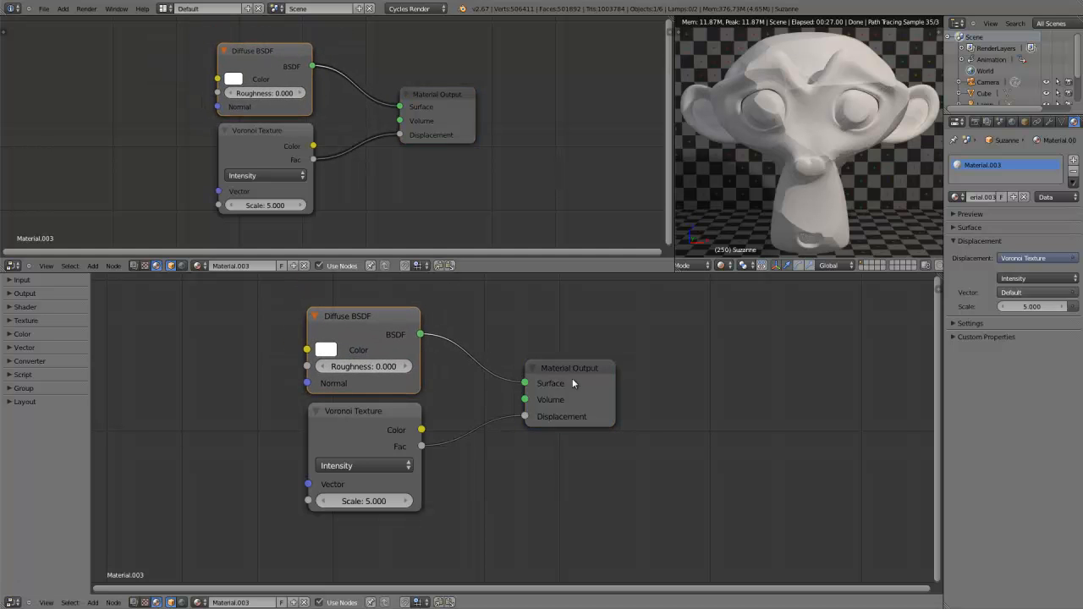
{"action": "mouse_move", "coordinate": [330, 320]}
{"action": "left_mouse_down"}
{"action": "mouse_move", "coordinate": [407, 310]}
{"action": "mouse_move", "coordinate": [448, 411]}
{"action": "mouse_move", "coordinate": [398, 387]}
{"action": "mouse_move", "coordinate": [344, 309]}
{"action": "left_mouse_up"}
{"action": "mouse_move", "coordinate": [382, 428]}
{"action": "left_mouse_down"}
{"action": "mouse_move", "coordinate": [253, 490]}
{"action": "mouse_move", "coordinate": [436, 416]}
{"action": "mouse_move", "coordinate": [383, 428]}
{"action": "mouse_move", "coordinate": [377, 415]}
{"action": "left_mouse_up"}
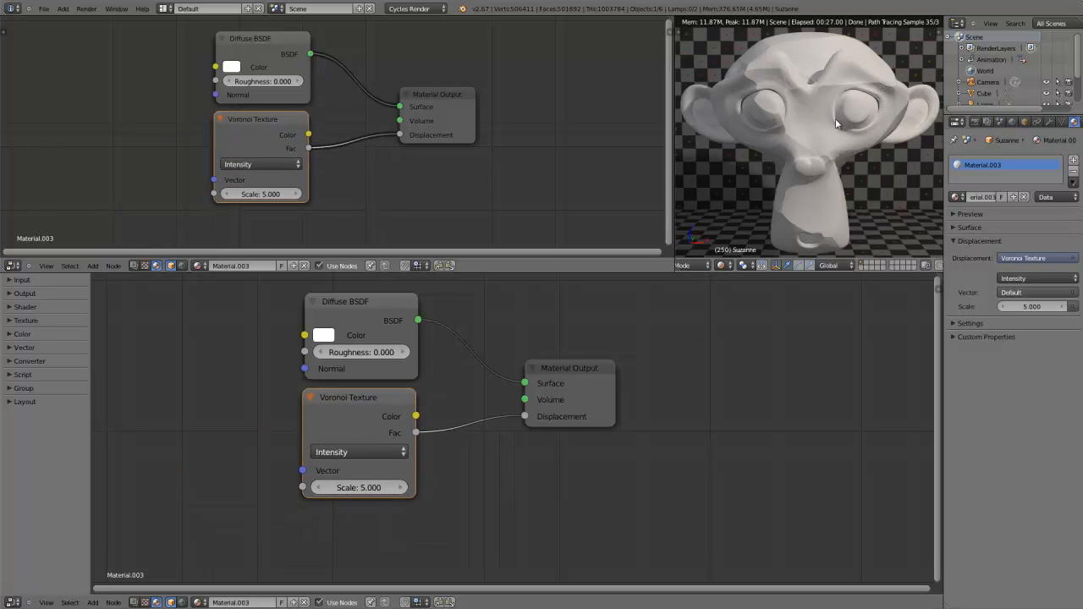
Raise the Material Output node slightly and reconnect the Diffuse BSDF's BSDF output to its Surface input
{"action": "mouse_move", "coordinate": [347, 403]}
{"action": "left_mouse_down"}
{"action": "mouse_move", "coordinate": [348, 466]}
{"action": "mouse_move", "coordinate": [352, 406]}
{"action": "left_mouse_up"}
{"action": "left_click_drag", "start_coordinate": [592, 401], "coordinate": [604, 376]}
{"action": "mouse_move", "coordinate": [524, 369]}
{"action": "left_mouse_down"}
{"action": "mouse_move", "coordinate": [420, 321]}
{"action": "mouse_move", "coordinate": [508, 375]}
{"action": "mouse_move", "coordinate": [521, 369]}
{"action": "left_mouse_up"}
{"action": "left_click_drag", "start_coordinate": [418, 320], "coordinate": [522, 386]}
{"action": "left_click_drag", "start_coordinate": [419, 322], "coordinate": [525, 368]}
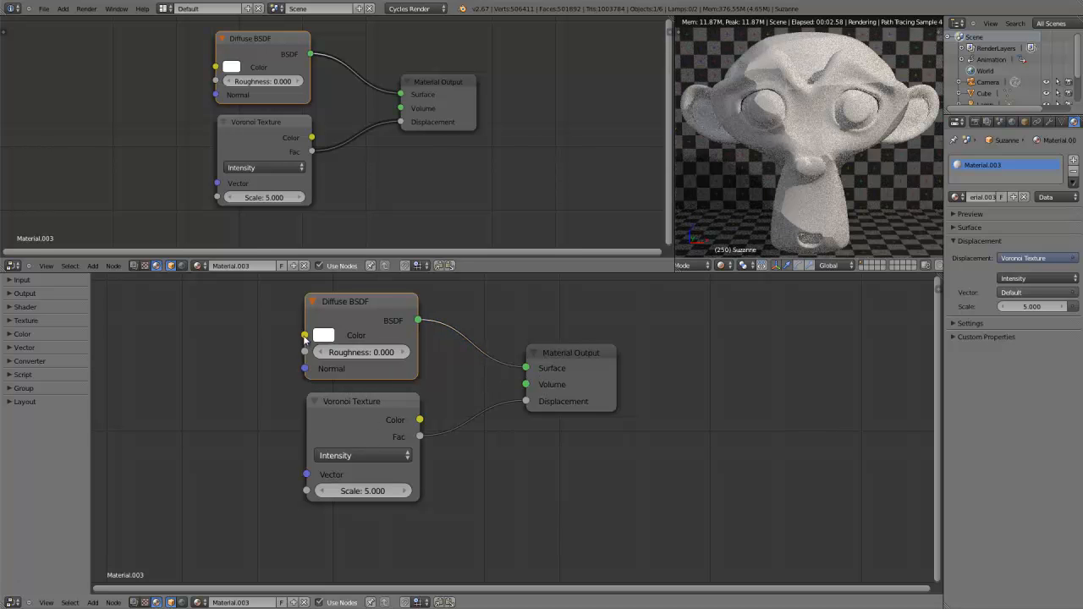
{"action": "left_click_drag", "start_coordinate": [243, 415], "coordinate": [238, 419]}
{"action": "scroll", "coordinate": [391, 441], "scroll_direction": "up", "scroll_amount": 7}
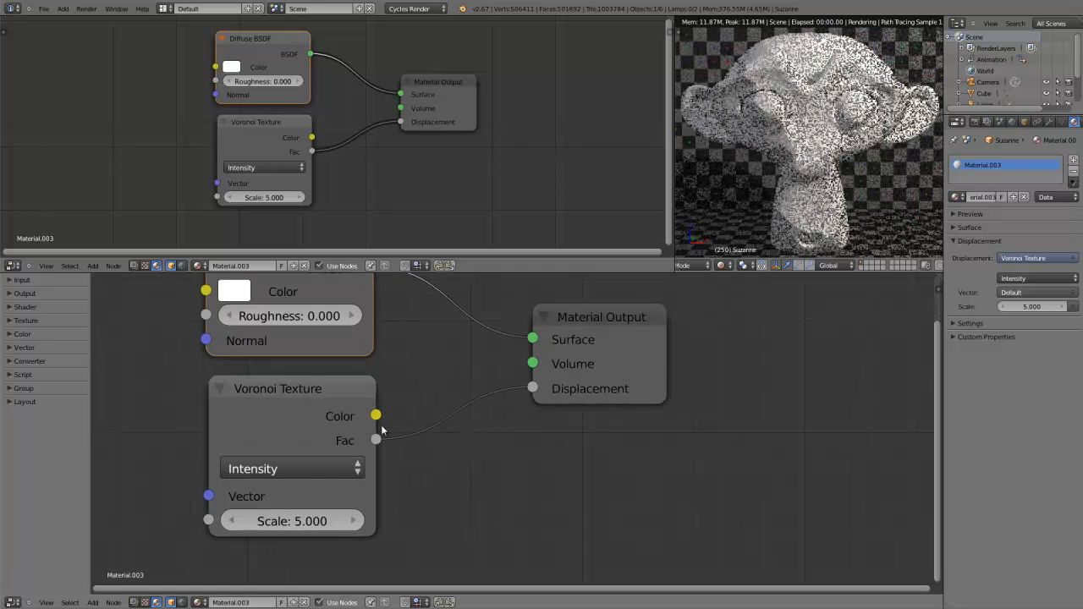
{"action": "scroll", "coordinate": [380, 425], "scroll_direction": "down", "scroll_amount": 2}
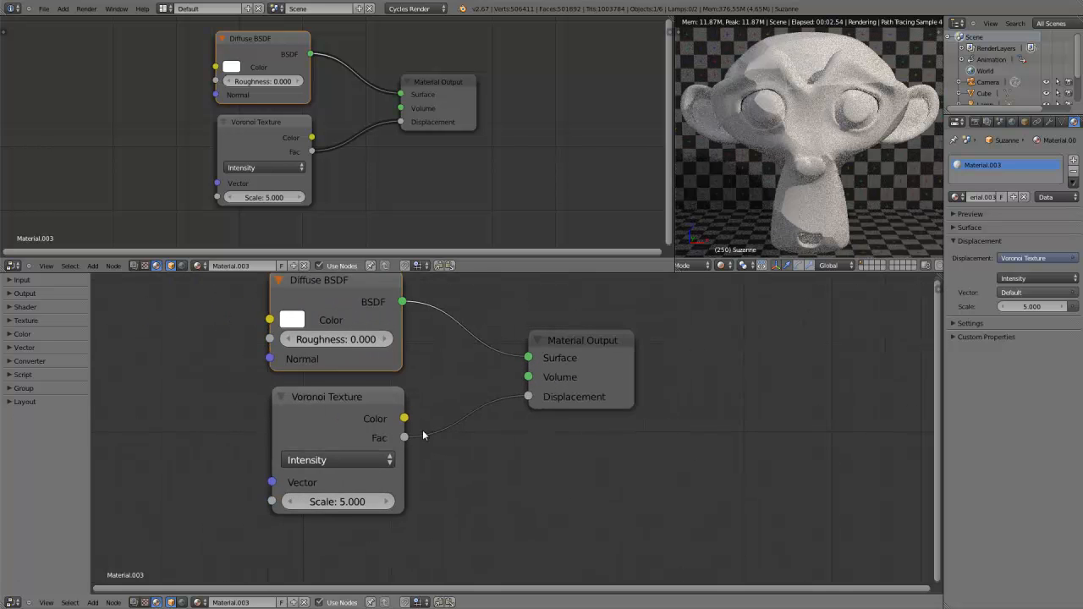
{"action": "scroll", "coordinate": [414, 432], "scroll_direction": "down", "scroll_amount": 1}
{"action": "scroll", "coordinate": [428, 419], "scroll_direction": "up", "scroll_amount": 2}
{"action": "scroll", "coordinate": [444, 398], "scroll_direction": "down", "scroll_amount": 2}
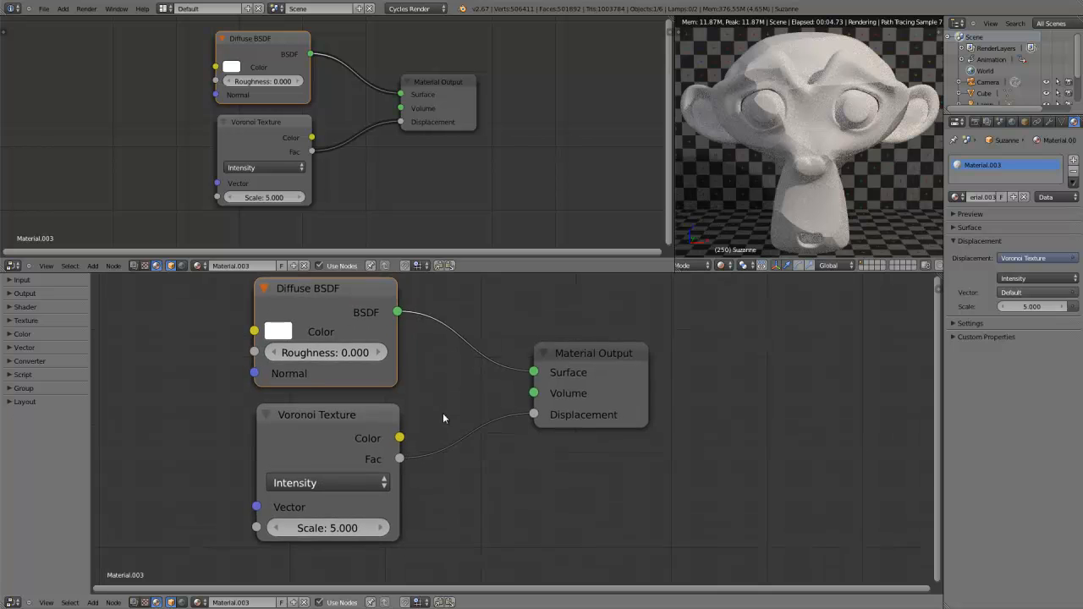
Select the Diffuse BSDF, Voronoi Texture and Material Output nodes together and scale their layout slightly outward
{"action": "left_click", "coordinate": [391, 423], "text": "shift"}
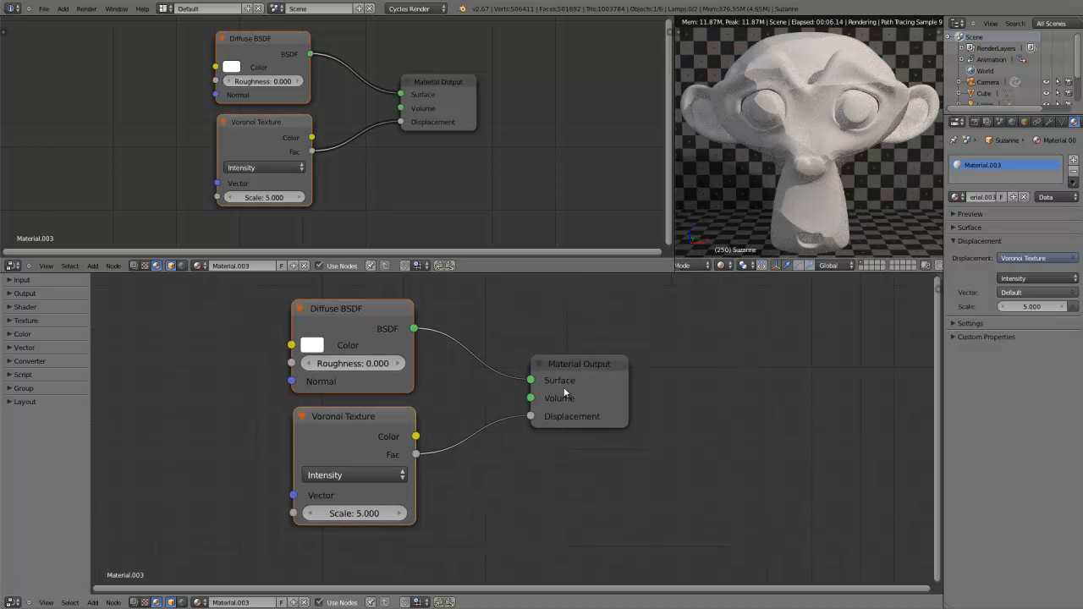
{"action": "left_click", "coordinate": [566, 393], "text": "shift"}
{"action": "scroll", "coordinate": [592, 410], "scroll_direction": "down", "scroll_amount": 2}
{"action": "key", "text": "s"}
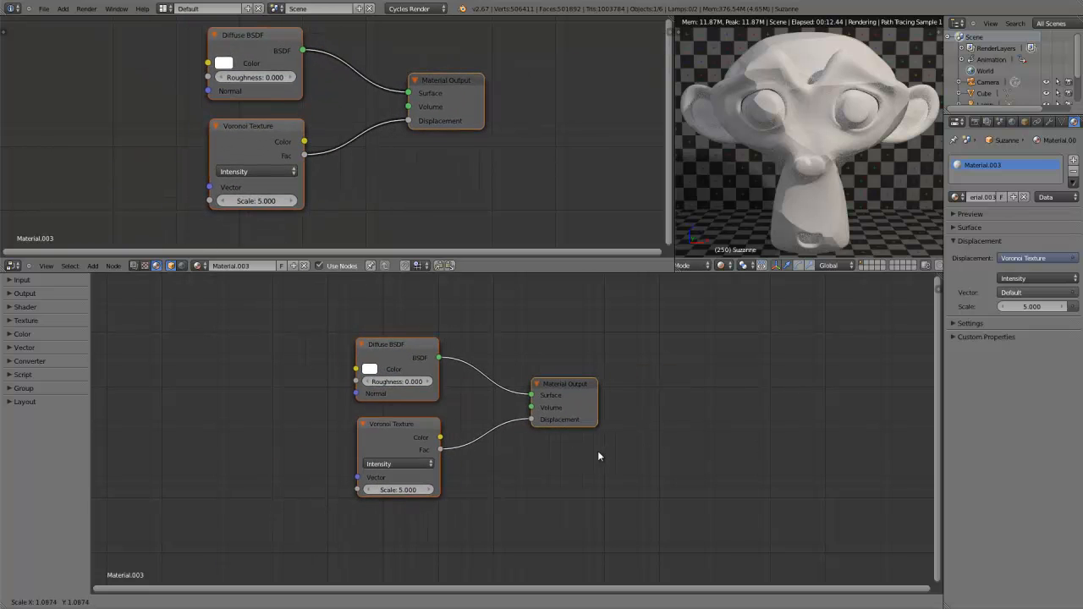
{"action": "left_click", "coordinate": [592, 449]}
{"action": "scroll", "coordinate": [435, 426], "scroll_direction": "up", "scroll_amount": 8}
{"action": "scroll", "coordinate": [434, 425], "scroll_direction": "down", "scroll_amount": 2}
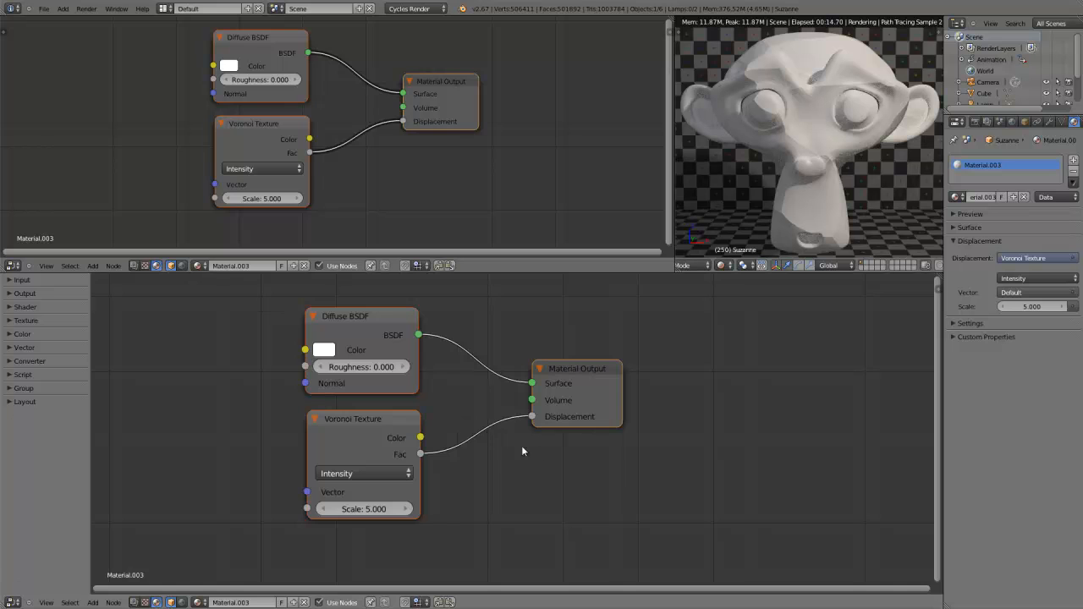
Try rotating the three selected nodes as a group, cancel the rotation and deselect all nodes
{"action": "key", "text": "r"}
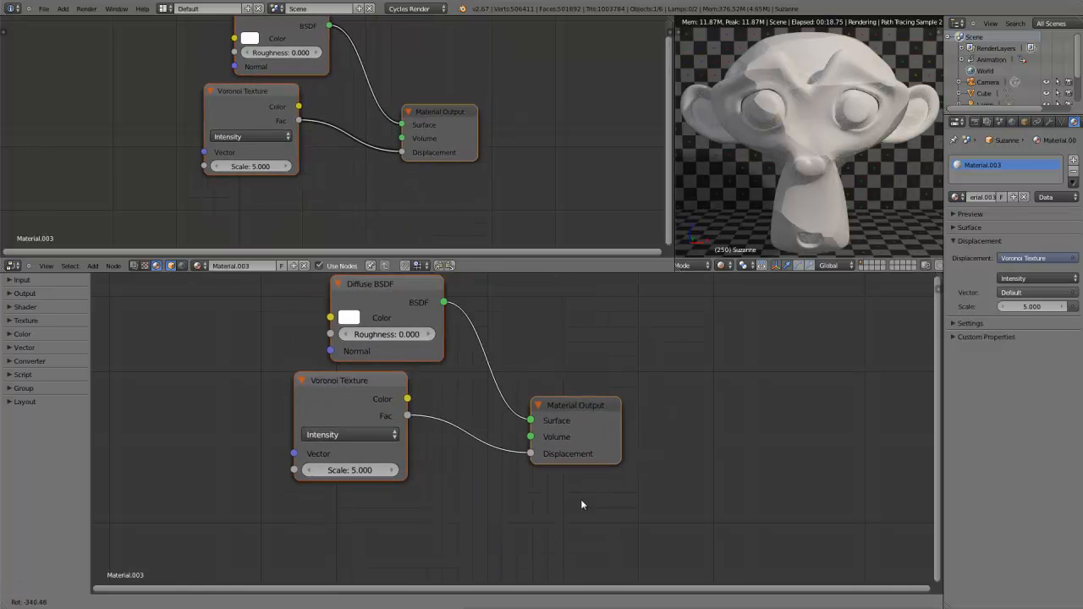
{"action": "right_click", "coordinate": [582, 455]}
{"action": "key", "text": "a"}
{"action": "scroll", "coordinate": [476, 454], "scroll_direction": "down", "scroll_amount": 1}
{"action": "scroll", "coordinate": [485, 443], "scroll_direction": "up", "scroll_amount": 1}
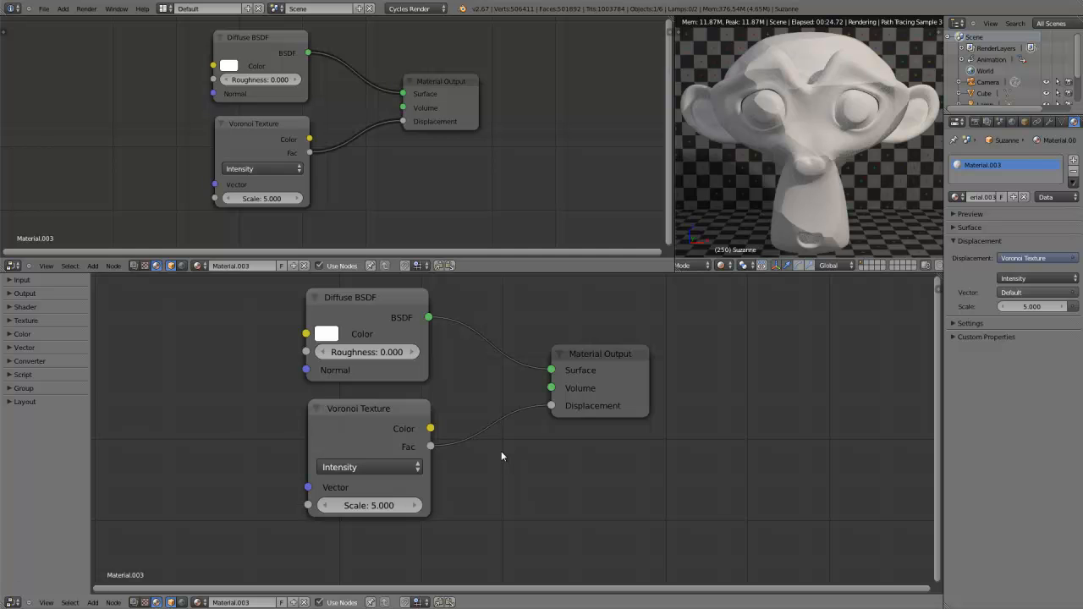
{"action": "scroll", "coordinate": [500, 454], "scroll_direction": "down", "scroll_amount": 1}
{"action": "scroll", "coordinate": [496, 460], "scroll_direction": "up", "scroll_amount": 1}
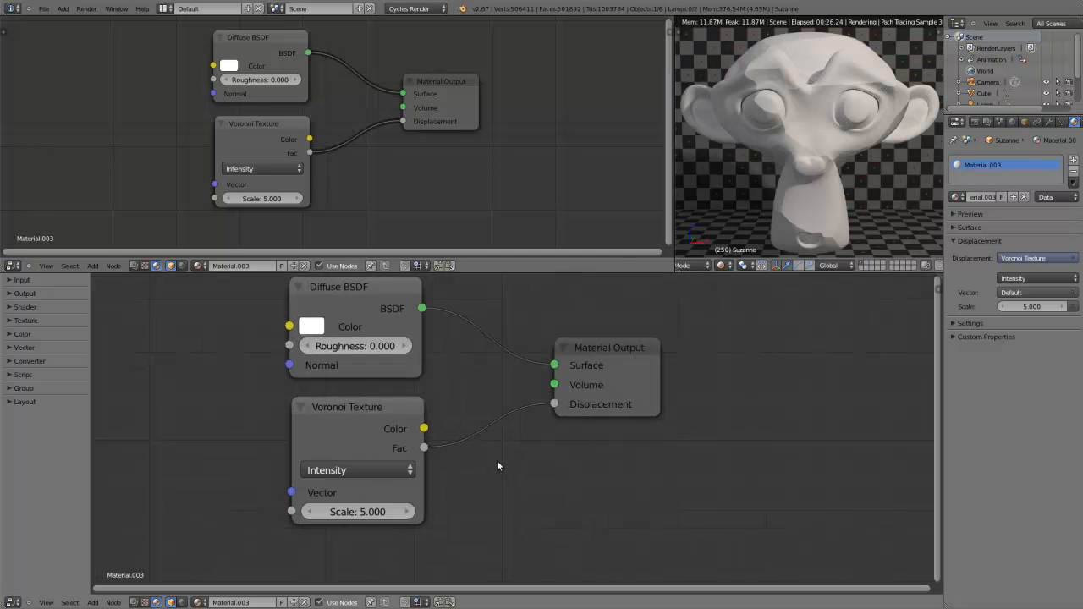
{"action": "scroll", "coordinate": [524, 407], "scroll_direction": "down", "scroll_amount": 1}
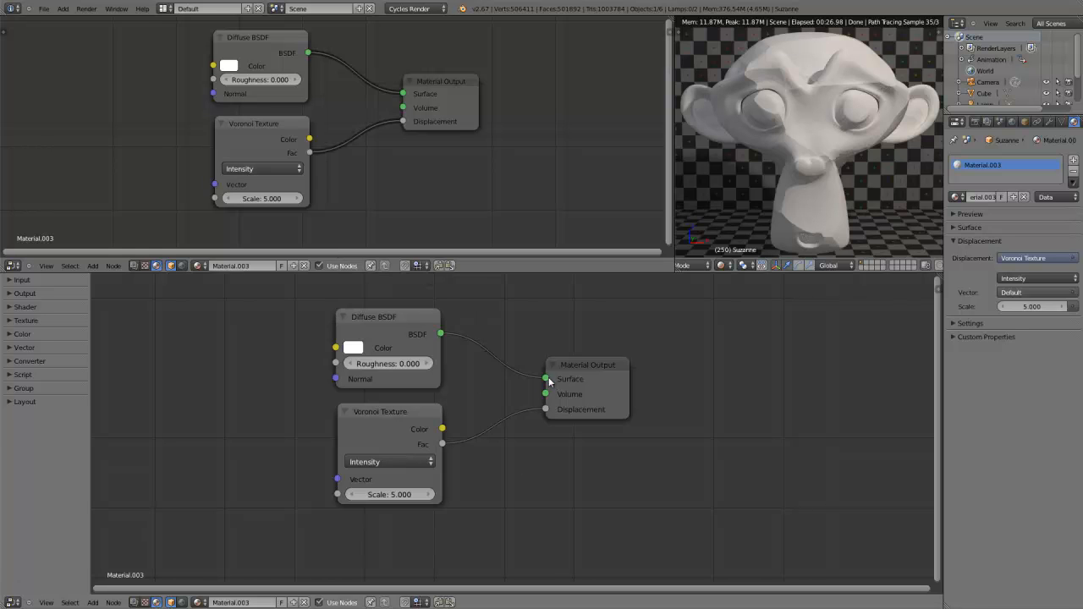
Cut both links into the Material Output, reconnect BSDF to Surface and link the Voronoi Texture's Color output to Displacement
{"action": "mouse_move", "coordinate": [485, 362]}
{"action": "left_mouse_down"}
{"action": "mouse_move", "coordinate": [474, 353]}
{"action": "mouse_move", "coordinate": [545, 379]}
{"action": "left_mouse_up"}
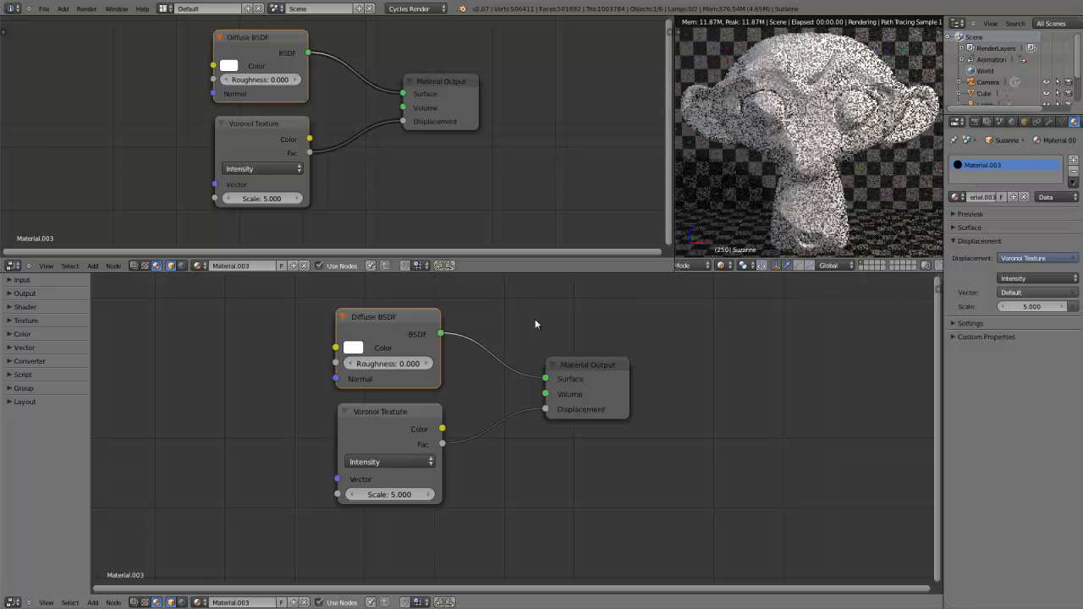
{"action": "mouse_move", "coordinate": [625, 297]}
{"action": "left_mouse_down", "text": "ctrl"}
{"action": "mouse_move", "coordinate": [513, 339]}
{"action": "mouse_move", "coordinate": [488, 390]}
{"action": "mouse_move", "coordinate": [500, 471]}
{"action": "mouse_move", "coordinate": [526, 518]}
{"action": "left_mouse_up", "text": "ctrl"}
{"action": "left_click_drag", "start_coordinate": [440, 335], "coordinate": [545, 379]}
{"action": "left_click_drag", "start_coordinate": [442, 429], "coordinate": [545, 409]}
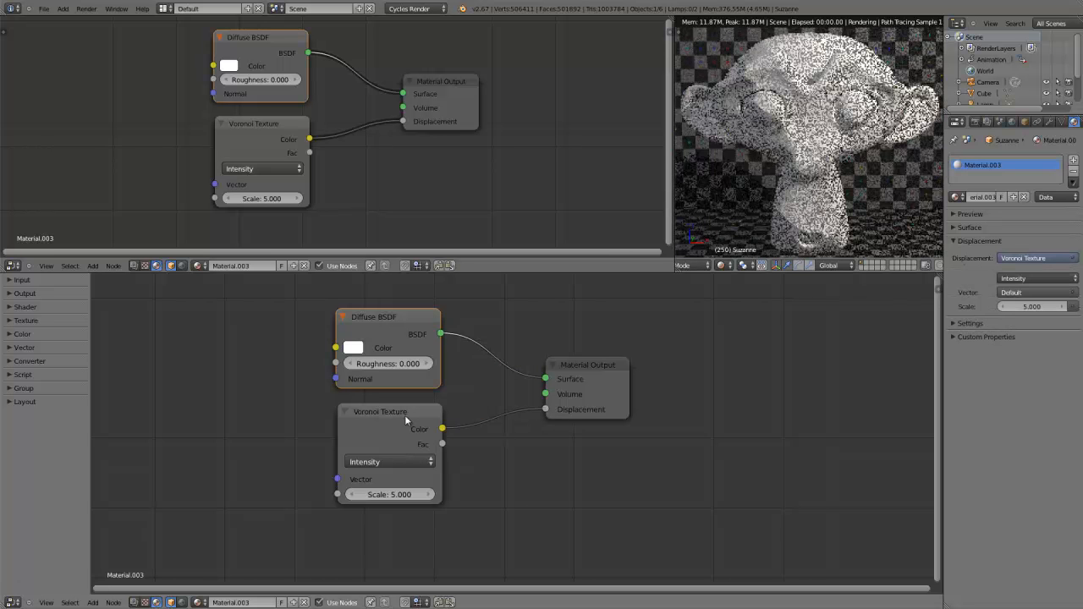
Move the Voronoi Texture and Diffuse BSDF farther from the Material Output, leaving free space along the displacement link
{"action": "left_click_drag", "start_coordinate": [347, 416], "coordinate": [343, 418]}
{"action": "left_click_drag", "start_coordinate": [201, 436], "coordinate": [177, 443]}
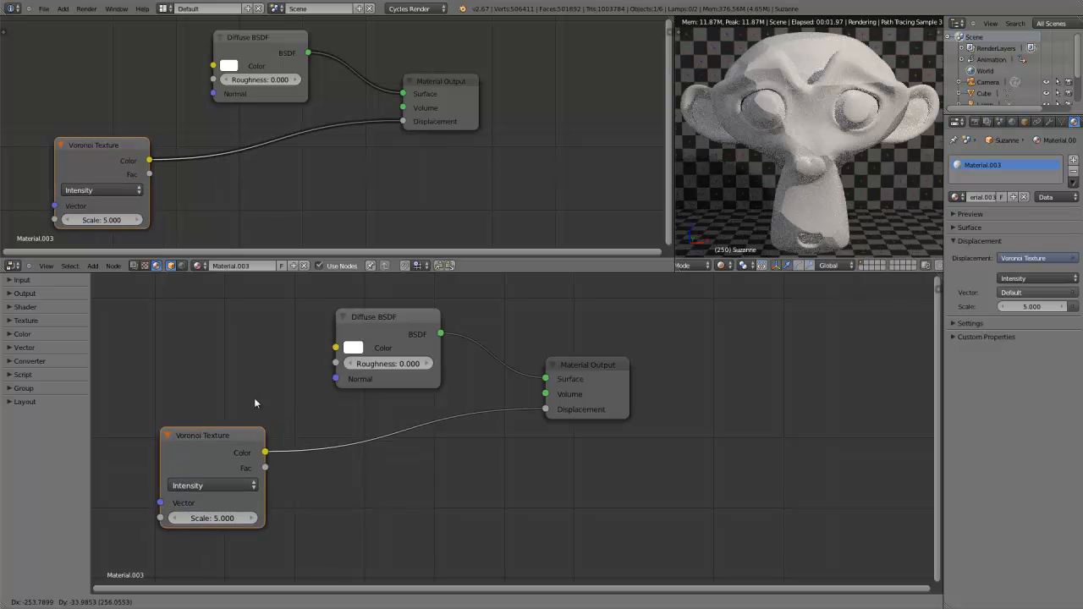
{"action": "left_click_drag", "start_coordinate": [390, 317], "coordinate": [352, 289]}
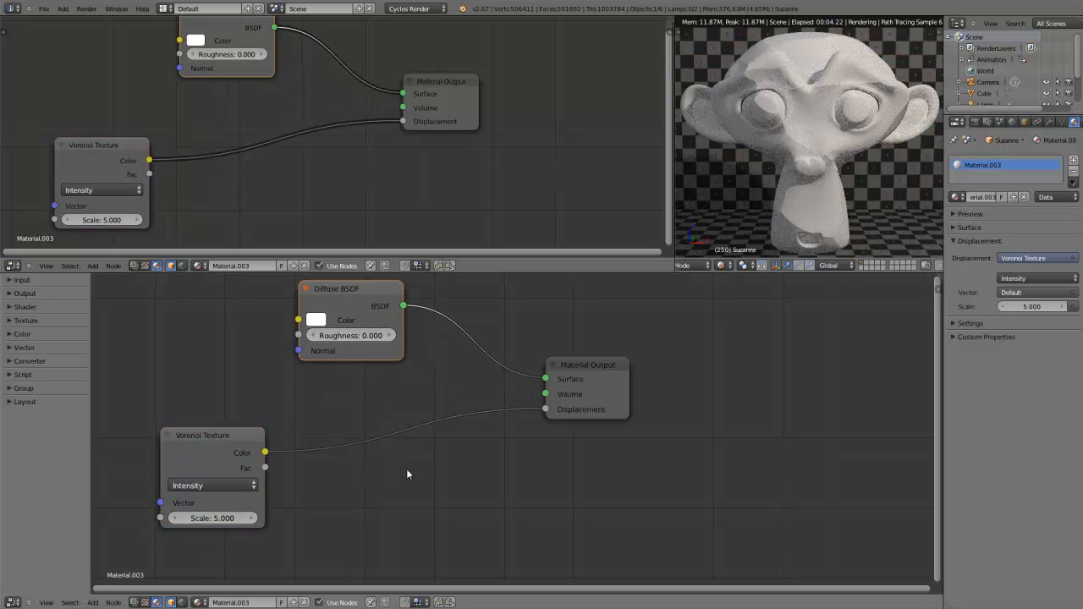
Insert a Hue Saturation Value node into the link between the Voronoi Texture's Color output and the Displacement input
{"action": "key", "text": "shift+a"}
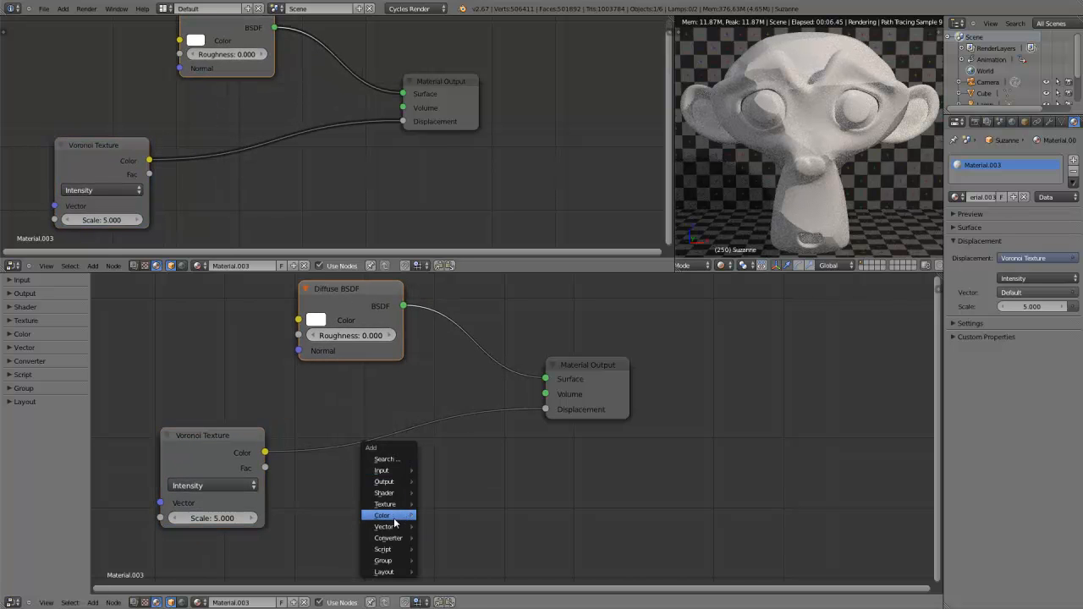
{"action": "mouse_move", "coordinate": [395, 520]}
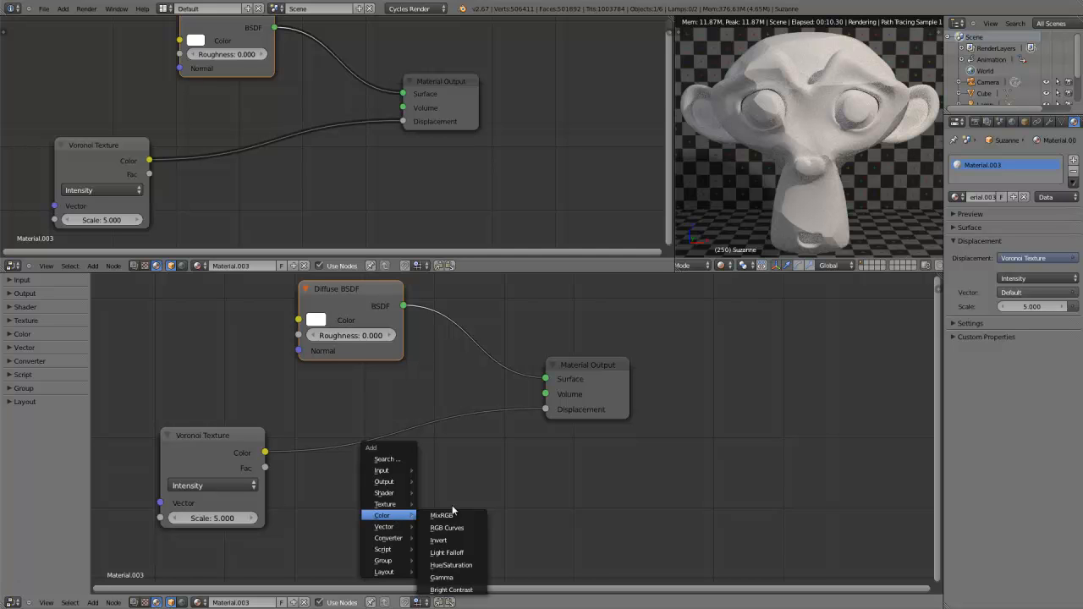
{"action": "left_click", "coordinate": [451, 565]}
{"action": "left_click", "coordinate": [416, 481]}
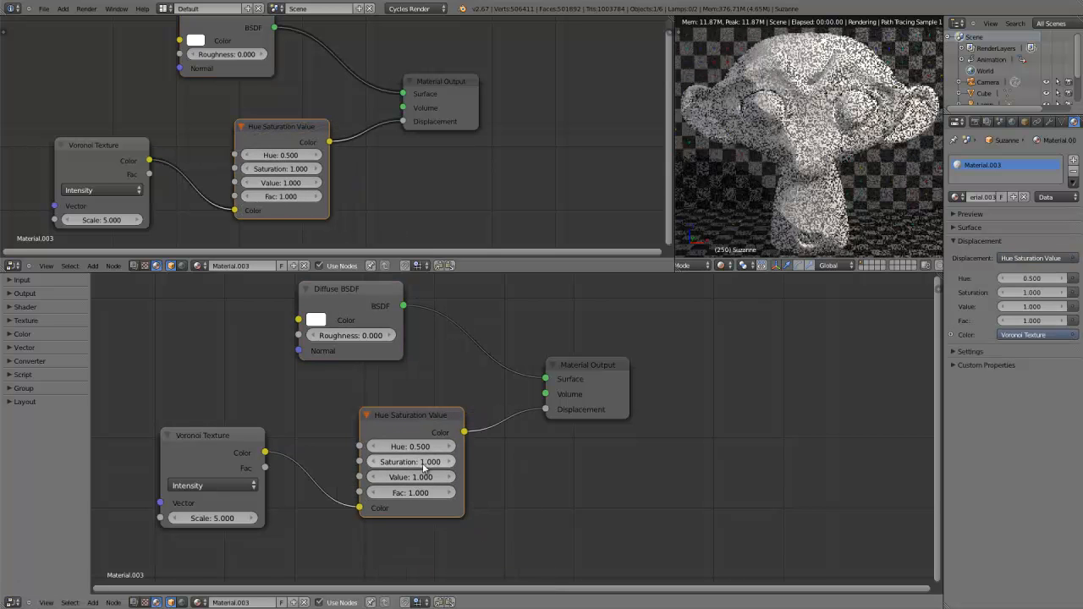
Set the Hue Saturation Value node's Saturation to 1.616 and reposition the node between the Voronoi Texture and Material Output
{"action": "left_click_drag", "start_coordinate": [418, 462], "coordinate": [541, 418]}
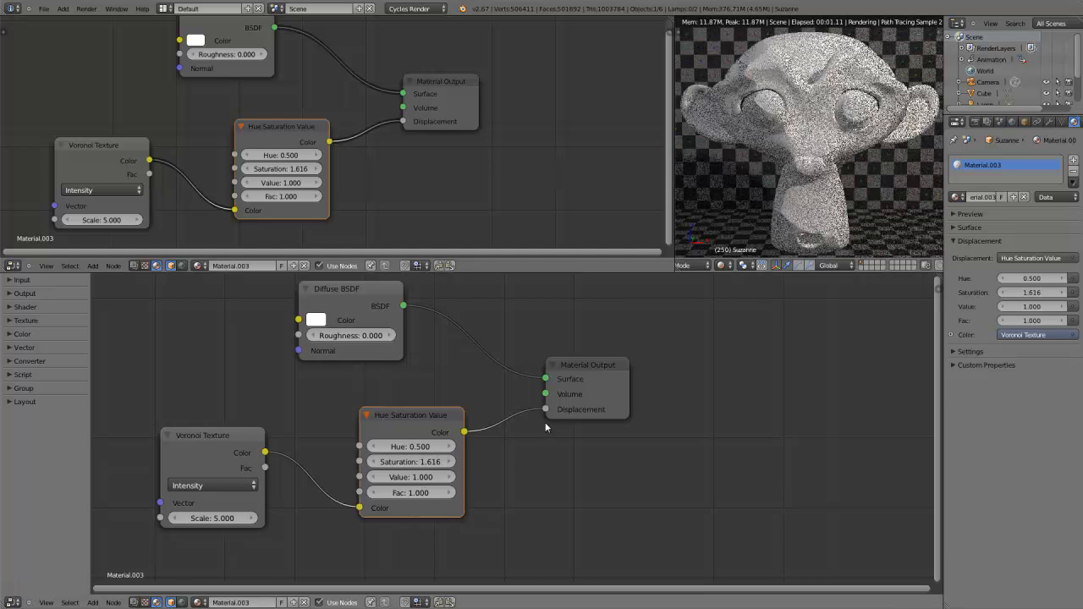
{"action": "left_click_drag", "start_coordinate": [428, 414], "coordinate": [411, 402]}
{"action": "scroll", "coordinate": [398, 410], "scroll_direction": "down", "scroll_amount": 2}
{"action": "scroll", "coordinate": [391, 408], "scroll_direction": "up", "scroll_amount": 2}
{"action": "scroll", "coordinate": [406, 412], "scroll_direction": "down", "scroll_amount": 1}
{"action": "scroll", "coordinate": [419, 411], "scroll_direction": "up", "scroll_amount": 1}
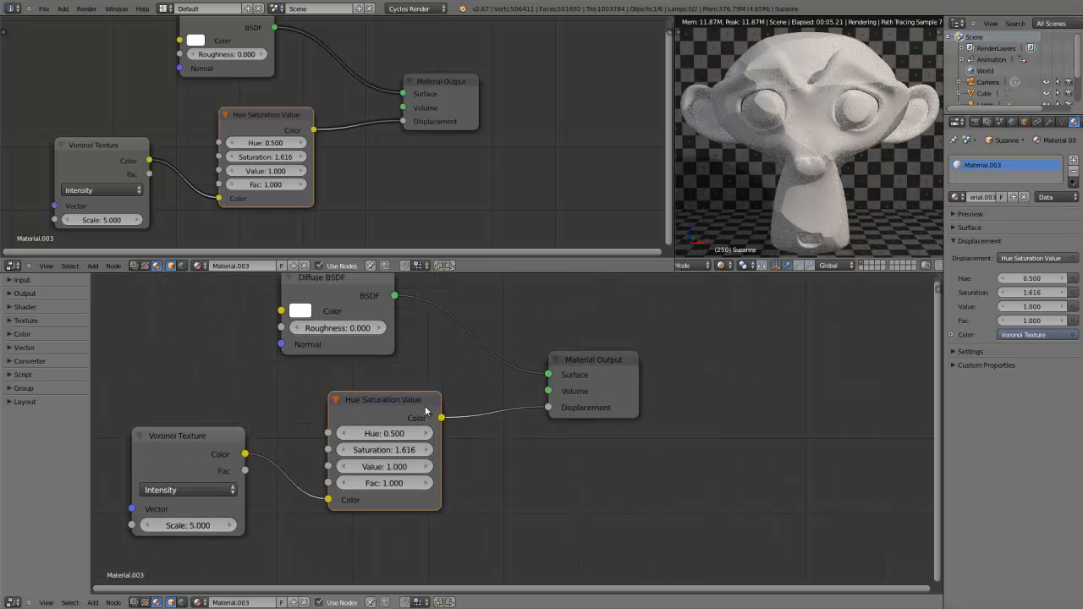
{"action": "left_click_drag", "start_coordinate": [395, 405], "coordinate": [415, 401]}
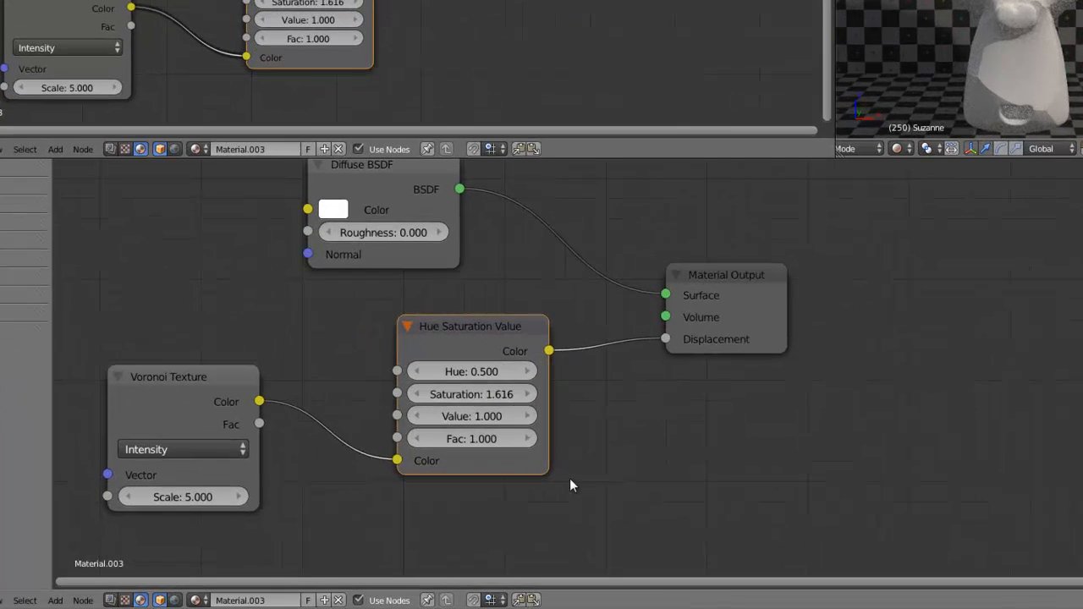
{"action": "scroll", "coordinate": [473, 499], "scroll_direction": "down", "scroll_amount": 3}
{"action": "scroll", "coordinate": [472, 492], "scroll_direction": "up", "scroll_amount": 2}
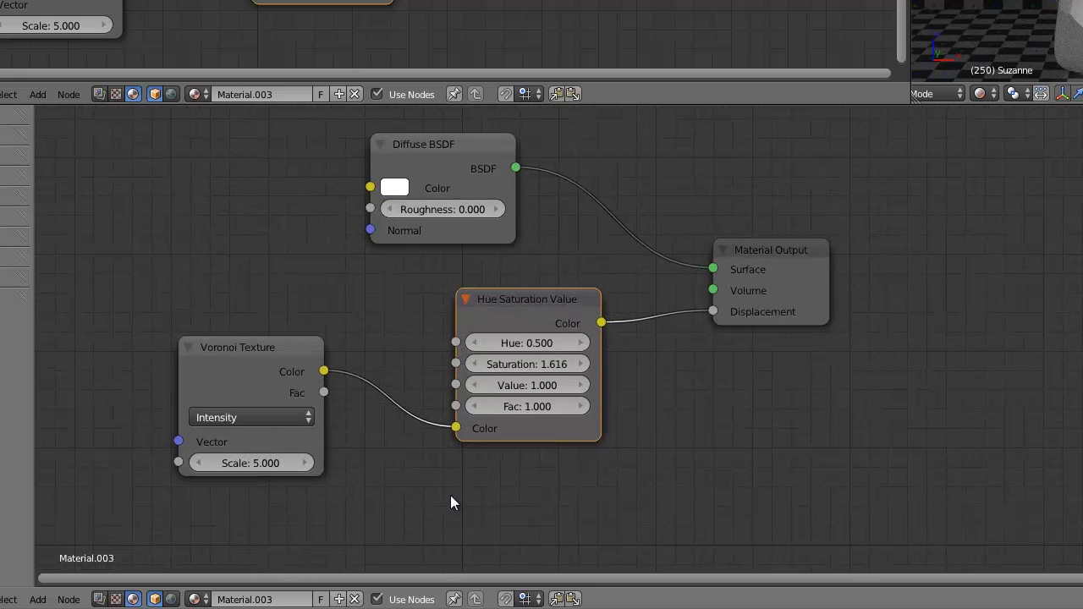
Try deleting the Hue Saturation Value node together with its links, and undo the deletion
{"action": "key", "text": "x"}
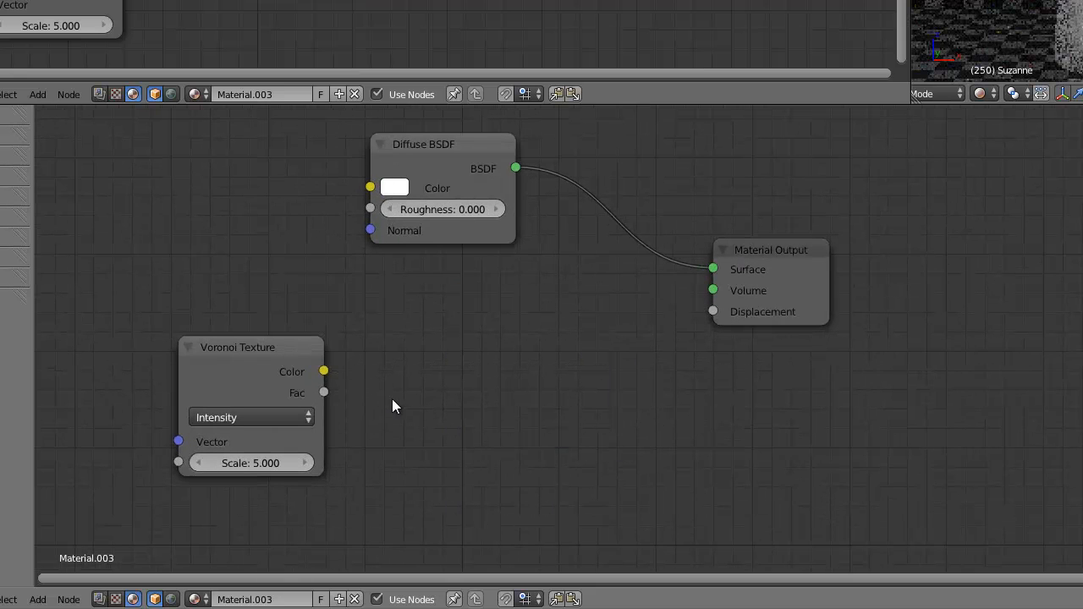
{"action": "left_click_drag", "start_coordinate": [324, 370], "coordinate": [617, 324]}
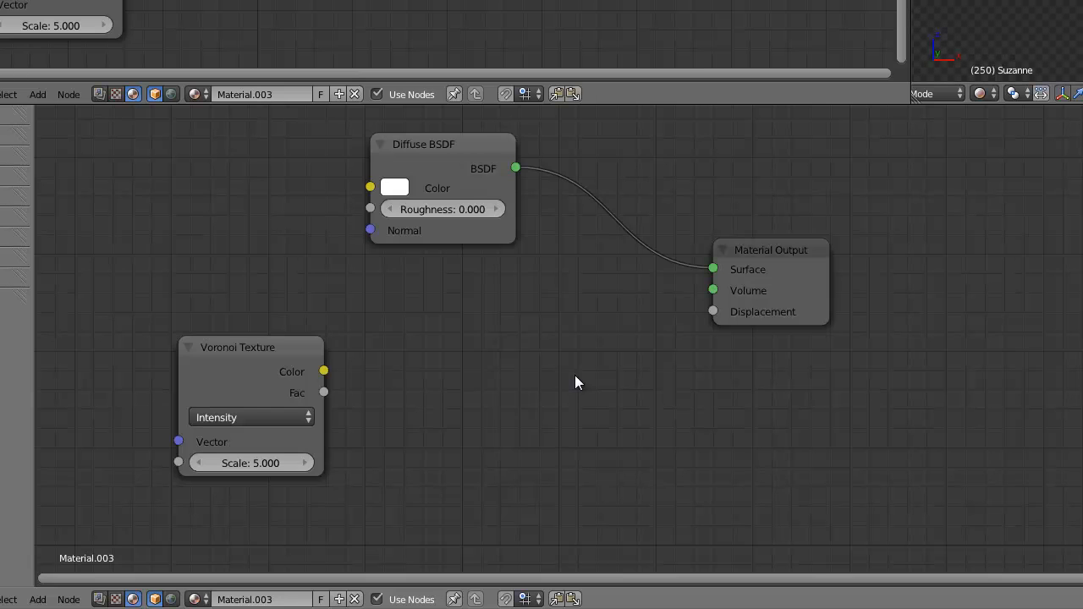
{"action": "key", "text": "ctrl+z"}
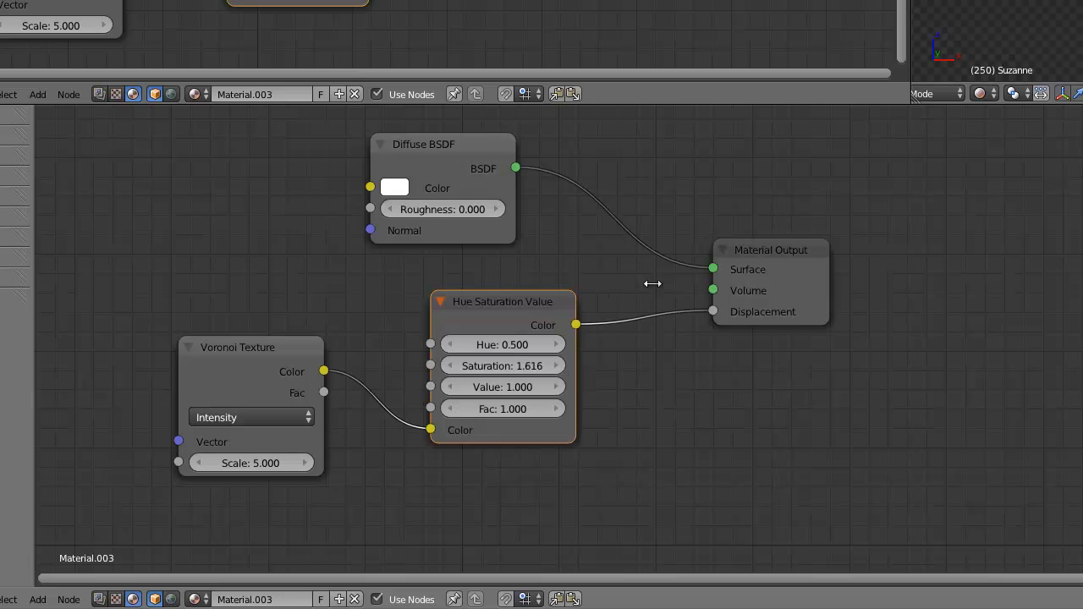
{"action": "key", "text": "ctrl+z"}
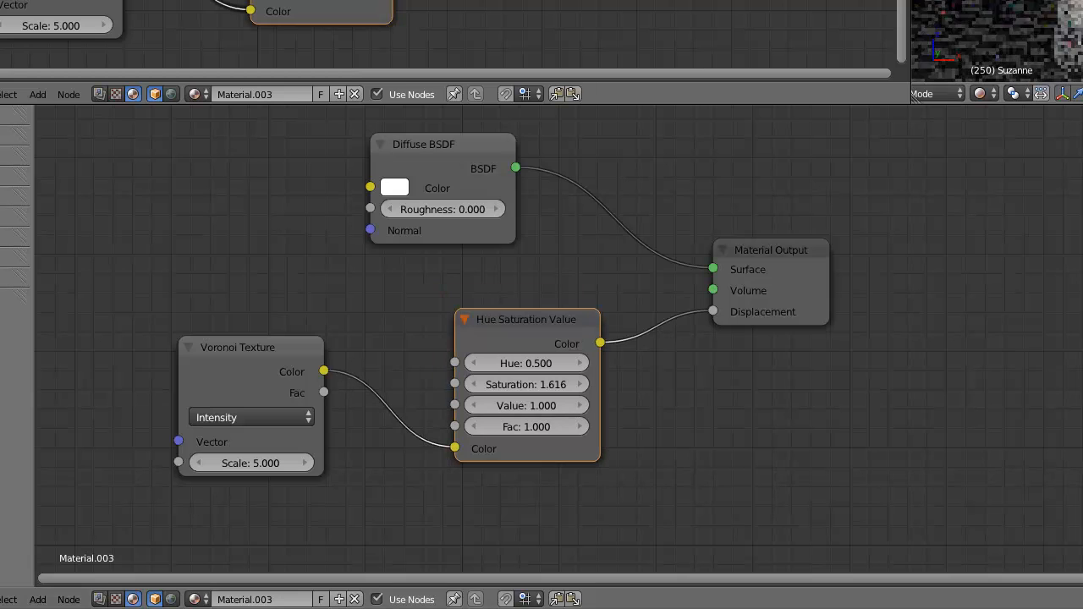
Delete the Hue Saturation Value node while preserving the Voronoi-to-Displacement link, and restack the Voronoi Texture beneath the Diffuse BSDF
{"action": "left_click_drag", "start_coordinate": [520, 314], "coordinate": [489, 303]}
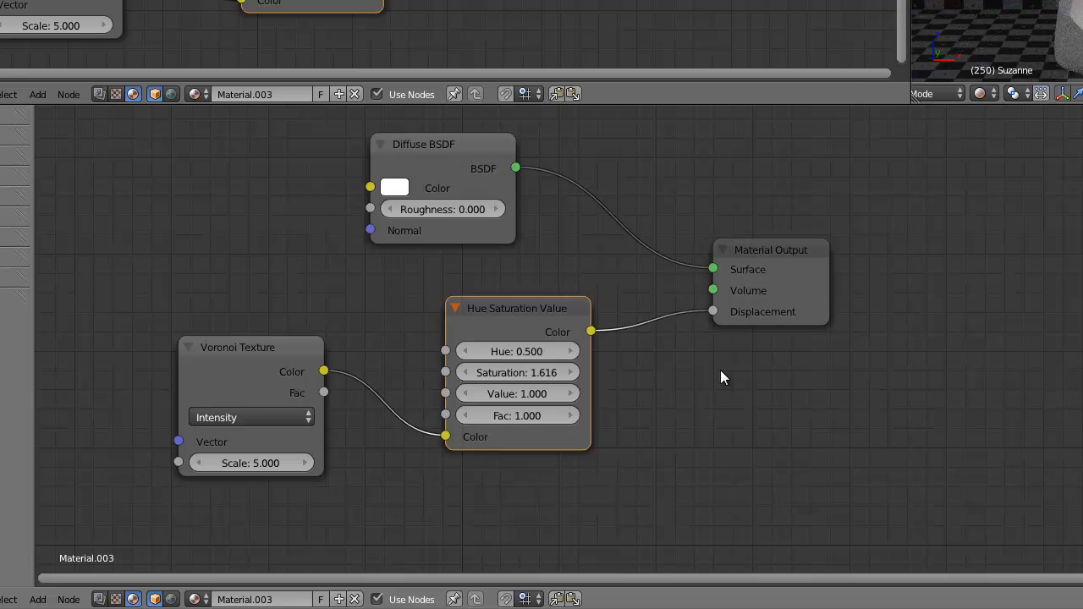
{"action": "key", "text": "ctrl+x"}
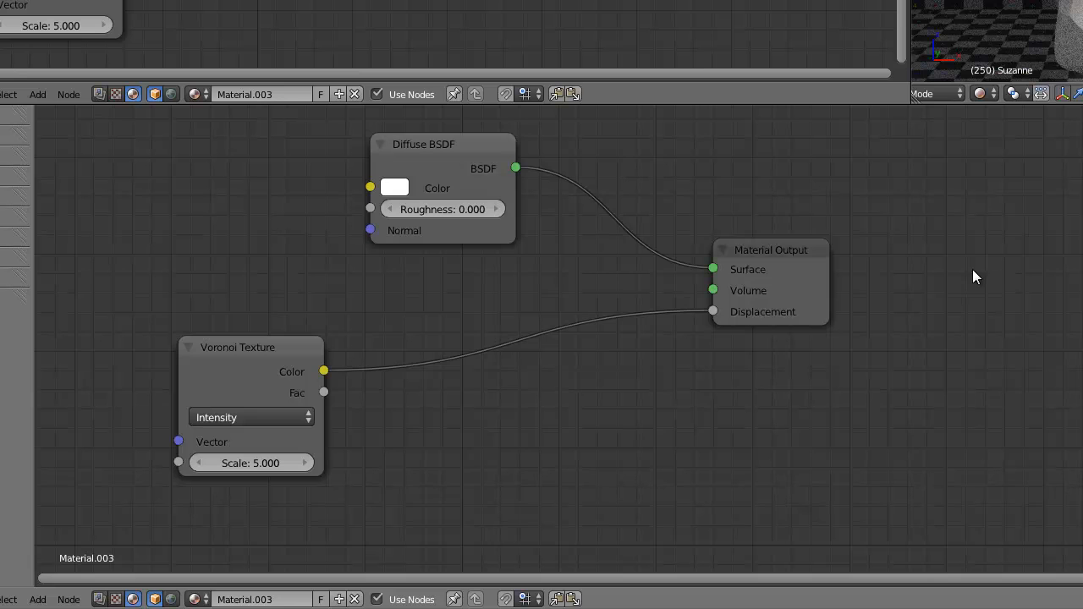
{"action": "left_click_drag", "start_coordinate": [278, 360], "coordinate": [624, 323]}
{"action": "left_click_drag", "start_coordinate": [469, 165], "coordinate": [499, 212]}
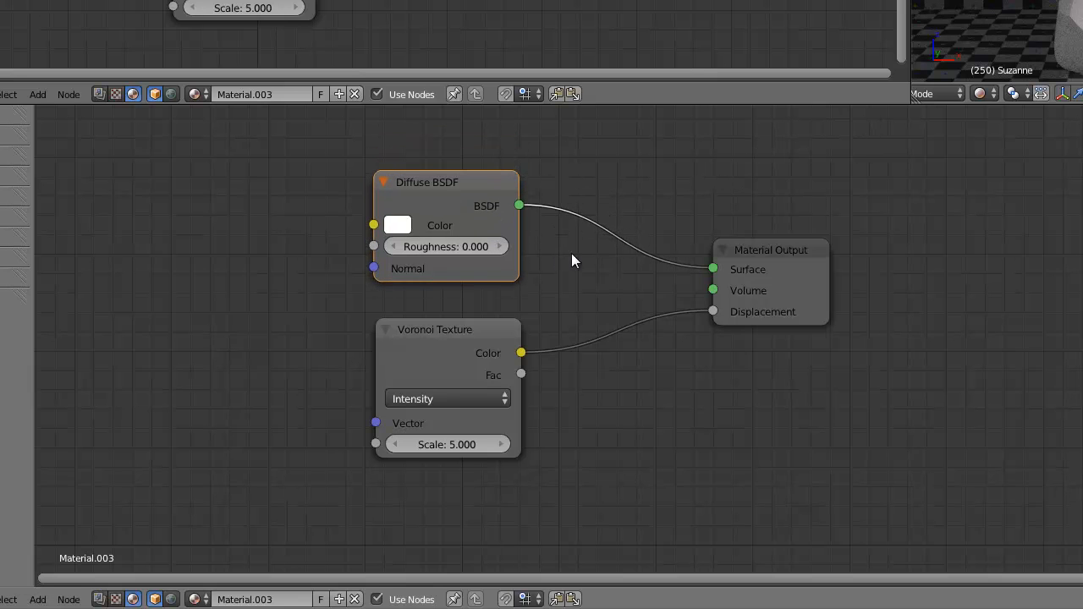
{"action": "scroll", "coordinate": [560, 299], "scroll_direction": "down", "scroll_amount": 3}
{"action": "left_click_drag", "start_coordinate": [513, 218], "coordinate": [504, 256]}
Cut the Voronoi Texture's link to Displacement and delete the Voronoi Texture node
{"action": "right_click_drag", "start_coordinate": [617, 290], "coordinate": [572, 380], "text": "ctrl"}
{"action": "left_click", "coordinate": [479, 342]}
{"action": "key", "text": "x"}
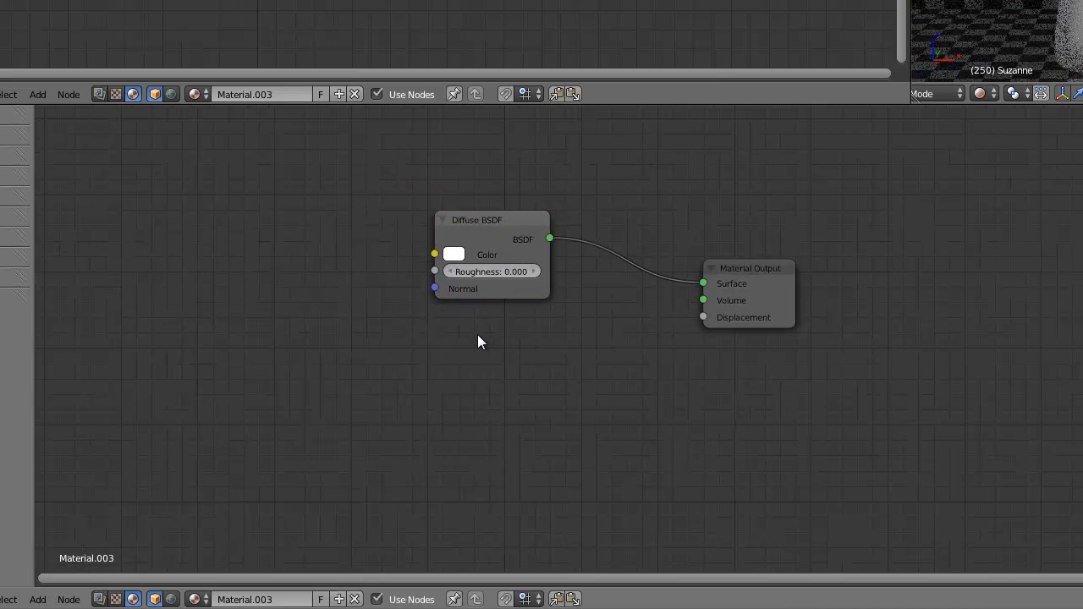
Move the Diffuse BSDF down so it sits level with the Material Output
{"action": "left_click_drag", "start_coordinate": [497, 217], "coordinate": [503, 286]}
{"action": "scroll", "coordinate": [811, 275], "scroll_direction": "up", "scroll_amount": 5}
{"action": "middle_click_drag", "start_coordinate": [882, 278], "coordinate": [840, 310]}
{"action": "scroll", "coordinate": [821, 319], "scroll_direction": "down", "scroll_amount": 2}
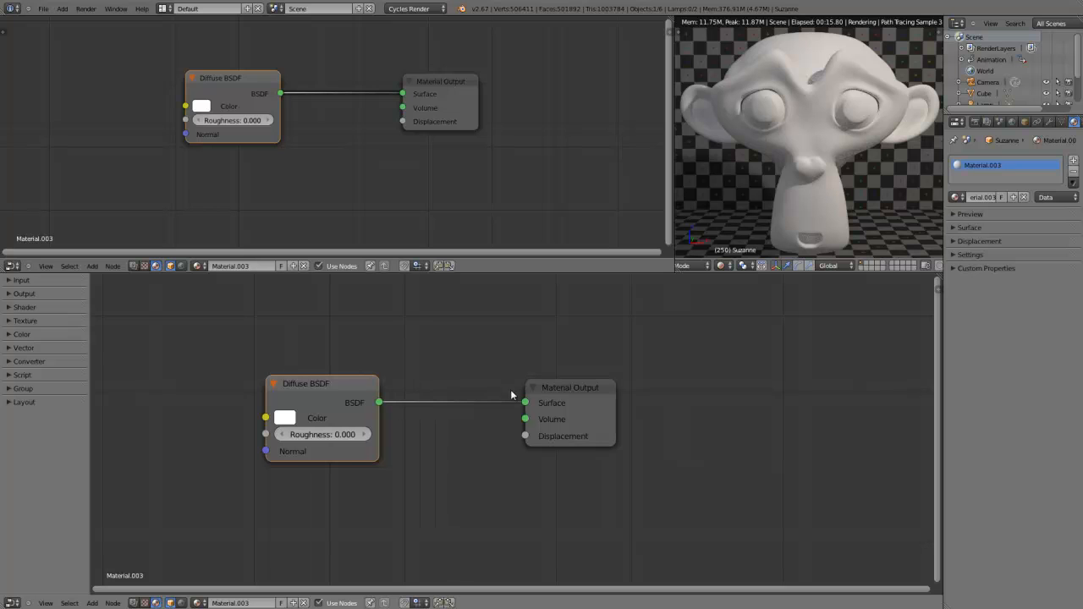
{"action": "left_click_drag", "start_coordinate": [328, 387], "coordinate": [343, 391]}
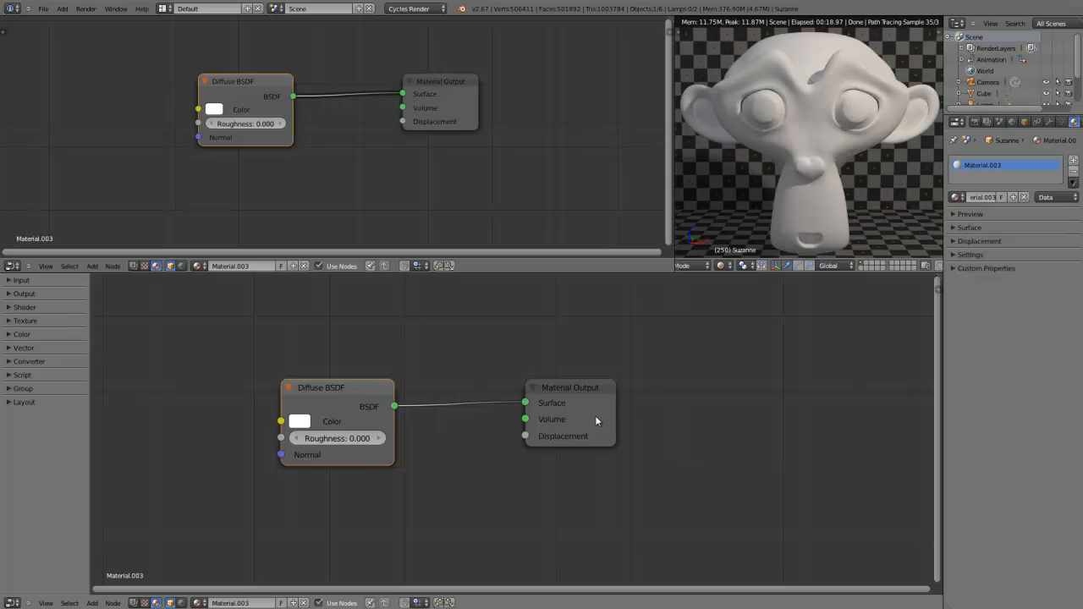
Change the material's Surface shader to Glass BSDF in the material properties and move the new node away from the Material Output
{"action": "left_click", "coordinate": [966, 227]}
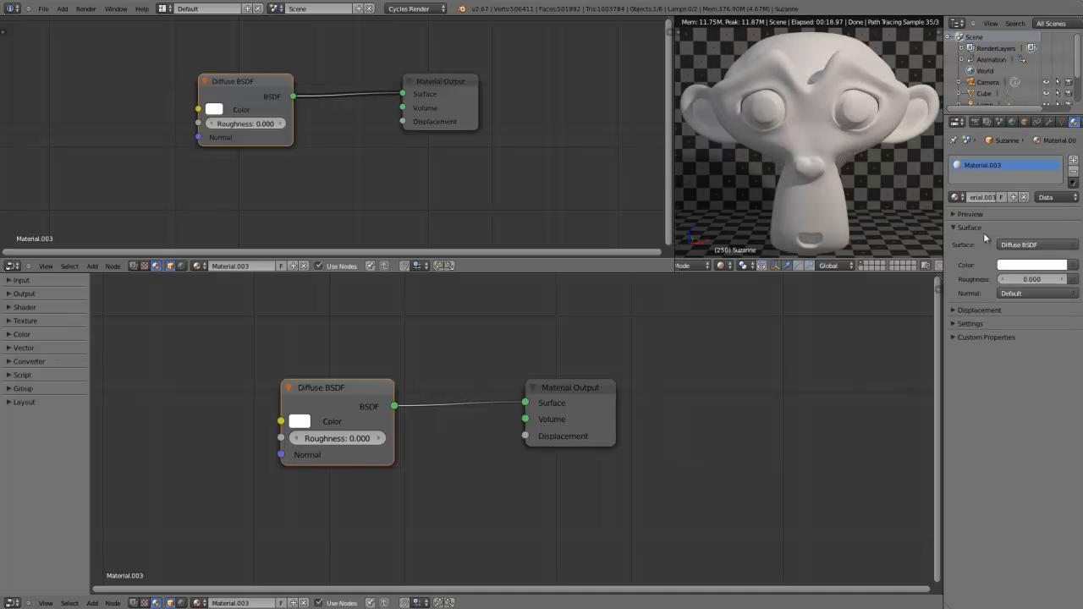
{"action": "left_click", "coordinate": [1016, 243]}
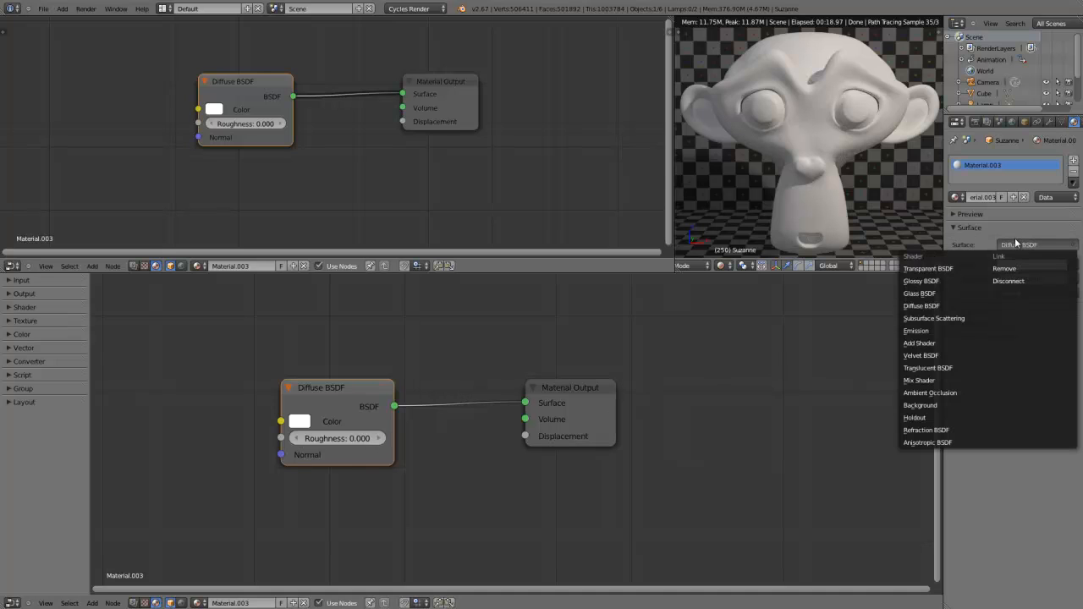
{"action": "left_click", "coordinate": [938, 293]}
{"action": "left_click_drag", "start_coordinate": [414, 406], "coordinate": [369, 397]}
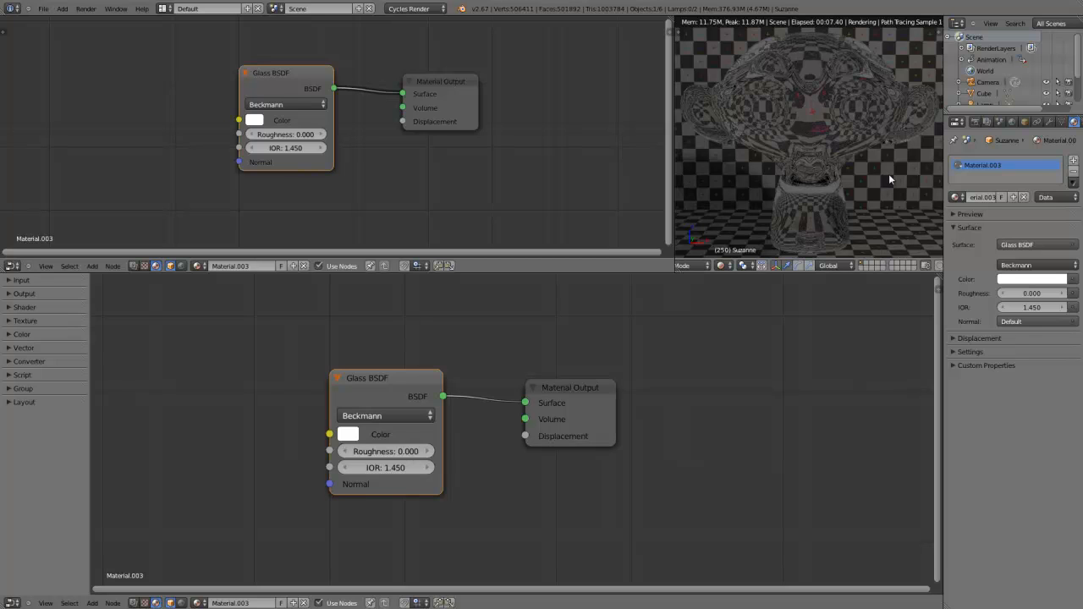
{"action": "left_click_drag", "start_coordinate": [421, 386], "coordinate": [402, 394]}
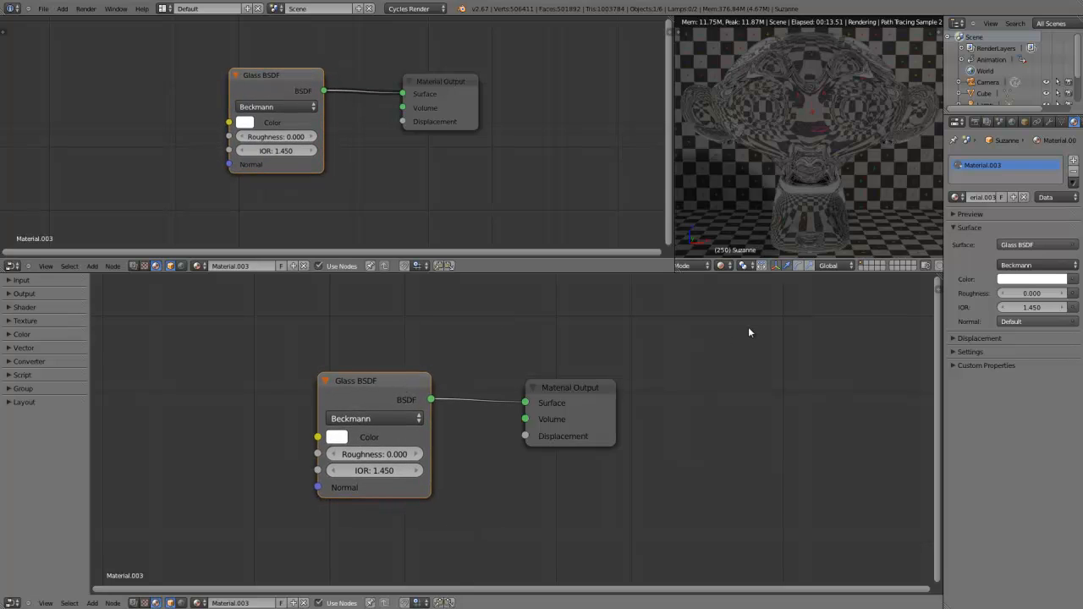
Shift the Material Output slightly and widen it, aligning the Glass BSDF node with its Surface input
{"action": "left_click_drag", "start_coordinate": [597, 386], "coordinate": [592, 384]}
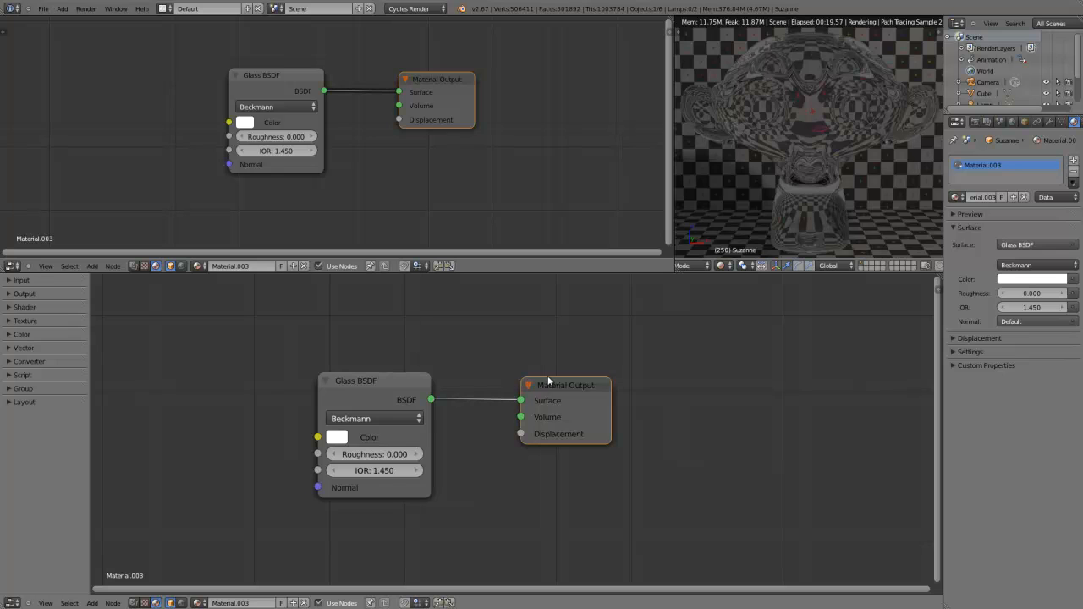
{"action": "mouse_move", "coordinate": [608, 437]}
{"action": "left_mouse_down"}
{"action": "mouse_move", "coordinate": [642, 439]}
{"action": "mouse_move", "coordinate": [603, 439]}
{"action": "mouse_move", "coordinate": [613, 439]}
{"action": "left_mouse_up"}
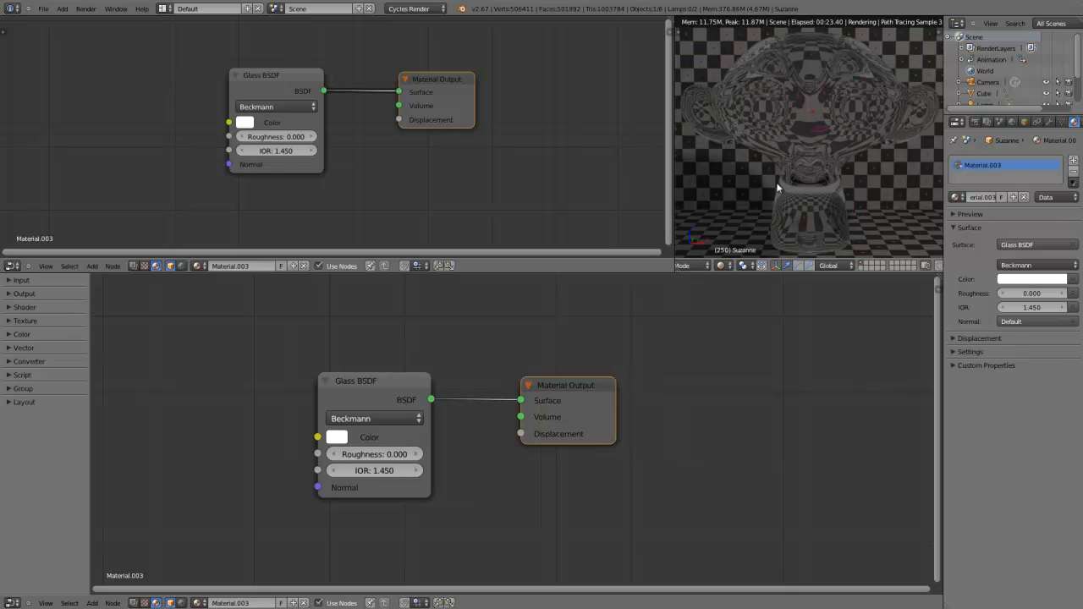
{"action": "left_click_drag", "start_coordinate": [387, 380], "coordinate": [391, 387]}
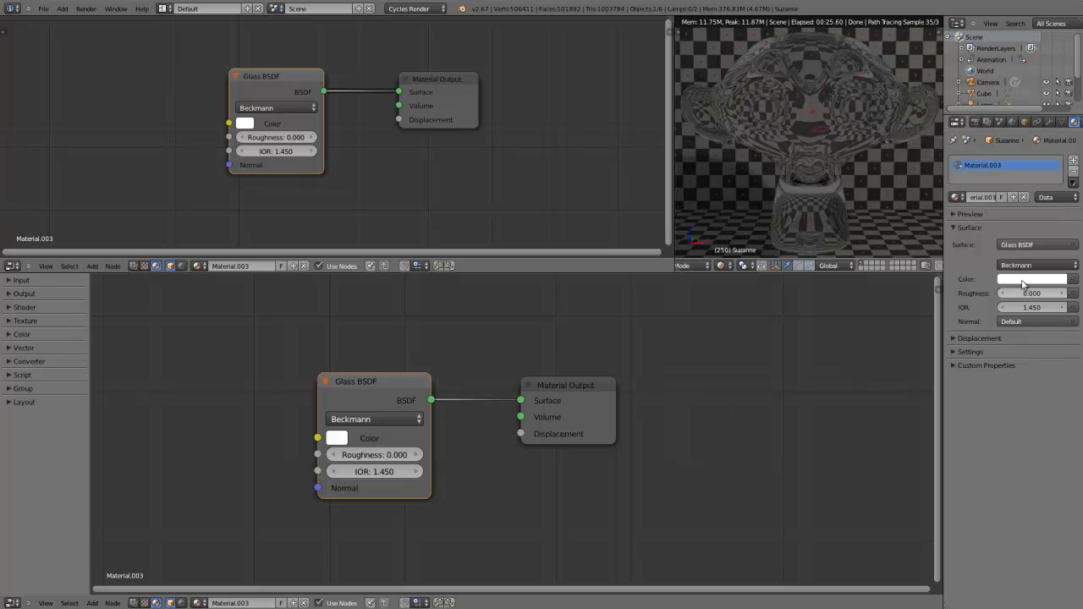
Set the material's Surface shader back to Diffuse BSDF and move its node level with the Material Output
{"action": "left_click", "coordinate": [1019, 249]}
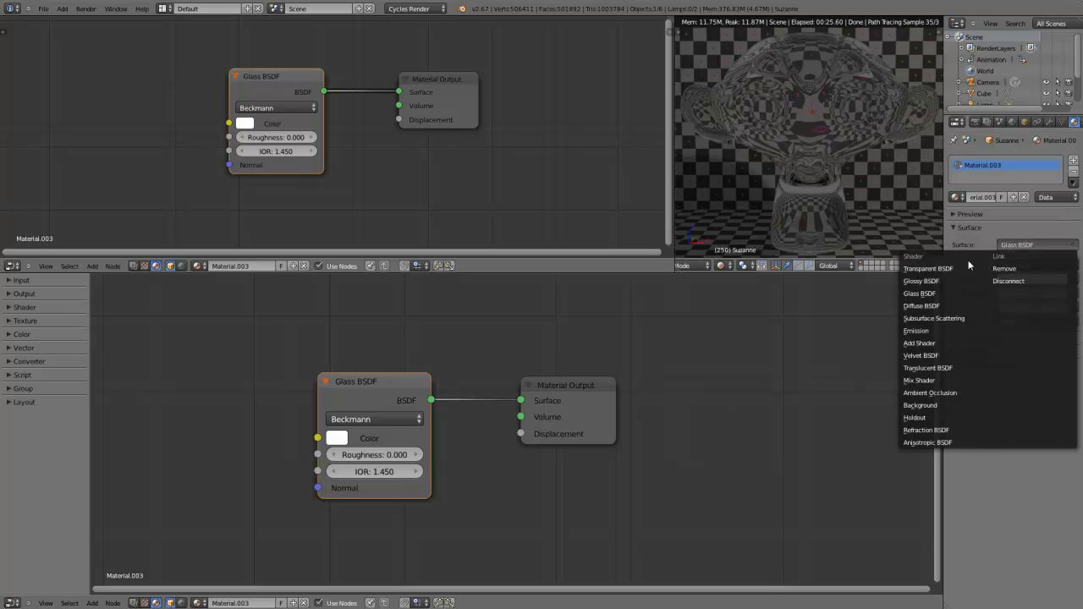
{"action": "left_click", "coordinate": [937, 303]}
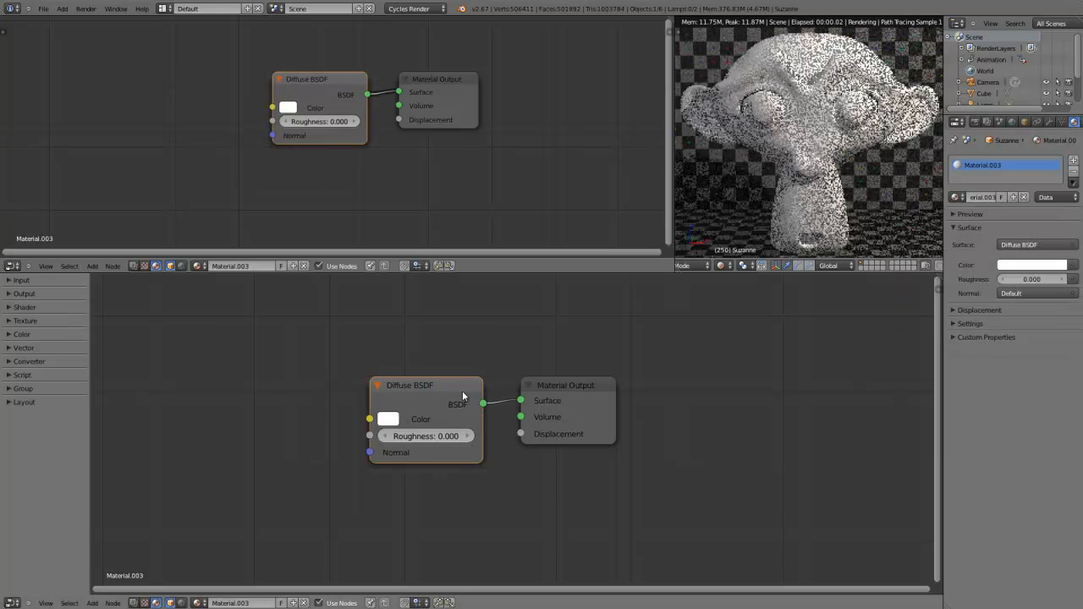
{"action": "left_click_drag", "start_coordinate": [462, 390], "coordinate": [431, 387]}
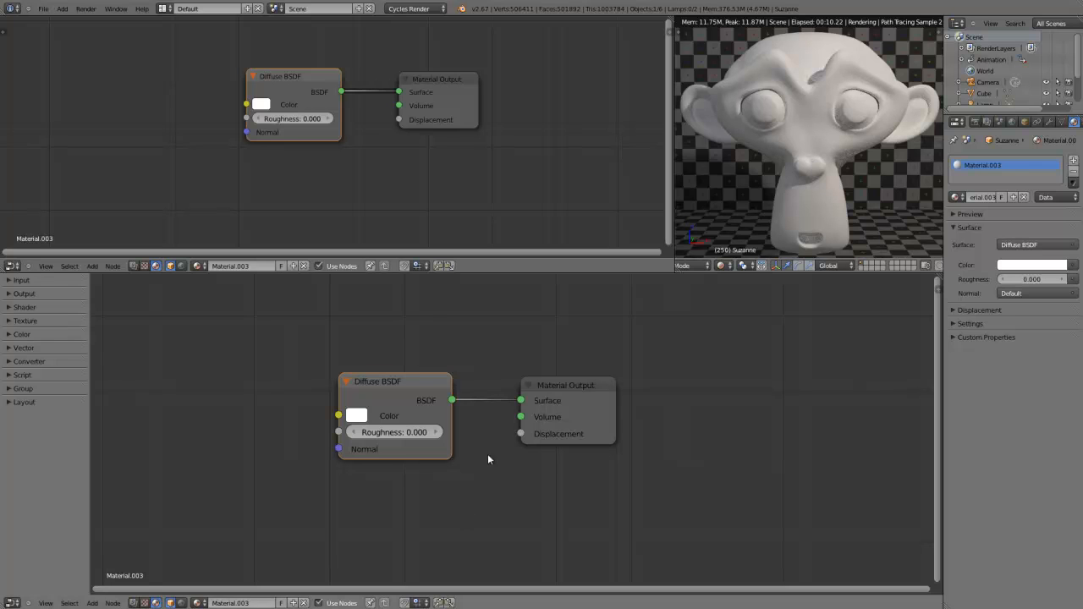
Collapse the material's Surface settings, assign the existing Test material to Suzanne and bring its framed shader nodes into view
{"action": "left_click", "coordinate": [968, 226]}
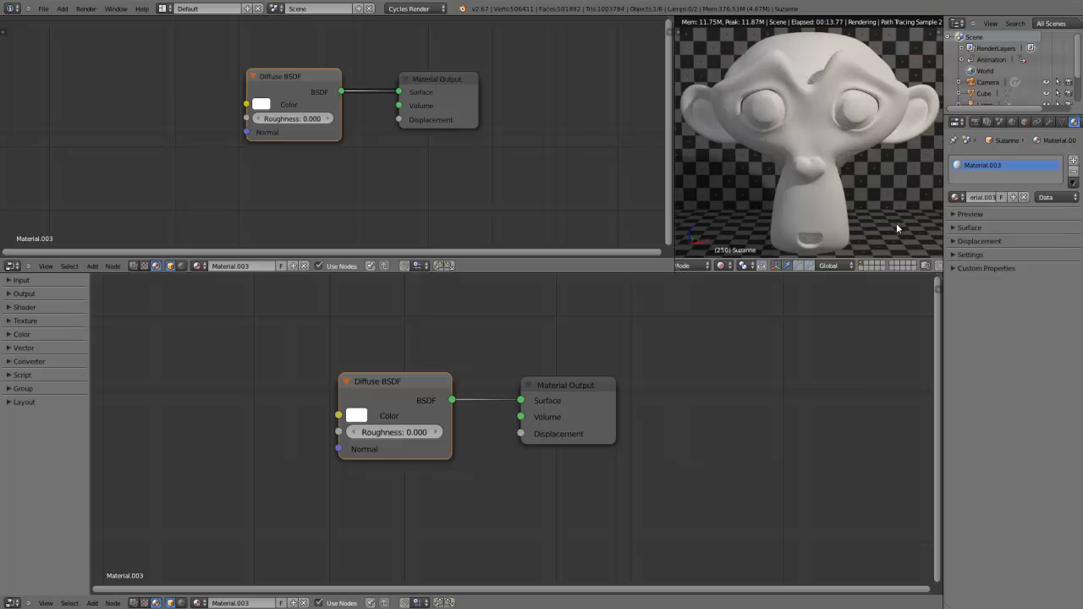
{"action": "left_click", "coordinate": [957, 197]}
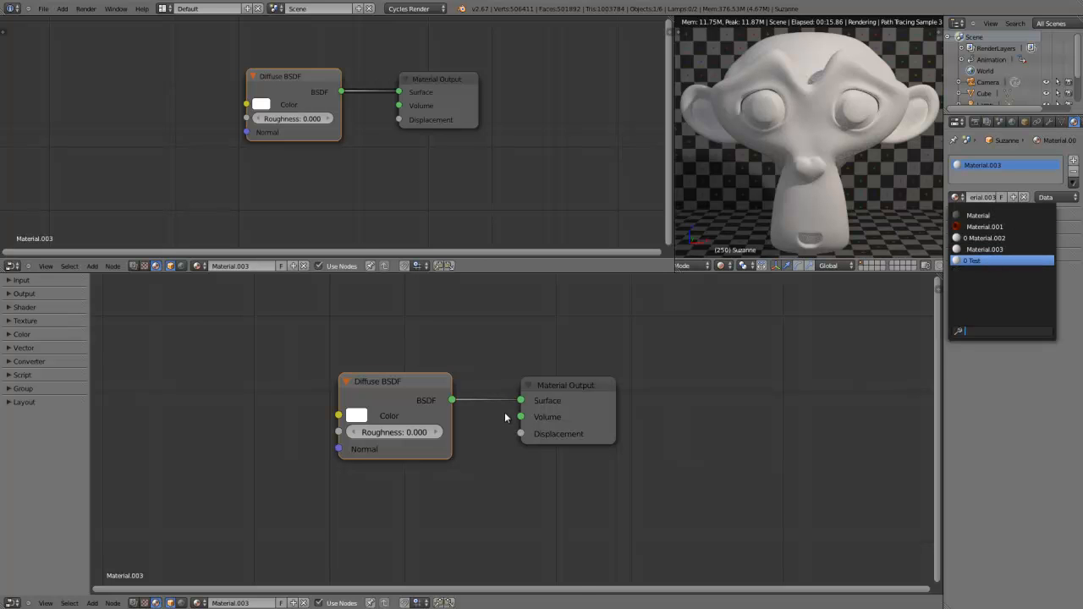
{"action": "key", "text": "Return"}
{"action": "middle_click_drag", "start_coordinate": [162, 399], "coordinate": [681, 524]}
{"action": "scroll", "coordinate": [662, 486], "scroll_direction": "down", "scroll_amount": 5}
{"action": "scroll", "coordinate": [678, 472], "scroll_direction": "up", "scroll_amount": 3}
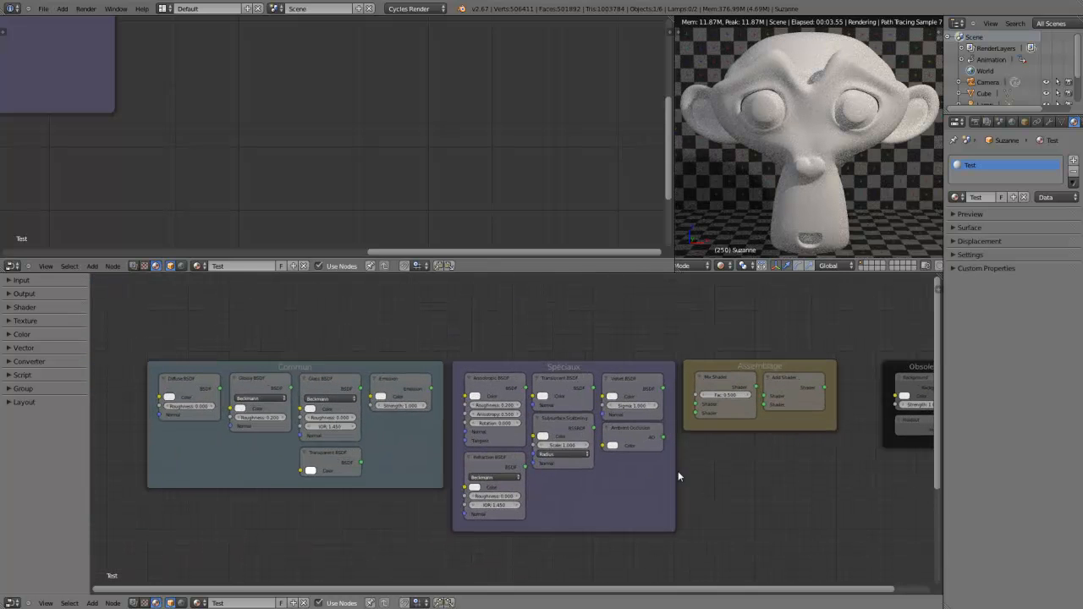
Look over the framed shader node groups Commun, Spéciaux, Assemblage and Obsolete
{"action": "middle_click_drag", "start_coordinate": [784, 422], "coordinate": [699, 402]}
{"action": "scroll", "coordinate": [474, 456], "scroll_direction": "up", "scroll_amount": 1}
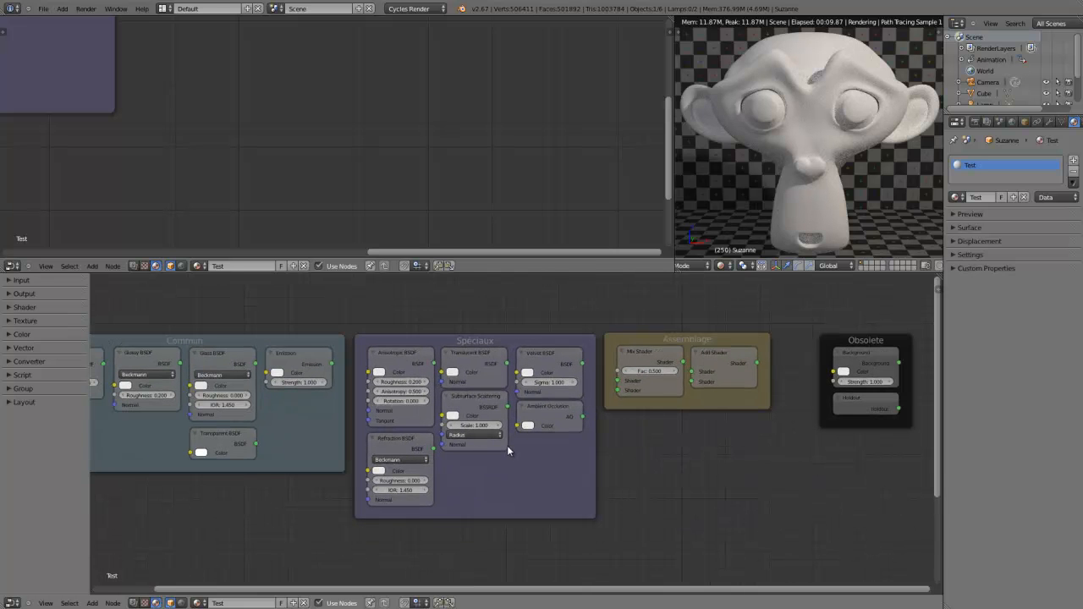
{"action": "scroll", "coordinate": [401, 426], "scroll_direction": "down", "scroll_amount": 1}
{"action": "middle_click_drag", "start_coordinate": [362, 430], "coordinate": [649, 420]}
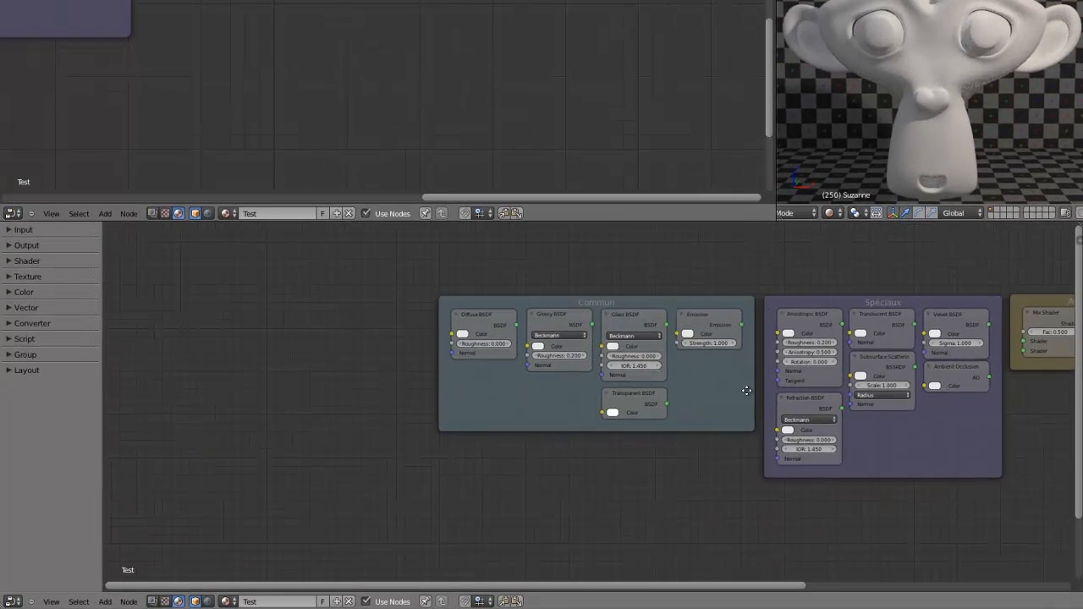
{"action": "middle_click_drag", "start_coordinate": [799, 392], "coordinate": [443, 397]}
{"action": "scroll", "coordinate": [535, 403], "scroll_direction": "down", "scroll_amount": 3}
{"action": "scroll", "coordinate": [525, 403], "scroll_direction": "up", "scroll_amount": 2}
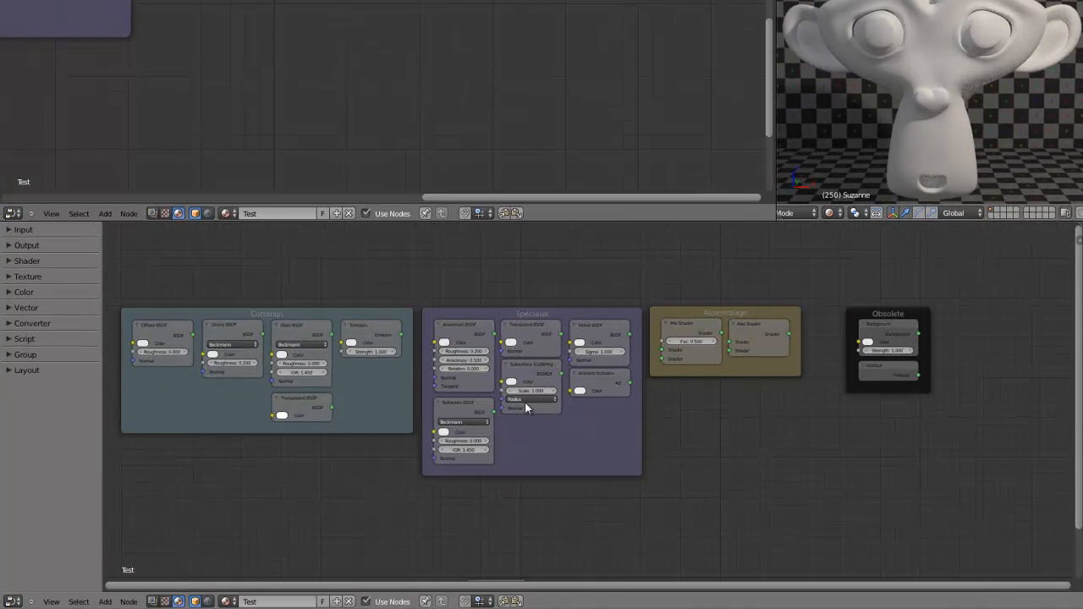
{"action": "middle_click_drag", "start_coordinate": [525, 408], "coordinate": [556, 409]}
{"action": "scroll", "coordinate": [552, 413], "scroll_direction": "up", "scroll_amount": 1}
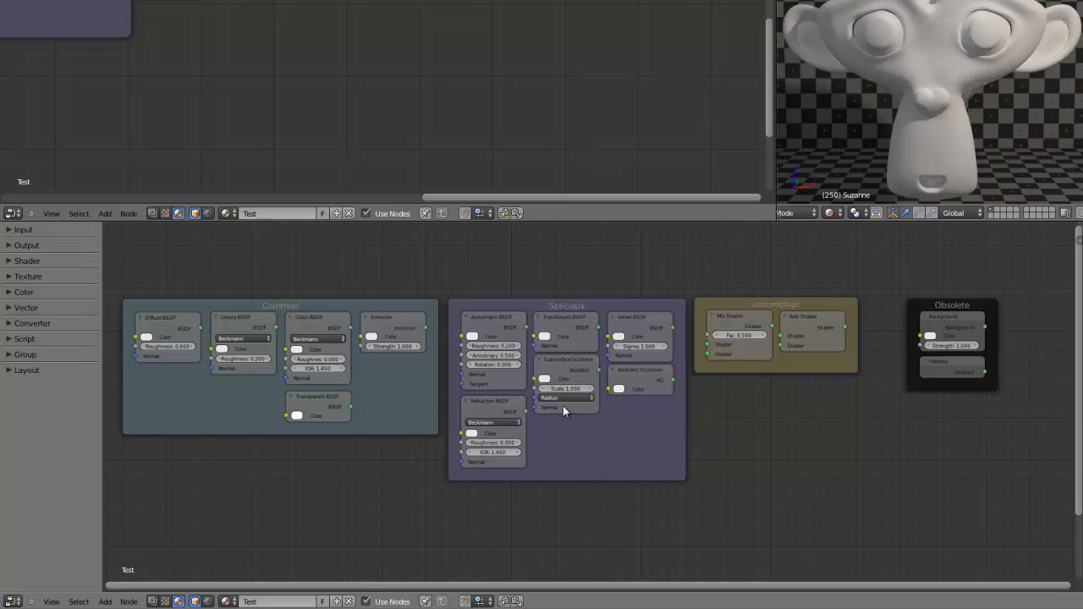
Nudge the Commun, Spéciaux, Assemblage and Obsolete frames in turn, single out the Background node, and clear the selection
{"action": "left_click_drag", "start_coordinate": [330, 306], "coordinate": [315, 305]}
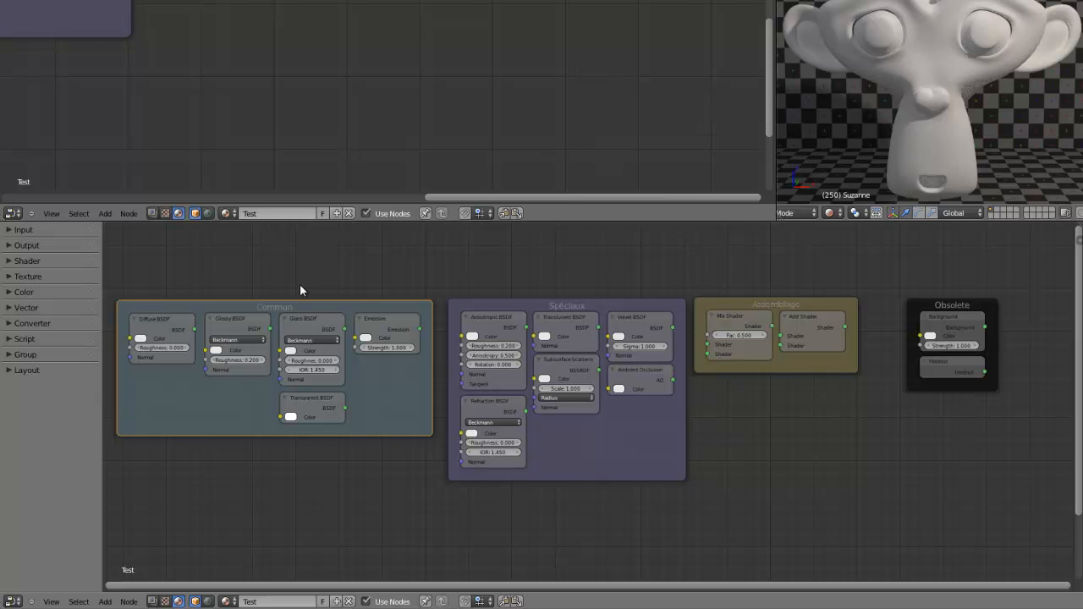
{"action": "left_click_drag", "start_coordinate": [599, 309], "coordinate": [593, 306]}
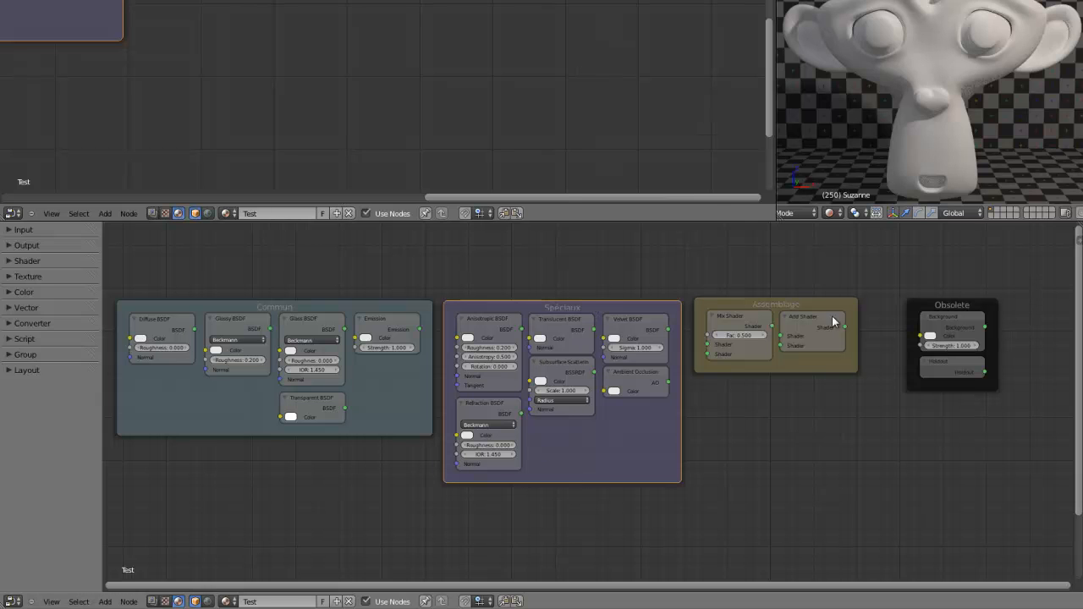
{"action": "left_click_drag", "start_coordinate": [814, 306], "coordinate": [837, 308]}
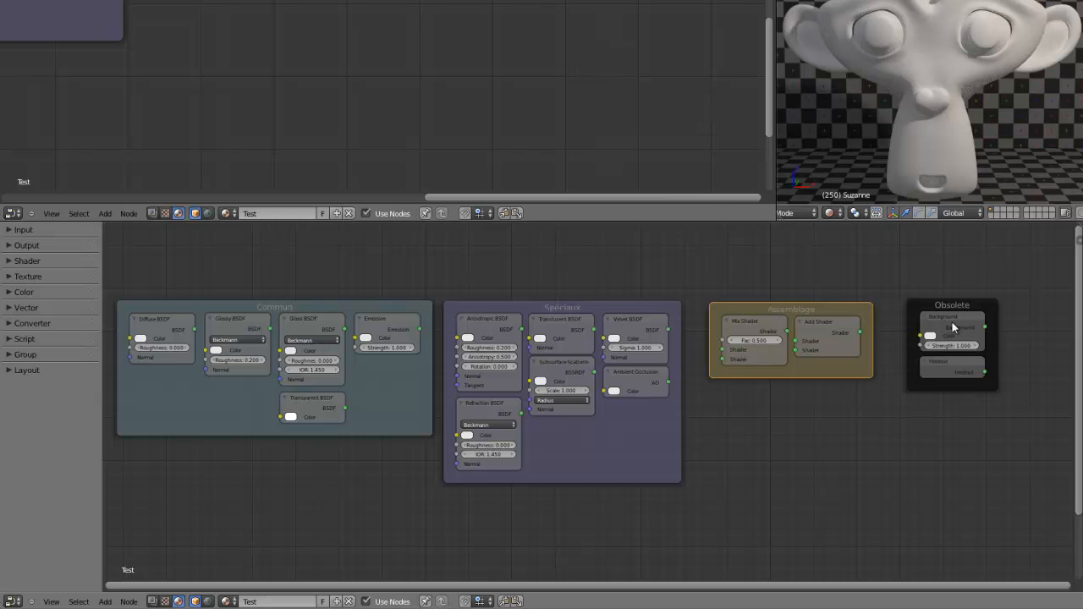
{"action": "left_click_drag", "start_coordinate": [967, 305], "coordinate": [966, 305]}
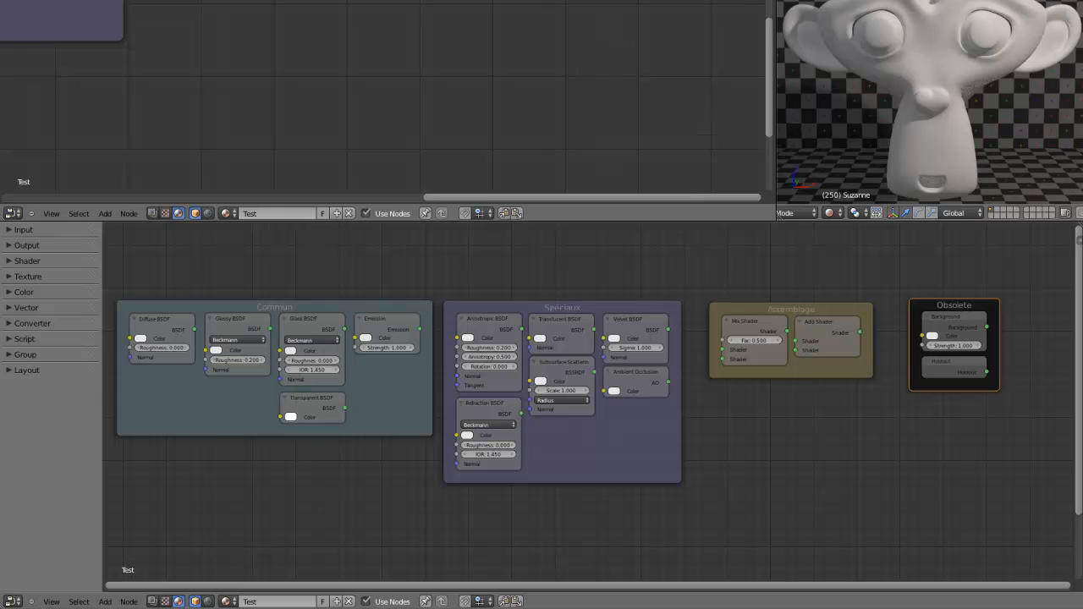
{"action": "left_click", "coordinate": [962, 324]}
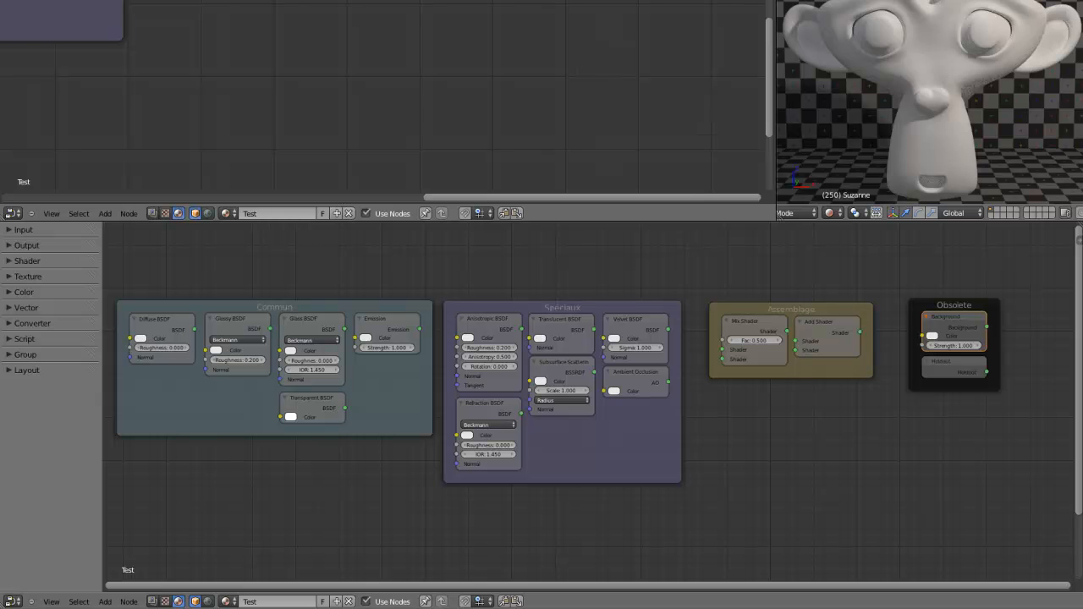
{"action": "left_click", "coordinate": [960, 457]}
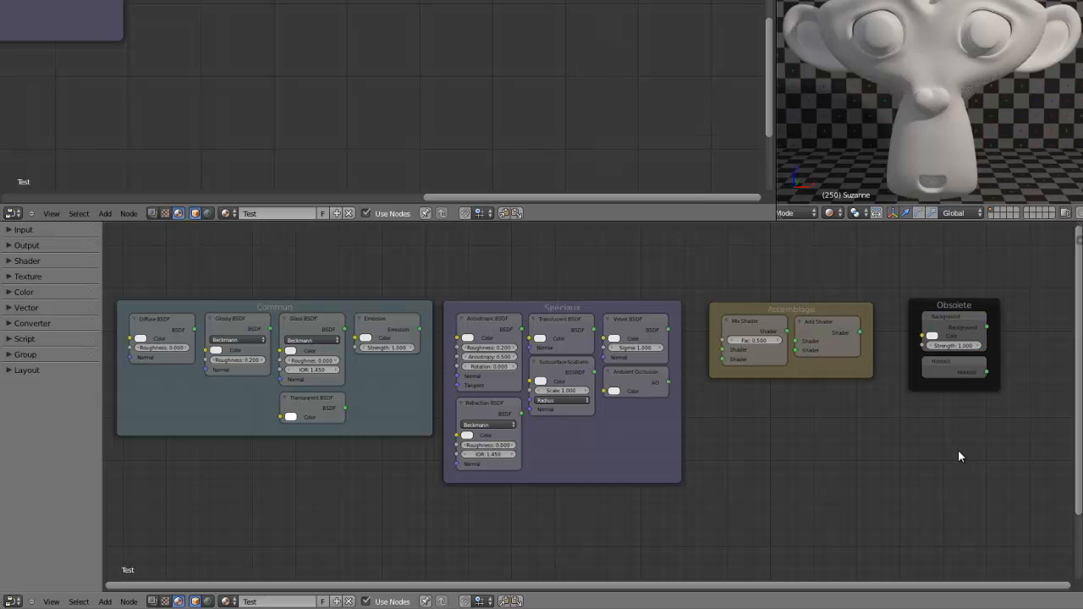
Move the Assemblage and Obsolete frames slightly closer to the Spéciaux frame and select the Holdout node
{"action": "scroll", "coordinate": [880, 440], "scroll_direction": "down", "scroll_amount": 2}
{"action": "scroll", "coordinate": [796, 433], "scroll_direction": "up", "scroll_amount": 2}
{"action": "left_click_drag", "start_coordinate": [821, 310], "coordinate": [815, 305]}
{"action": "left_click_drag", "start_coordinate": [935, 301], "coordinate": [905, 305]}
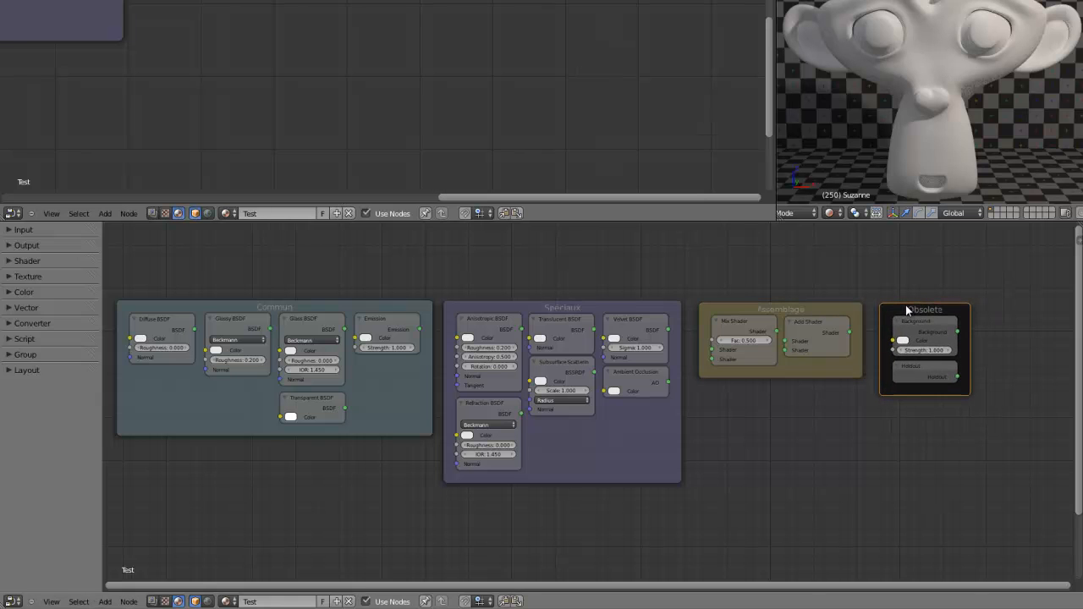
{"action": "scroll", "coordinate": [720, 428], "scroll_direction": "down", "scroll_amount": 2}
{"action": "scroll", "coordinate": [722, 429], "scroll_direction": "up", "scroll_amount": 3}
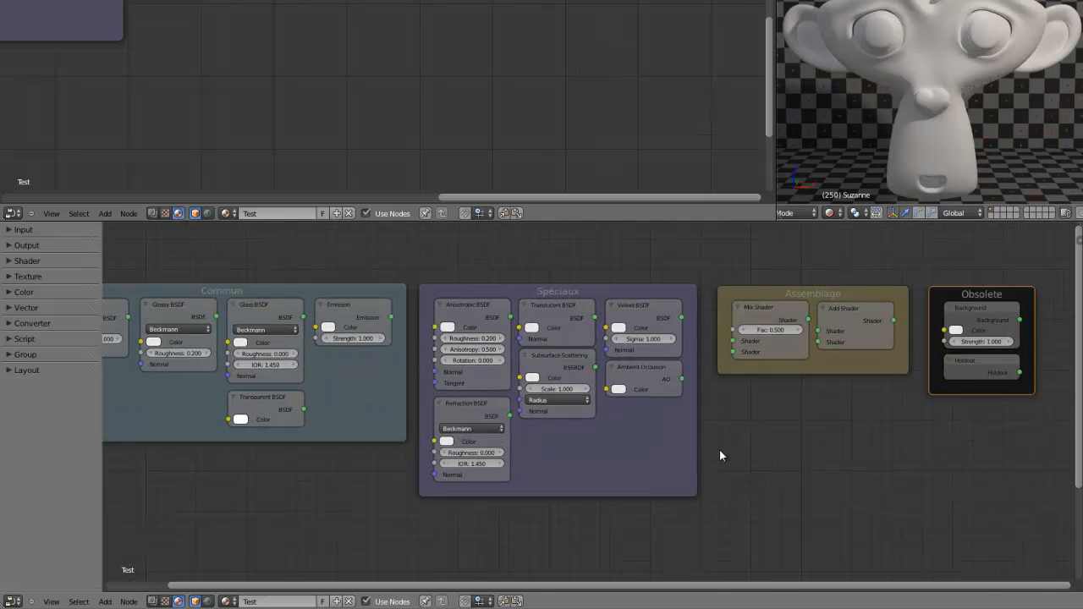
{"action": "scroll", "coordinate": [719, 455], "scroll_direction": "down", "scroll_amount": 1}
{"action": "left_click", "coordinate": [925, 365]}
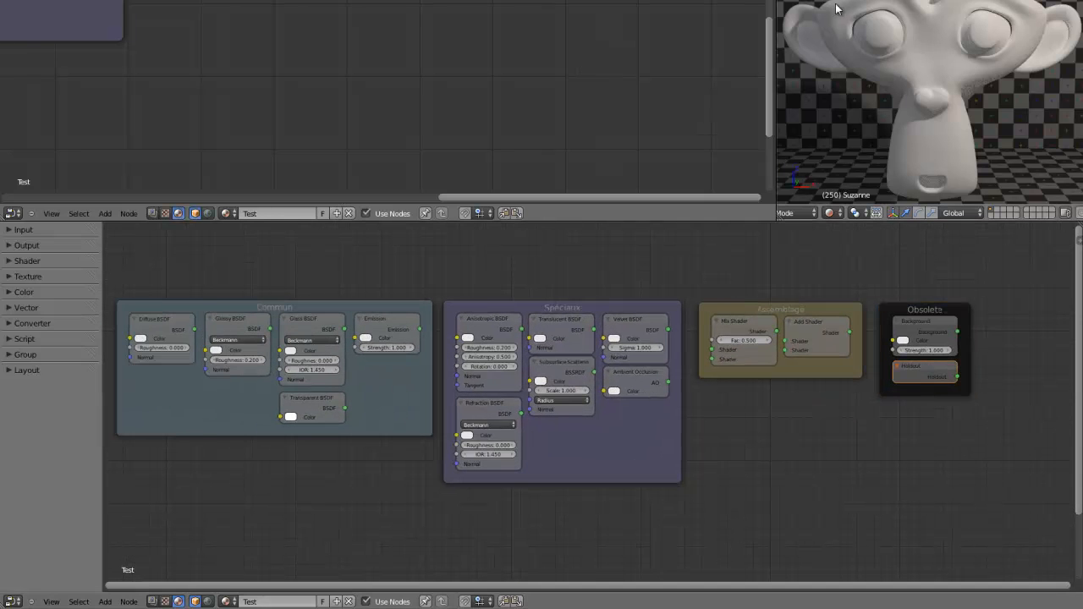
Move the Obsolete frame down between the Diffuse BSDF and Material Output nodes and shift the Material Output farther away
{"action": "scroll", "coordinate": [780, 429], "scroll_direction": "down", "scroll_amount": 1}
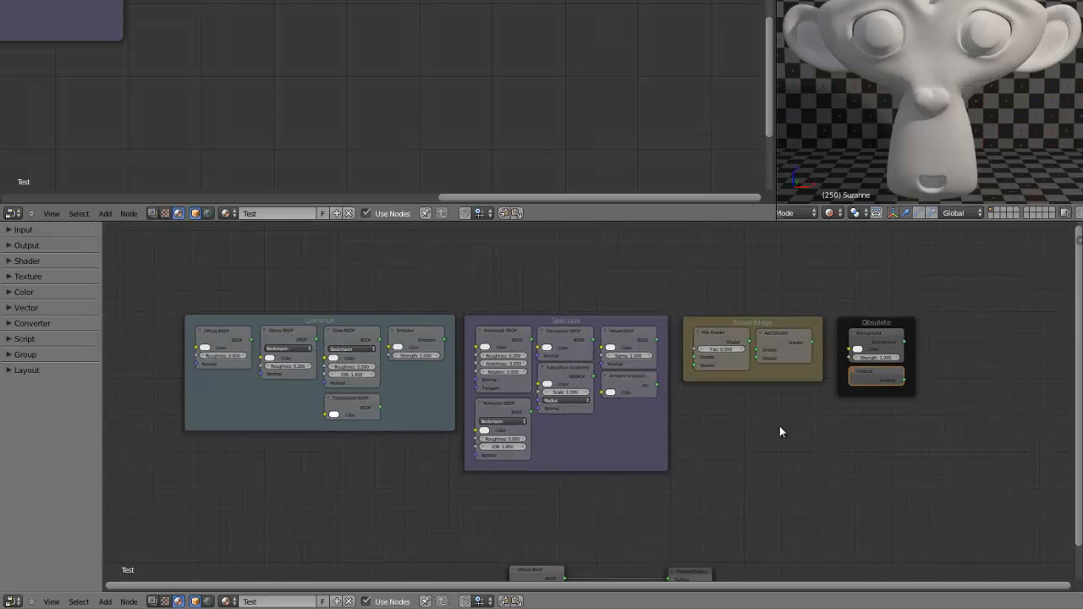
{"action": "key", "text": "Home"}
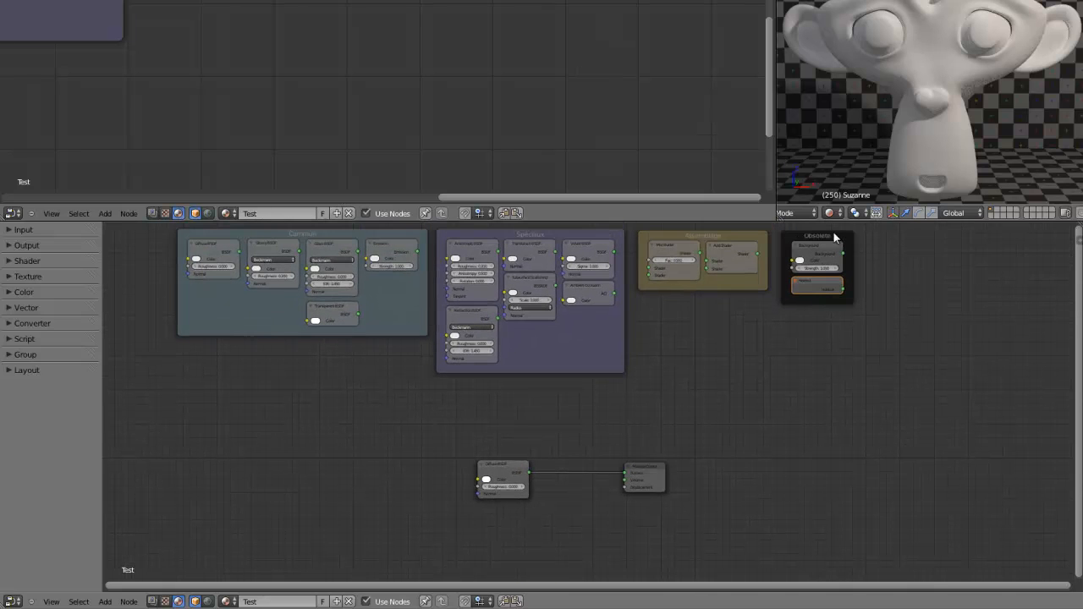
{"action": "key", "text": "g"}
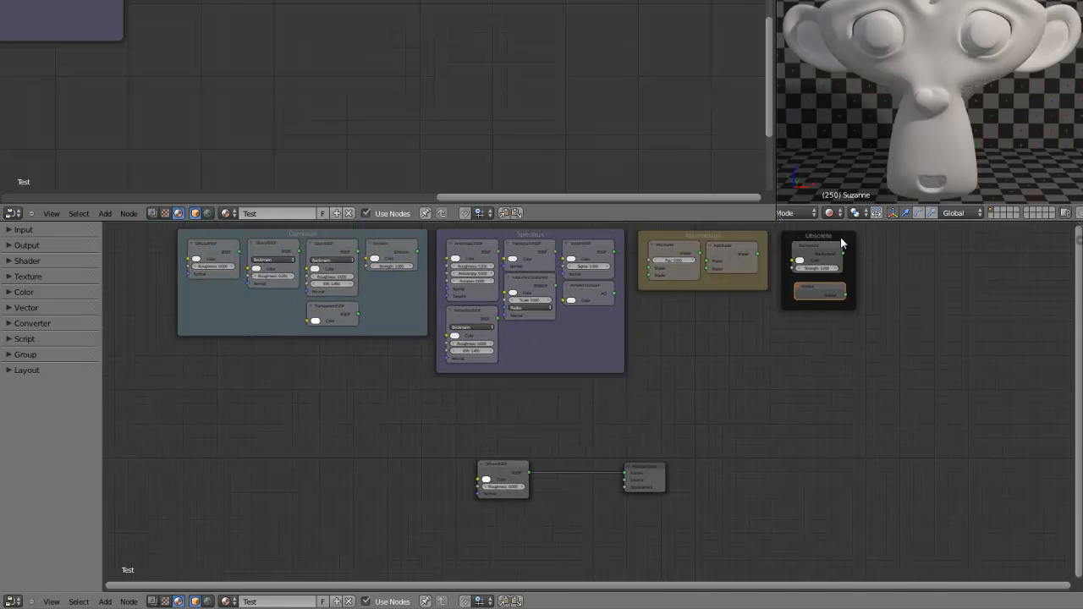
{"action": "left_click", "coordinate": [598, 455]}
{"action": "left_click_drag", "start_coordinate": [630, 474], "coordinate": [660, 472]}
Show the shader node types available for adding and try to add one of them to the Test material
{"action": "key", "text": "shift+a"}
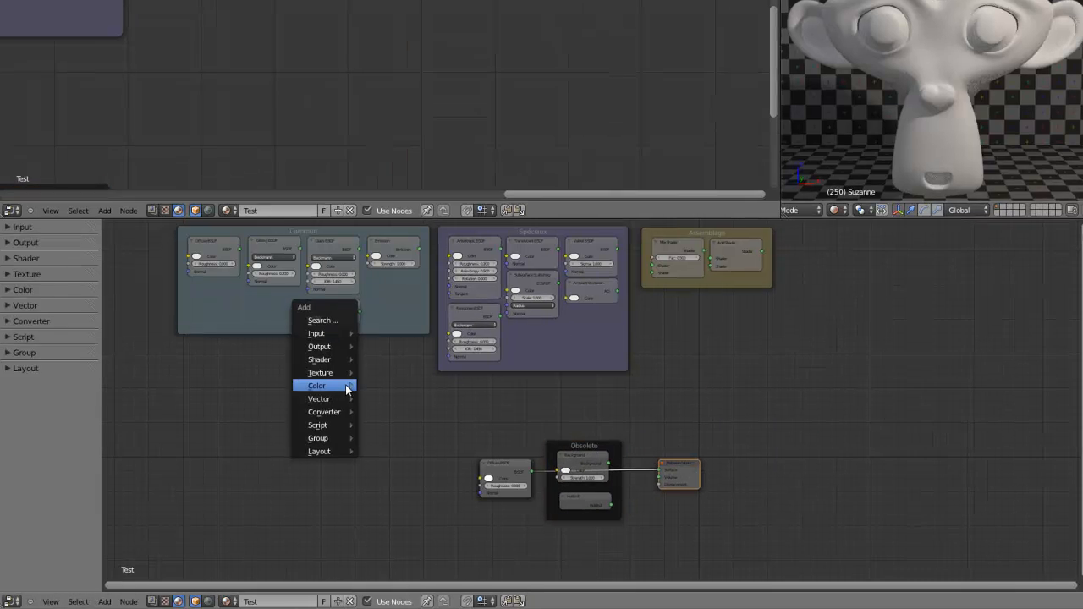
{"action": "mouse_move", "coordinate": [330, 360]}
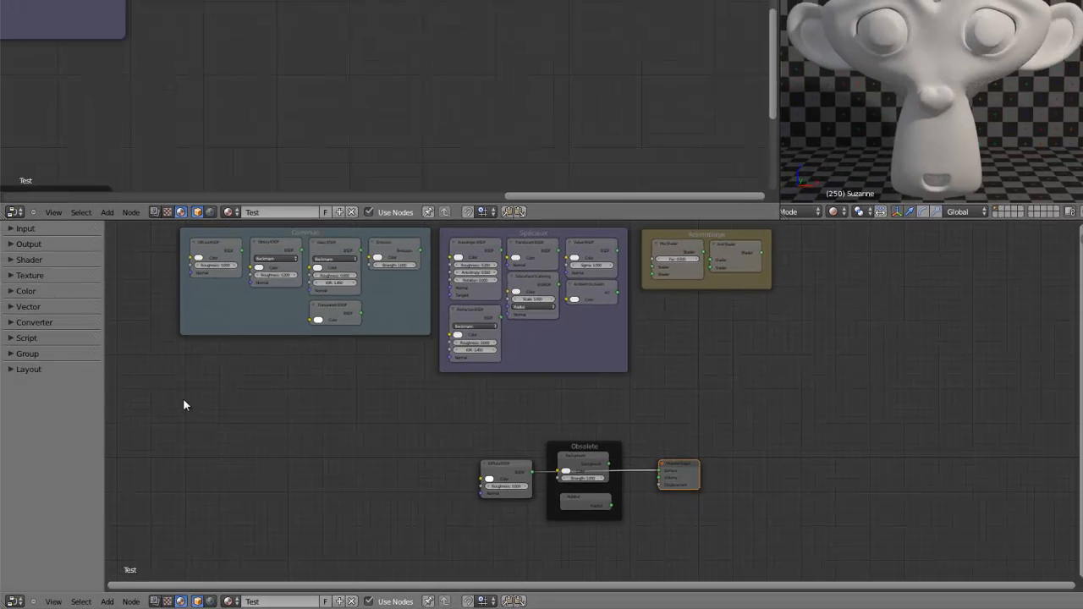
{"action": "key", "text": "t"}
{"action": "key", "text": "t"}
{"action": "left_click", "coordinate": [38, 261]}
{"action": "left_click", "coordinate": [68, 295]}
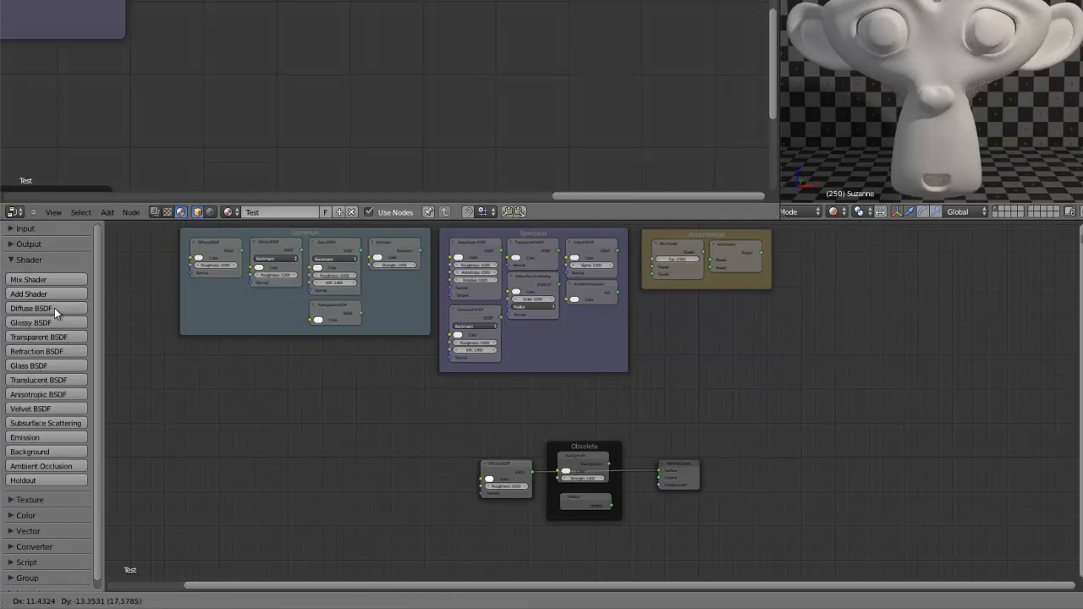
{"action": "left_click", "coordinate": [290, 395]}
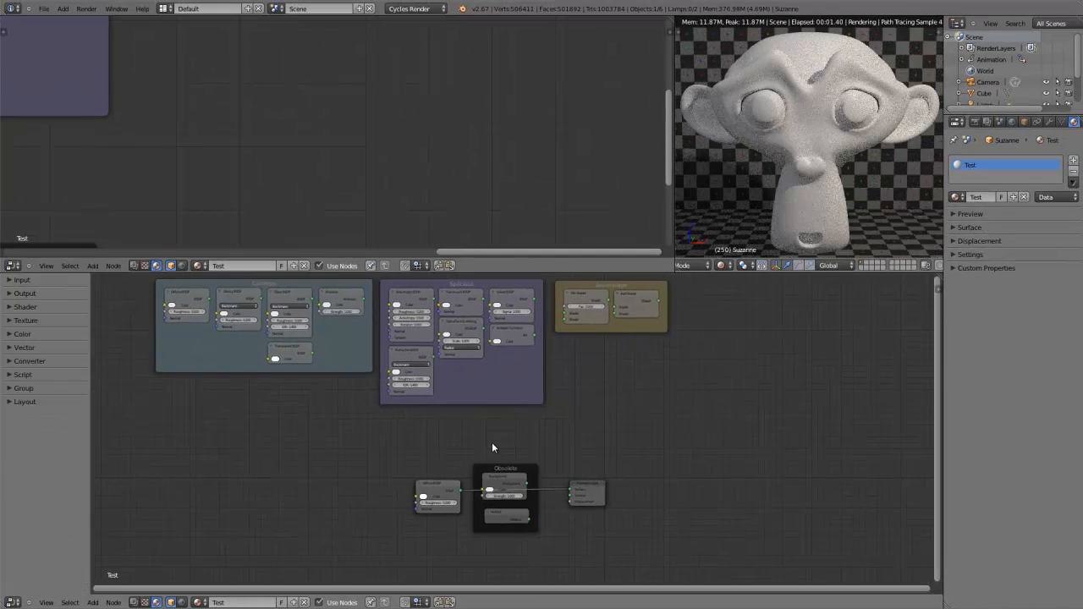
Spread the Diffuse BSDF and Material Output nodes farther from the Obsolete frame and lower them to the same level
{"action": "scroll", "coordinate": [494, 448], "scroll_direction": "up", "scroll_amount": 3}
{"action": "scroll", "coordinate": [496, 454], "scroll_direction": "up", "scroll_amount": 5}
{"action": "middle_click_drag", "start_coordinate": [513, 476], "coordinate": [467, 307]}
{"action": "left_click_drag", "start_coordinate": [295, 392], "coordinate": [226, 412]}
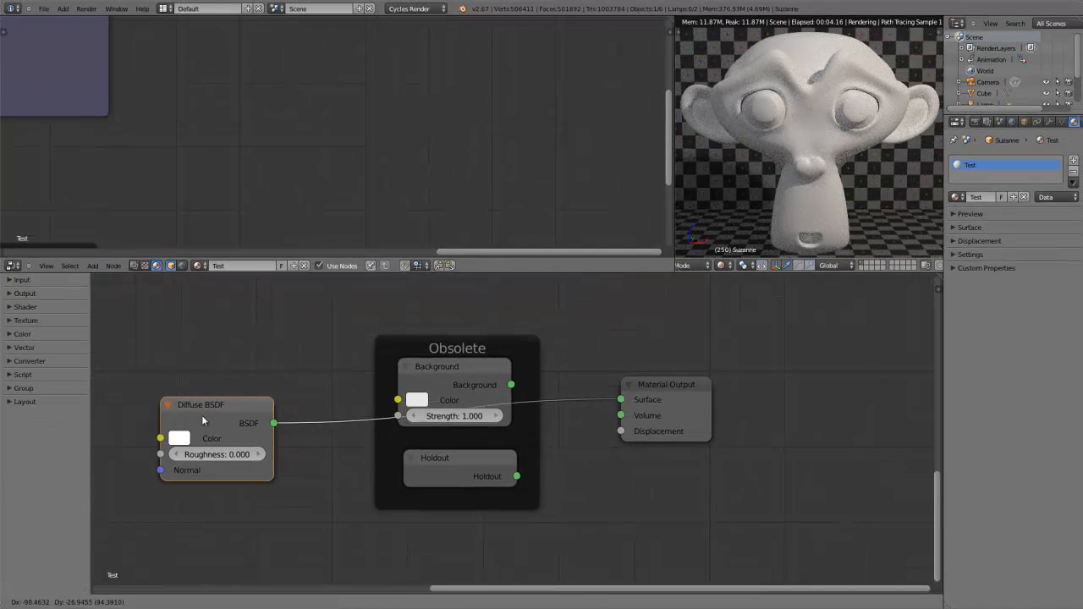
{"action": "left_click_drag", "start_coordinate": [674, 404], "coordinate": [708, 434]}
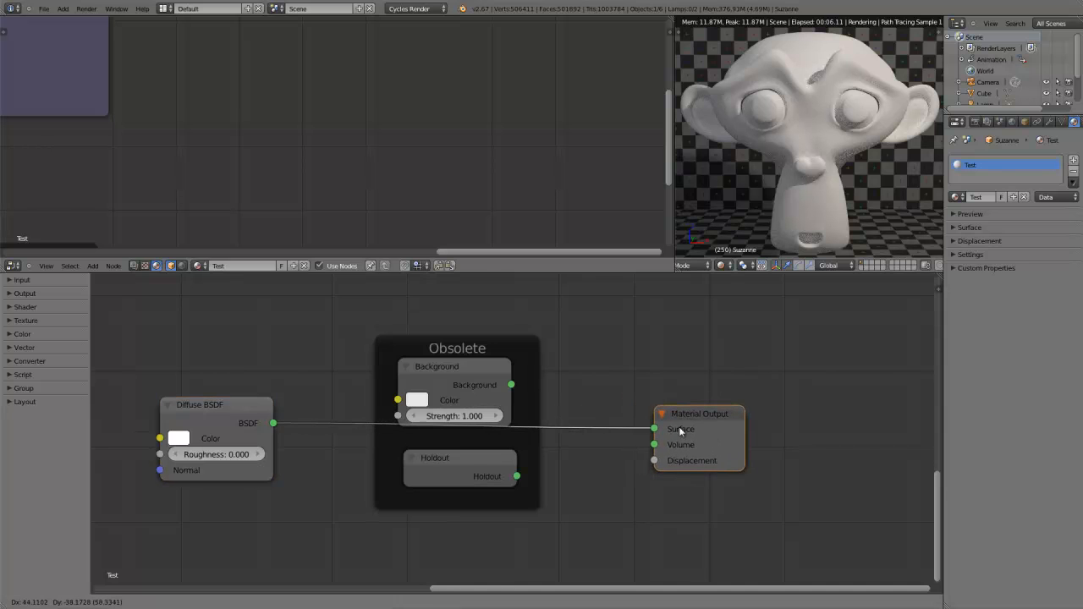
Cut the link between the Diffuse BSDF and the Material Output, and delete the Diffuse BSDF node
{"action": "scroll", "coordinate": [534, 439], "scroll_direction": "up", "scroll_amount": 4}
{"action": "scroll", "coordinate": [453, 442], "scroll_direction": "down", "scroll_amount": 5}
{"action": "left_click", "coordinate": [257, 420]}
{"action": "right_click_drag", "start_coordinate": [318, 395], "coordinate": [328, 459], "text": "ctrl"}
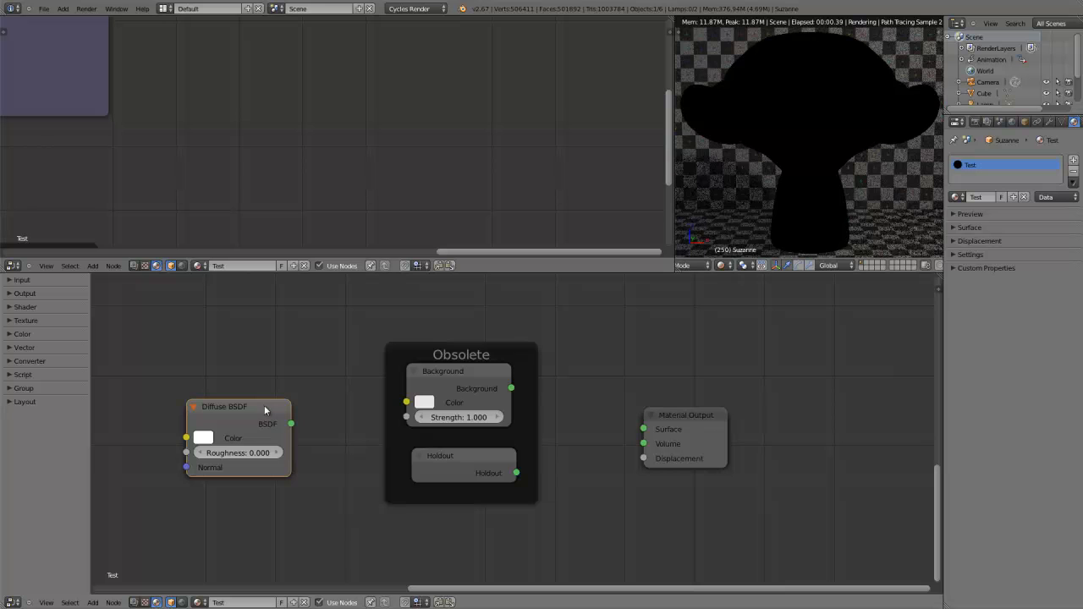
{"action": "key", "text": "x"}
{"action": "scroll", "coordinate": [550, 401], "scroll_direction": "up", "scroll_amount": 3}
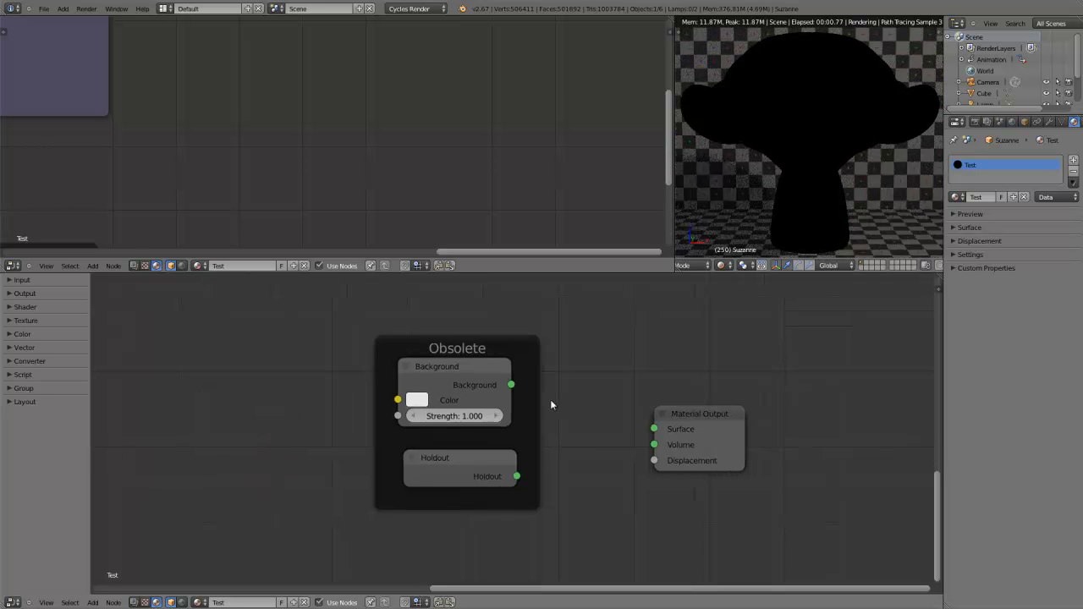
Move the Material Output up beside the Obsolete frame and link the Background output to its Surface input
{"action": "left_click_drag", "start_coordinate": [712, 422], "coordinate": [687, 365]}
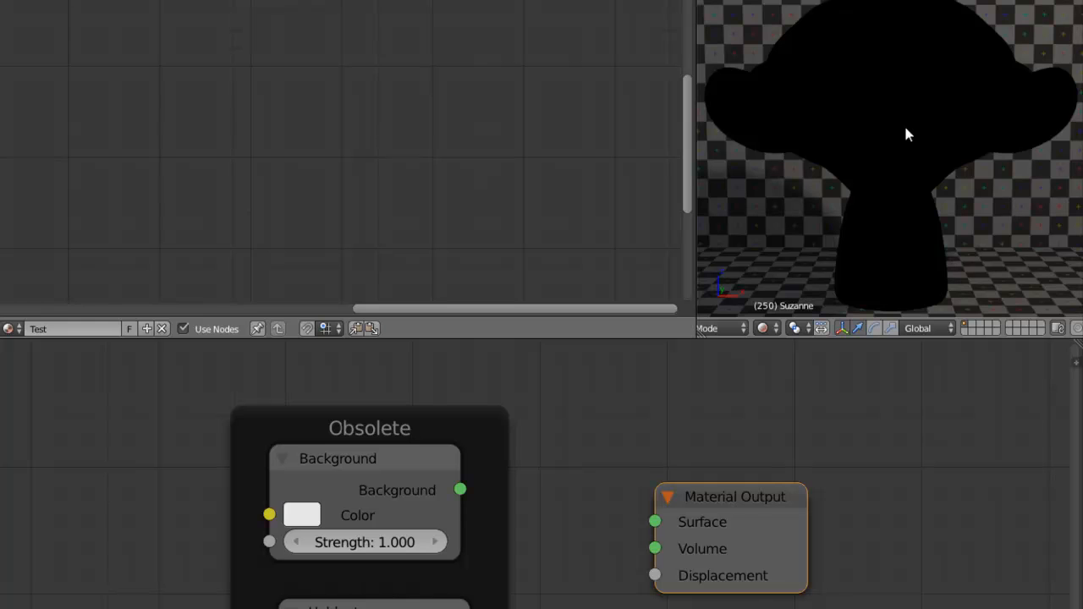
{"action": "left_click_drag", "start_coordinate": [460, 490], "coordinate": [654, 523]}
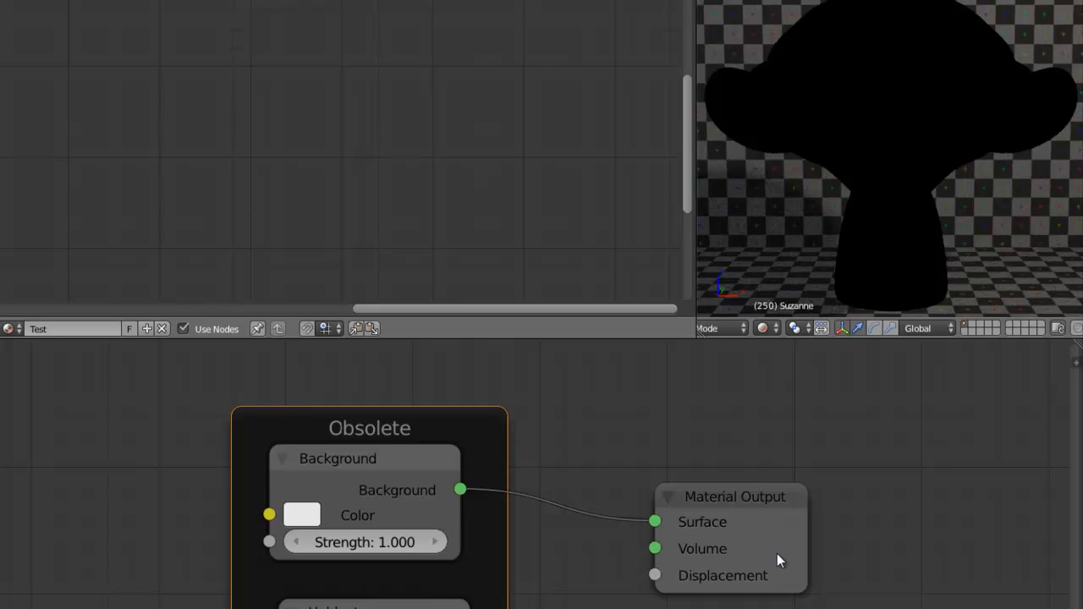
Add a World Output node above the Material Output and link the Background output to its Surface input
{"action": "key", "text": "shift+a"}
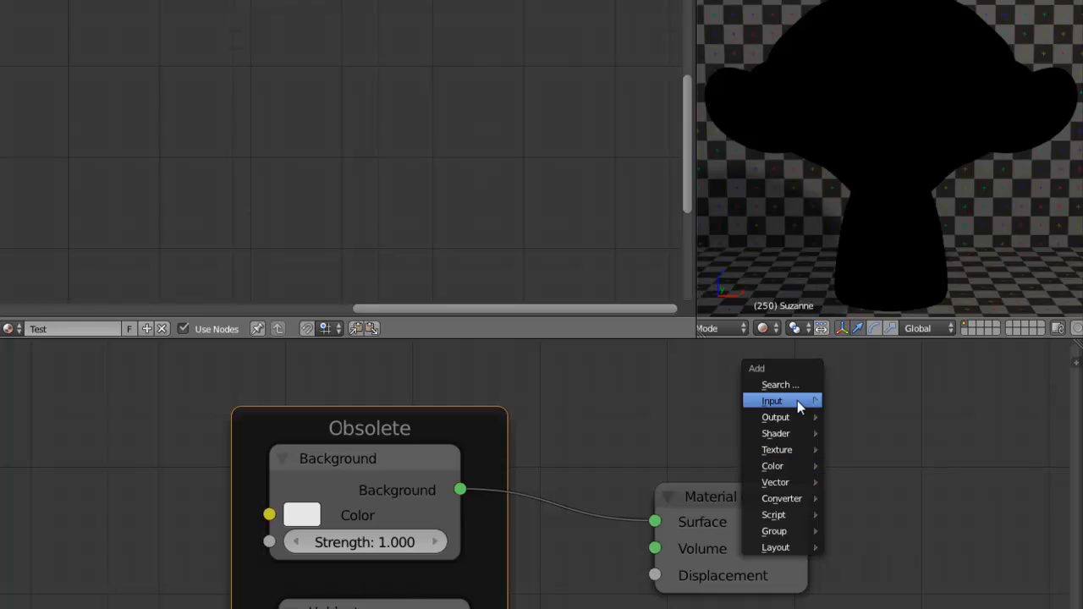
{"action": "mouse_move", "coordinate": [788, 417]}
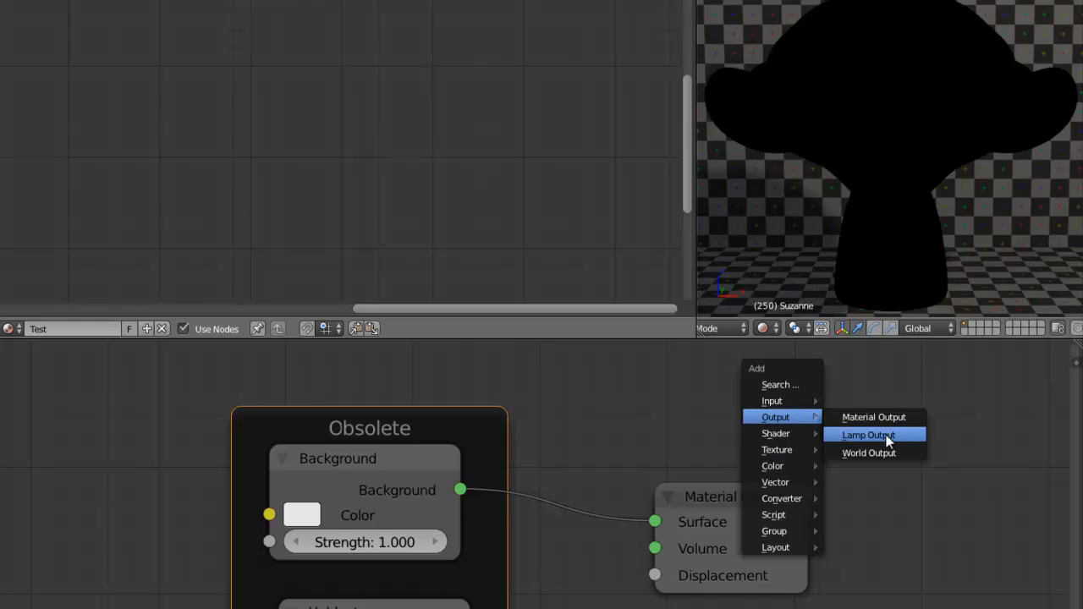
{"action": "left_click", "coordinate": [884, 453]}
{"action": "left_click", "coordinate": [699, 395]}
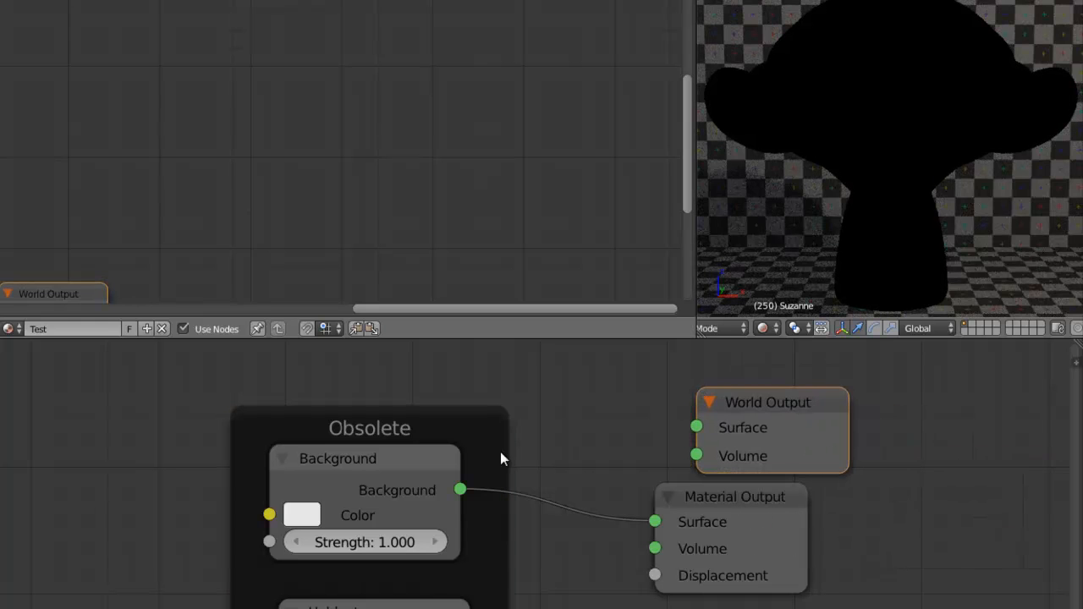
{"action": "left_click_drag", "start_coordinate": [467, 493], "coordinate": [707, 430]}
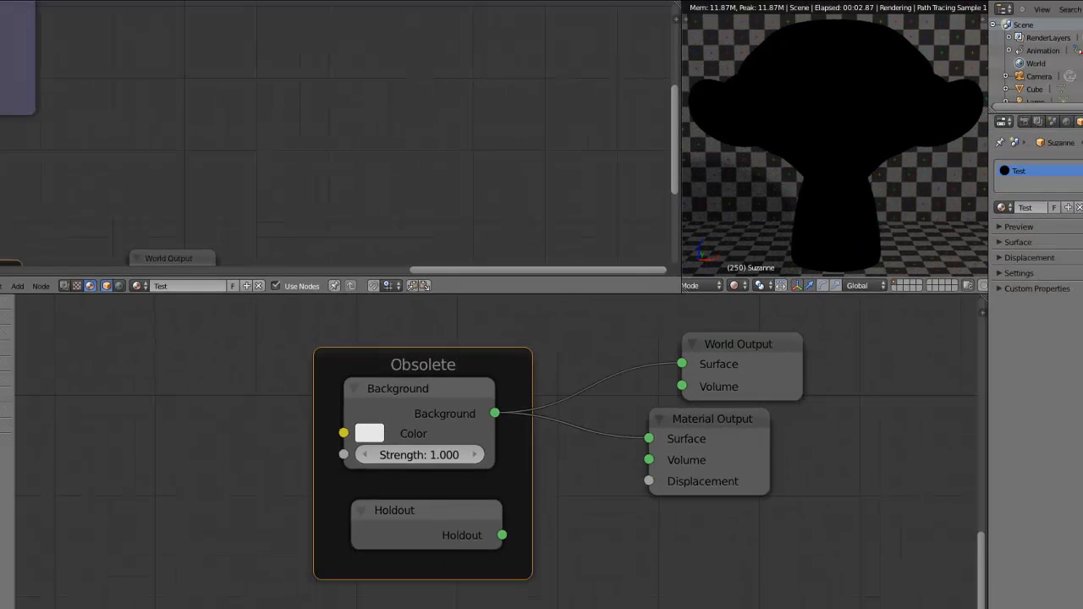
Open the Surface settings in the World properties and enable nodes for the world
{"action": "left_click", "coordinate": [1066, 122]}
{"action": "left_click", "coordinate": [971, 204]}
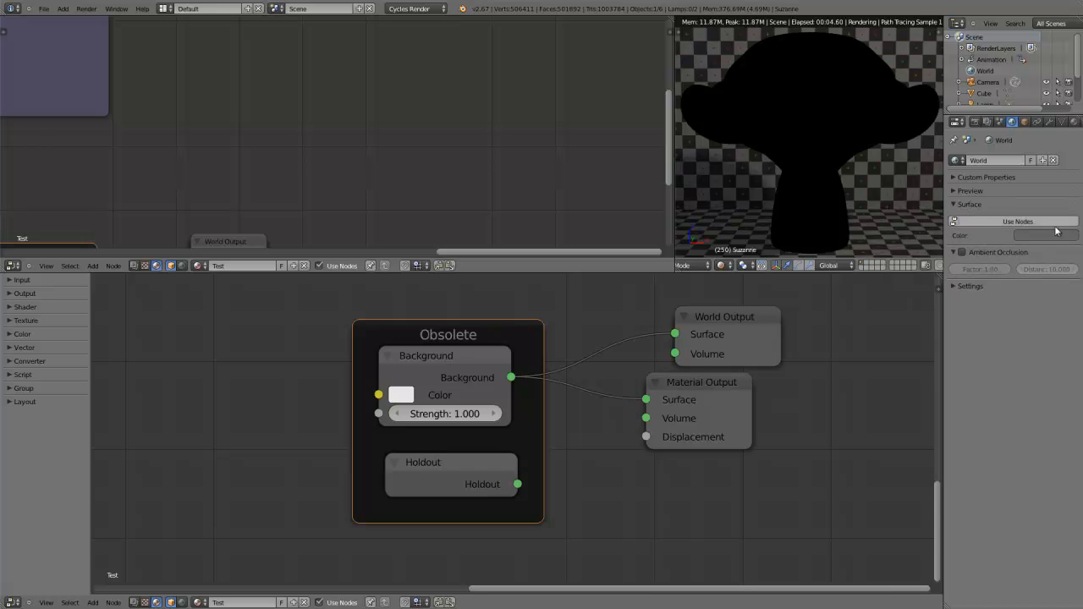
{"action": "left_click", "coordinate": [1005, 222]}
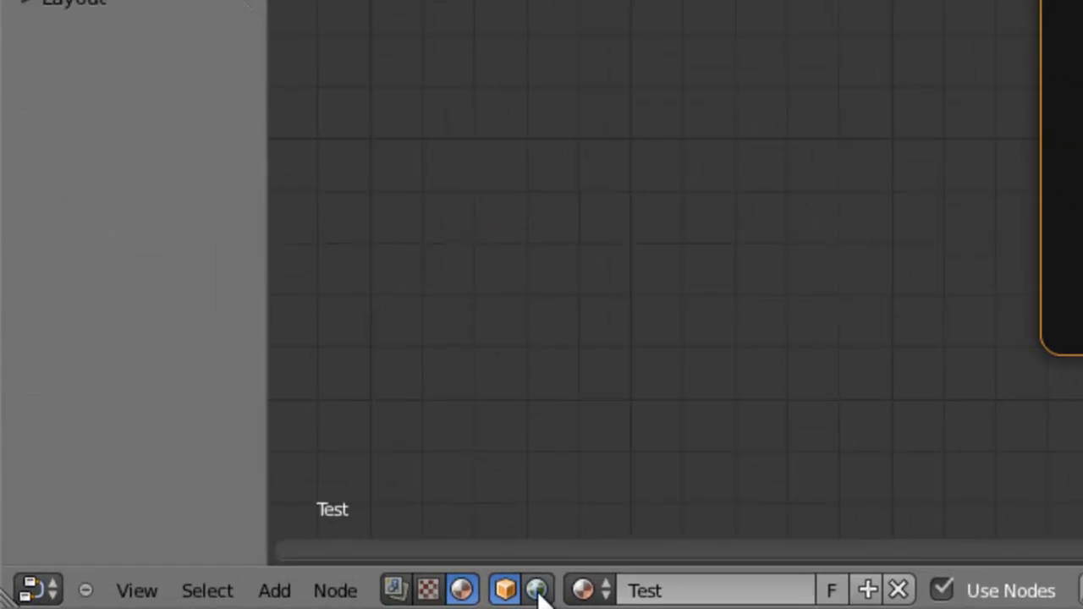
Switch the lower node editor to the world nodes and examine the Background node linked to the World Output
{"action": "left_click", "coordinate": [543, 590]}
{"action": "scroll", "coordinate": [503, 376], "scroll_direction": "down", "scroll_amount": 10}
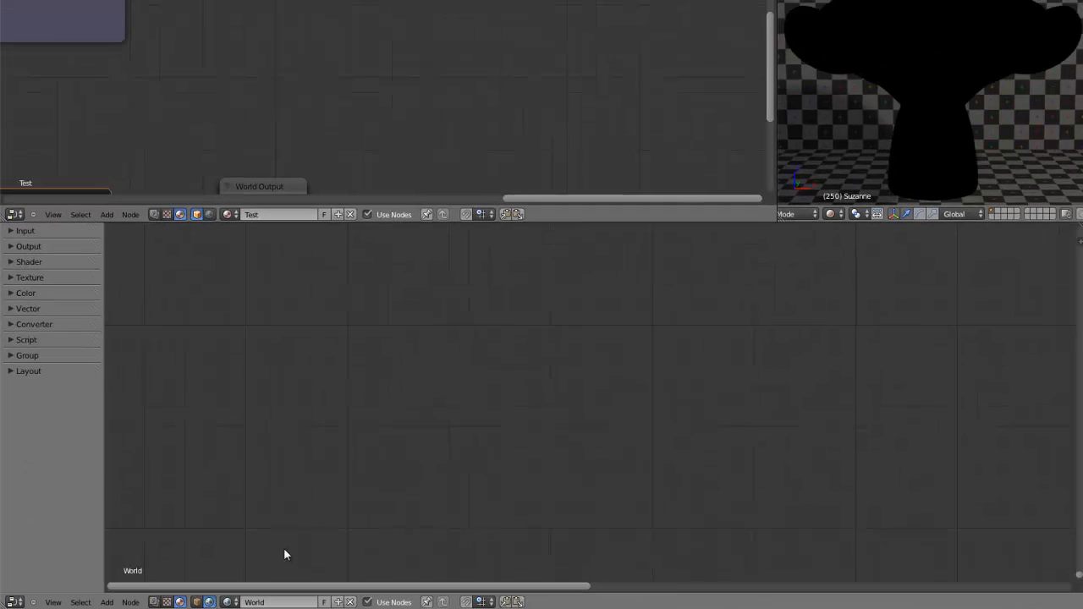
{"action": "middle_click_drag", "start_coordinate": [696, 360], "coordinate": [508, 464]}
{"action": "scroll", "coordinate": [526, 454], "scroll_direction": "up", "scroll_amount": 3}
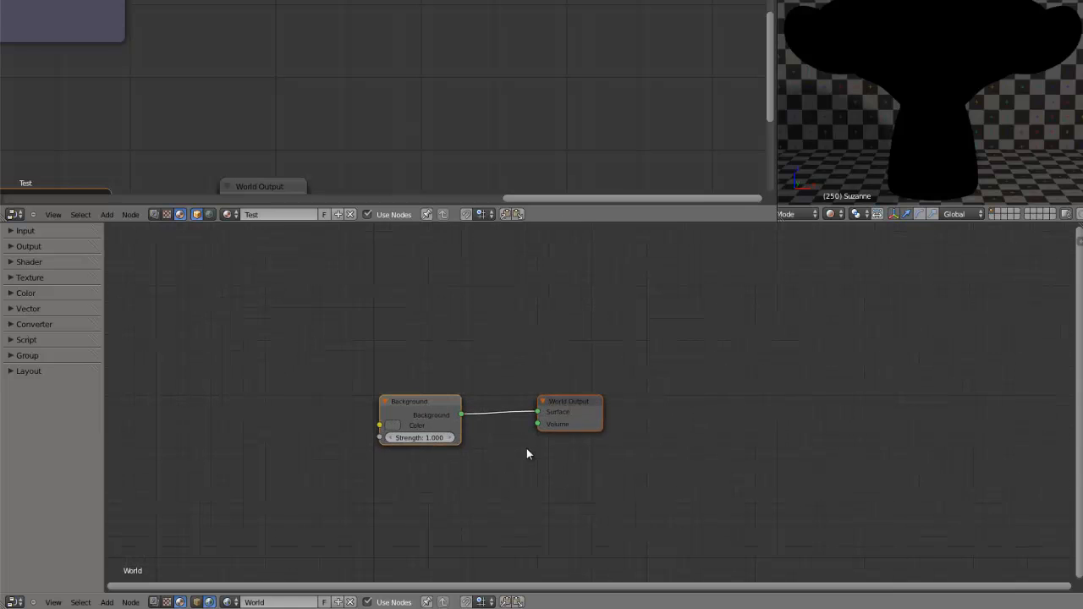
{"action": "left_click_drag", "start_coordinate": [410, 395], "coordinate": [412, 394]}
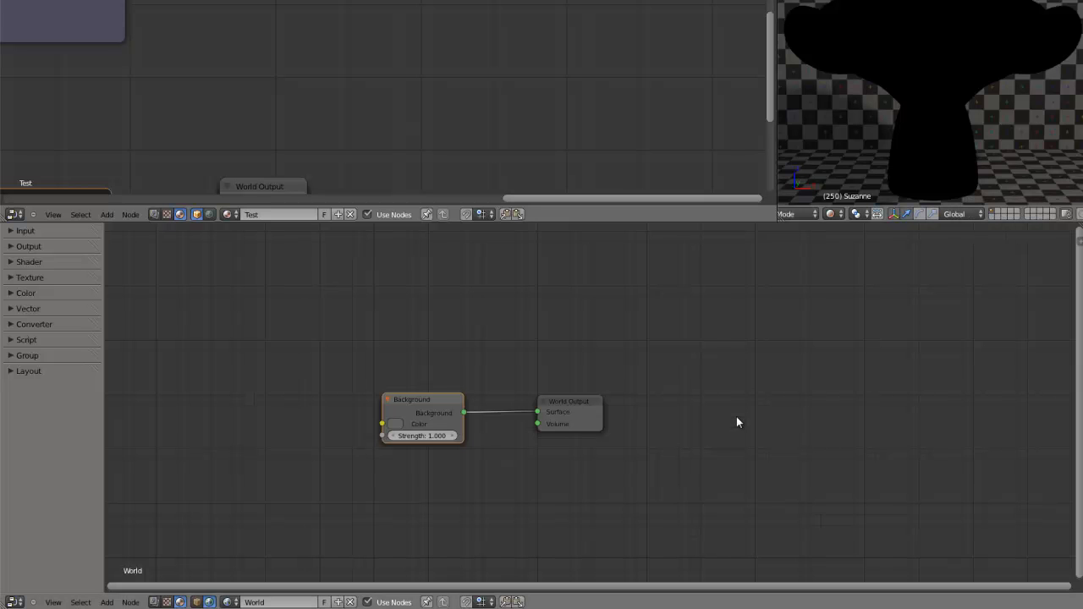
Return to the object's Test material nodes and delete the World Output node beside the Obsolete frame
{"action": "left_click", "coordinate": [196, 601]}
{"action": "scroll", "coordinate": [316, 486], "scroll_direction": "up", "scroll_amount": 6}
{"action": "middle_click_drag", "start_coordinate": [279, 539], "coordinate": [802, 239]}
{"action": "scroll", "coordinate": [563, 384], "scroll_direction": "up", "scroll_amount": 4}
{"action": "scroll", "coordinate": [555, 379], "scroll_direction": "down", "scroll_amount": 5}
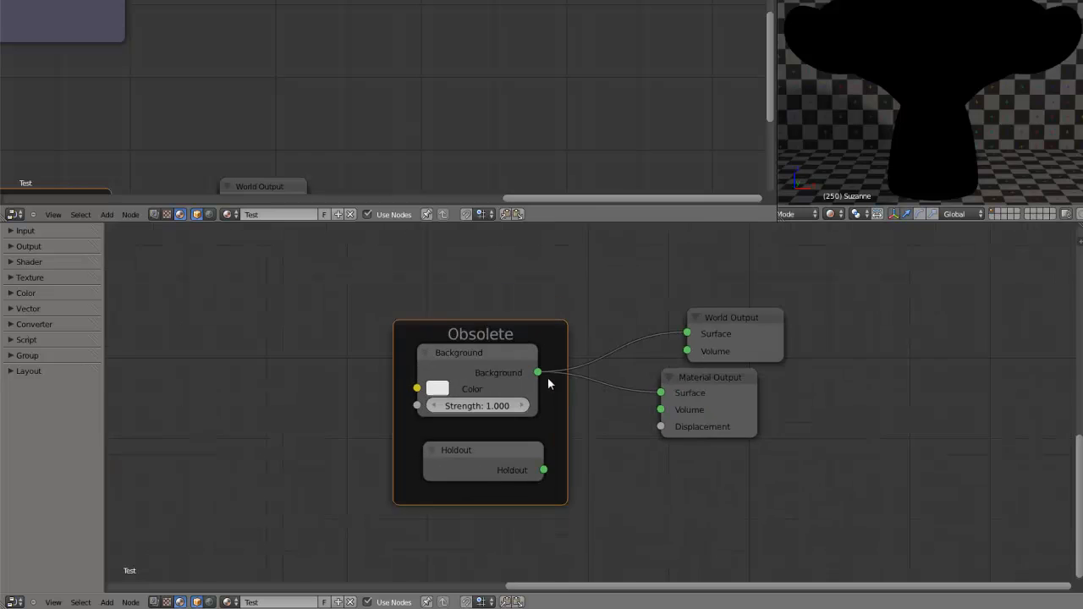
{"action": "middle_click_drag", "start_coordinate": [547, 377], "coordinate": [566, 402]}
{"action": "scroll", "coordinate": [574, 405], "scroll_direction": "up", "scroll_amount": 5}
{"action": "left_click_drag", "start_coordinate": [801, 341], "coordinate": [754, 316]}
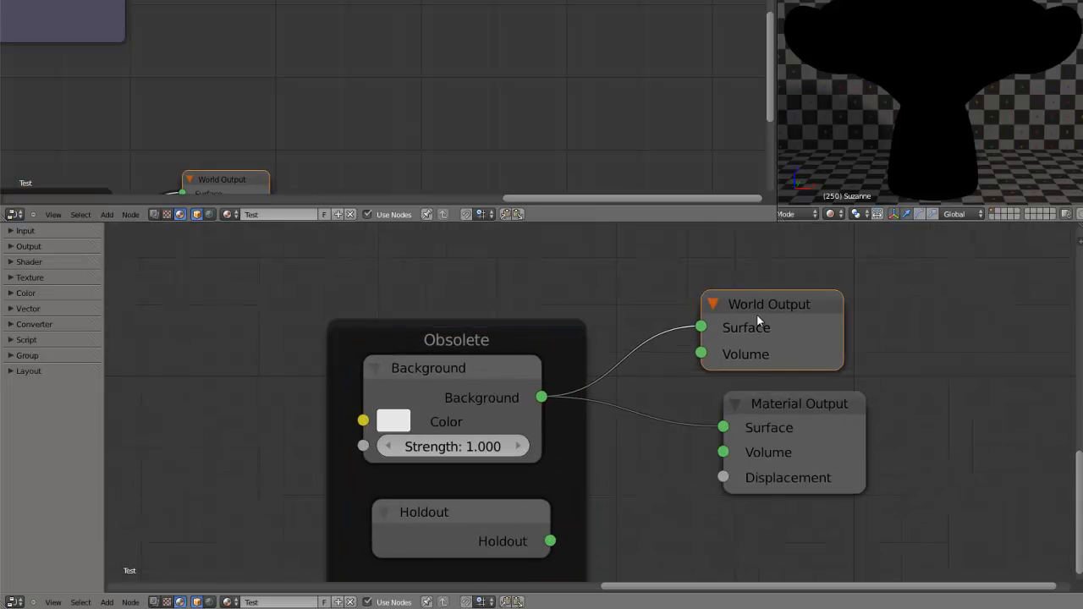
{"action": "key", "text": "x"}
Move the Material Output node closer to the Obsolete frame, level with the Background output
{"action": "left_click_drag", "start_coordinate": [764, 399], "coordinate": [718, 346]}
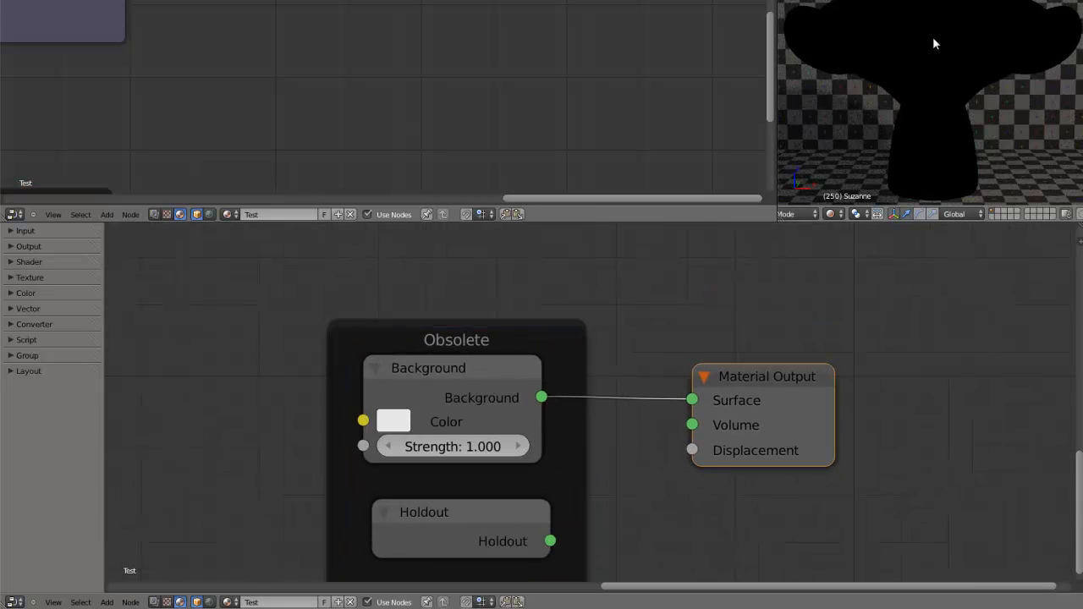
{"action": "left_click_drag", "start_coordinate": [754, 378], "coordinate": [742, 369]}
{"action": "middle_click_drag", "start_coordinate": [742, 368], "coordinate": [544, 466], "text": "ctrl"}
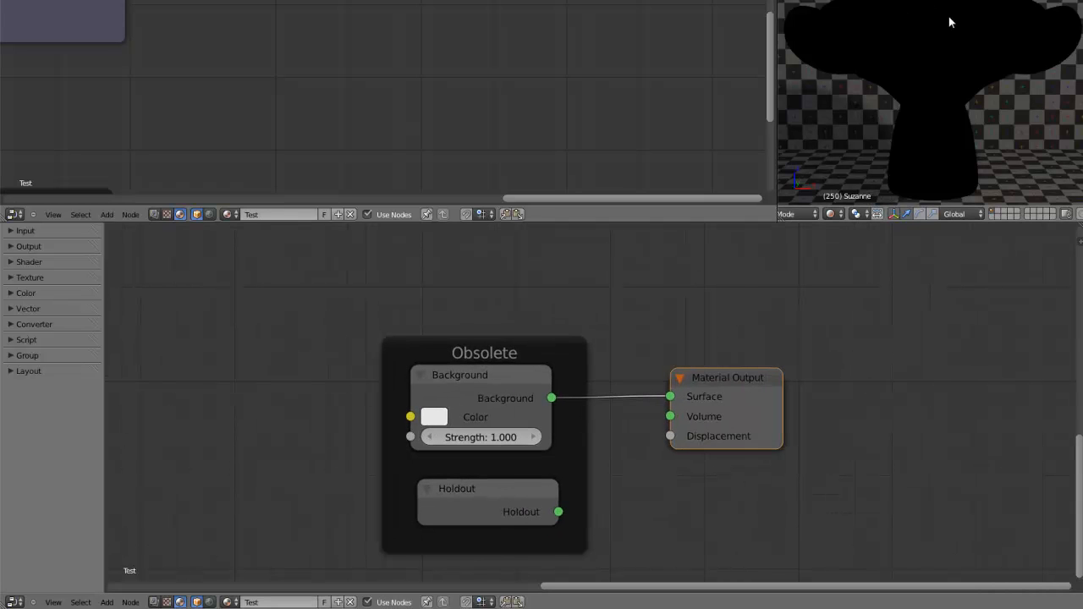
{"action": "scroll", "coordinate": [597, 461], "scroll_direction": "up", "scroll_amount": 1}
{"action": "scroll", "coordinate": [550, 421], "scroll_direction": "down", "scroll_amount": 1}
Widen the Background node slightly and replace its link to the Material Output's Surface input with the Holdout output
{"action": "left_click_drag", "start_coordinate": [559, 423], "coordinate": [580, 429]}
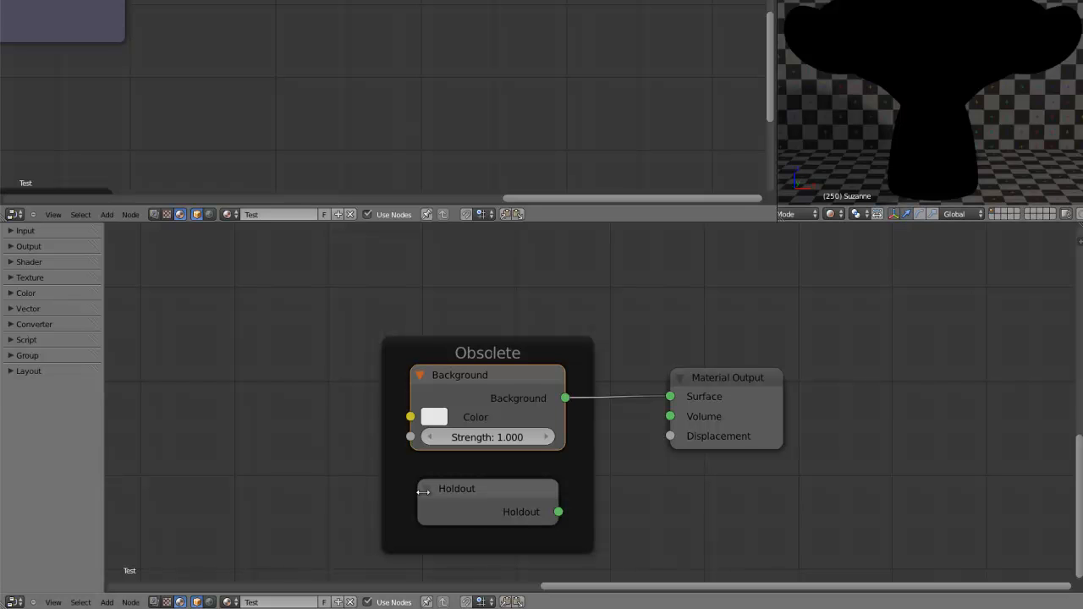
{"action": "left_click_drag", "start_coordinate": [670, 397], "coordinate": [603, 393]}
{"action": "left_click_drag", "start_coordinate": [559, 512], "coordinate": [670, 397]}
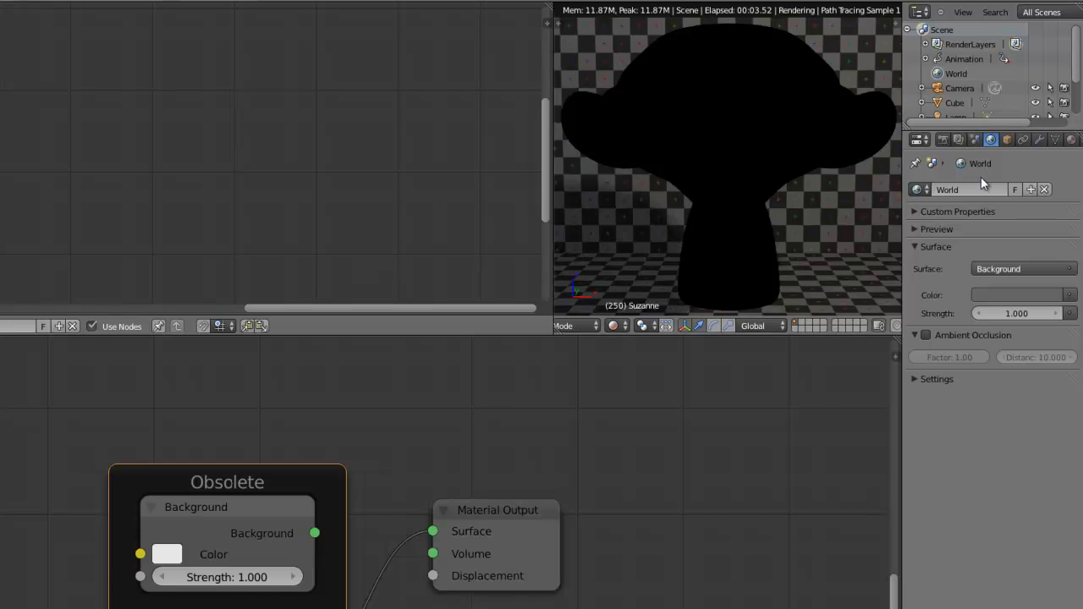
Open the Film settings in the Render properties and enable Transparent
{"action": "left_click", "coordinate": [945, 141]}
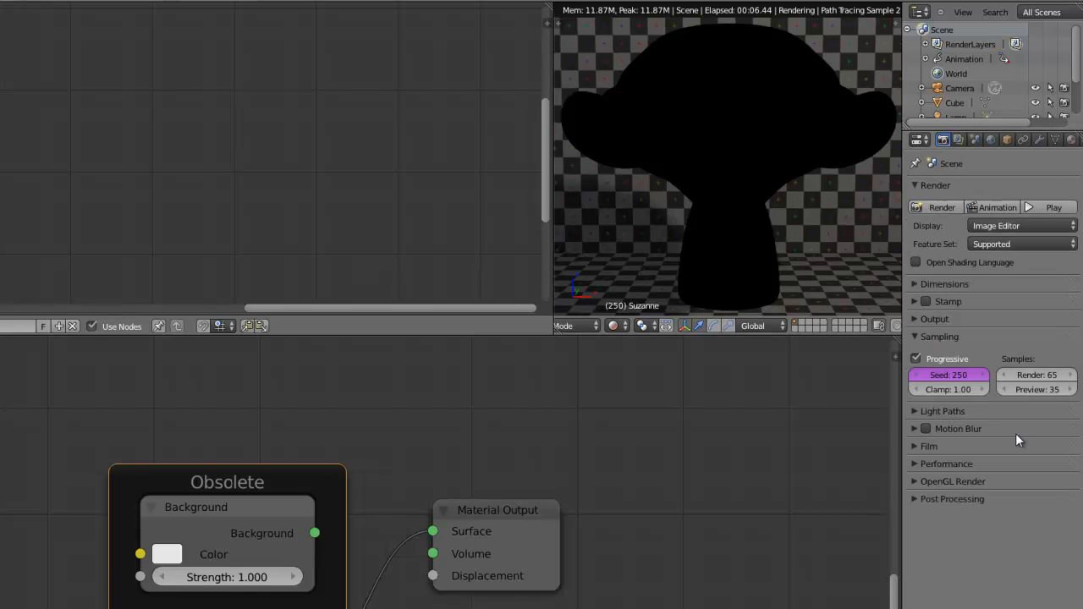
{"action": "left_click", "coordinate": [916, 446]}
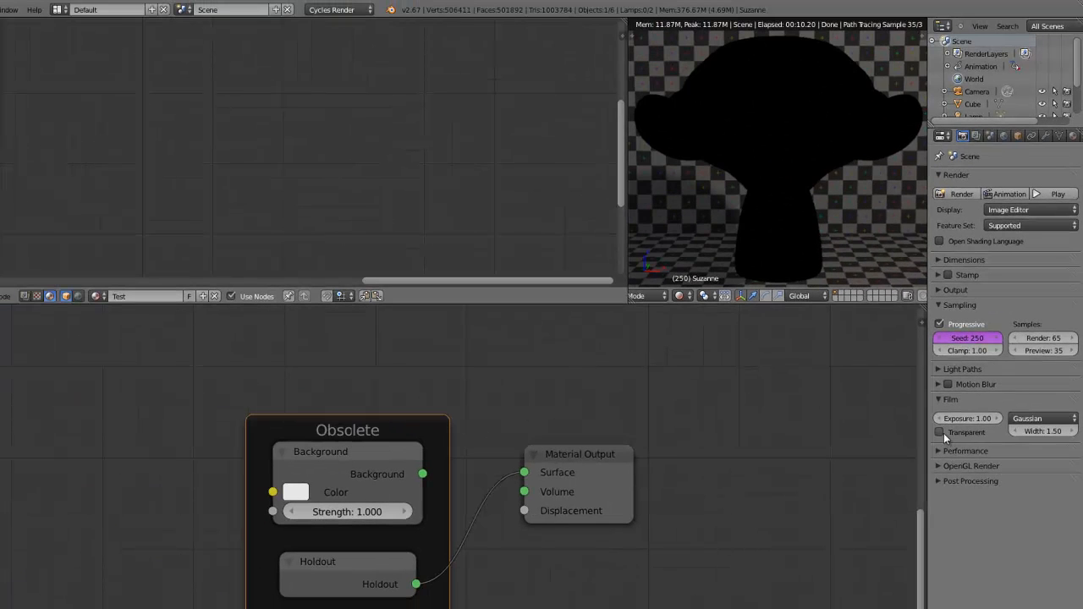
{"action": "left_click", "coordinate": [709, 331]}
Examine Suzanne's holdout cut-out in the rendered viewport and open the Settings section of the Test material
{"action": "scroll", "coordinate": [787, 155], "scroll_direction": "down", "scroll_amount": 4}
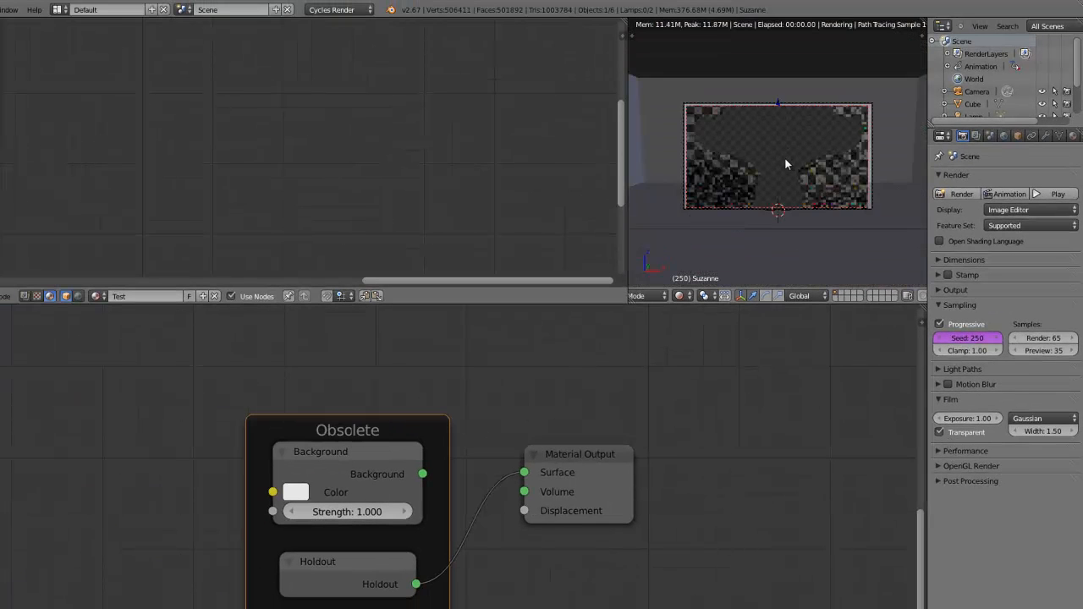
{"action": "middle_click_drag", "start_coordinate": [808, 146], "coordinate": [731, 32]}
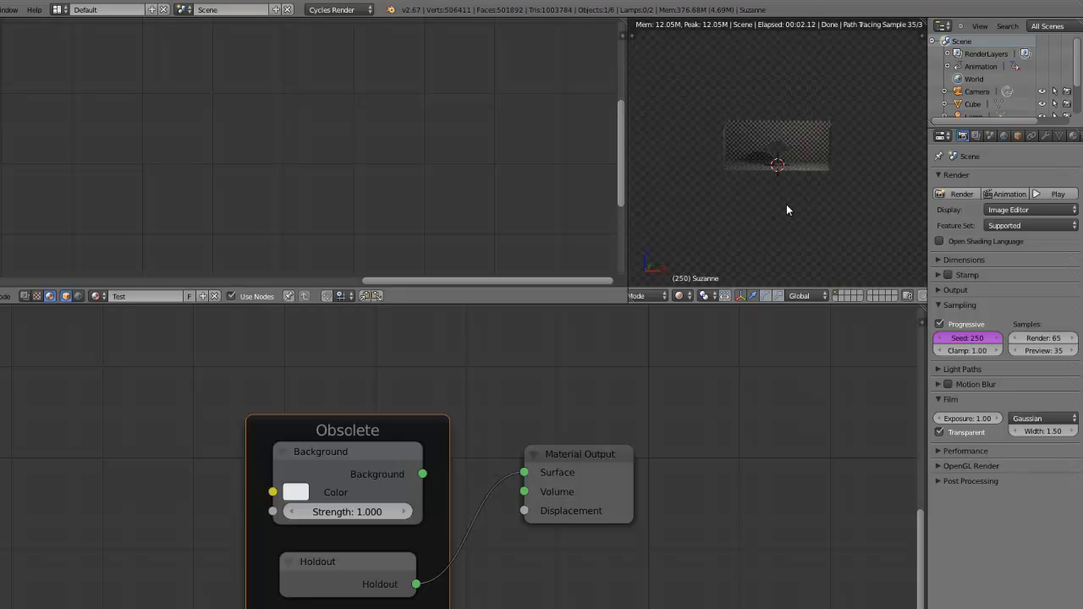
{"action": "scroll", "coordinate": [787, 204], "scroll_direction": "up", "scroll_amount": 4}
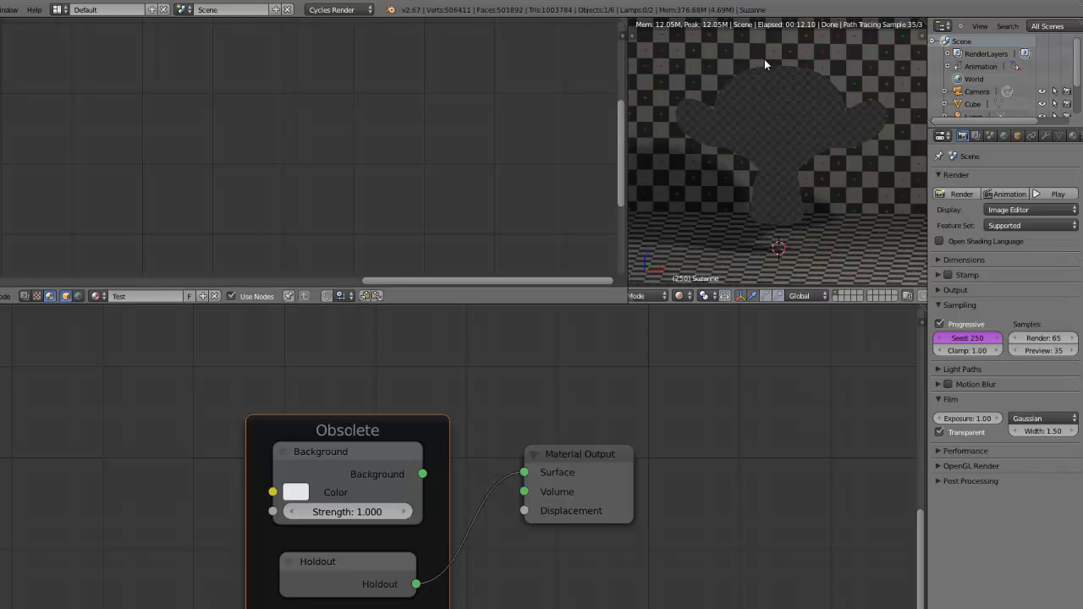
{"action": "middle_click_drag", "start_coordinate": [799, 140], "coordinate": [705, 117]}
{"action": "key", "text": "KP_0"}
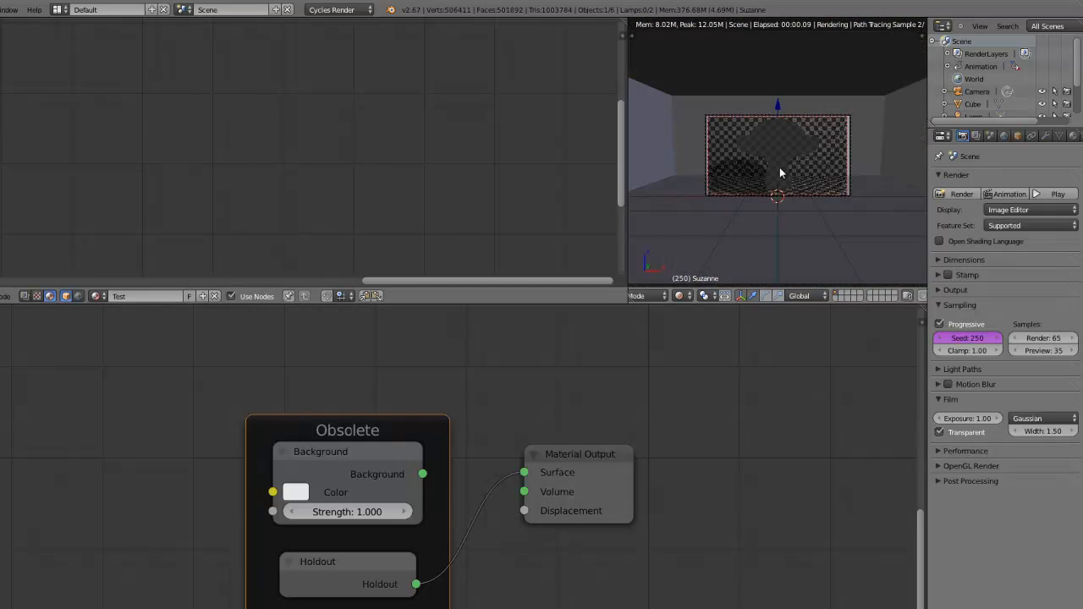
{"action": "scroll", "coordinate": [793, 167], "scroll_direction": "up", "scroll_amount": 4}
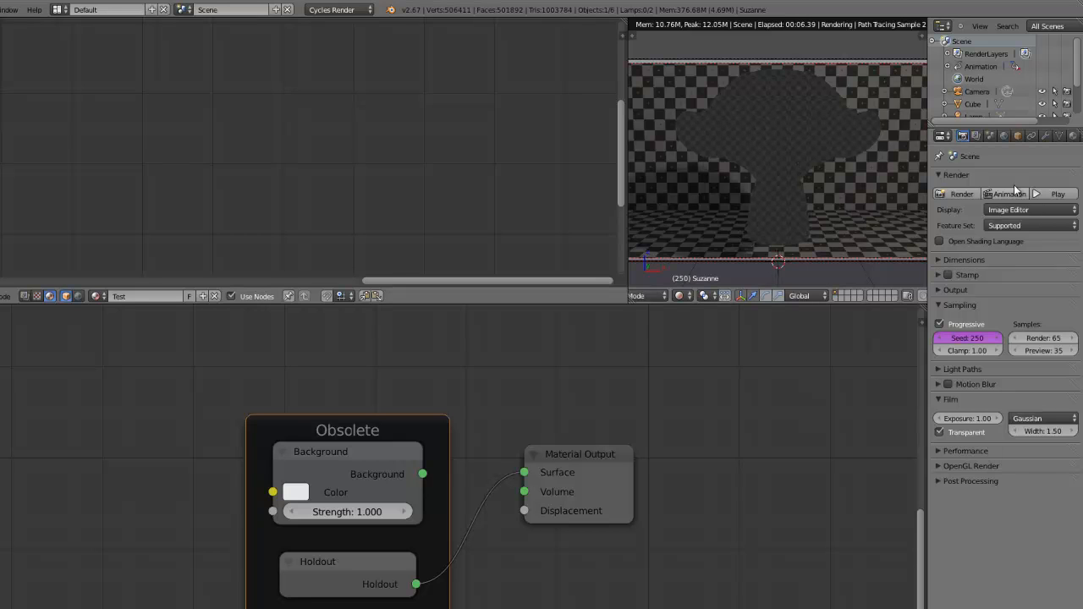
{"action": "left_click", "coordinate": [1073, 136]}
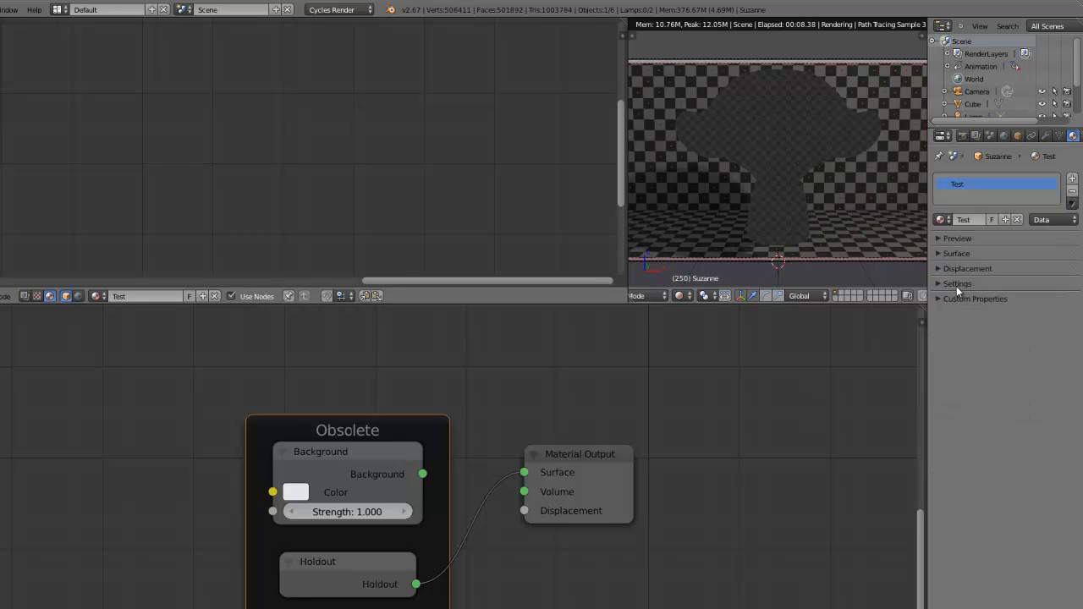
{"action": "left_click", "coordinate": [956, 286]}
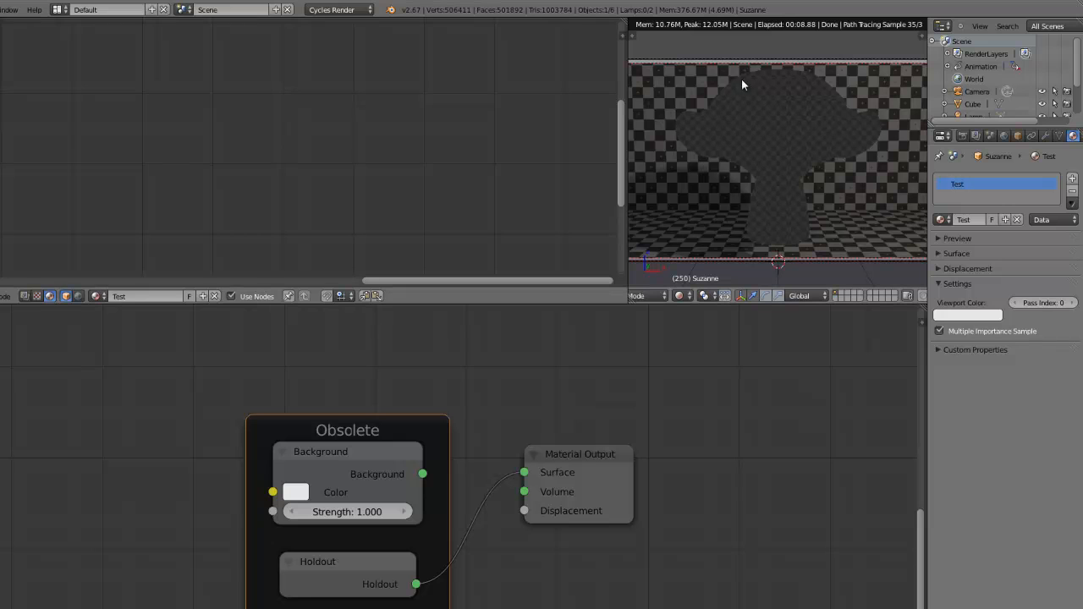
Shift the Material Output aside and disconnect the Holdout node from its Surface input
{"action": "left_click_drag", "start_coordinate": [590, 464], "coordinate": [617, 469]}
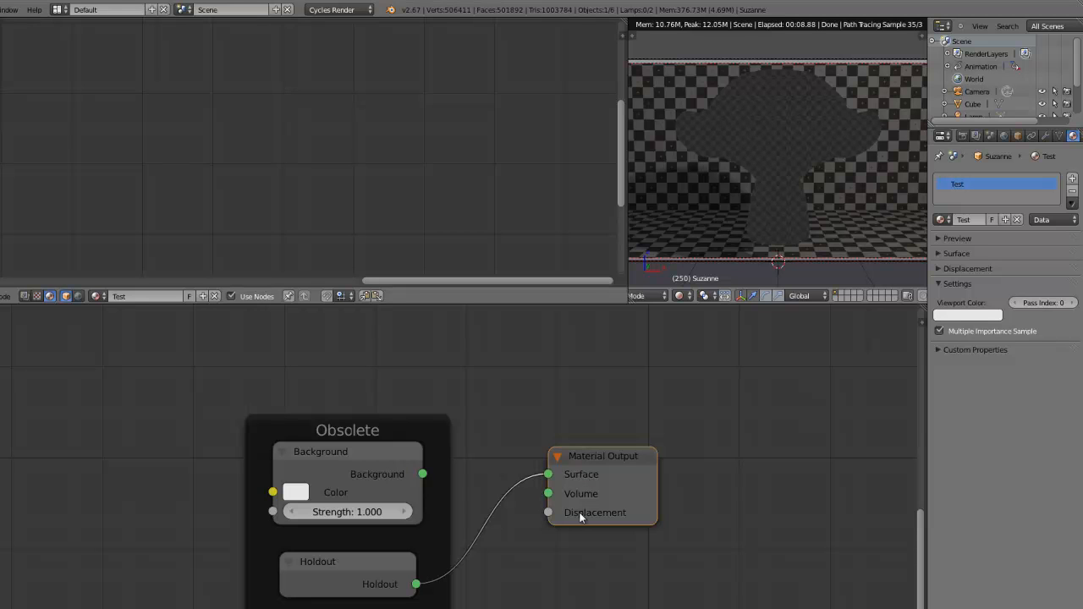
{"action": "left_click_drag", "start_coordinate": [543, 476], "coordinate": [501, 495]}
{"action": "scroll", "coordinate": [495, 482], "scroll_direction": "down", "scroll_amount": 3}
{"action": "scroll", "coordinate": [772, 107], "scroll_direction": "up", "scroll_amount": 2}
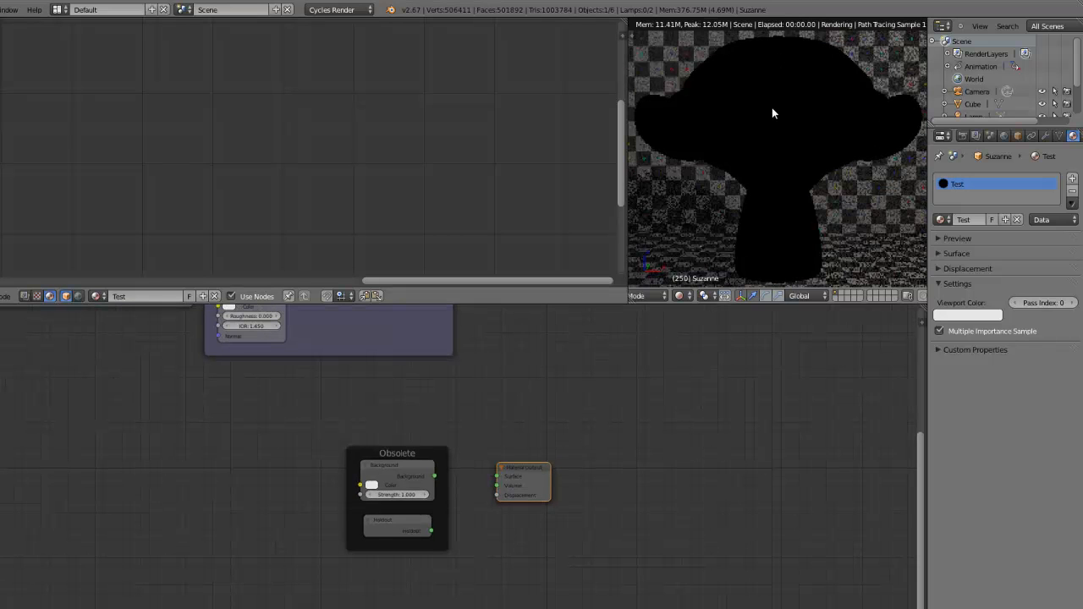
Move the Obsolete frame up into the row of shader categories, just past the Assemblage frame
{"action": "middle_click_drag", "start_coordinate": [499, 477], "coordinate": [499, 539], "text": "ctrl"}
{"action": "left_click_drag", "start_coordinate": [430, 533], "coordinate": [706, 304]}
{"action": "middle_click_drag", "start_coordinate": [541, 497], "coordinate": [532, 524]}
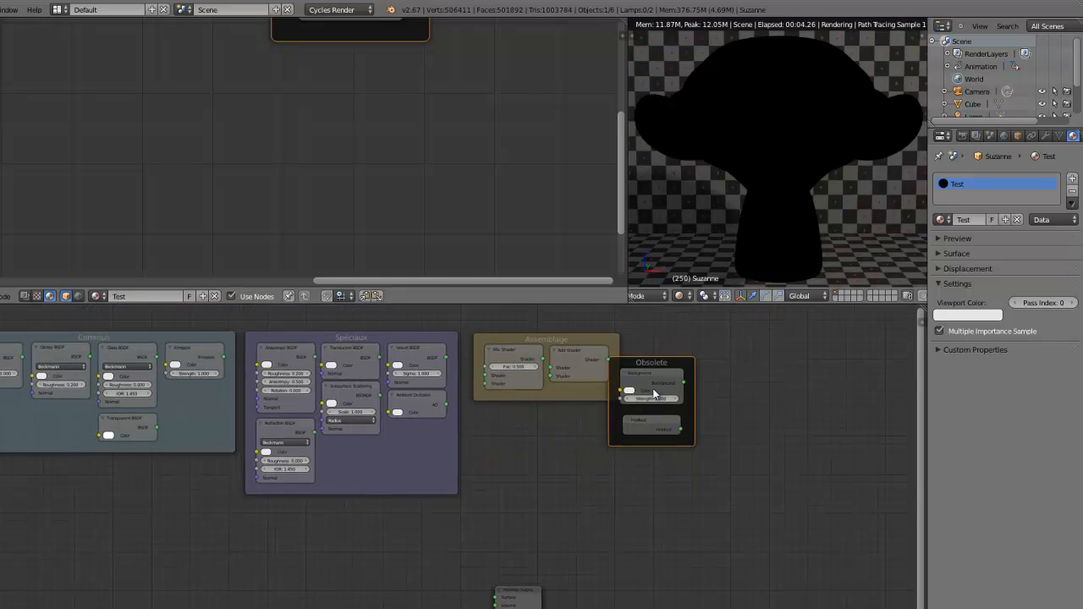
{"action": "left_click_drag", "start_coordinate": [660, 358], "coordinate": [693, 335]}
{"action": "middle_click_drag", "start_coordinate": [364, 545], "coordinate": [437, 532]}
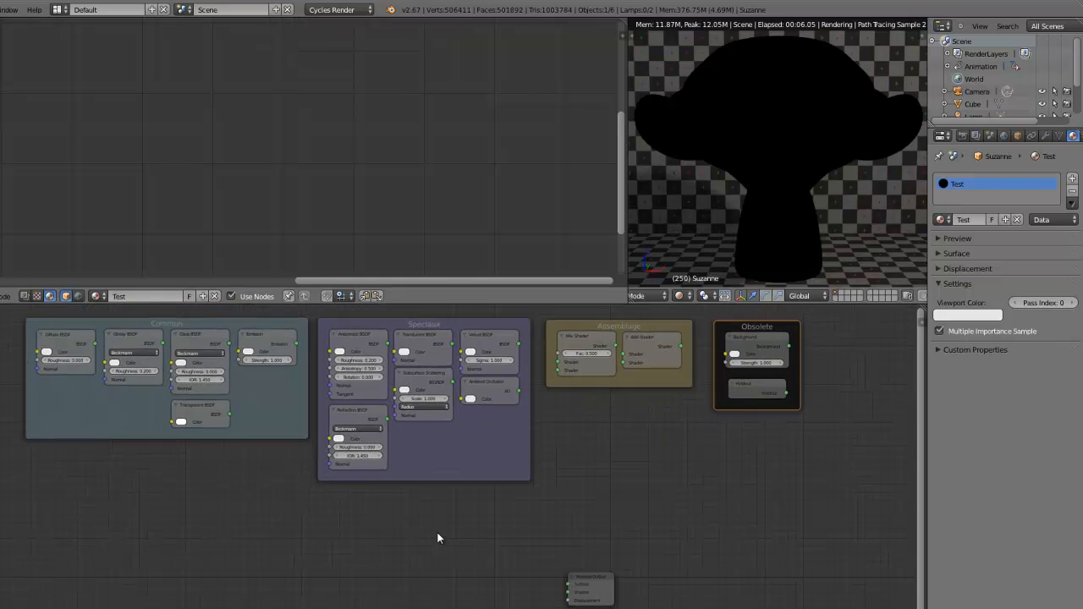
Move the Commun frame down in front of the Material Output and nudge the Material Output upward
{"action": "left_click_drag", "start_coordinate": [173, 330], "coordinate": [378, 539]}
{"action": "middle_click_drag", "start_coordinate": [518, 533], "coordinate": [506, 408]}
{"action": "scroll", "coordinate": [457, 436], "scroll_direction": "up", "scroll_amount": 11}
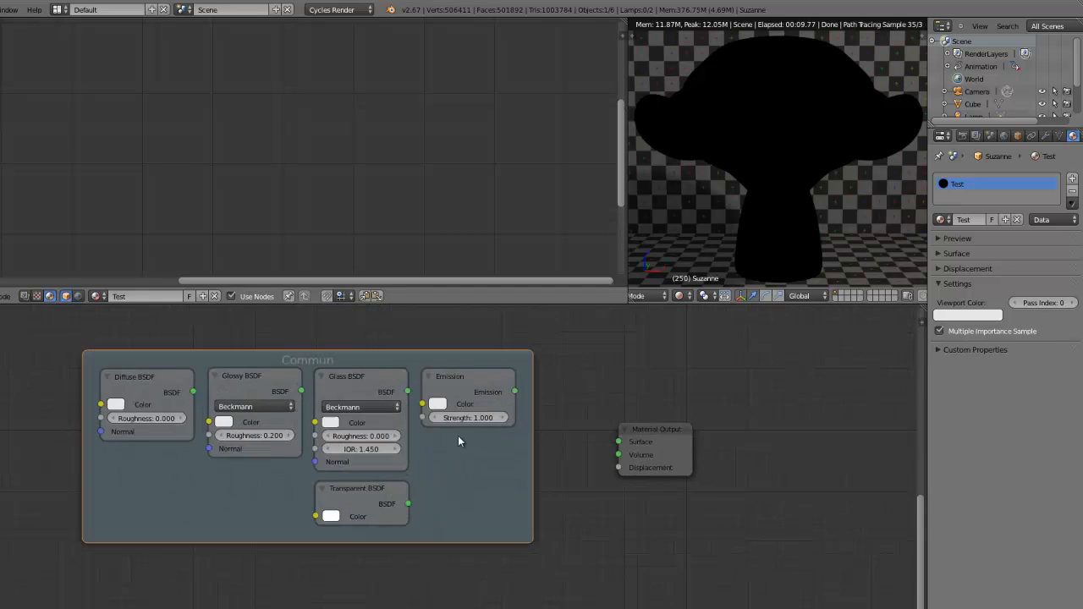
{"action": "middle_click_drag", "start_coordinate": [464, 438], "coordinate": [466, 469]}
{"action": "scroll", "coordinate": [419, 430], "scroll_direction": "down", "scroll_amount": 4}
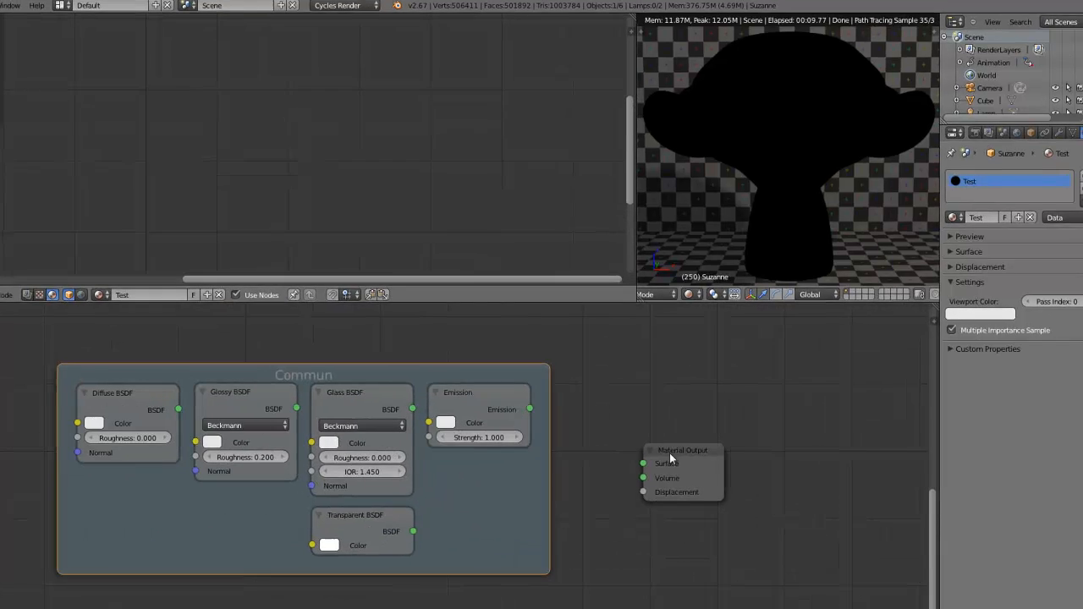
{"action": "left_click_drag", "start_coordinate": [661, 451], "coordinate": [673, 425]}
{"action": "scroll", "coordinate": [510, 456], "scroll_direction": "down", "scroll_amount": 1}
{"action": "scroll", "coordinate": [529, 483], "scroll_direction": "up", "scroll_amount": 2}
{"action": "middle_click_drag", "start_coordinate": [626, 492], "coordinate": [619, 463]}
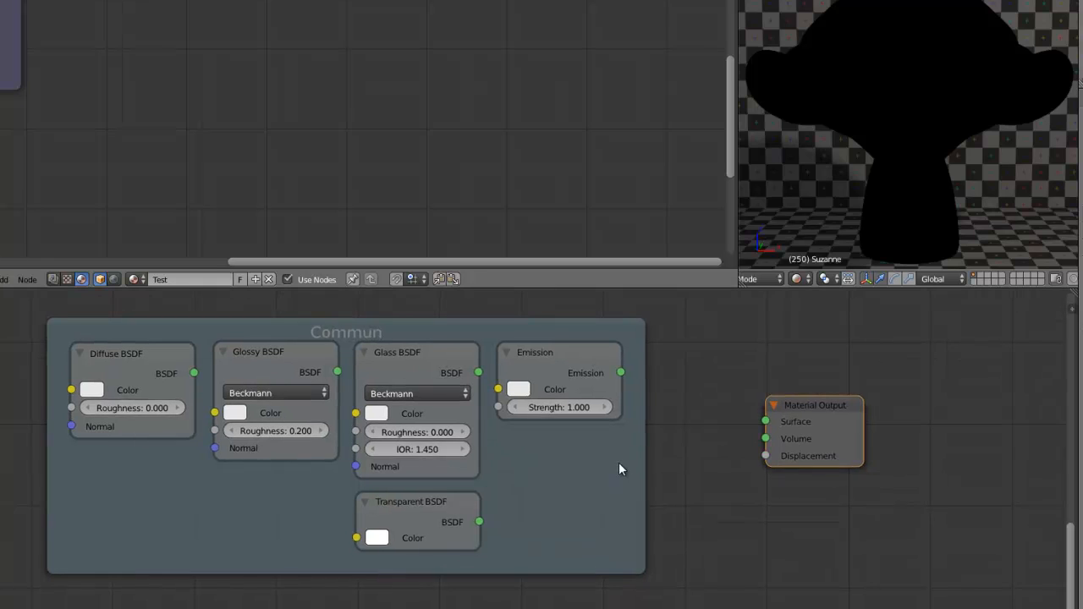
Rearrange the Commun frame by nudging the Diffuse BSDF and moving the Emission node beneath it
{"action": "left_click_drag", "start_coordinate": [168, 357], "coordinate": [158, 356]}
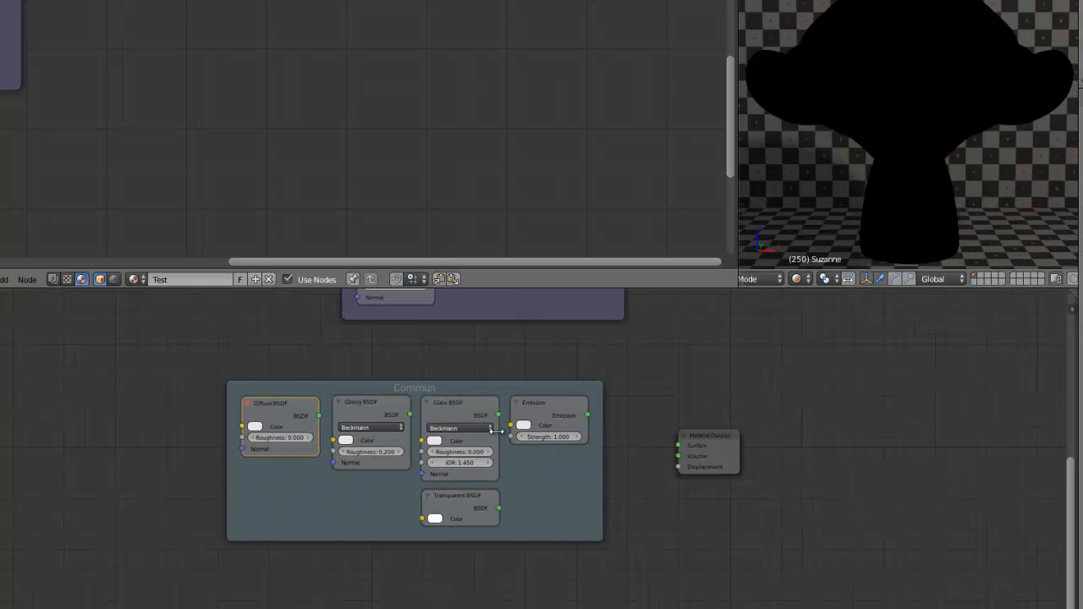
{"action": "scroll", "coordinate": [487, 399], "scroll_direction": "down", "scroll_amount": 2}
{"action": "scroll", "coordinate": [486, 400], "scroll_direction": "up", "scroll_amount": 1}
{"action": "scroll", "coordinate": [486, 400], "scroll_direction": "up", "scroll_amount": 1}
{"action": "scroll", "coordinate": [487, 399], "scroll_direction": "down", "scroll_amount": 1}
{"action": "scroll", "coordinate": [486, 399], "scroll_direction": "up", "scroll_amount": 2}
{"action": "scroll", "coordinate": [484, 393], "scroll_direction": "down", "scroll_amount": 3}
{"action": "middle_click_drag", "start_coordinate": [505, 470], "coordinate": [435, 463]}
{"action": "left_click_drag", "start_coordinate": [486, 352], "coordinate": [78, 483]}
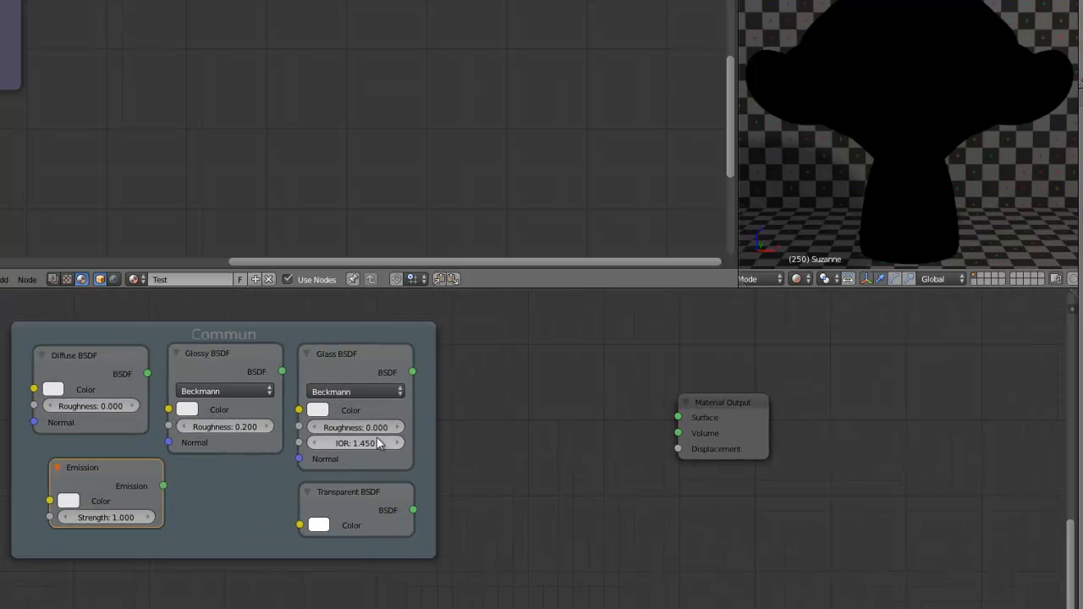
Link the Glass BSDF output to the Material Output's Surface input and examine the glass render on Suzanne
{"action": "scroll", "coordinate": [541, 474], "scroll_direction": "up", "scroll_amount": 2}
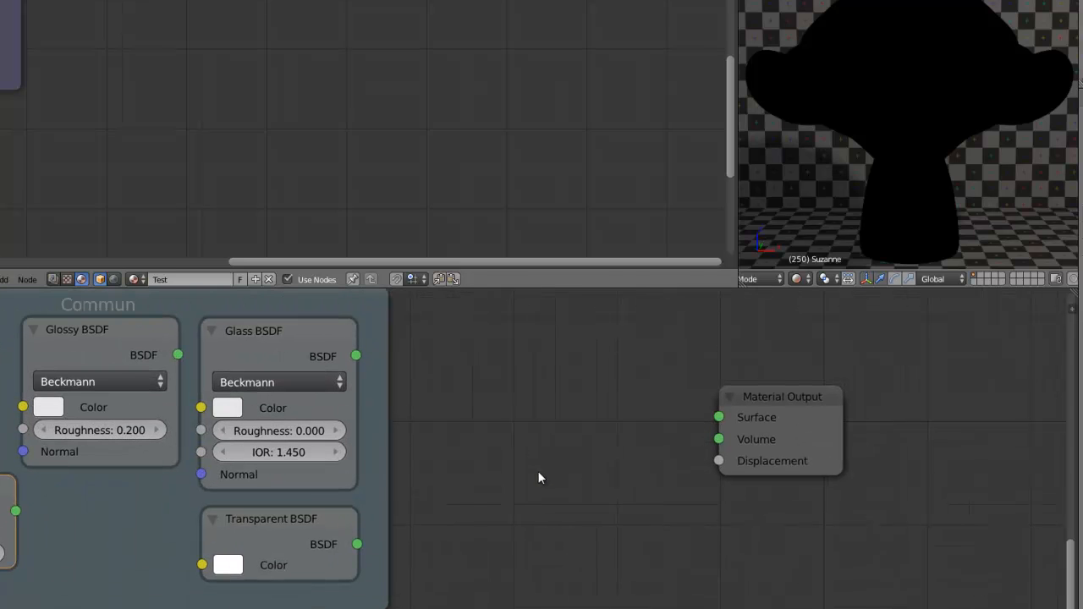
{"action": "left_click_drag", "start_coordinate": [357, 356], "coordinate": [719, 417]}
{"action": "scroll", "coordinate": [476, 495], "scroll_direction": "down", "scroll_amount": 3}
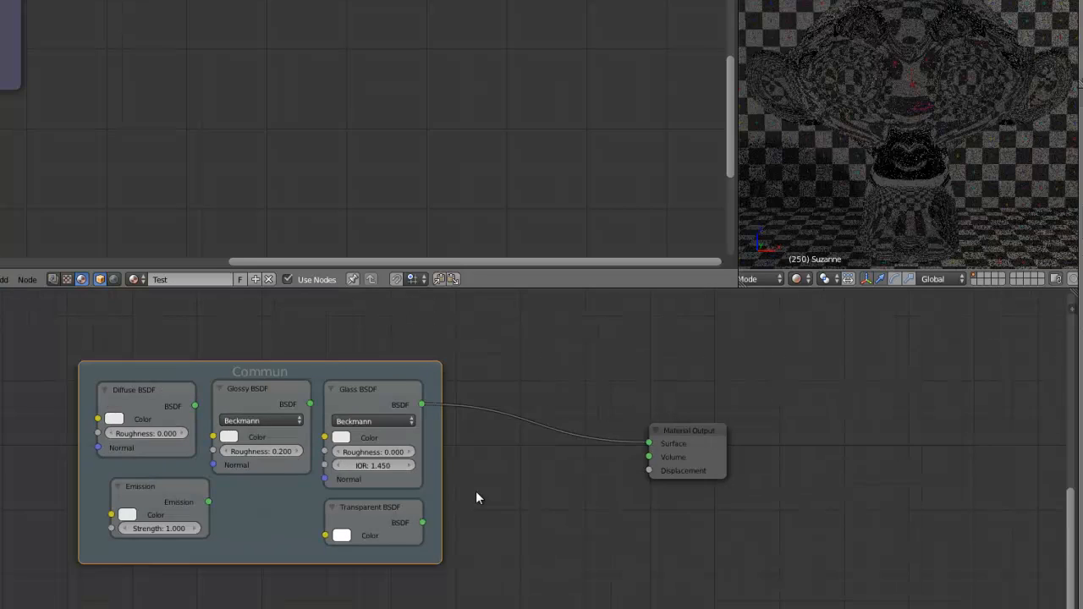
{"action": "scroll", "coordinate": [476, 498], "scroll_direction": "up", "scroll_amount": 1}
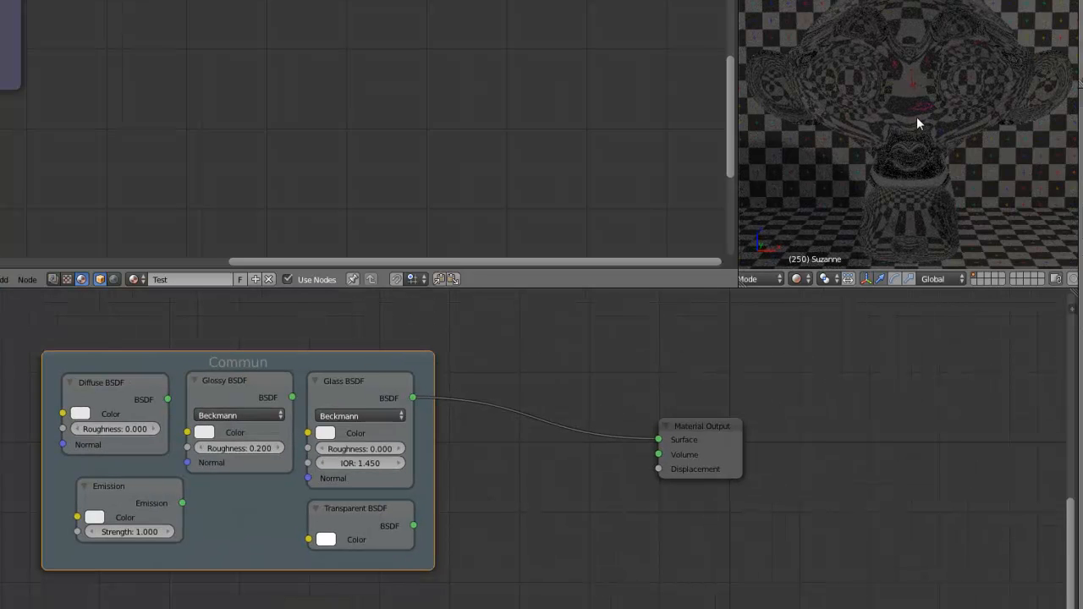
{"action": "scroll", "coordinate": [494, 470], "scroll_direction": "up", "scroll_amount": 2}
{"action": "scroll", "coordinate": [490, 479], "scroll_direction": "up", "scroll_amount": 1}
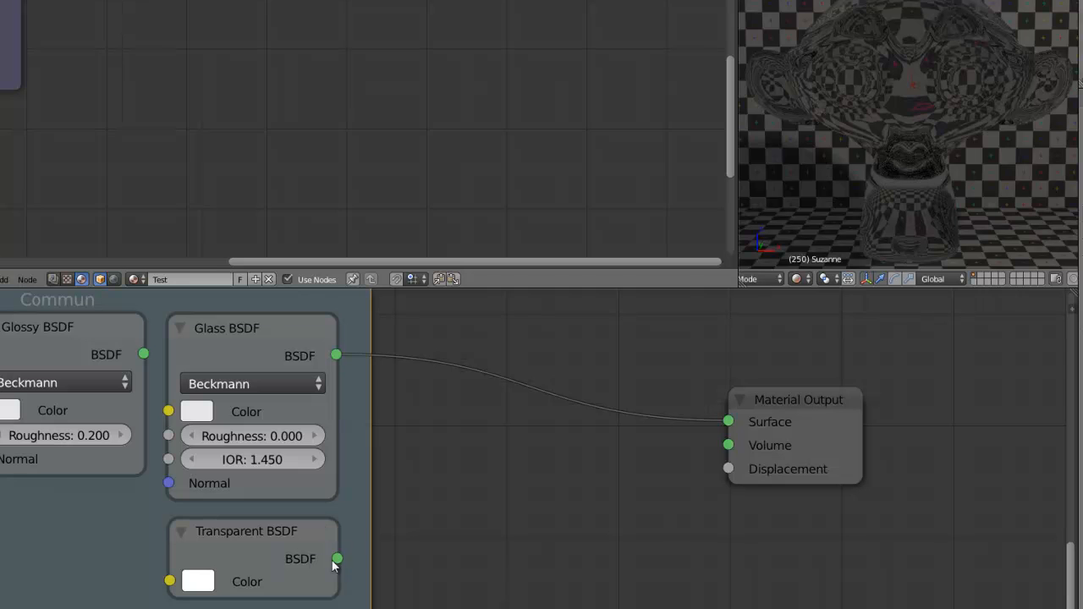
Replace the Glass BSDF with the Transparent BSDF as the Material Output's Surface input
{"action": "mouse_move", "coordinate": [338, 558]}
{"action": "left_mouse_down"}
{"action": "mouse_move", "coordinate": [662, 437]}
{"action": "mouse_move", "coordinate": [756, 415]}
{"action": "mouse_move", "coordinate": [744, 415]}
{"action": "left_mouse_up"}
{"action": "left_click_drag", "start_coordinate": [527, 379], "coordinate": [498, 420], "text": "ctrl"}
{"action": "scroll", "coordinate": [498, 420], "scroll_direction": "down", "scroll_amount": 4}
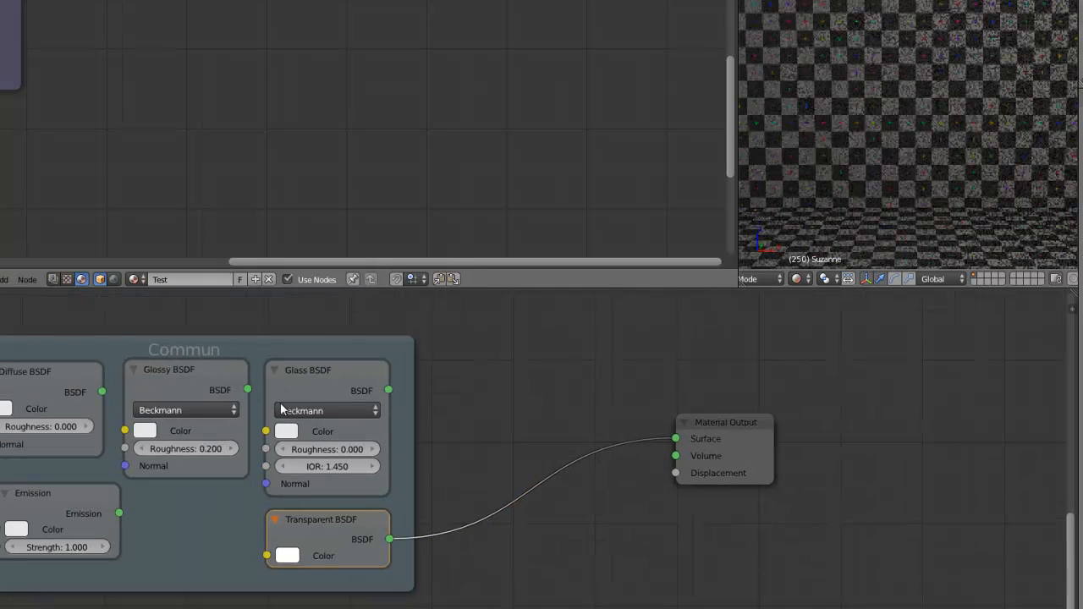
Darken the Transparent BSDF's Color from white to a mid grey
{"action": "scroll", "coordinate": [455, 472], "scroll_direction": "up", "scroll_amount": 3}
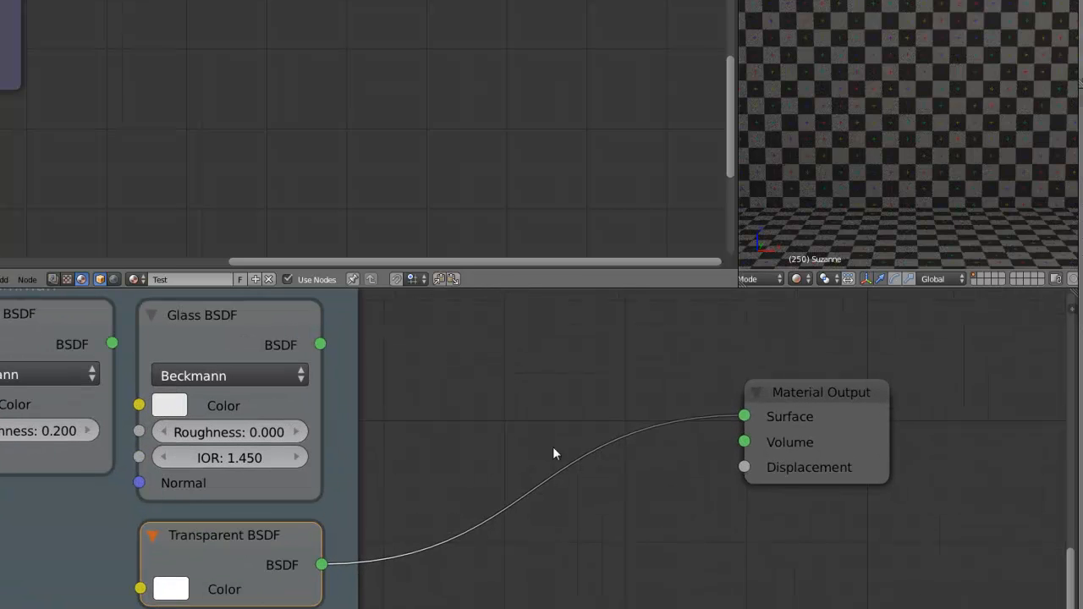
{"action": "scroll", "coordinate": [349, 529], "scroll_direction": "down", "scroll_amount": 4}
{"action": "scroll", "coordinate": [349, 529], "scroll_direction": "up", "scroll_amount": 3}
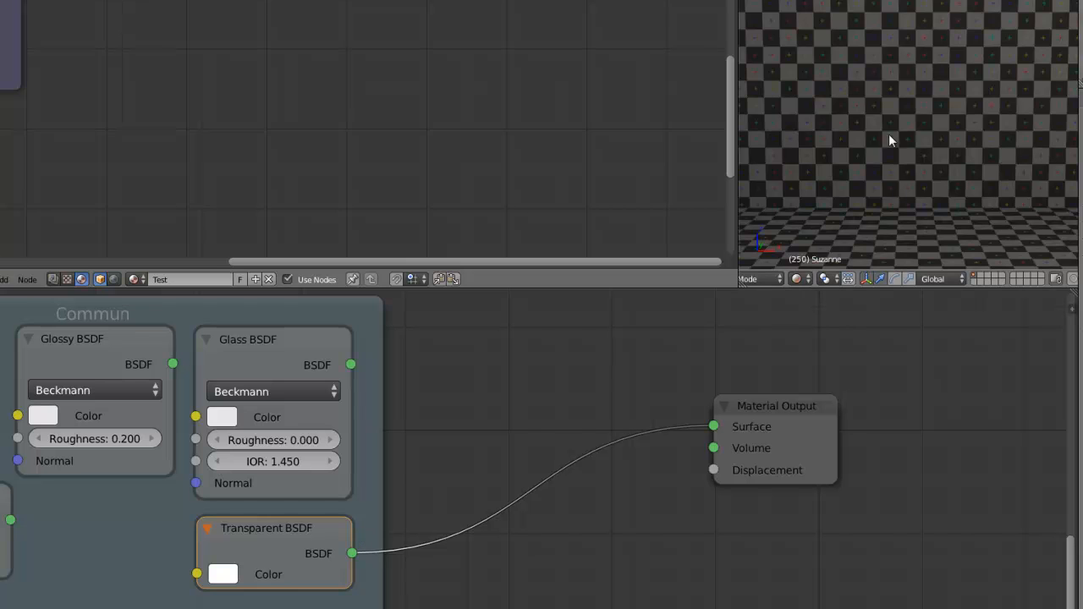
{"action": "left_click", "coordinate": [223, 573]}
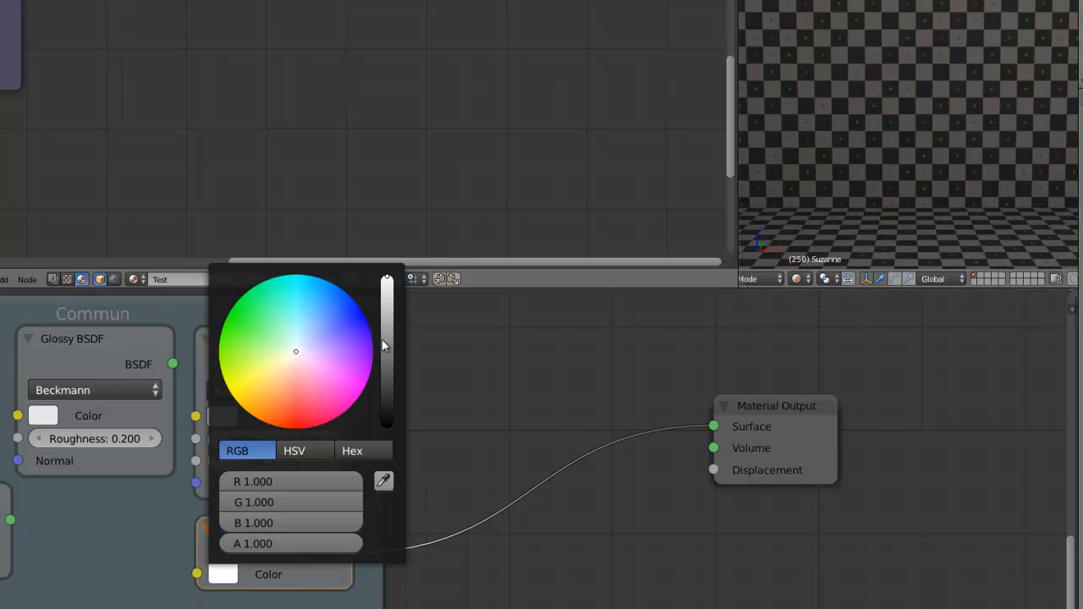
{"action": "left_click", "coordinate": [390, 356]}
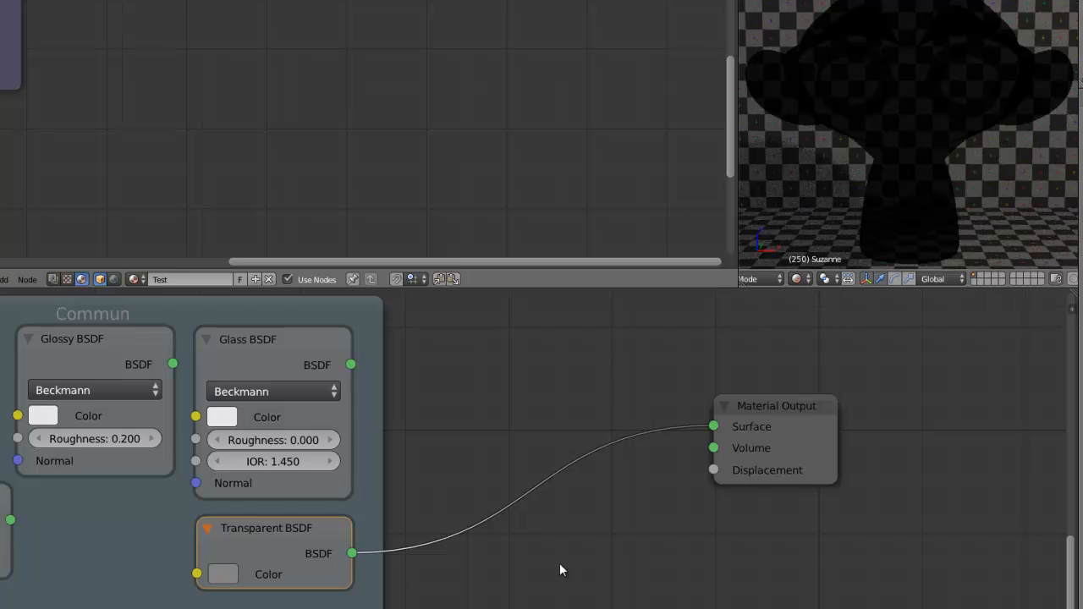
Connect the Glass BSDF to the Material Output's Surface input and set its IOR to 0
{"action": "left_click_drag", "start_coordinate": [352, 366], "coordinate": [716, 426]}
{"action": "left_click_drag", "start_coordinate": [312, 456], "coordinate": [253, 467]}
{"action": "left_click", "coordinate": [292, 461]}
{"action": "type", "text": "0"}
{"action": "key", "text": "Return"}
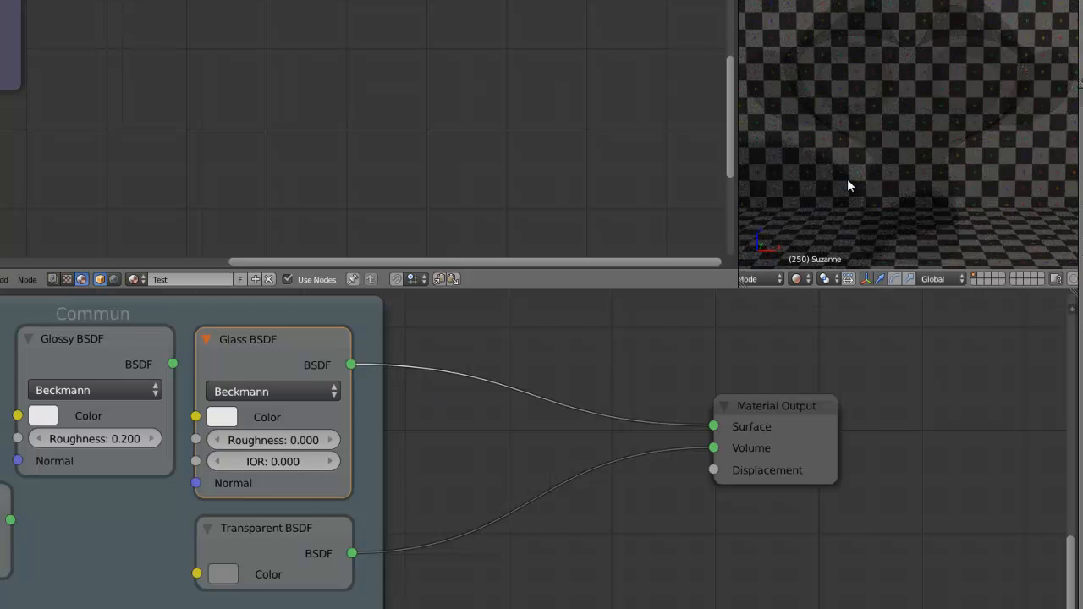
Nudge the Transparent BSDF node slightly lower beneath the Glass BSDF inside the Commun frame
{"action": "left_click_drag", "start_coordinate": [275, 543], "coordinate": [283, 558]}
{"action": "middle_click_drag", "start_coordinate": [298, 520], "coordinate": [527, 523]}
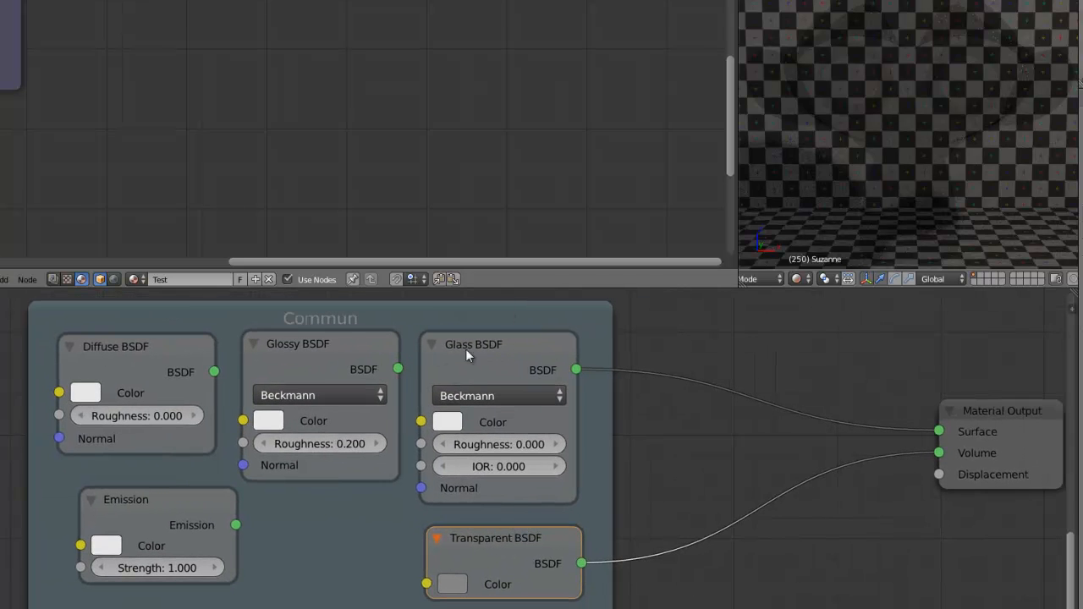
{"action": "scroll", "coordinate": [573, 474], "scroll_direction": "down", "scroll_amount": 1}
{"action": "scroll", "coordinate": [573, 467], "scroll_direction": "up", "scroll_amount": 1}
{"action": "middle_click_drag", "start_coordinate": [572, 467], "coordinate": [396, 480]}
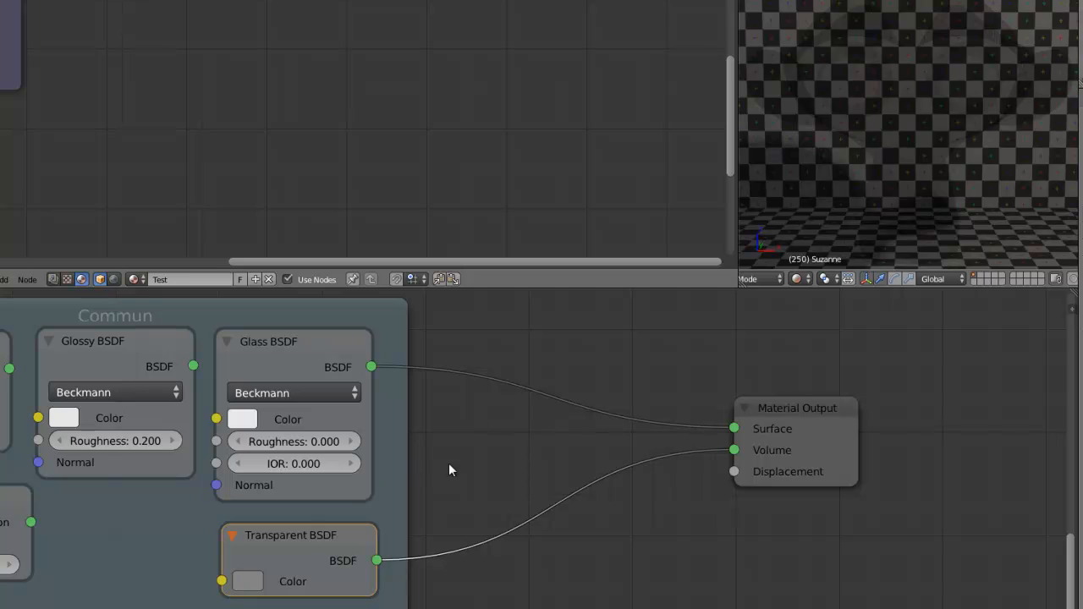
{"action": "left_click_drag", "start_coordinate": [348, 531], "coordinate": [334, 528]}
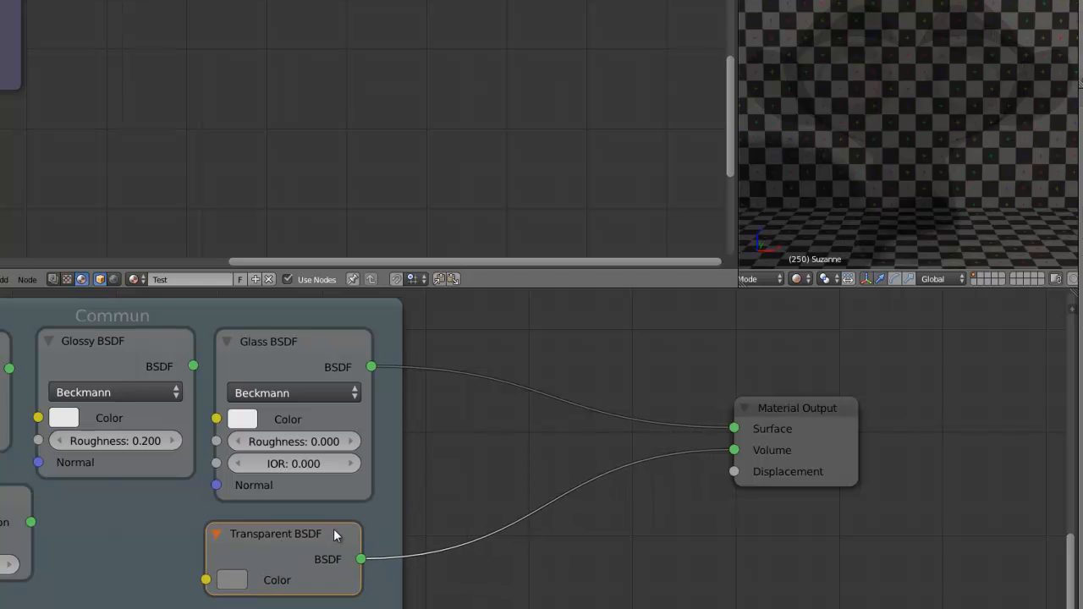
{"action": "scroll", "coordinate": [228, 524], "scroll_direction": "down", "scroll_amount": 2}
{"action": "middle_click_drag", "start_coordinate": [219, 501], "coordinate": [265, 501]}
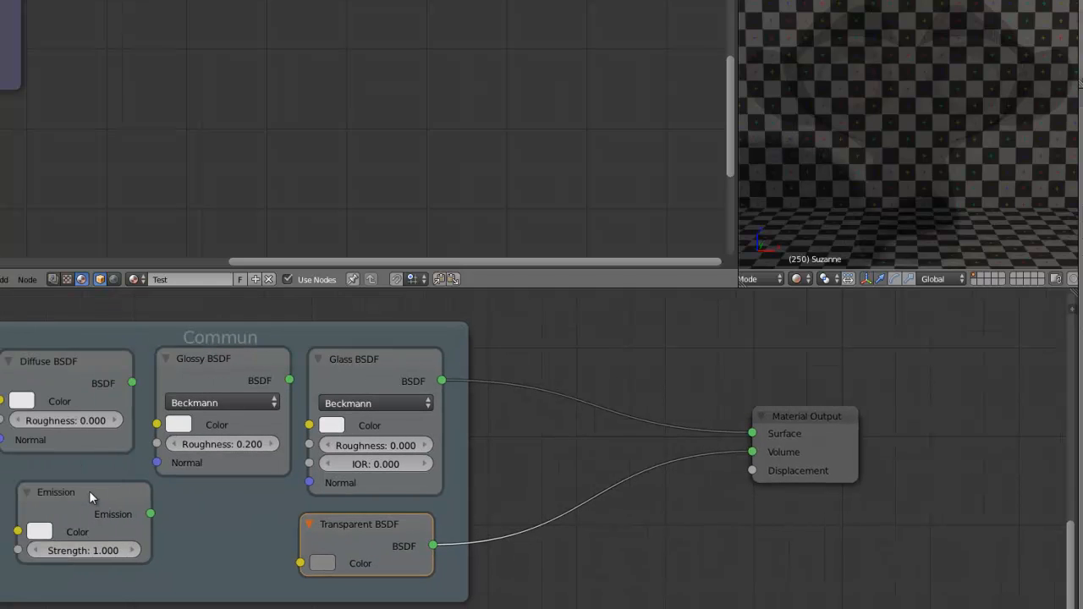
{"action": "scroll", "coordinate": [437, 489], "scroll_direction": "up", "scroll_amount": 1}
{"action": "left_click_drag", "start_coordinate": [319, 535], "coordinate": [320, 543]}
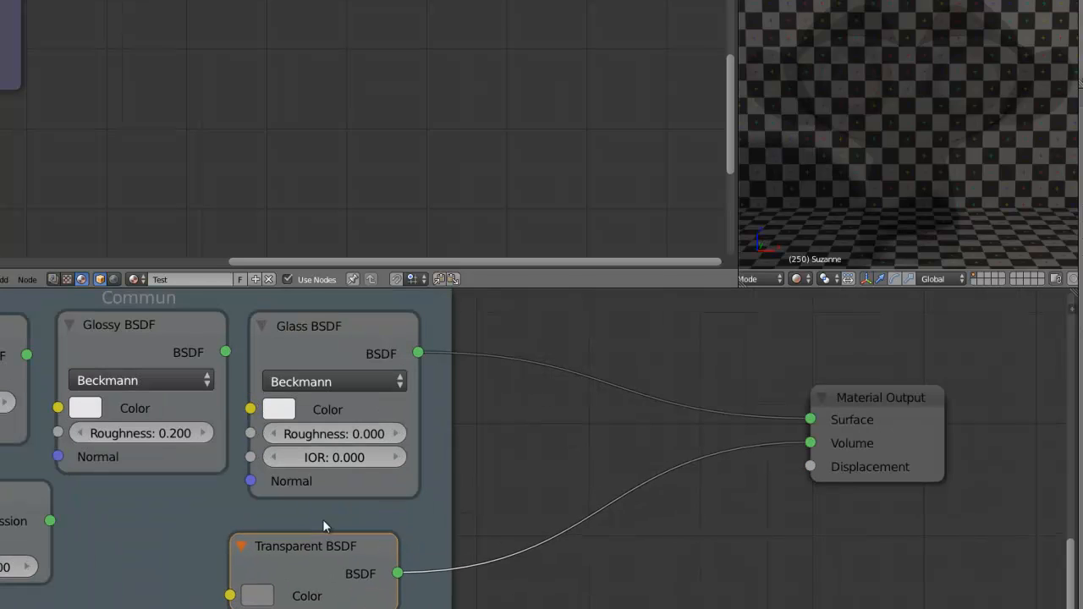
{"action": "scroll", "coordinate": [358, 465], "scroll_direction": "down", "scroll_amount": 4}
{"action": "middle_click_drag", "start_coordinate": [331, 465], "coordinate": [390, 450]}
{"action": "scroll", "coordinate": [423, 447], "scroll_direction": "up", "scroll_amount": 3}
{"action": "scroll", "coordinate": [394, 471], "scroll_direction": "down", "scroll_amount": 2}
{"action": "scroll", "coordinate": [395, 471], "scroll_direction": "down", "scroll_amount": 1}
{"action": "scroll", "coordinate": [410, 466], "scroll_direction": "up", "scroll_amount": 2}
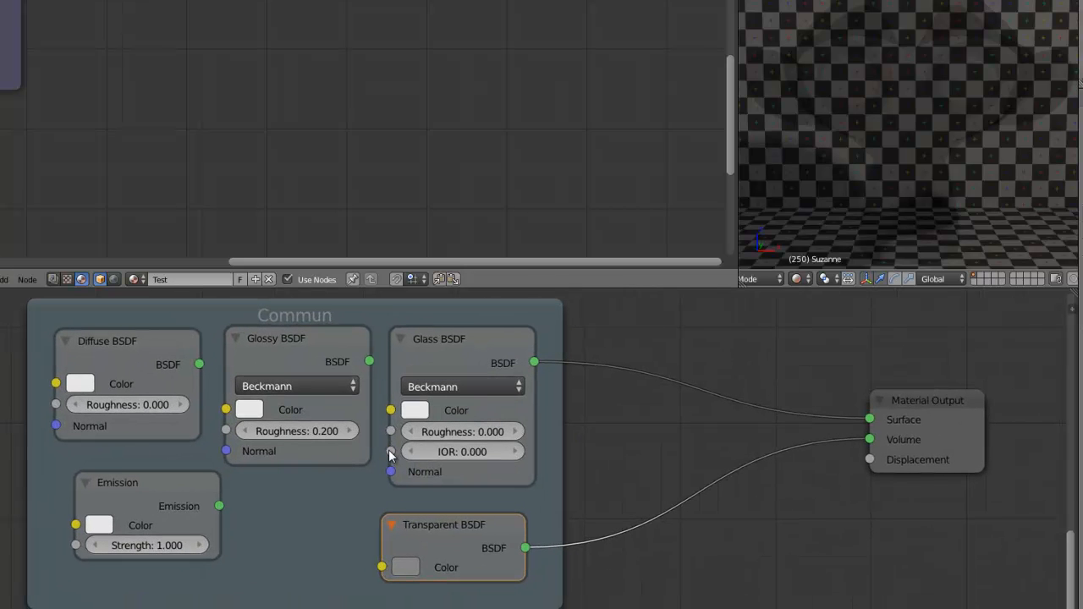
Disconnect the Transparent BSDF from the Volume input and shift the Commun frame slightly closer to the Material Output
{"action": "left_click_drag", "start_coordinate": [870, 439], "coordinate": [825, 444]}
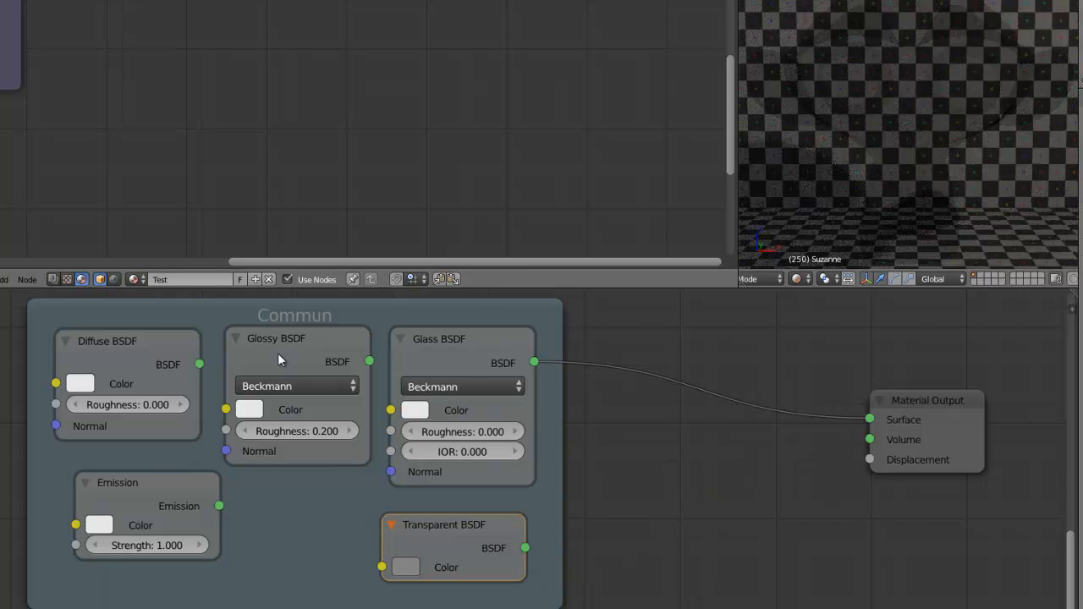
{"action": "left_click_drag", "start_coordinate": [383, 375], "coordinate": [403, 352]}
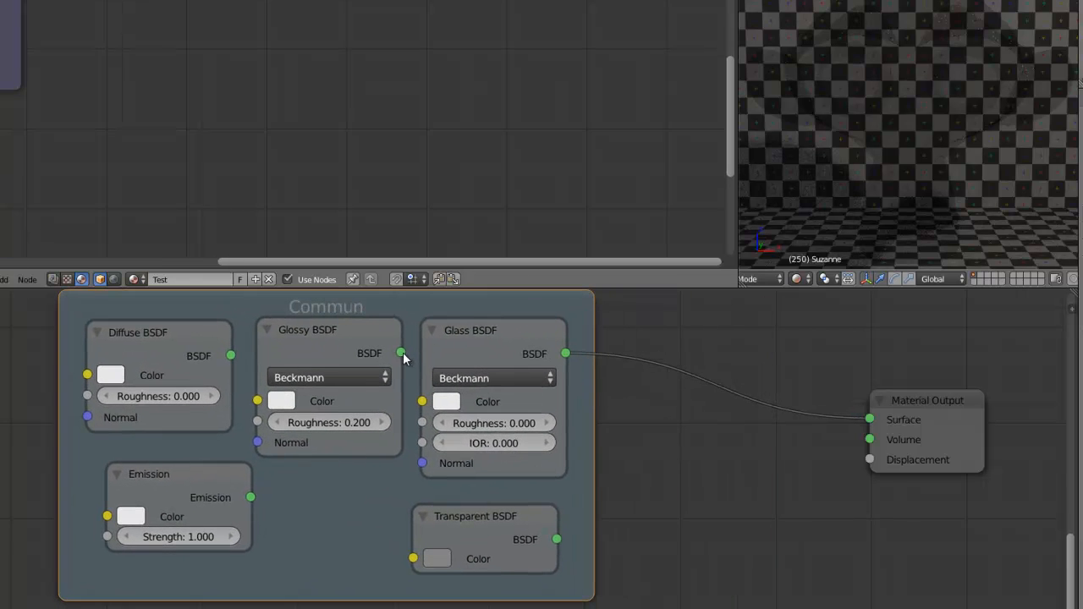
{"action": "left_click", "coordinate": [503, 421]}
{"action": "type", "text": "1.45"}
{"action": "key", "text": "Return"}
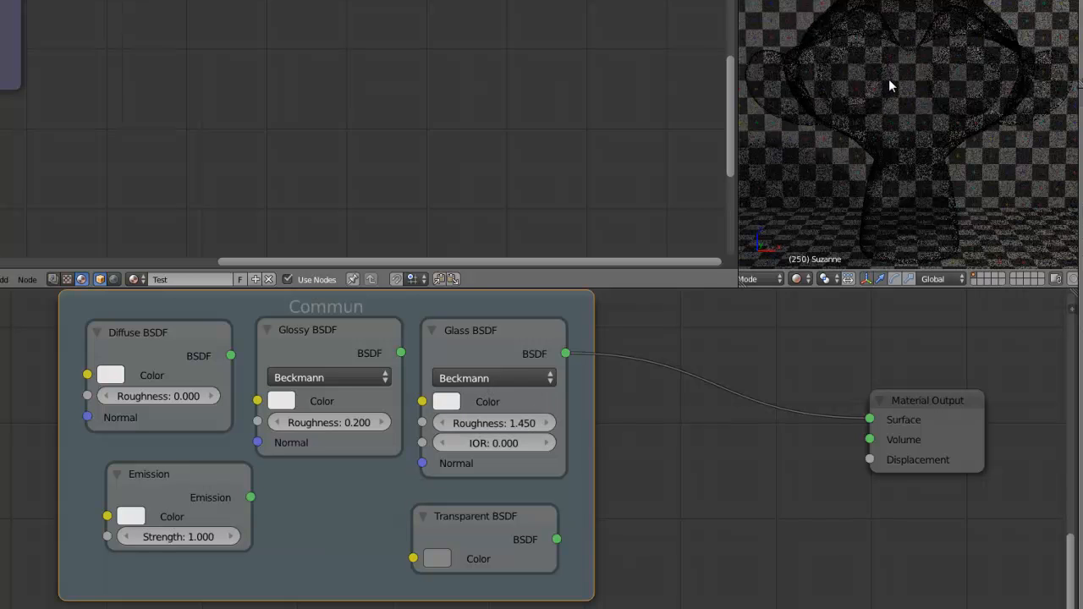
{"action": "left_click", "coordinate": [473, 423]}
{"action": "type", "text": "0"}
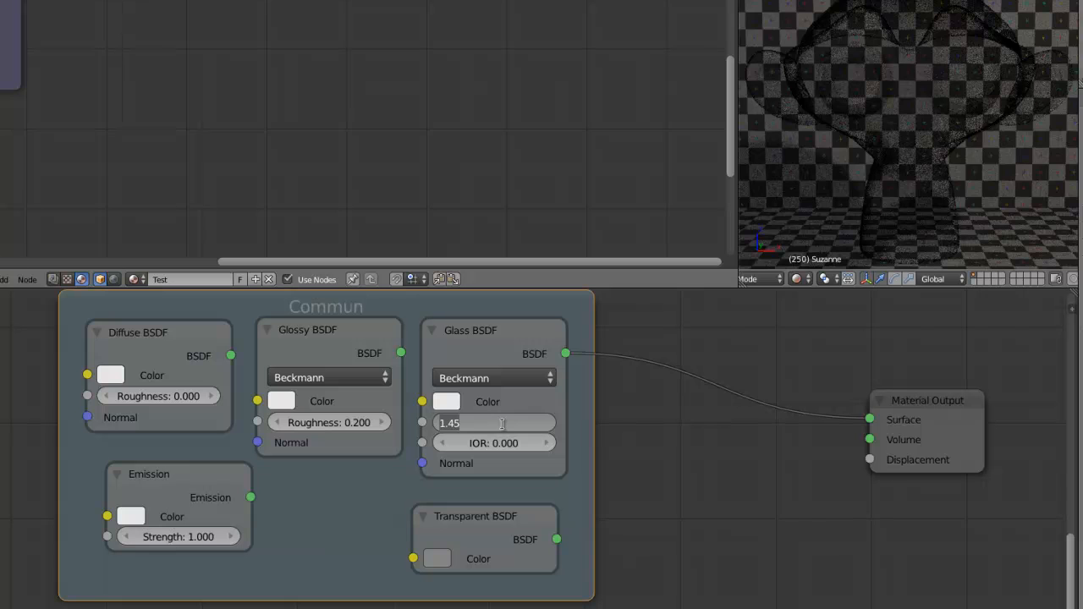
{"action": "key", "text": "Return"}
Set the Glass BSDF's IOR to 1.45
{"action": "left_click", "coordinate": [487, 444]}
{"action": "type", "text": "1"}
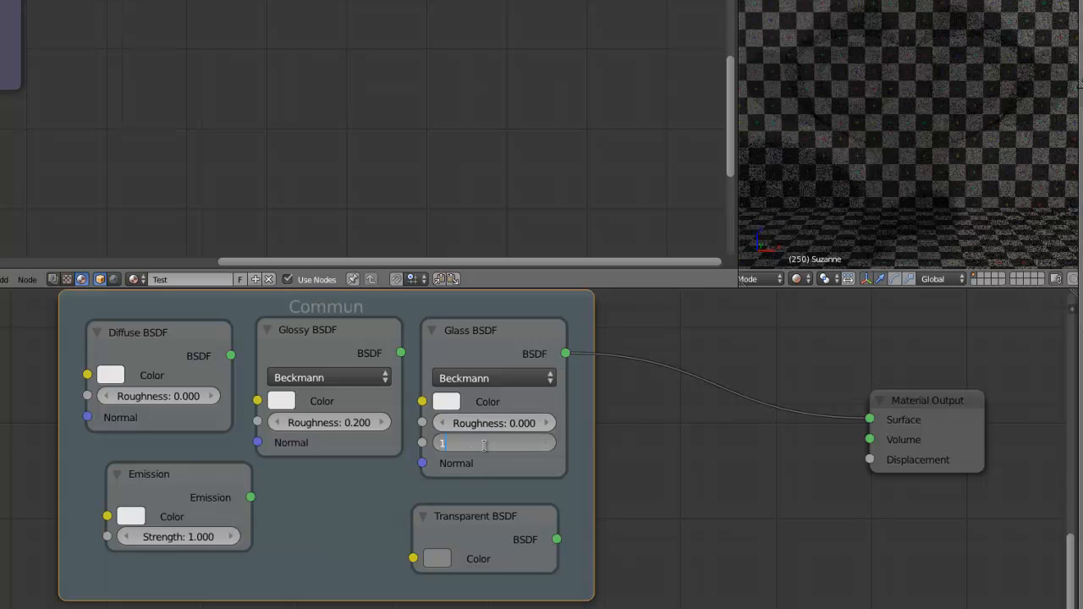
{"action": "type", "text": ".45"}
{"action": "key", "text": "Return"}
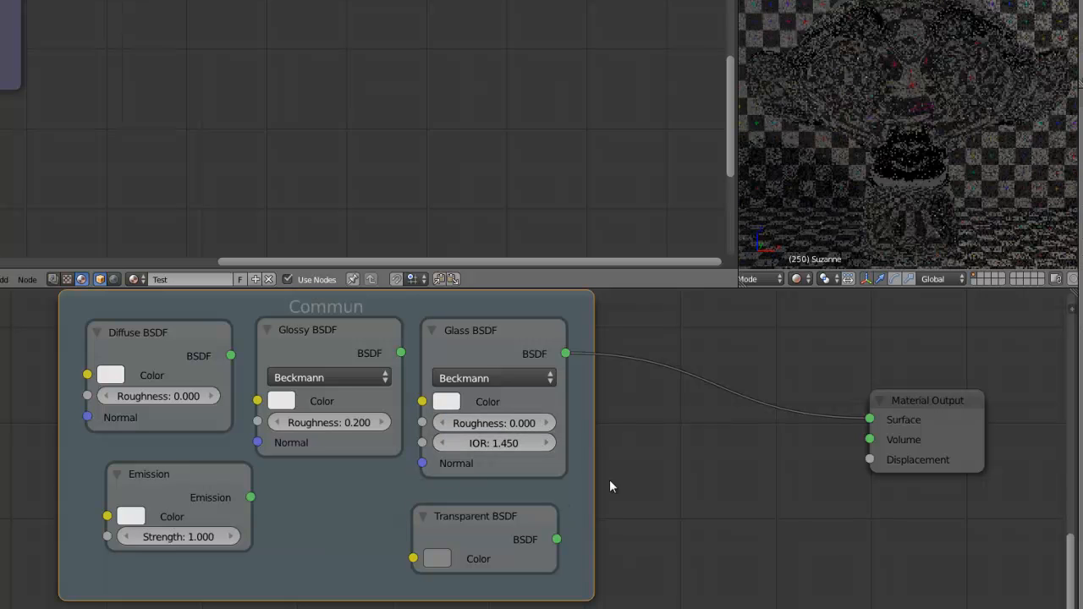
Connect the Glossy BSDF to the Material Output's Surface input and reset its Roughness to 0
{"action": "mouse_move", "coordinate": [402, 356]}
{"action": "left_mouse_down"}
{"action": "mouse_move", "coordinate": [440, 401]}
{"action": "mouse_move", "coordinate": [409, 364]}
{"action": "mouse_move", "coordinate": [779, 450]}
{"action": "mouse_move", "coordinate": [871, 418]}
{"action": "left_mouse_up"}
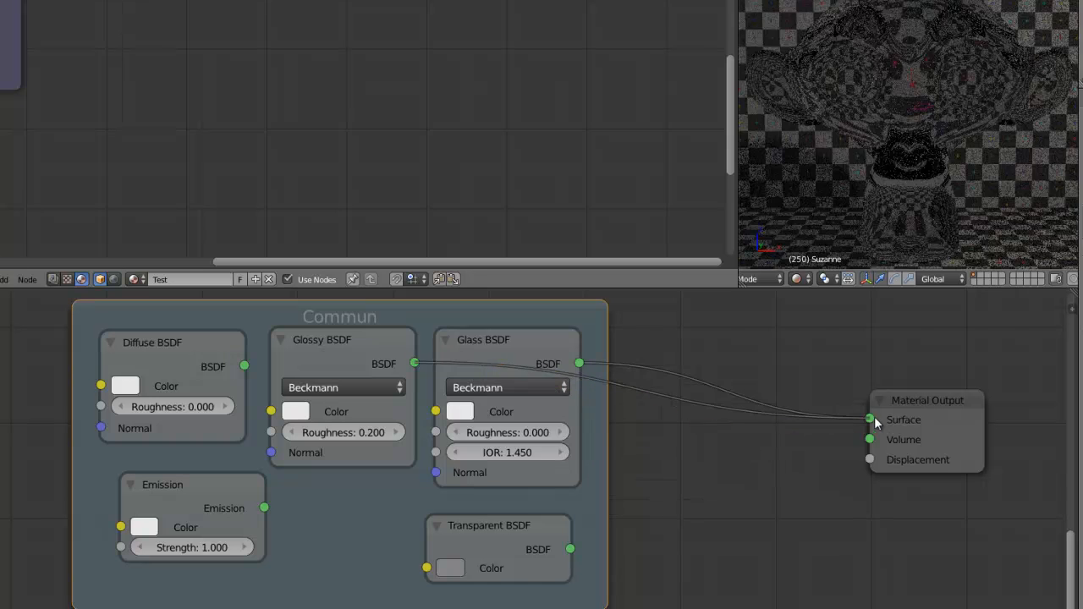
{"action": "right_click_drag", "start_coordinate": [819, 457], "coordinate": [837, 431], "text": "ctrl"}
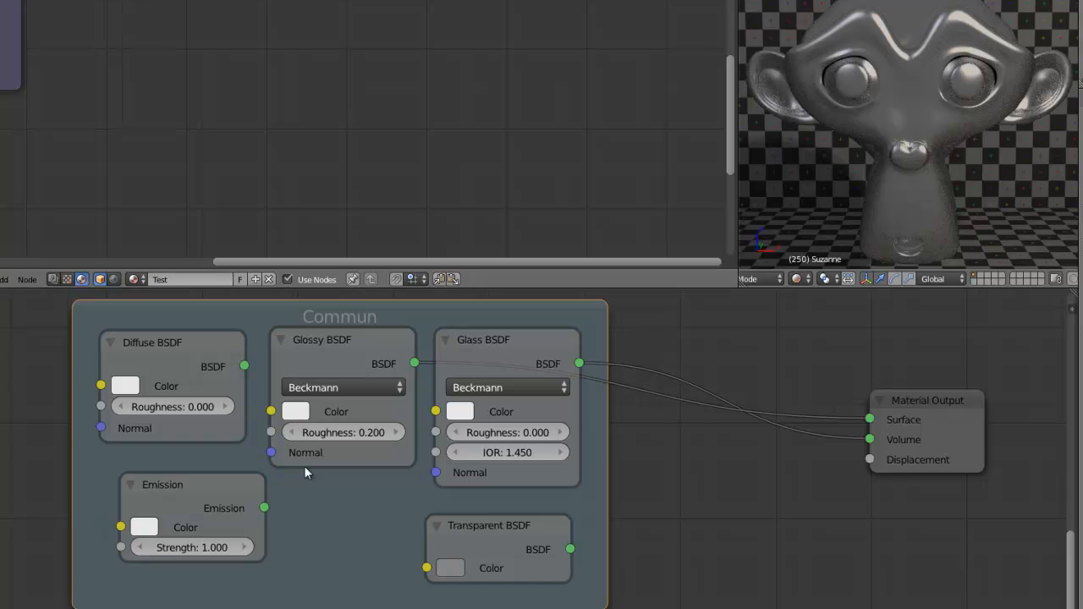
{"action": "key", "text": "BackSpace"}
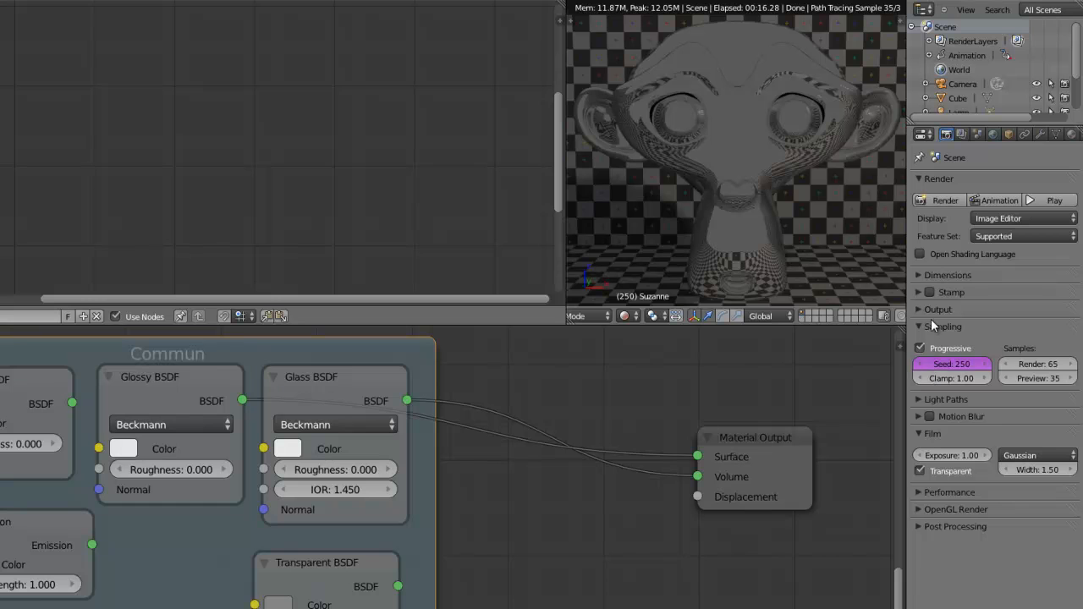
Examine the No Caustics option in the Light Paths render settings and collapse the Sampling, Light Paths and Film sections
{"action": "left_click", "coordinate": [929, 399]}
{"action": "left_click", "coordinate": [922, 504]}
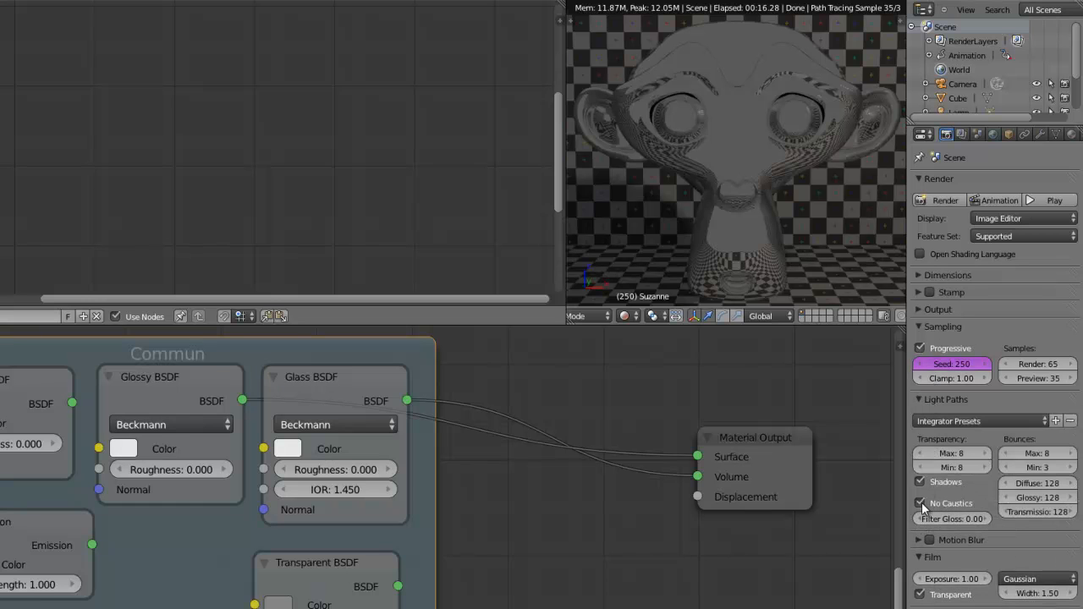
{"action": "left_click", "coordinate": [931, 326]}
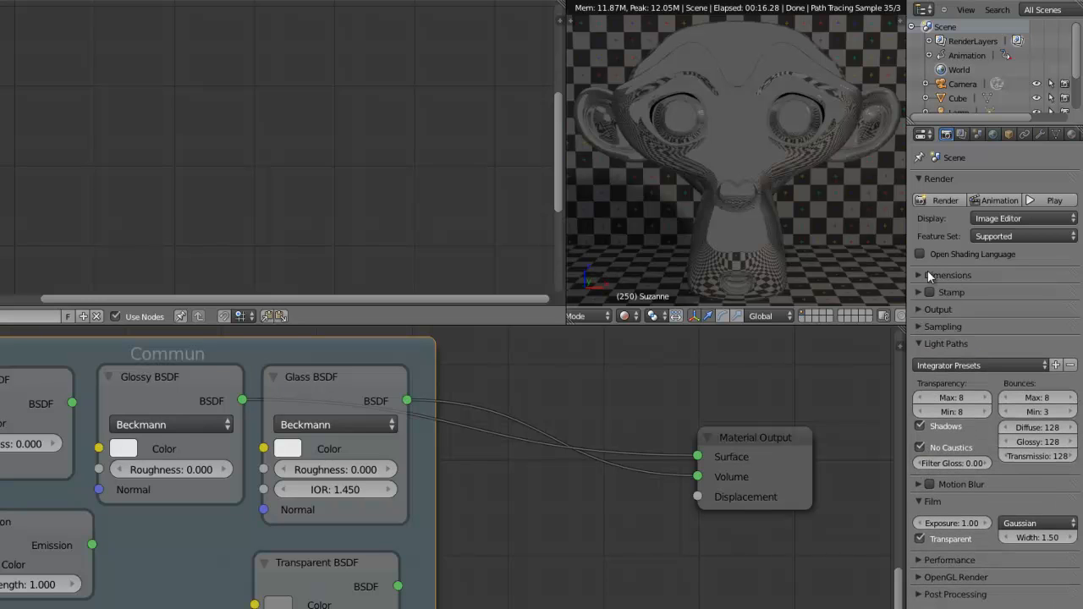
{"action": "left_click", "coordinate": [917, 342]}
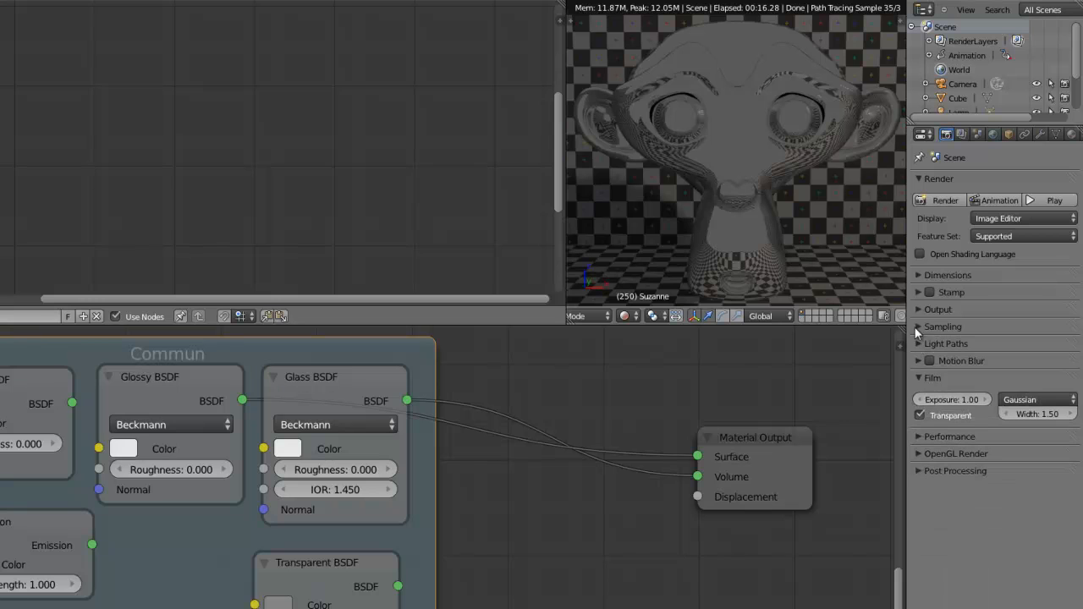
{"action": "left_click", "coordinate": [929, 380]}
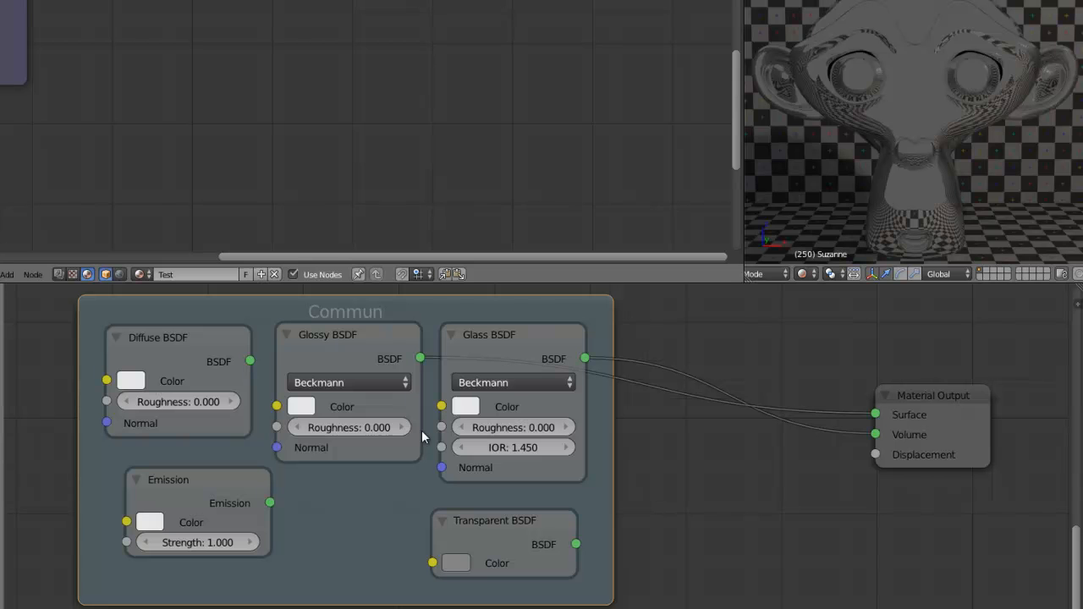
Raise the Glossy BSDF's Roughness through 0.1 to 0.2 and examine the reflections on Suzanne near and far
{"action": "left_click", "coordinate": [403, 427]}
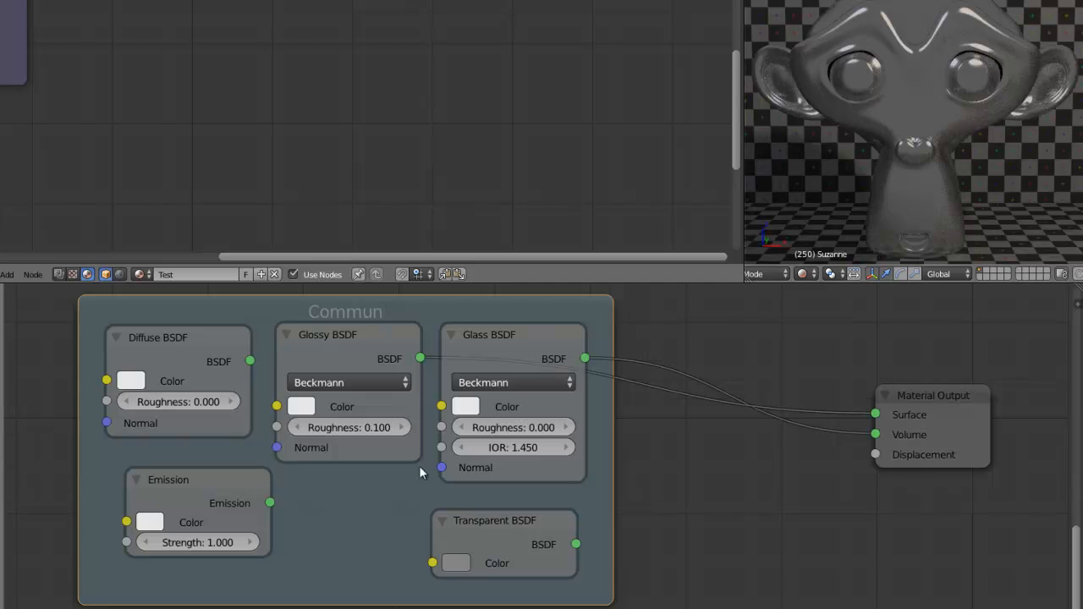
{"action": "left_click", "coordinate": [404, 425]}
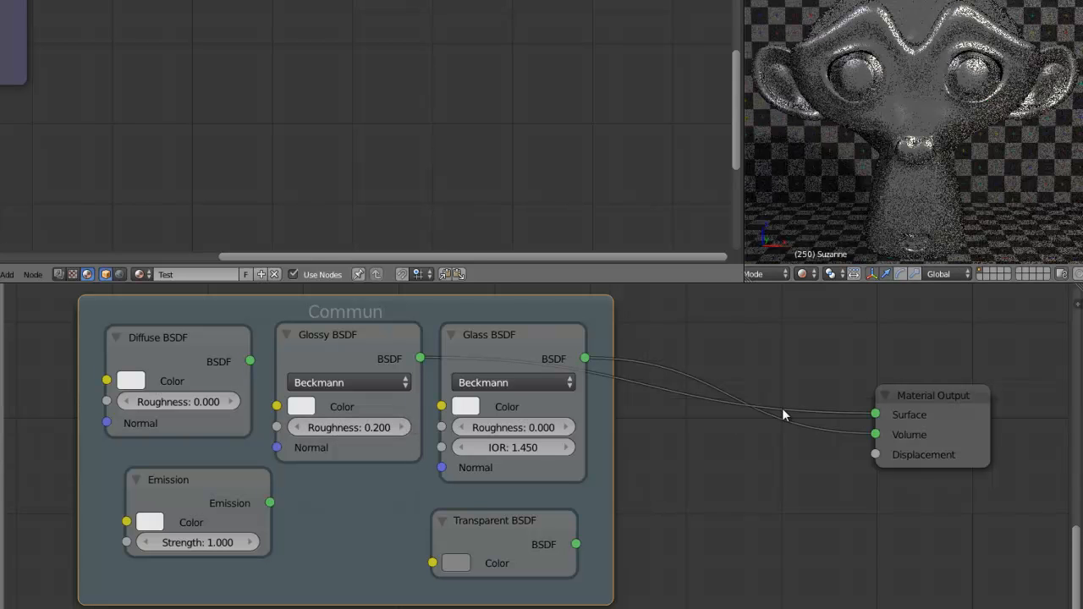
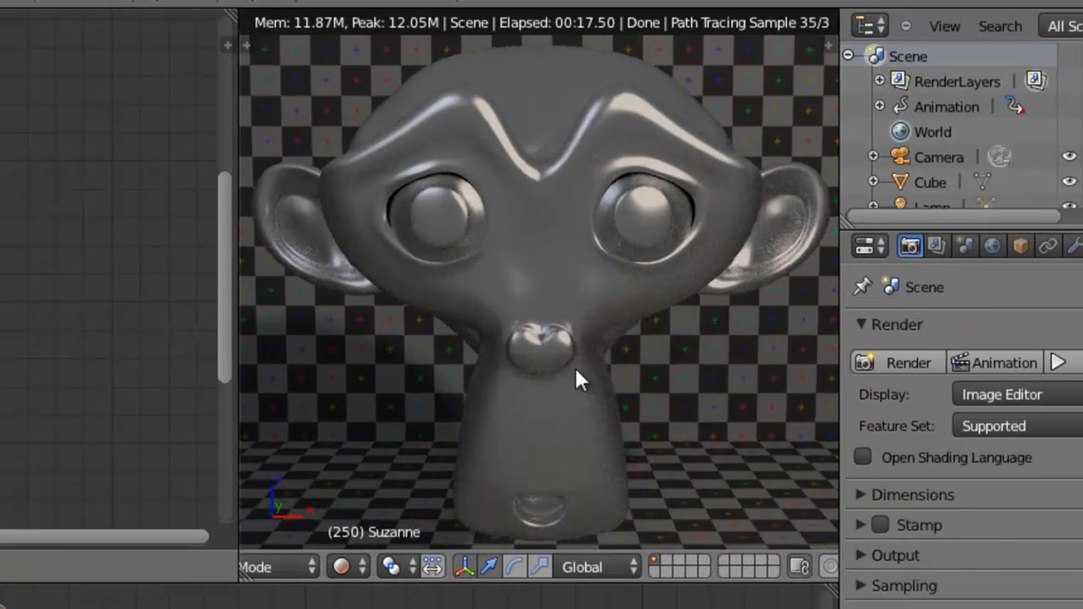
{"action": "scroll", "coordinate": [943, 147], "scroll_direction": "up", "scroll_amount": 2}
{"action": "scroll", "coordinate": [569, 357], "scroll_direction": "up", "scroll_amount": 3}
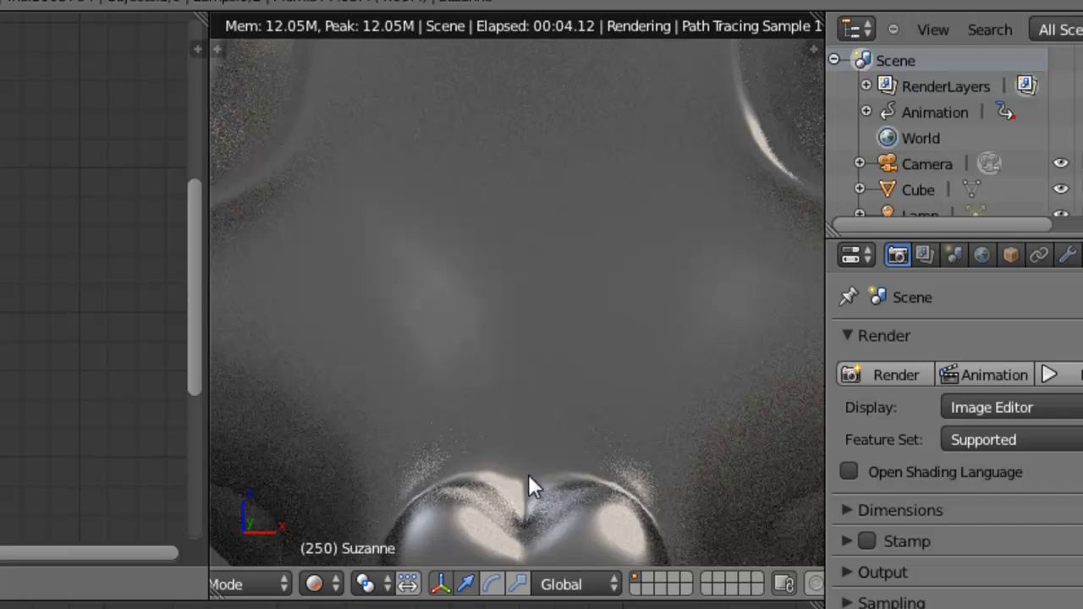
{"action": "scroll", "coordinate": [548, 396], "scroll_direction": "down", "scroll_amount": 3}
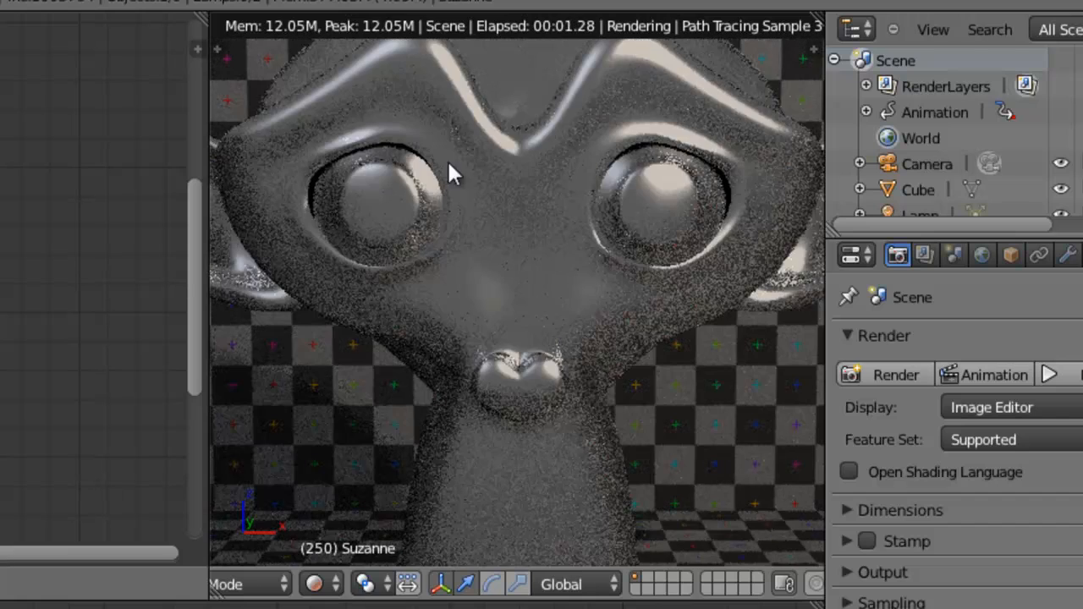
{"action": "scroll", "coordinate": [517, 291], "scroll_direction": "down", "scroll_amount": 4}
{"action": "scroll", "coordinate": [521, 301], "scroll_direction": "down", "scroll_amount": 2}
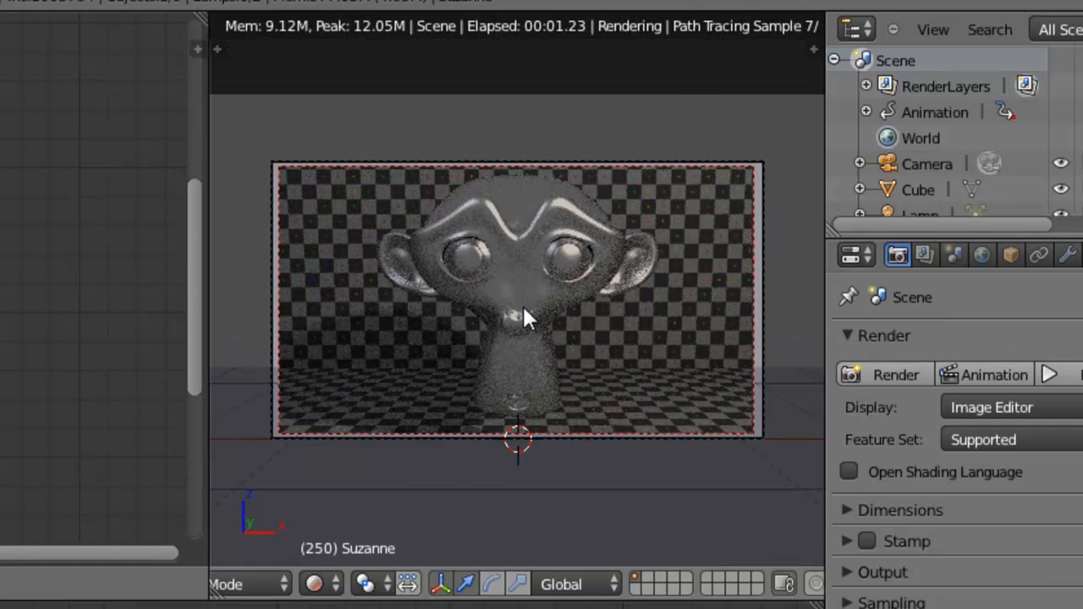
{"action": "scroll", "coordinate": [462, 306], "scroll_direction": "up", "scroll_amount": 6}
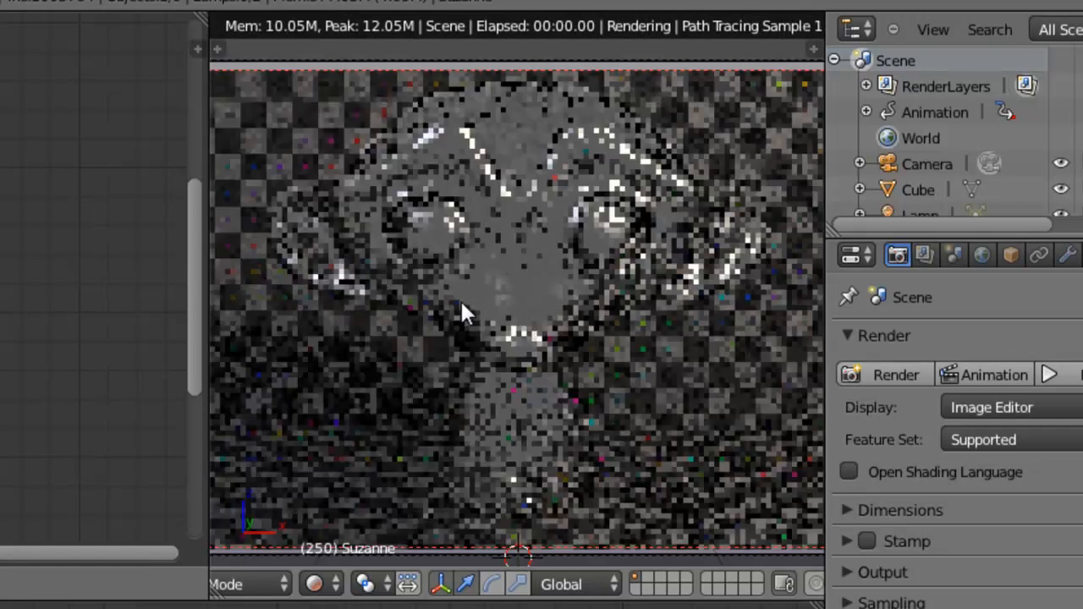
{"action": "scroll", "coordinate": [470, 300], "scroll_direction": "down", "scroll_amount": 6}
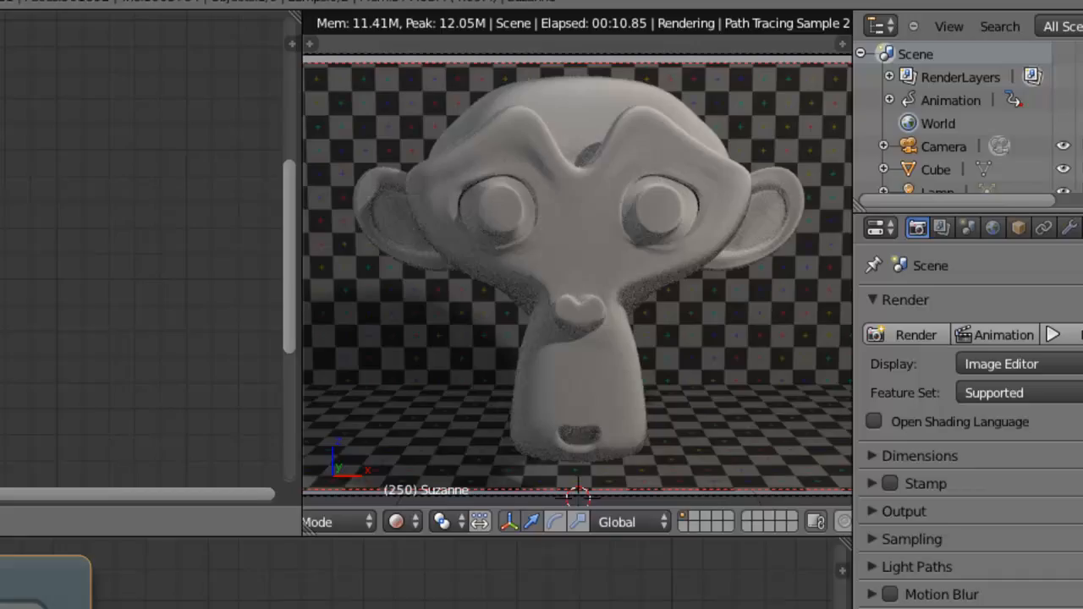
Vary the Glossy BSDF's Roughness to compare renders, passing through 0.3 and 0.5 and finishing at 0.4
{"action": "left_click", "coordinate": [150, 485]}
{"action": "left_click", "coordinate": [216, 452]}
{"action": "left_click", "coordinate": [216, 452]}
{"action": "left_click", "coordinate": [215, 452]}
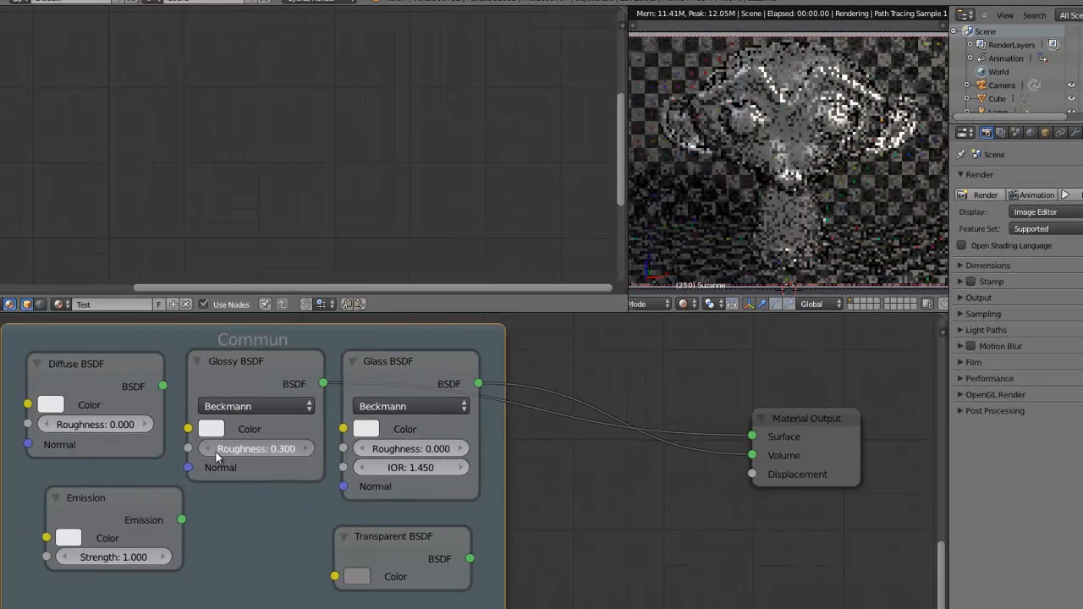
{"action": "left_click", "coordinate": [216, 452]}
{"action": "left_click", "coordinate": [308, 448]}
{"action": "left_click", "coordinate": [308, 449]}
{"action": "left_click", "coordinate": [308, 448]}
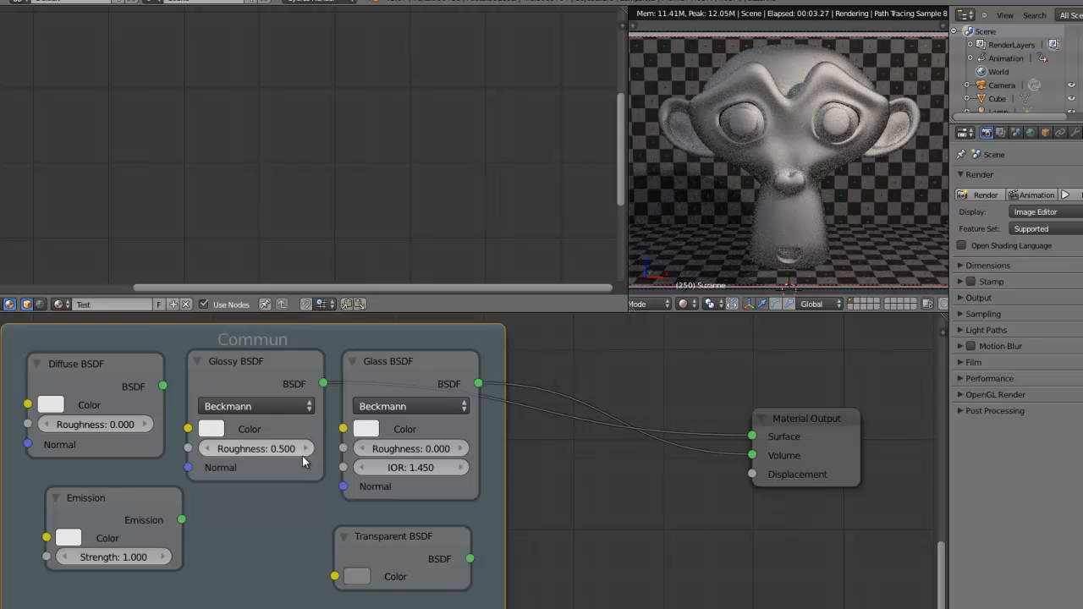
{"action": "left_click", "coordinate": [210, 447]}
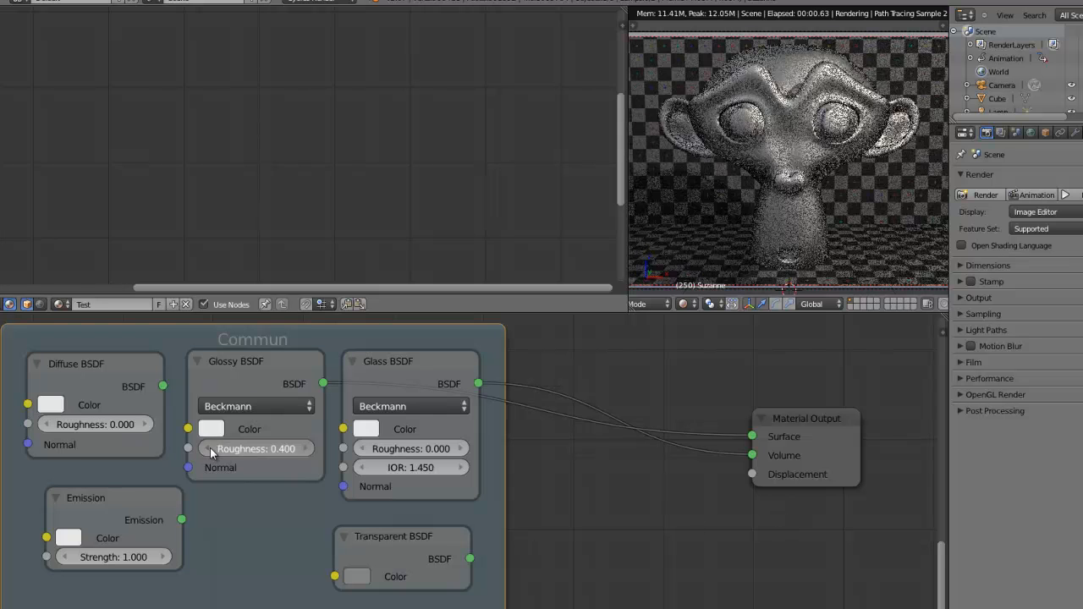
Vary the Glossy BSDF's Roughness through 0.3 and 0.4 to compare renders, finishing at 0.2
{"action": "left_click", "coordinate": [210, 448]}
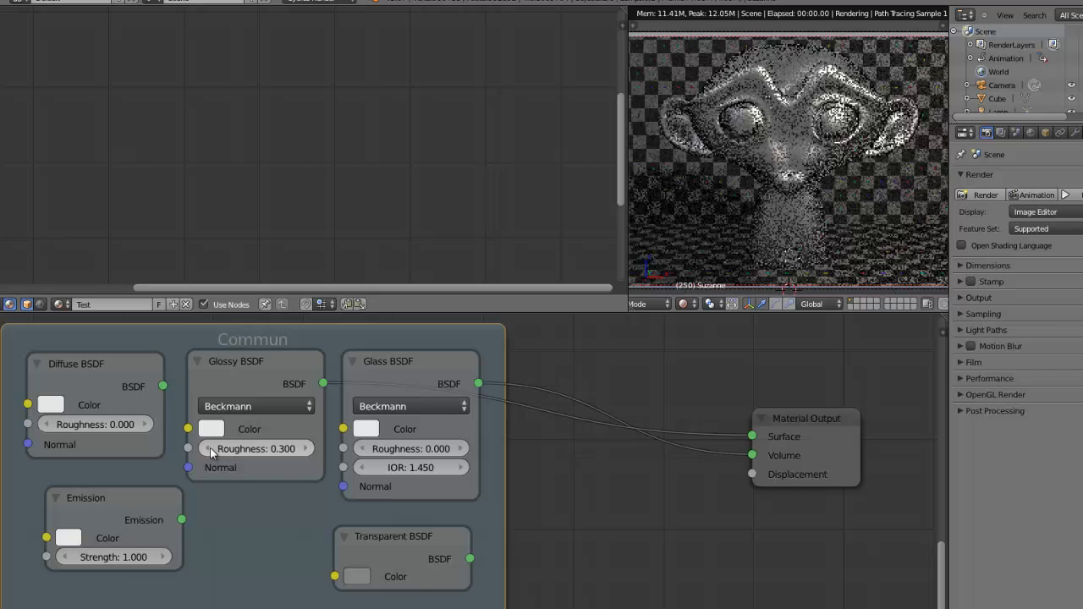
{"action": "left_click", "coordinate": [306, 449]}
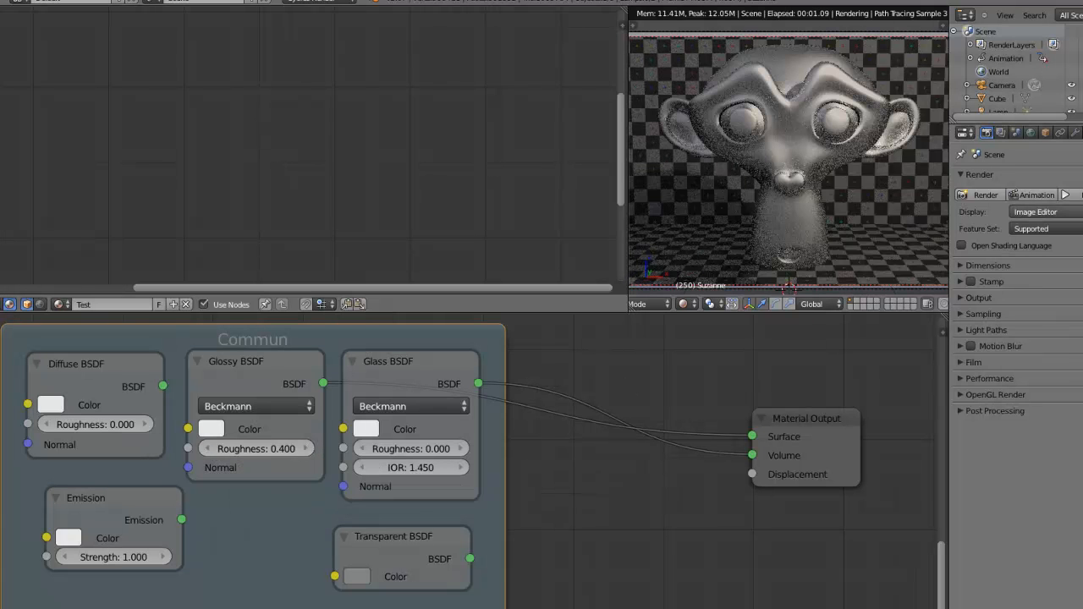
{"action": "left_click", "coordinate": [241, 448]}
{"action": "type", "text": "0.2"}
{"action": "key", "text": "Return"}
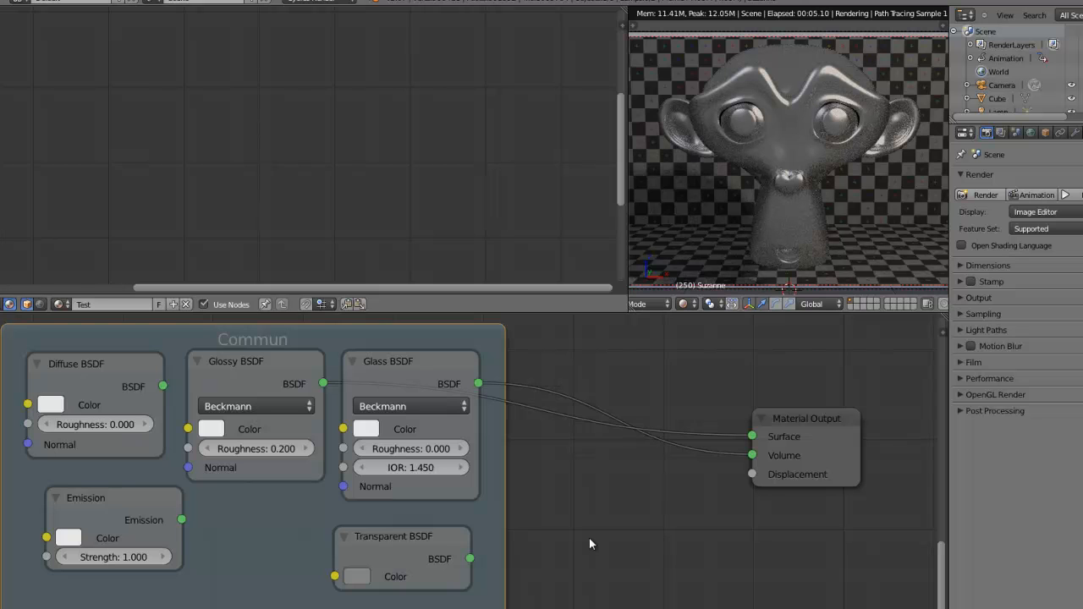
Connect the Diffuse BSDF to the Material Output's Surface input and remove the Glass BSDF's link to Volume
{"action": "scroll", "coordinate": [571, 499], "scroll_direction": "down", "scroll_amount": 2}
{"action": "scroll", "coordinate": [570, 503], "scroll_direction": "up", "scroll_amount": 2}
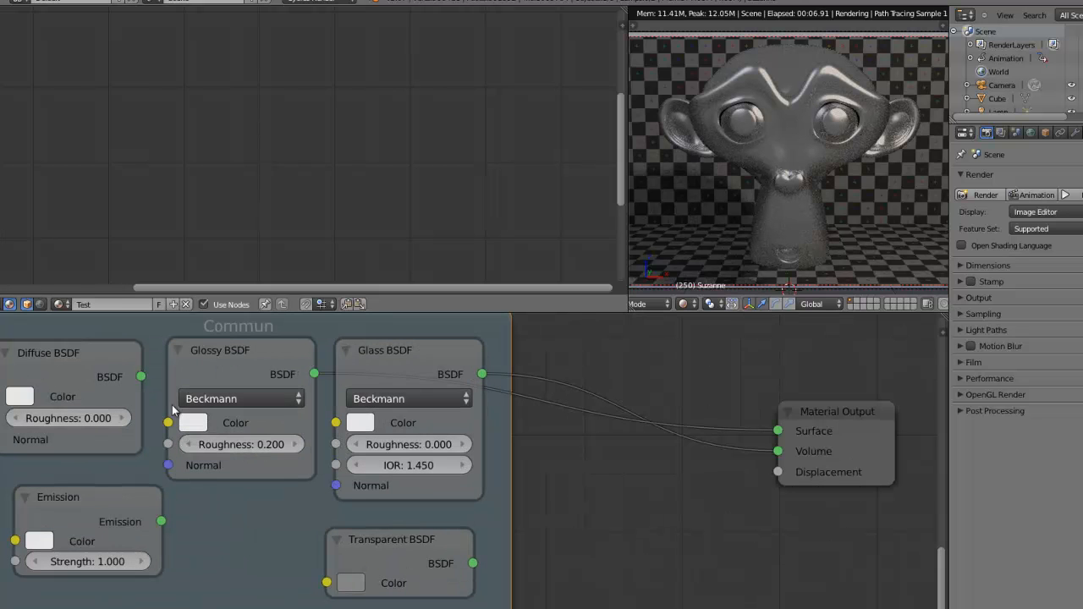
{"action": "mouse_move", "coordinate": [263, 379]}
{"action": "left_mouse_down"}
{"action": "mouse_move", "coordinate": [258, 370]}
{"action": "mouse_move", "coordinate": [262, 379]}
{"action": "left_mouse_up"}
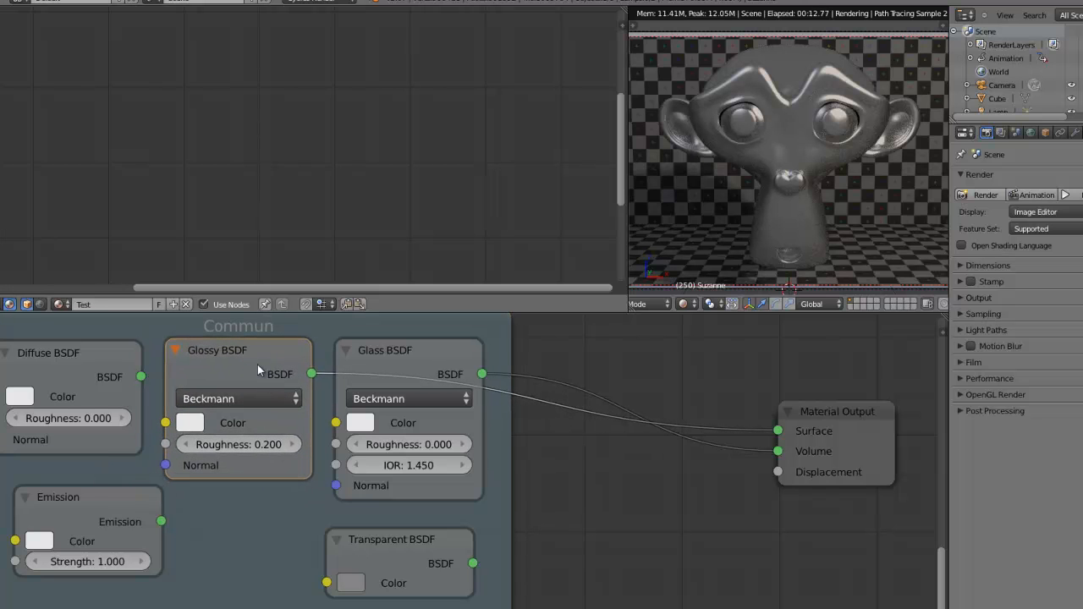
{"action": "scroll", "coordinate": [257, 365], "scroll_direction": "down", "scroll_amount": 1}
{"action": "scroll", "coordinate": [278, 377], "scroll_direction": "up", "scroll_amount": 1}
{"action": "scroll", "coordinate": [293, 364], "scroll_direction": "down", "scroll_amount": 2}
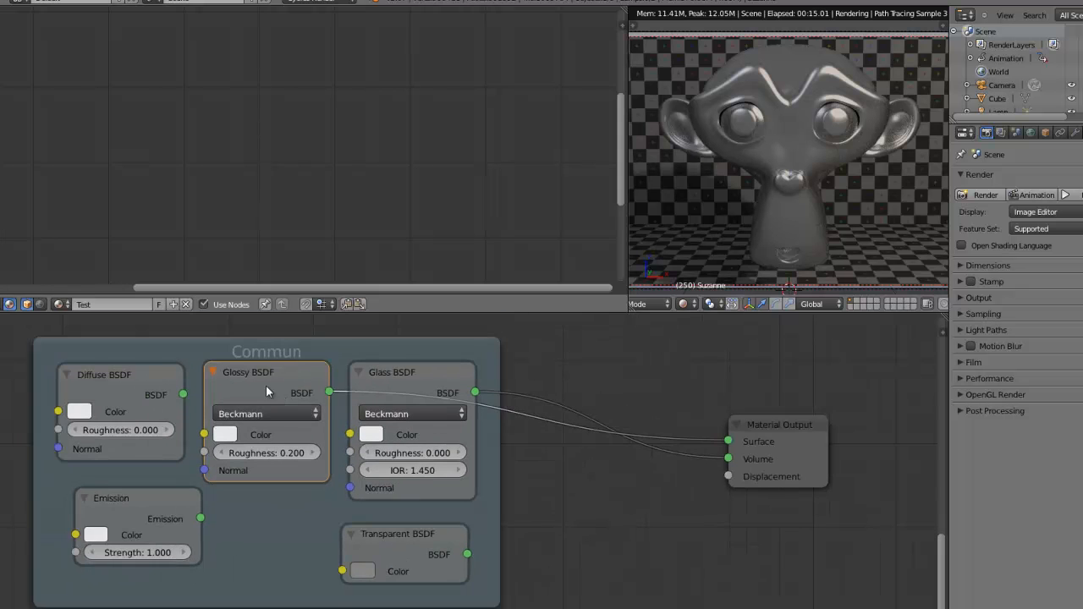
{"action": "scroll", "coordinate": [258, 423], "scroll_direction": "up", "scroll_amount": 2}
{"action": "middle_click_drag", "start_coordinate": [143, 375], "coordinate": [221, 364]}
{"action": "left_click_drag", "start_coordinate": [214, 360], "coordinate": [777, 431]}
{"action": "scroll", "coordinate": [611, 518], "scroll_direction": "down", "scroll_amount": 3}
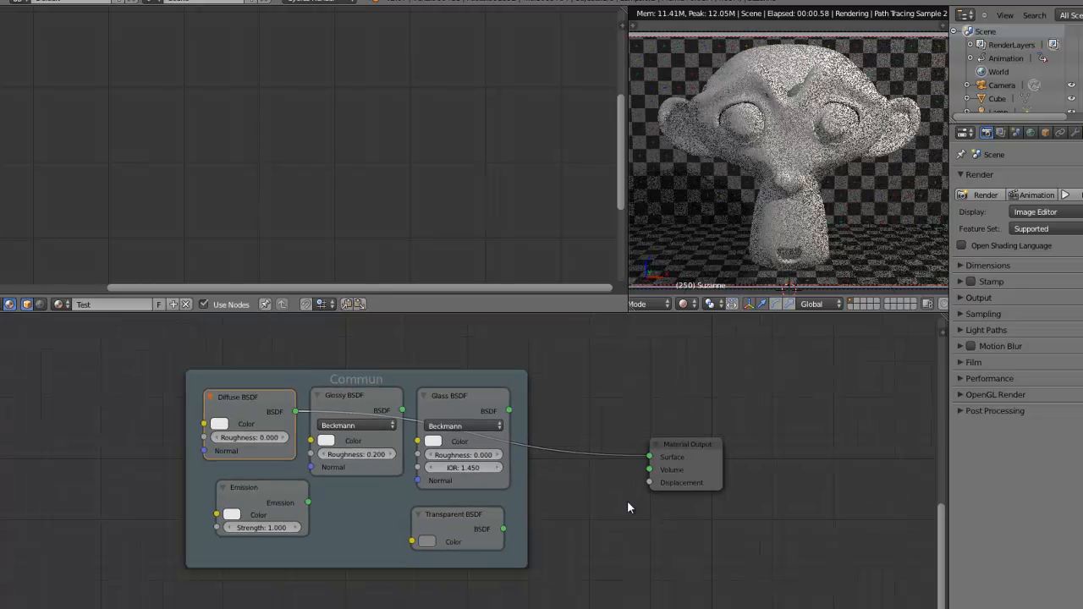
Examine the diffuse shading on Suzanne up close and open the list of render engines
{"action": "scroll", "coordinate": [587, 515], "scroll_direction": "up", "scroll_amount": 3}
{"action": "scroll", "coordinate": [511, 519], "scroll_direction": "up", "scroll_amount": 1}
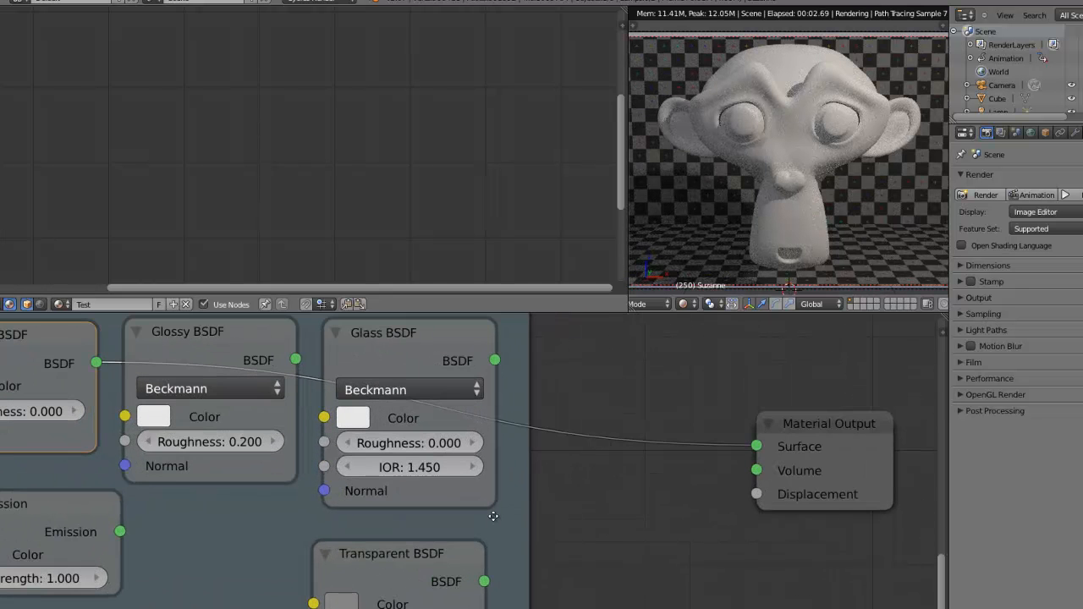
{"action": "scroll", "coordinate": [788, 107], "scroll_direction": "up", "scroll_amount": 2}
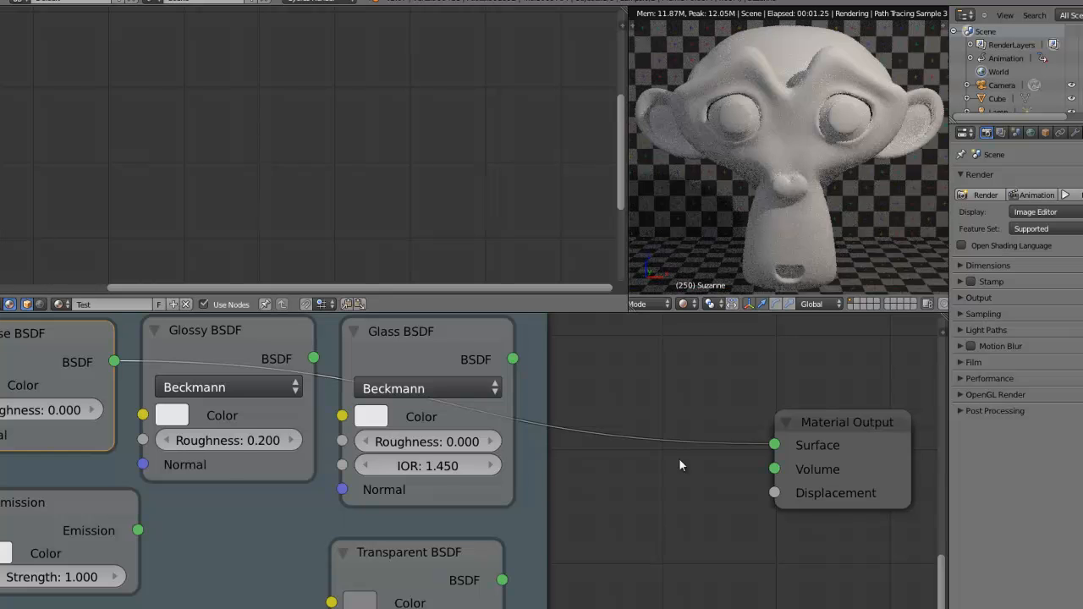
{"action": "scroll", "coordinate": [592, 503], "scroll_direction": "down", "scroll_amount": 2}
{"action": "scroll", "coordinate": [590, 502], "scroll_direction": "up", "scroll_amount": 2}
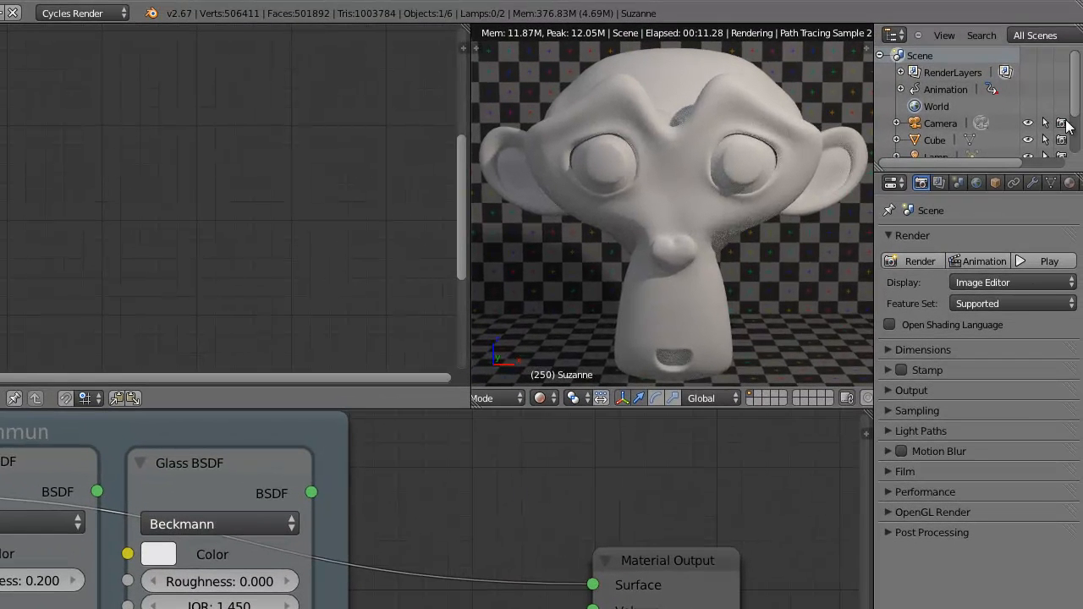
{"action": "left_click", "coordinate": [72, 13]}
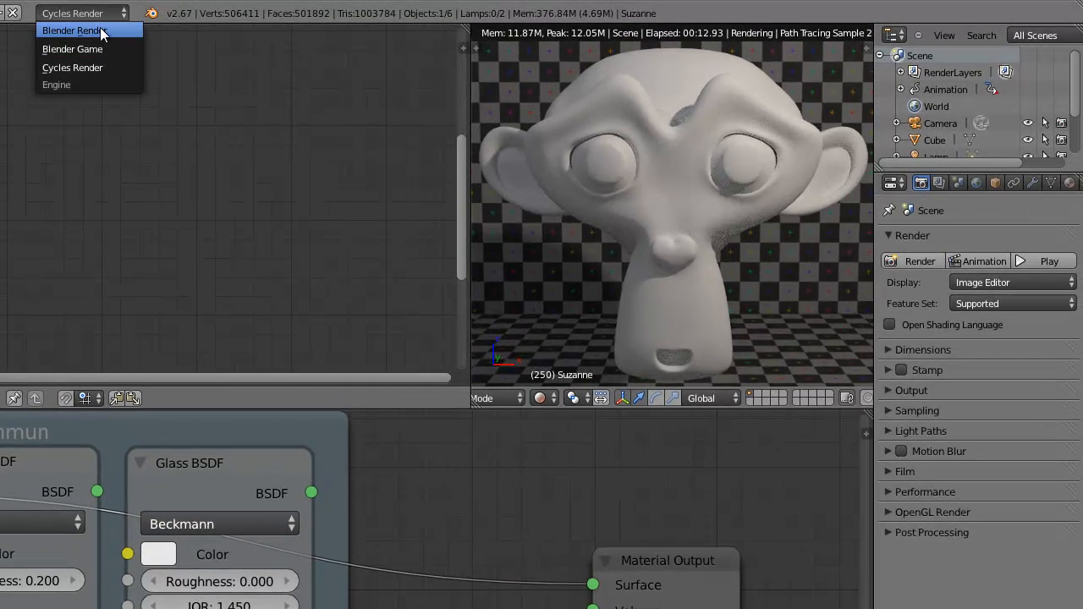
Switch the render engine to Blender Render and add a new material to Suzanne alongside the Test material
{"action": "left_click", "coordinate": [74, 30]}
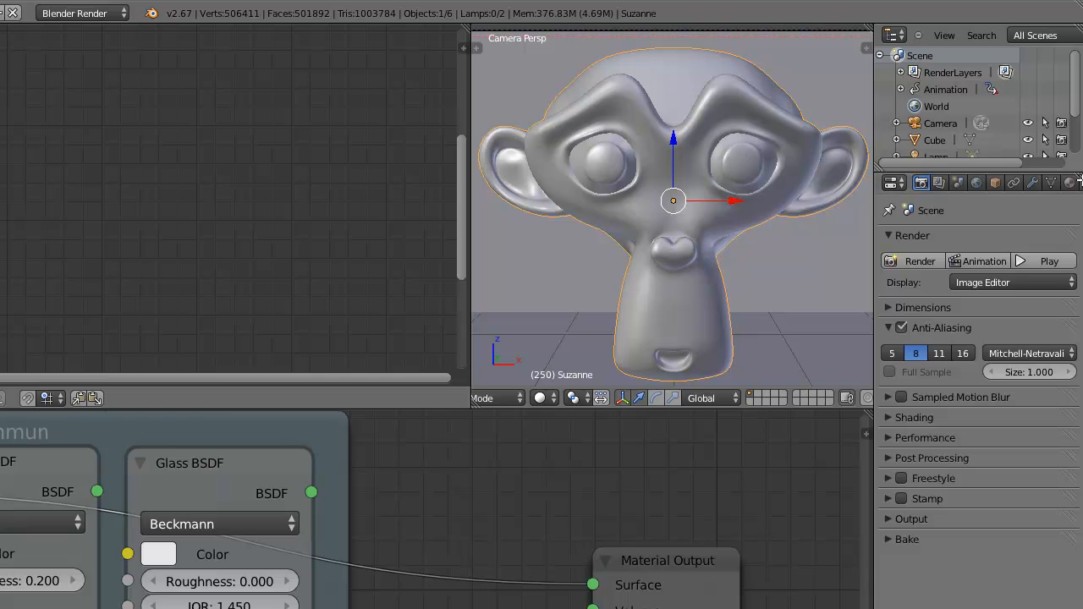
{"action": "left_click", "coordinate": [1070, 183]}
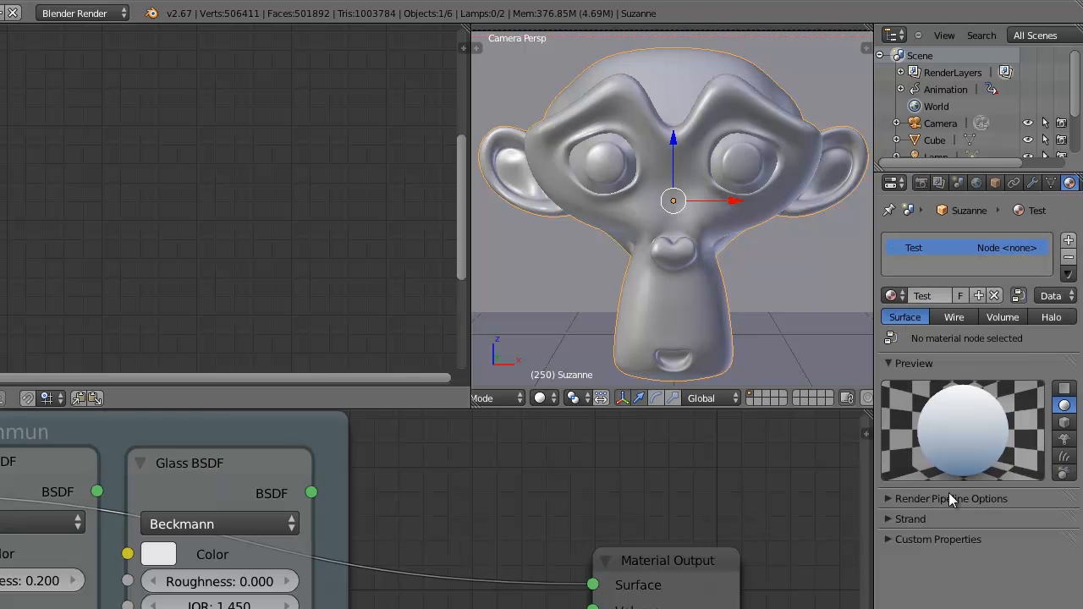
{"action": "left_click", "coordinate": [1067, 240]}
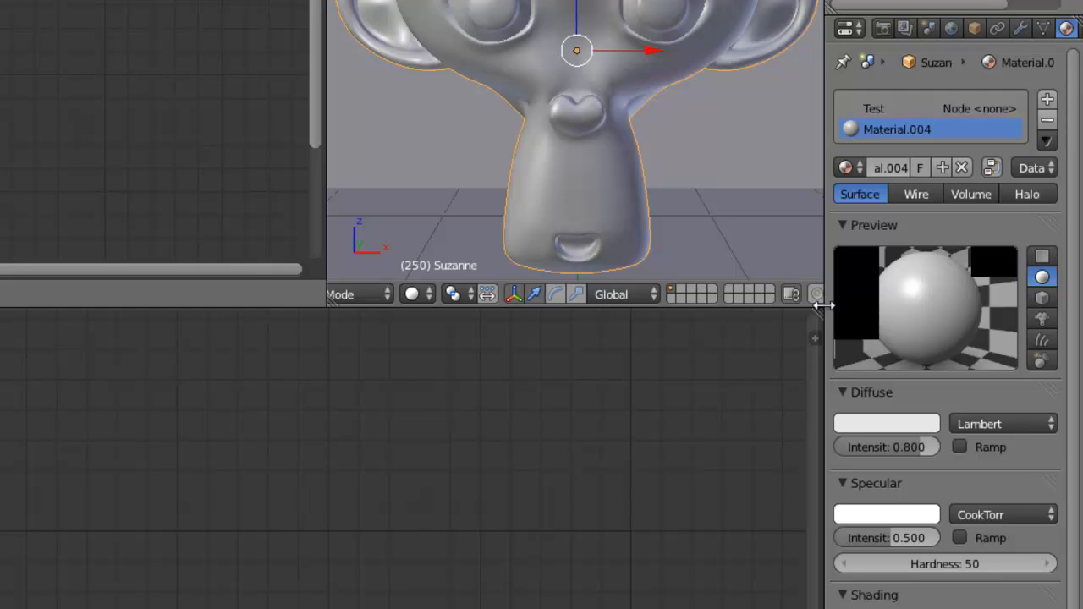
{"action": "left_click_drag", "start_coordinate": [821, 306], "coordinate": [814, 311]}
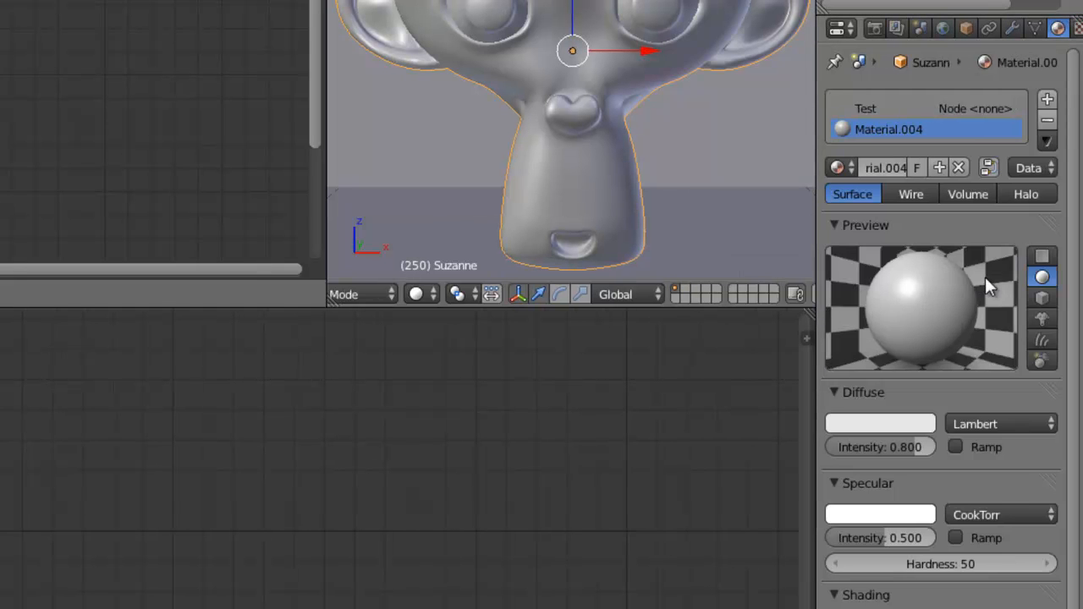
Set the new material's diffuse intensity to about 0.763, specular intensity to about 0.825 and hardness to 78
{"action": "mouse_move", "coordinate": [895, 447]}
{"action": "left_mouse_down"}
{"action": "mouse_move", "coordinate": [823, 446]}
{"action": "mouse_move", "coordinate": [923, 447]}
{"action": "mouse_move", "coordinate": [897, 451]}
{"action": "left_mouse_up"}
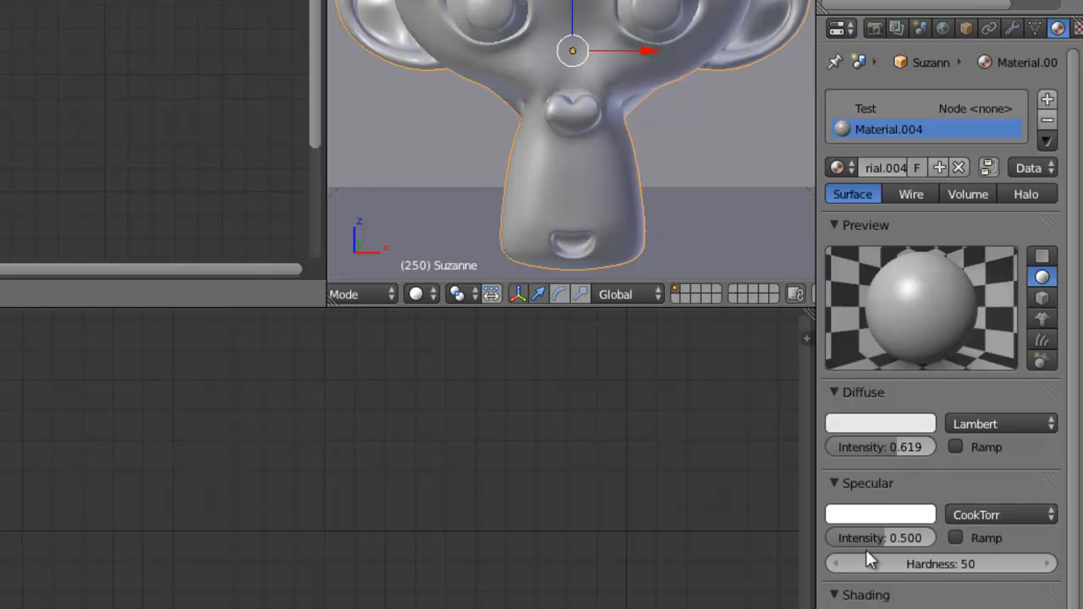
{"action": "left_click", "coordinate": [859, 425]}
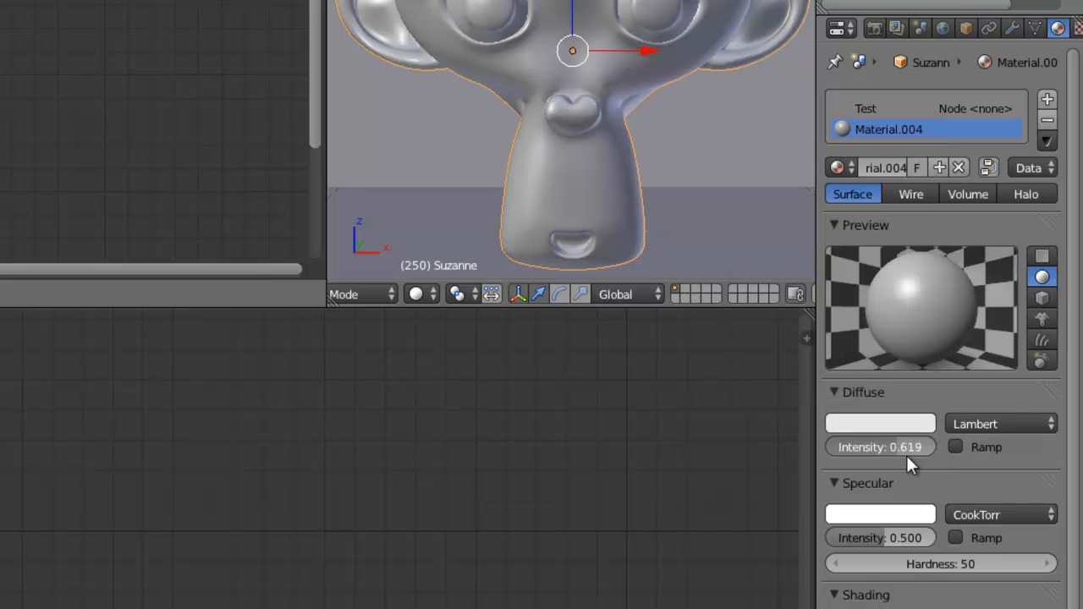
{"action": "left_click_drag", "start_coordinate": [906, 453], "coordinate": [922, 451]}
{"action": "left_click_drag", "start_coordinate": [885, 537], "coordinate": [973, 559]}
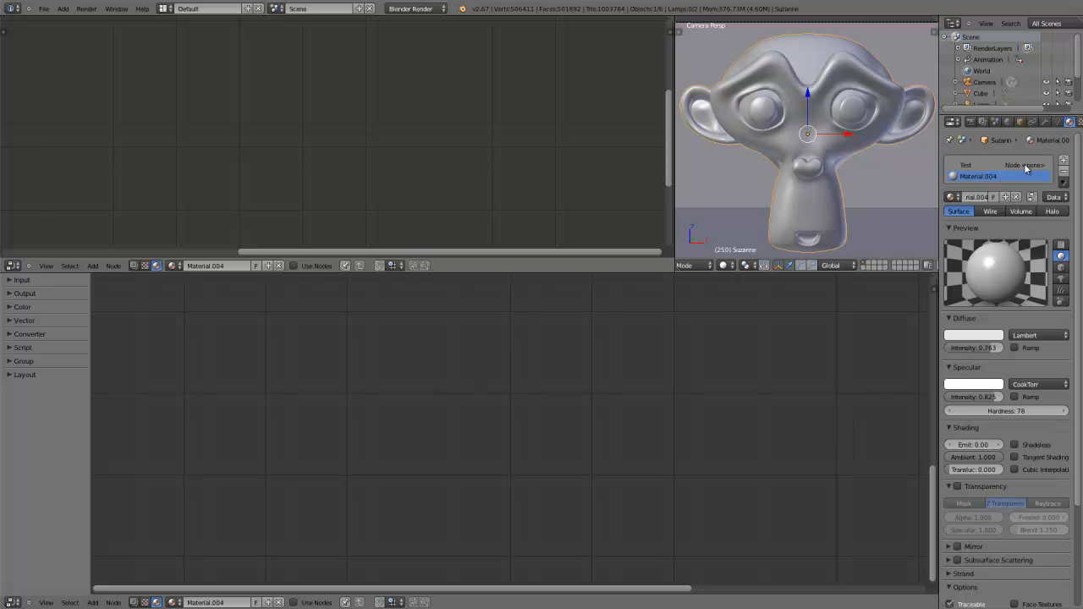
Make Test the active material slot on Suzanne and switch the render engine to Cycles Render
{"action": "left_click", "coordinate": [1027, 166]}
{"action": "left_click", "coordinate": [402, 9]}
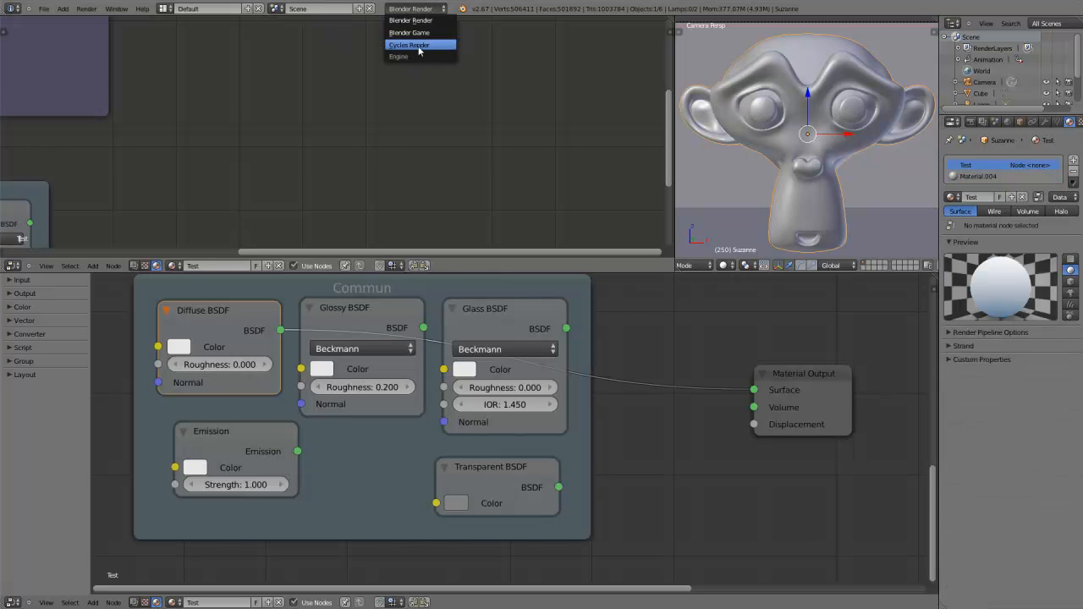
{"action": "left_click", "coordinate": [408, 45]}
{"action": "scroll", "coordinate": [325, 430], "scroll_direction": "down", "scroll_amount": 2}
{"action": "scroll", "coordinate": [325, 430], "scroll_direction": "up", "scroll_amount": 1}
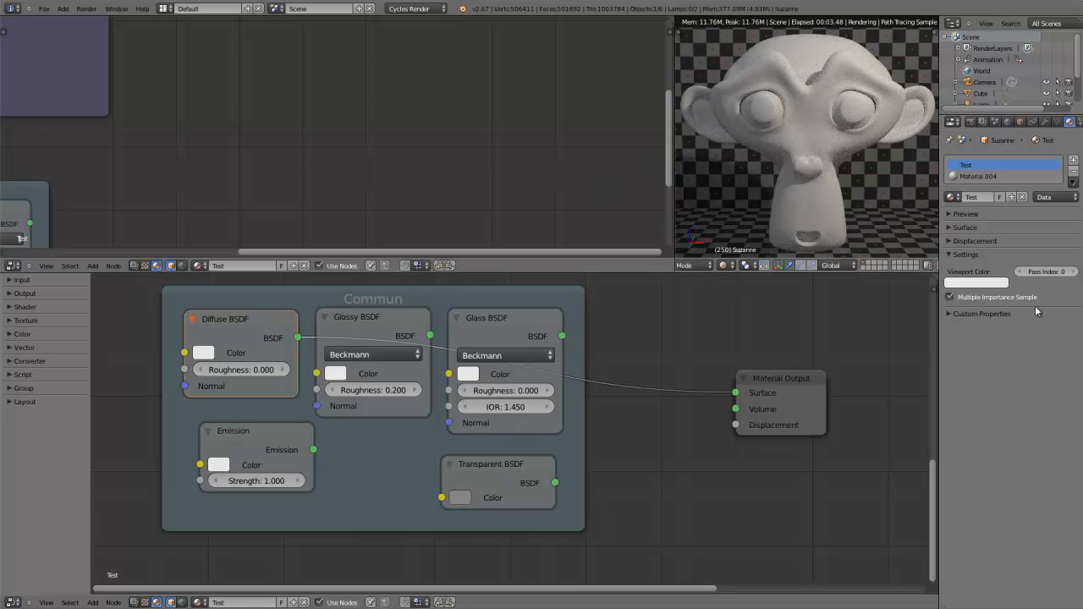
{"action": "left_click", "coordinate": [976, 255]}
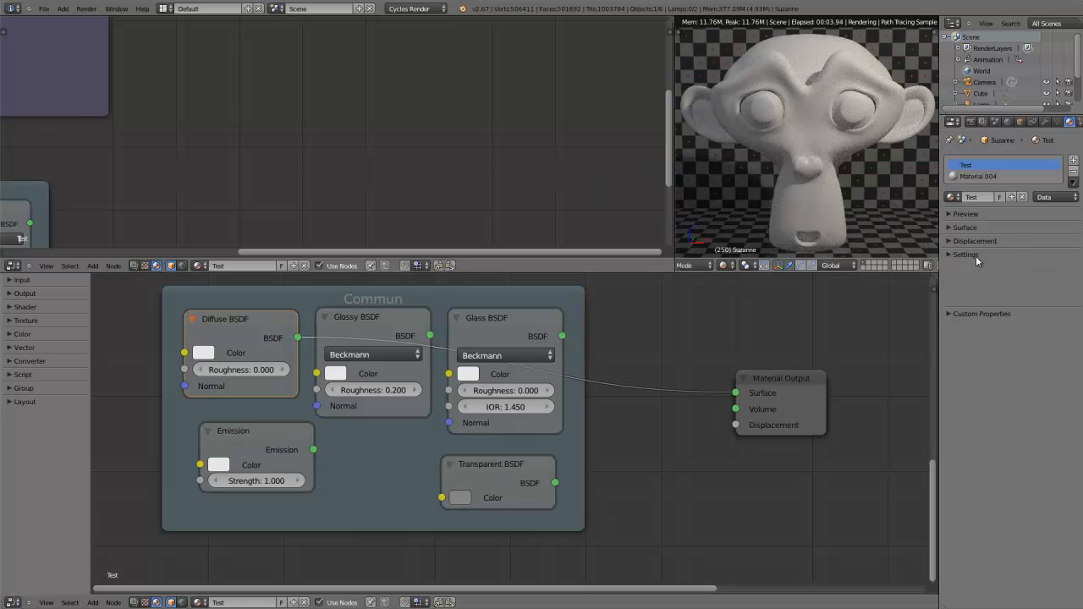
Set the Diffuse BSDF color to blue and raise its roughness to 0.400, finally to 1.000
{"action": "left_click", "coordinate": [203, 353]}
{"action": "left_click", "coordinate": [303, 168]}
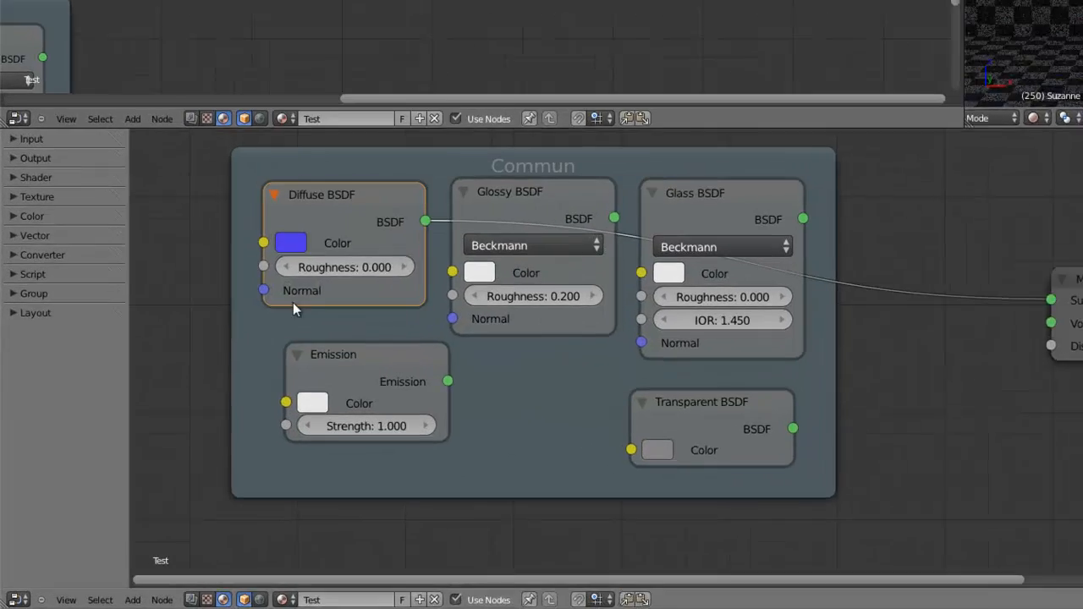
{"action": "left_click_drag", "start_coordinate": [254, 353], "coordinate": [413, 352]}
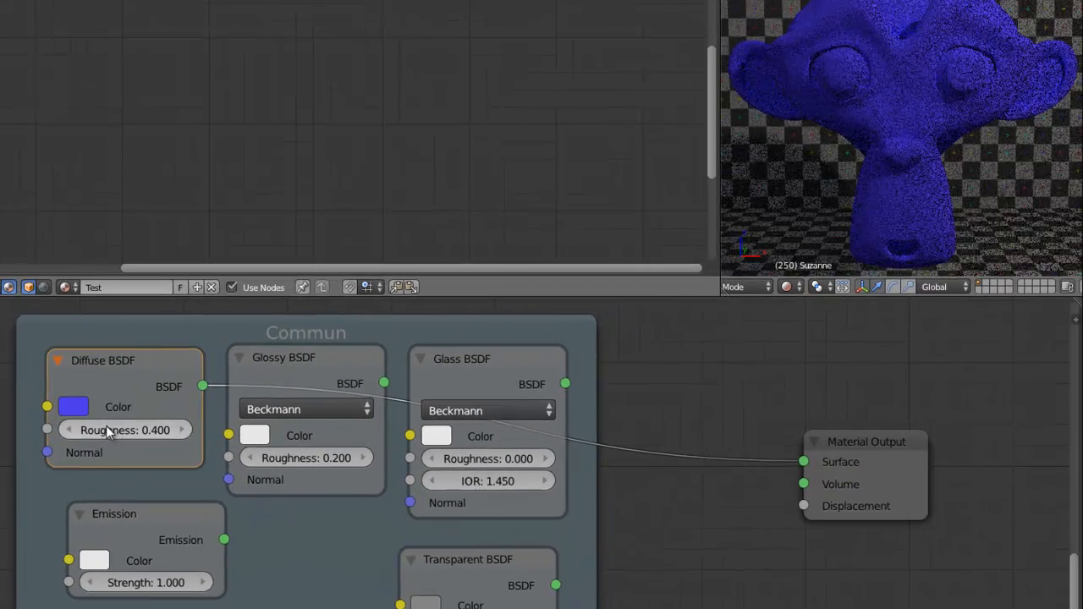
{"action": "left_click_drag", "start_coordinate": [158, 388], "coordinate": [577, 378]}
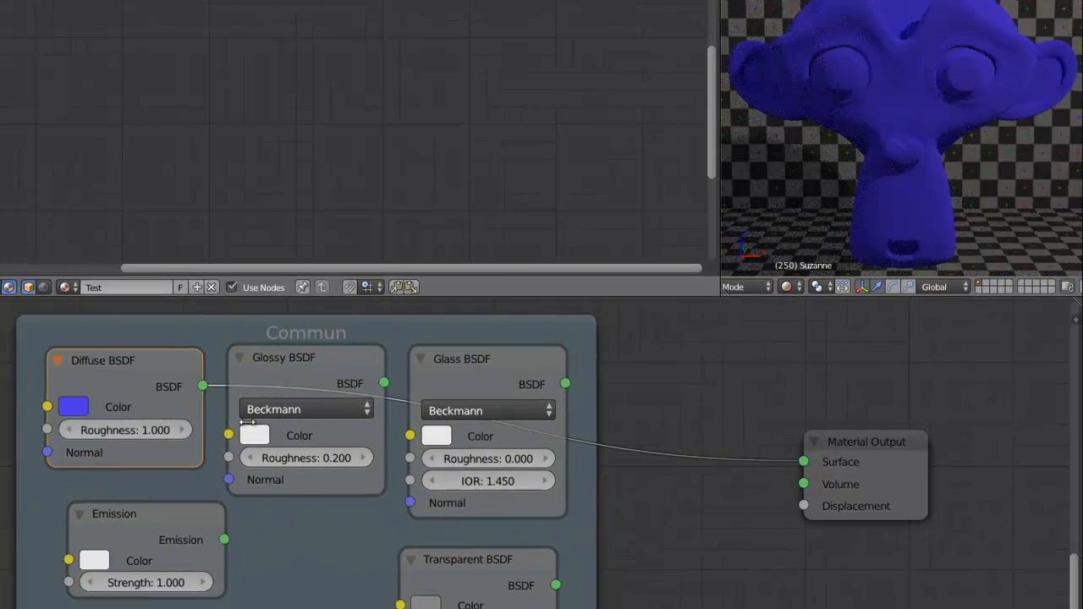
Set the Diffuse BSDF roughness to 0
{"action": "left_click_drag", "start_coordinate": [163, 439], "coordinate": [144, 430]}
{"action": "left_click", "coordinate": [144, 431]}
{"action": "type", "text": "0"}
{"action": "key", "text": "Return"}
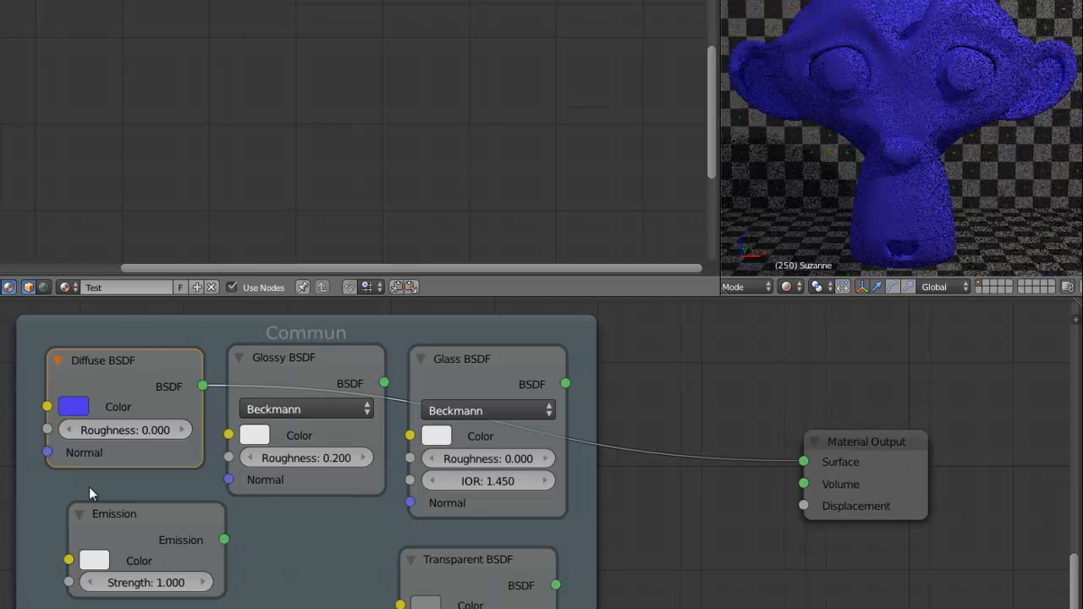
Set the Diffuse BSDF color to pure white with R, G and B at 1.000
{"action": "left_click", "coordinate": [84, 407]}
{"action": "left_click_drag", "start_coordinate": [99, 316], "coordinate": [347, 313]}
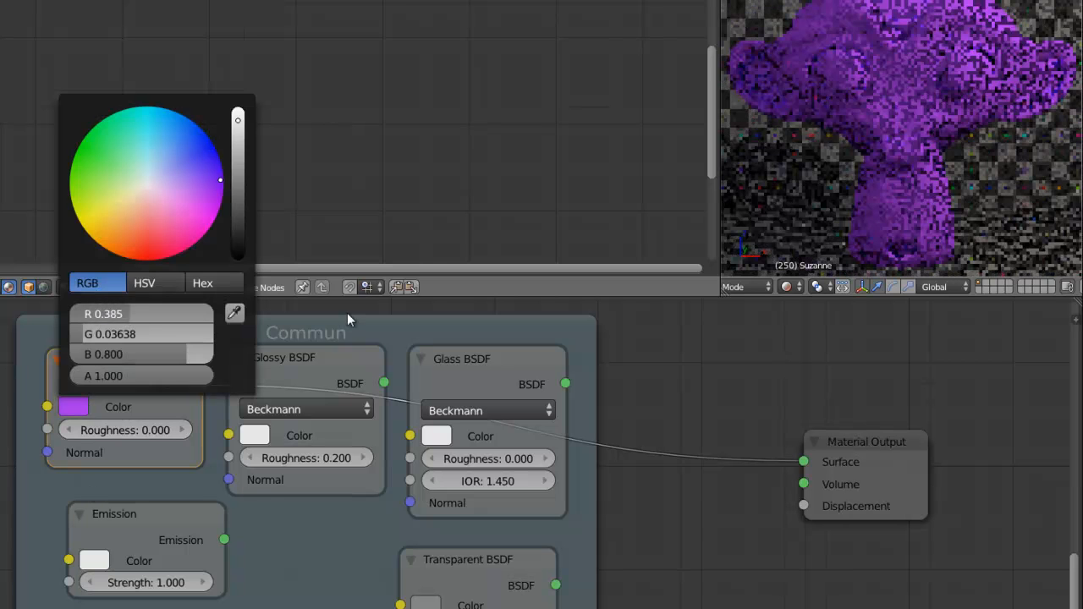
{"action": "left_click_drag", "start_coordinate": [96, 333], "coordinate": [323, 333]}
{"action": "left_click_drag", "start_coordinate": [180, 350], "coordinate": [314, 427]}
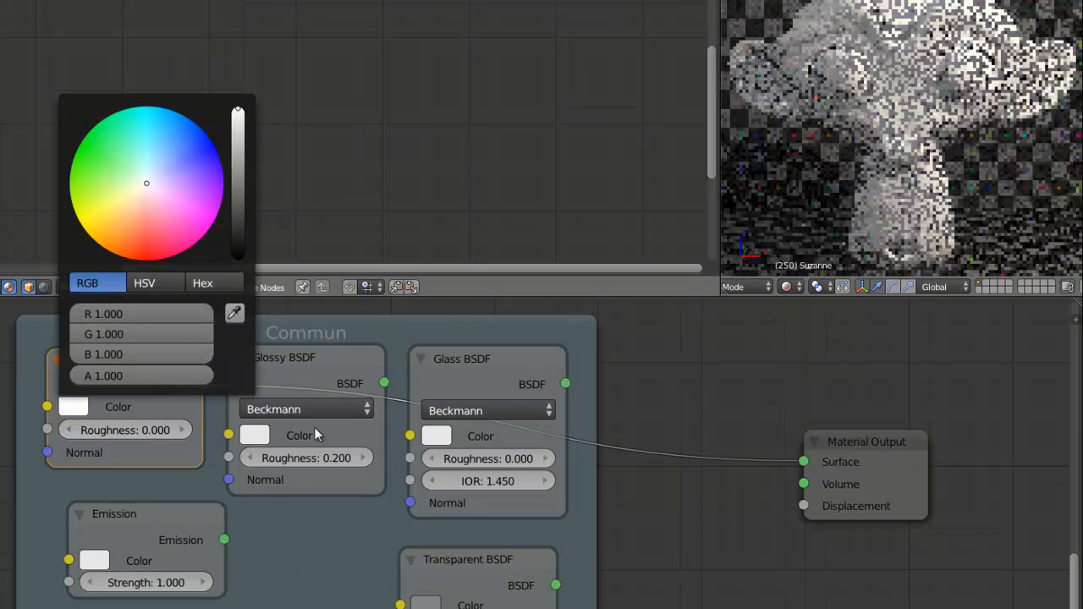
Connect the Emission shader's output to the Surface input of the Material Output node
{"action": "scroll", "coordinate": [304, 523], "scroll_direction": "up", "scroll_amount": 2}
{"action": "scroll", "coordinate": [296, 531], "scroll_direction": "down", "scroll_amount": 3}
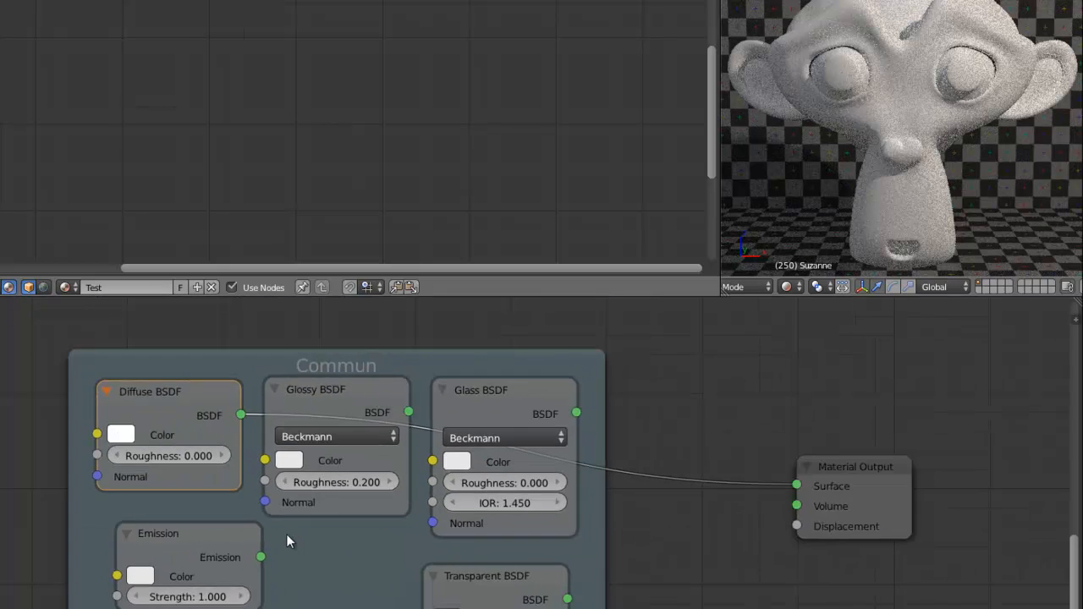
{"action": "scroll", "coordinate": [288, 539], "scroll_direction": "up", "scroll_amount": 1}
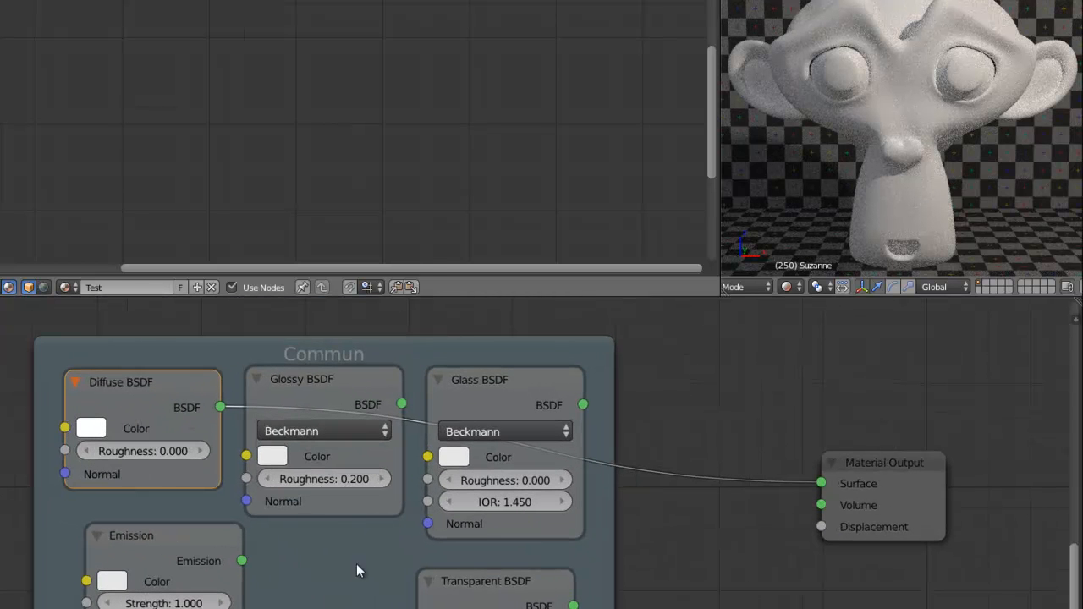
{"action": "middle_click_drag", "start_coordinate": [416, 542], "coordinate": [451, 507]}
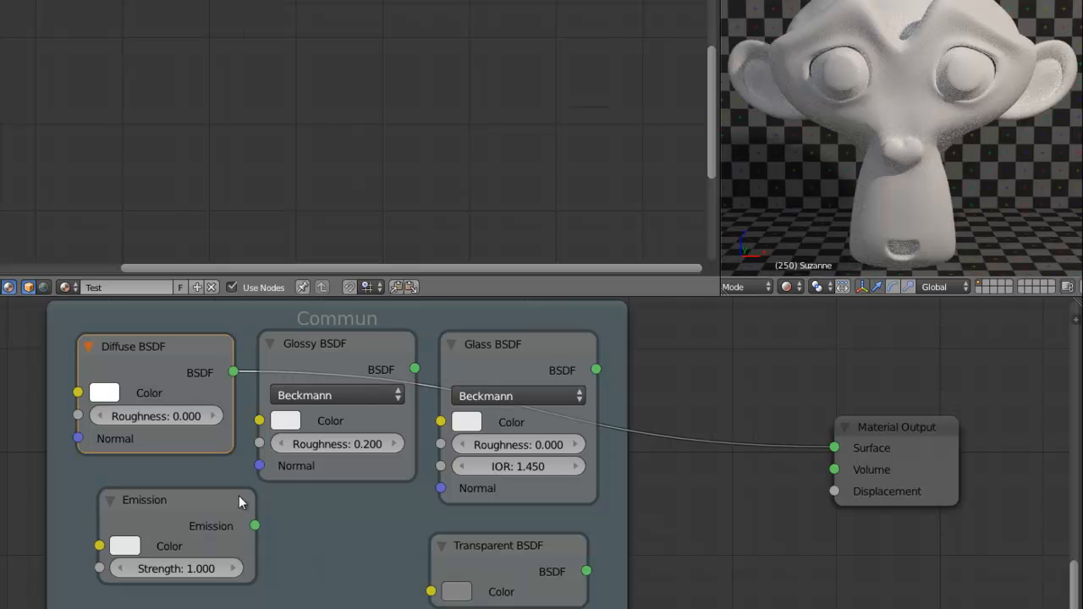
{"action": "left_click", "coordinate": [223, 515]}
{"action": "left_click_drag", "start_coordinate": [254, 525], "coordinate": [787, 501]}
{"action": "scroll", "coordinate": [781, 510], "scroll_direction": "down", "scroll_amount": 3}
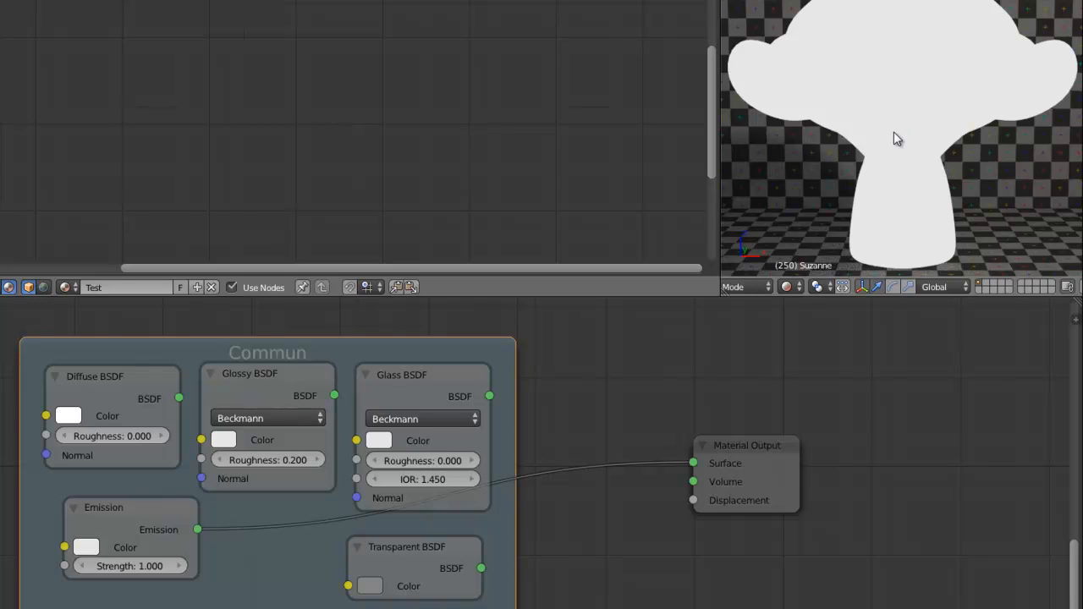
Set the Emission shader's color to green and its strength to 100
{"action": "left_click", "coordinate": [89, 548]}
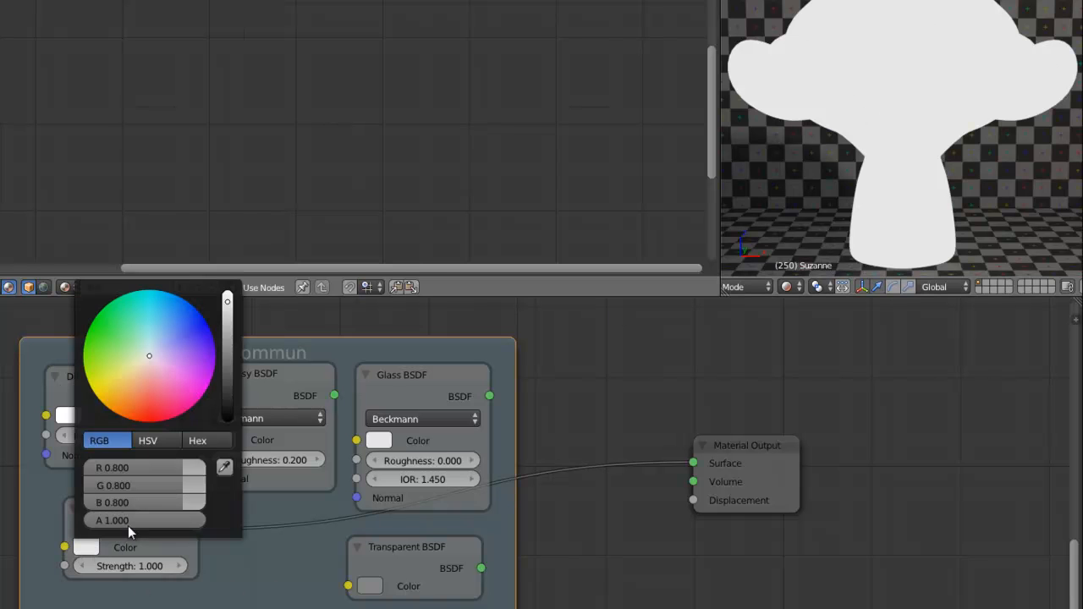
{"action": "left_click_drag", "start_coordinate": [160, 350], "coordinate": [37, 331]}
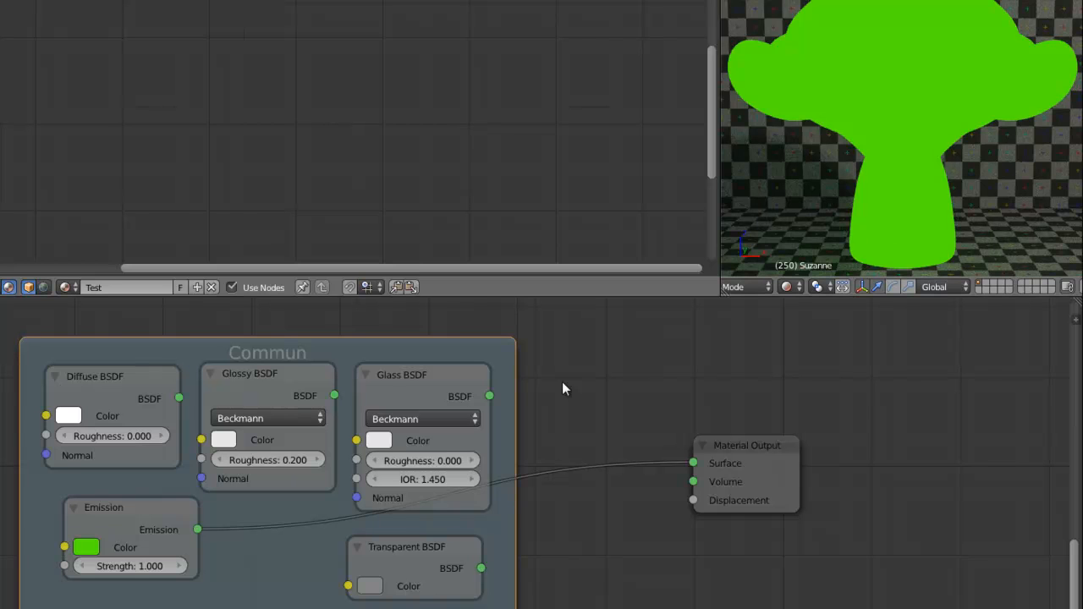
{"action": "left_click", "coordinate": [120, 568]}
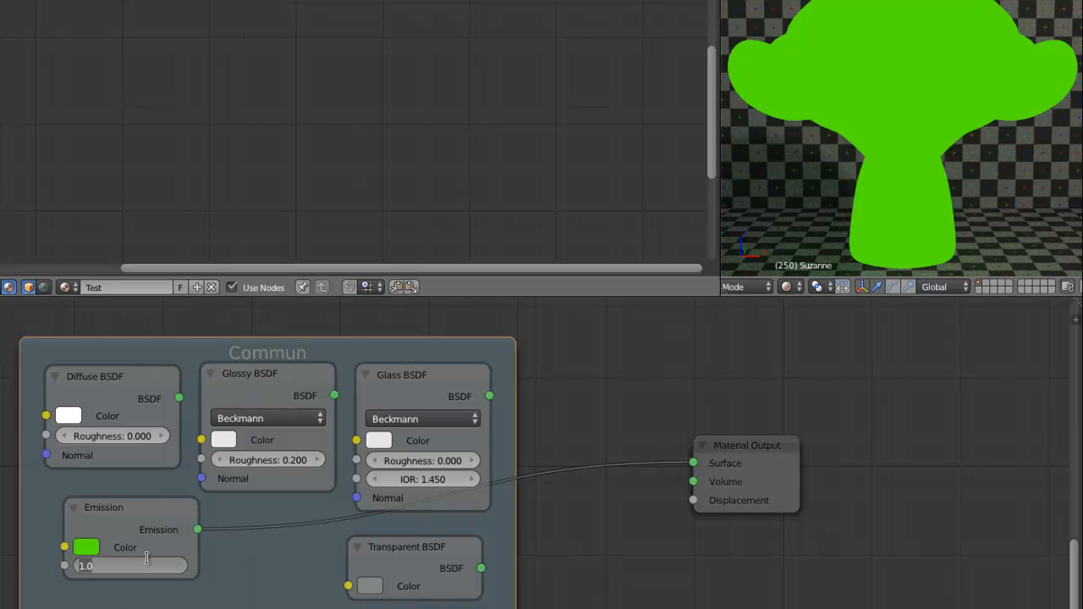
{"action": "type", "text": "100"}
{"action": "key", "text": "Return"}
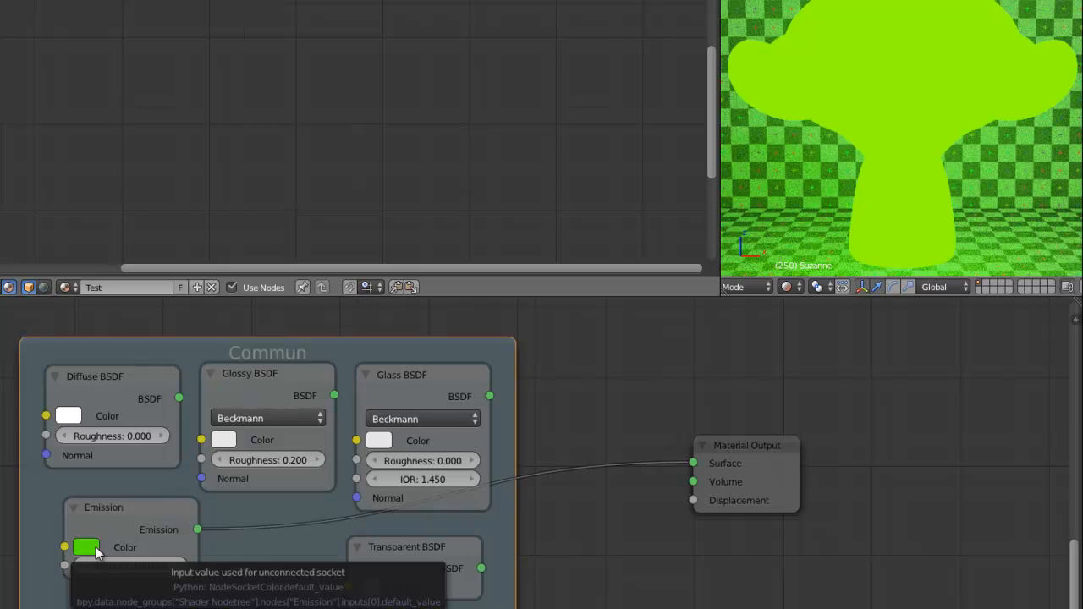
Change the Emission shader's color to pure white by raising its R, G and B values to maximum
{"action": "left_click", "coordinate": [86, 548]}
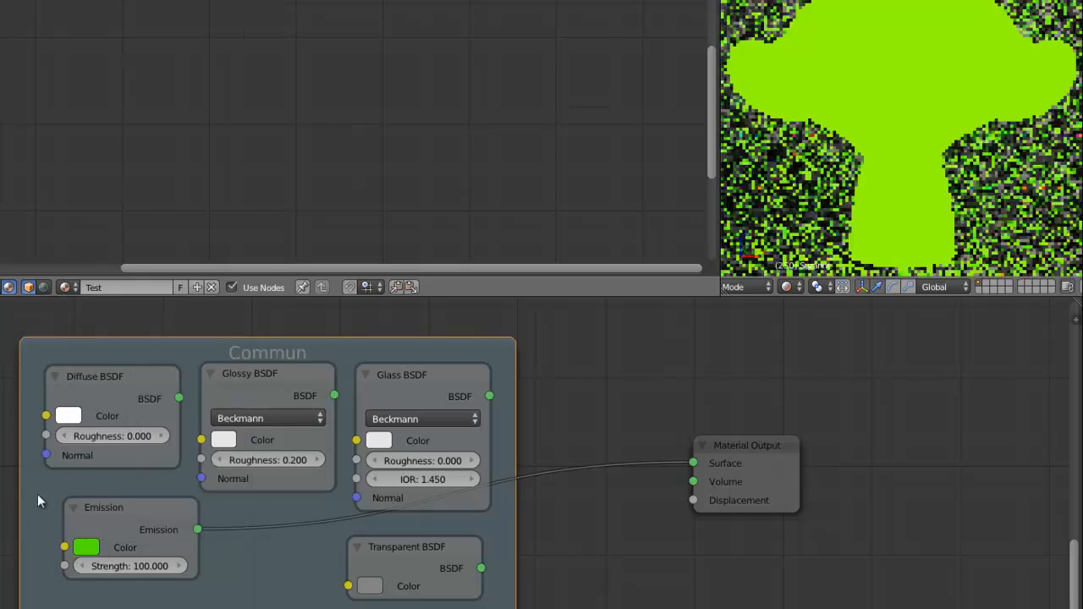
{"action": "left_click", "coordinate": [86, 547]}
{"action": "left_click_drag", "start_coordinate": [107, 466], "coordinate": [330, 466]}
{"action": "left_click_drag", "start_coordinate": [159, 485], "coordinate": [203, 485]}
{"action": "left_click_drag", "start_coordinate": [101, 502], "coordinate": [278, 487]}
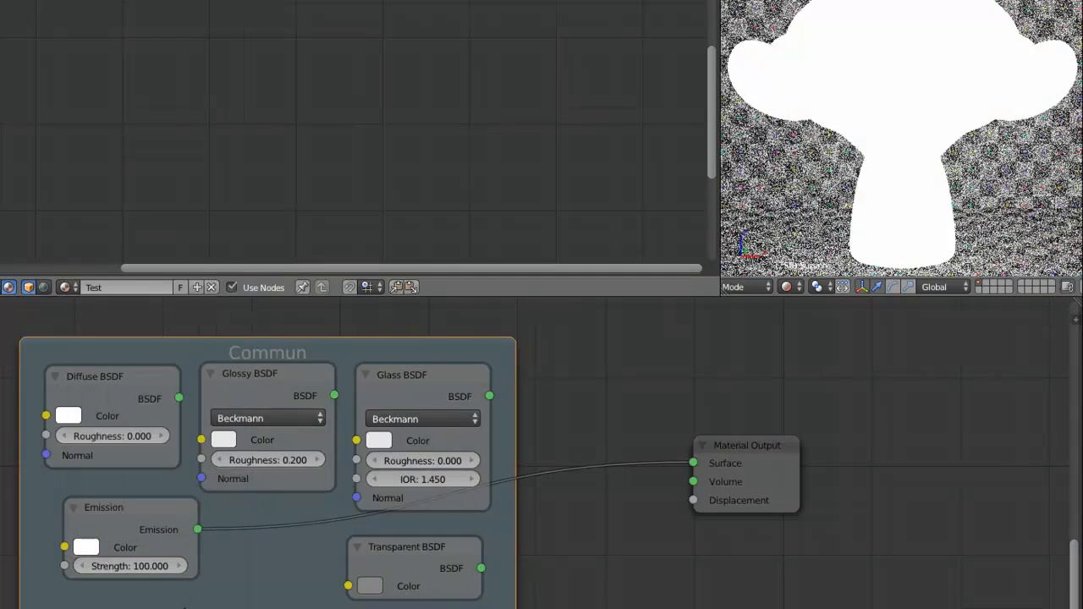
Set the Emission strength to 1 and cut its link to the Material Output node
{"action": "left_click", "coordinate": [129, 562]}
{"action": "type", "text": "1"}
{"action": "key", "text": "Return"}
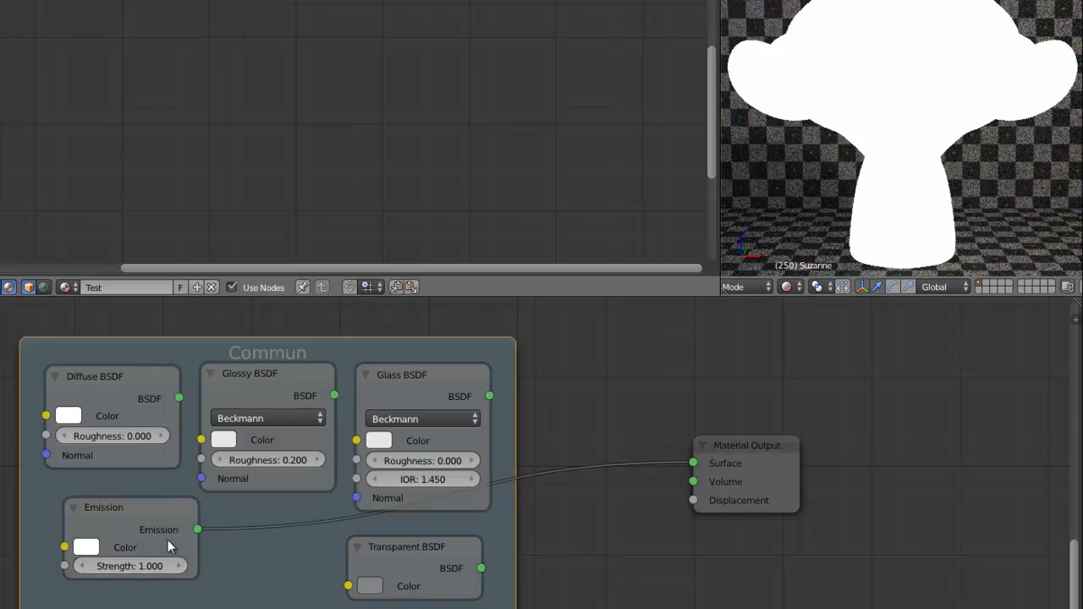
{"action": "right_click_drag", "start_coordinate": [591, 465], "coordinate": [593, 474], "text": "ctrl"}
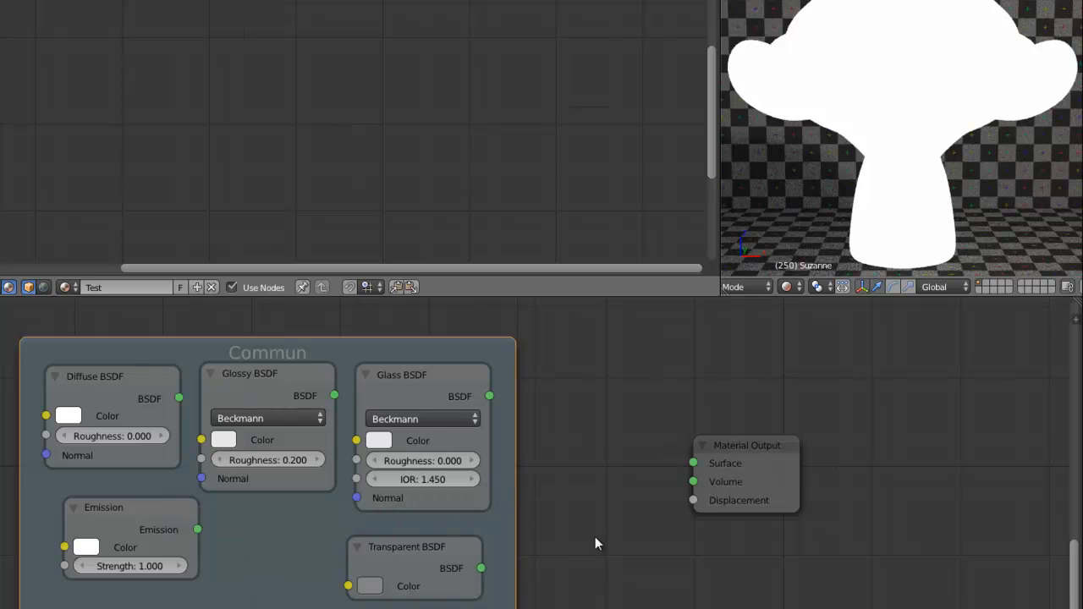
Move the Transparent BSDF node slightly so it lines up beneath the Glass BSDF node
{"action": "scroll", "coordinate": [535, 529], "scroll_direction": "down", "scroll_amount": 2}
{"action": "scroll", "coordinate": [536, 539], "scroll_direction": "up", "scroll_amount": 1}
{"action": "left_click_drag", "start_coordinate": [433, 536], "coordinate": [453, 524]}
{"action": "scroll", "coordinate": [451, 526], "scroll_direction": "up", "scroll_amount": 3}
{"action": "scroll", "coordinate": [451, 526], "scroll_direction": "down", "scroll_amount": 3}
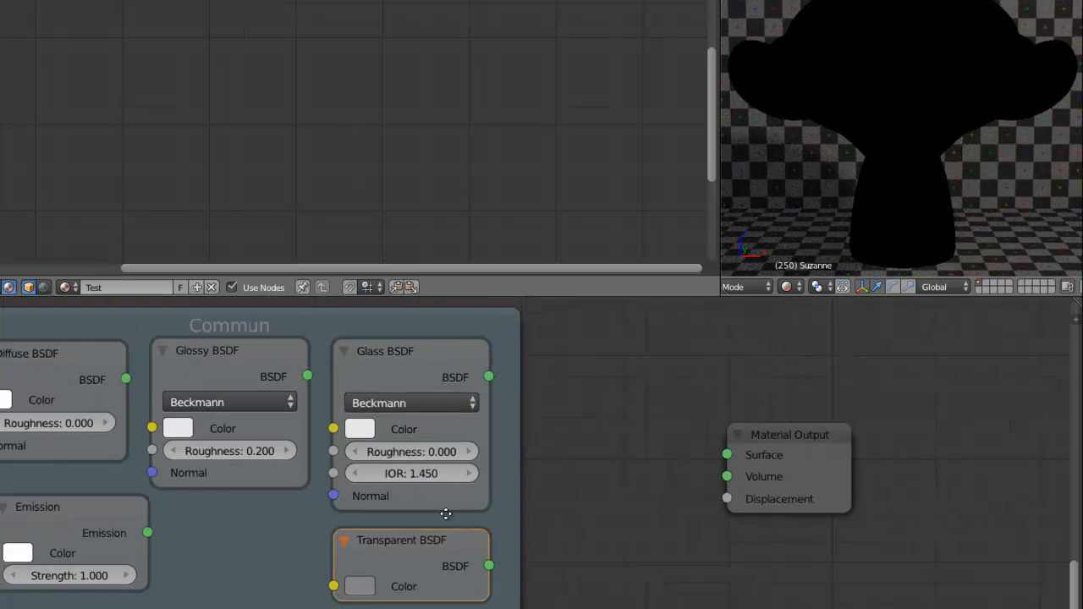
{"action": "scroll", "coordinate": [514, 546], "scroll_direction": "up", "scroll_amount": 1}
{"action": "scroll", "coordinate": [511, 540], "scroll_direction": "up", "scroll_amount": 1}
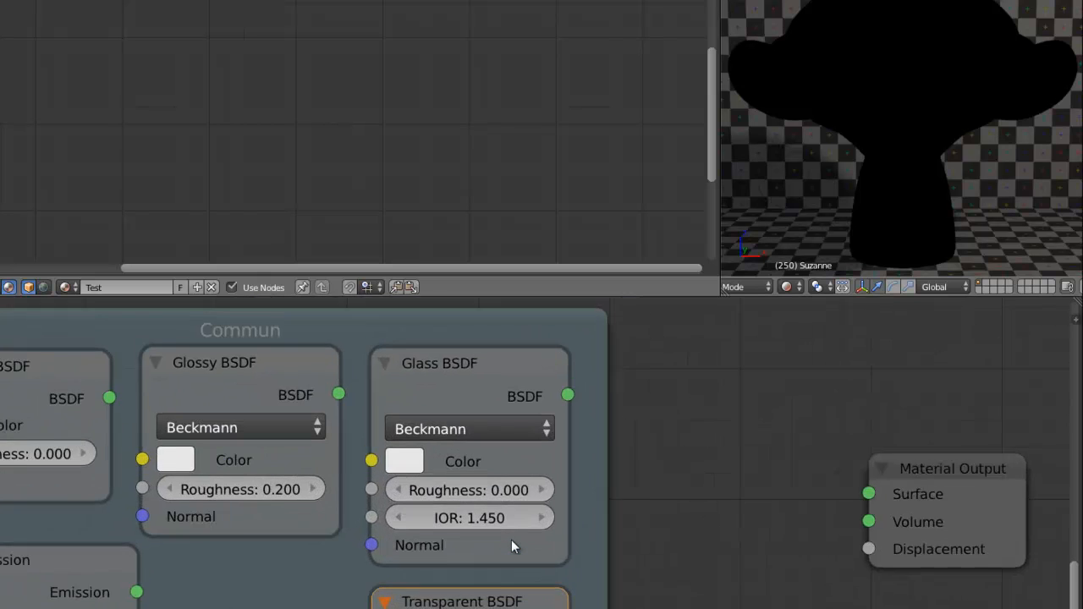
{"action": "scroll", "coordinate": [511, 539], "scroll_direction": "down", "scroll_amount": 2}
{"action": "scroll", "coordinate": [514, 539], "scroll_direction": "up", "scroll_amount": 1}
{"action": "scroll", "coordinate": [514, 539], "scroll_direction": "up", "scroll_amount": 1}
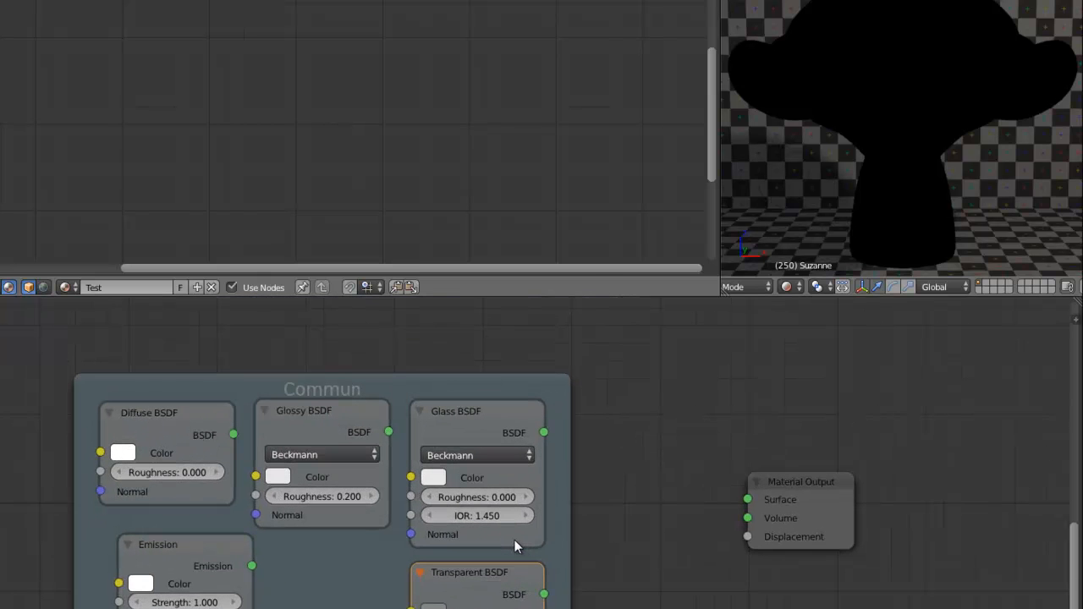
Connect the Transparent BSDF to the Material Output's Surface input to preview it, and detach the link again
{"action": "left_click_drag", "start_coordinate": [546, 590], "coordinate": [748, 499]}
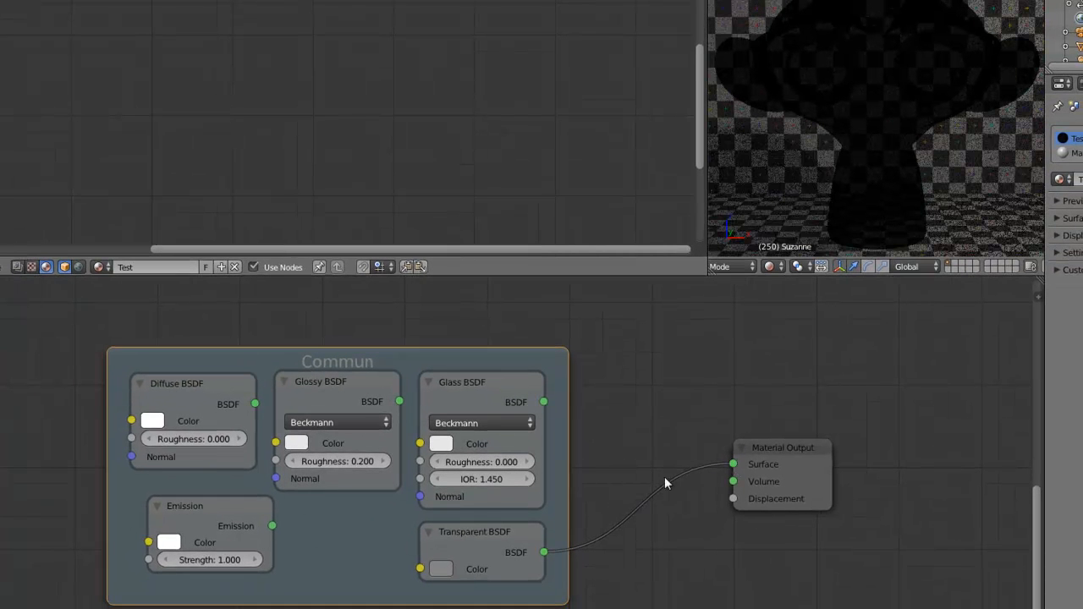
{"action": "left_click_drag", "start_coordinate": [733, 464], "coordinate": [604, 502]}
{"action": "scroll", "coordinate": [593, 496], "scroll_direction": "down", "scroll_amount": 2}
{"action": "scroll", "coordinate": [594, 497], "scroll_direction": "up", "scroll_amount": 2}
Shift the Glass BSDF node slightly away from Glossy BSDF and reposition the Transparent BSDF node directly below it
{"action": "mouse_move", "coordinate": [477, 381]}
{"action": "left_mouse_down"}
{"action": "mouse_move", "coordinate": [480, 365]}
{"action": "mouse_move", "coordinate": [472, 373]}
{"action": "mouse_move", "coordinate": [484, 383]}
{"action": "left_mouse_up"}
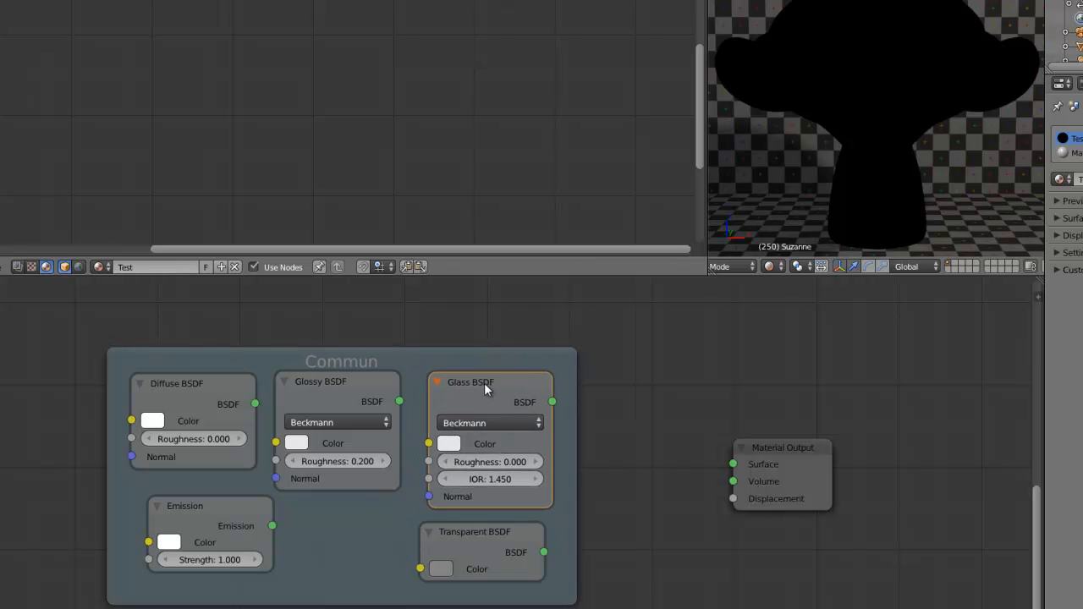
{"action": "mouse_move", "coordinate": [482, 529]}
{"action": "left_mouse_down"}
{"action": "mouse_move", "coordinate": [473, 519]}
{"action": "mouse_move", "coordinate": [462, 530]}
{"action": "mouse_move", "coordinate": [471, 530]}
{"action": "left_mouse_up"}
{"action": "left_click_drag", "start_coordinate": [473, 392], "coordinate": [478, 393]}
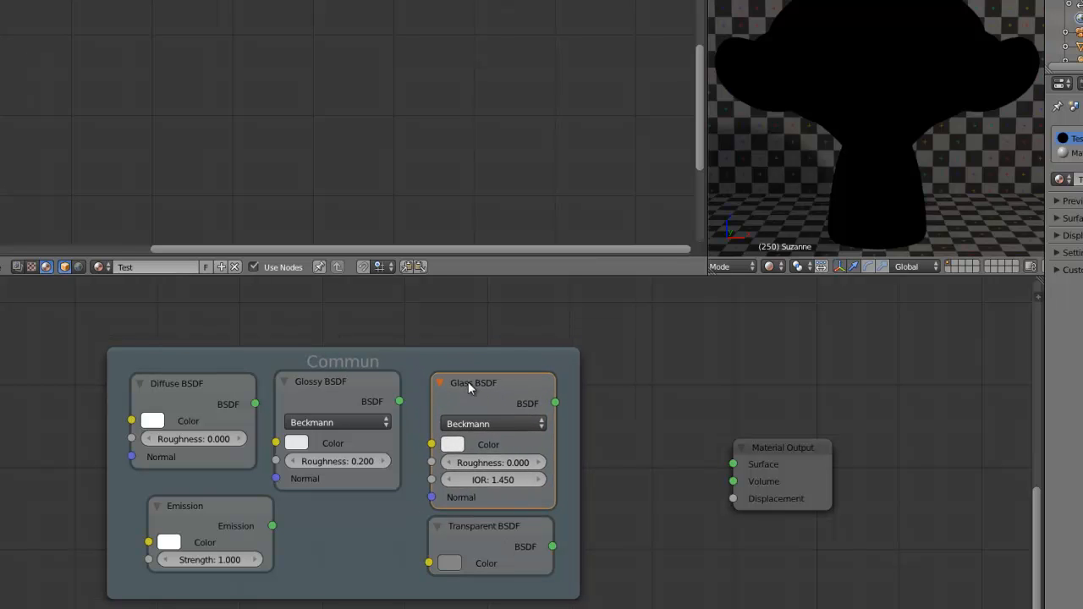
Add the Glossy BSDF, Diffuse BSDF and Emission nodes to the selection with the Glass BSDF node
{"action": "left_click", "coordinate": [344, 386], "text": "shift"}
{"action": "left_click", "coordinate": [238, 389], "text": "shift"}
{"action": "left_click", "coordinate": [232, 507], "text": "shift"}
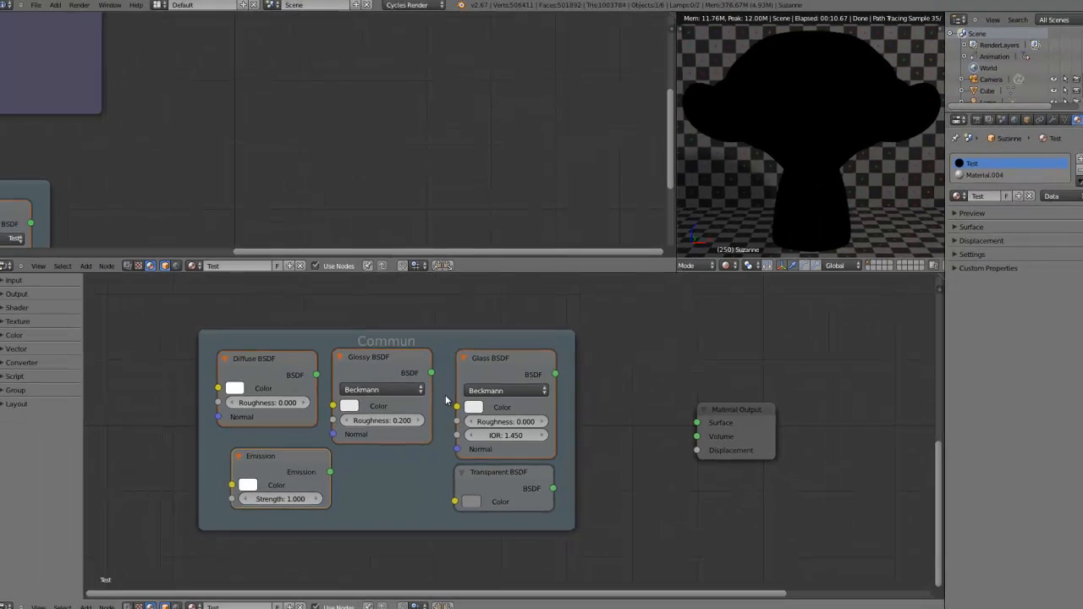
Move the Commun frame with its nodes back up beside the Spéciaux frame in the row of frames
{"action": "scroll", "coordinate": [421, 440], "scroll_direction": "down", "scroll_amount": 2}
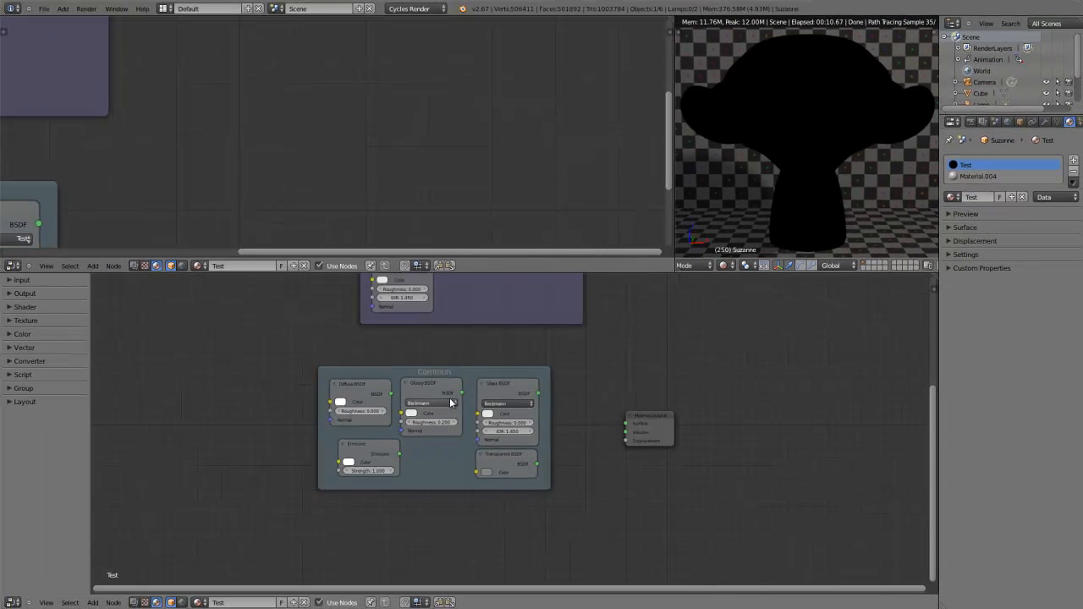
{"action": "scroll", "coordinate": [451, 403], "scroll_direction": "up", "scroll_amount": 2}
{"action": "scroll", "coordinate": [474, 406], "scroll_direction": "down", "scroll_amount": 4}
{"action": "left_click_drag", "start_coordinate": [545, 444], "coordinate": [369, 301]}
{"action": "middle_click_drag", "start_coordinate": [369, 301], "coordinate": [385, 342]}
{"action": "left_click_drag", "start_coordinate": [385, 342], "coordinate": [395, 319]}
{"action": "scroll", "coordinate": [579, 386], "scroll_direction": "up", "scroll_amount": 3}
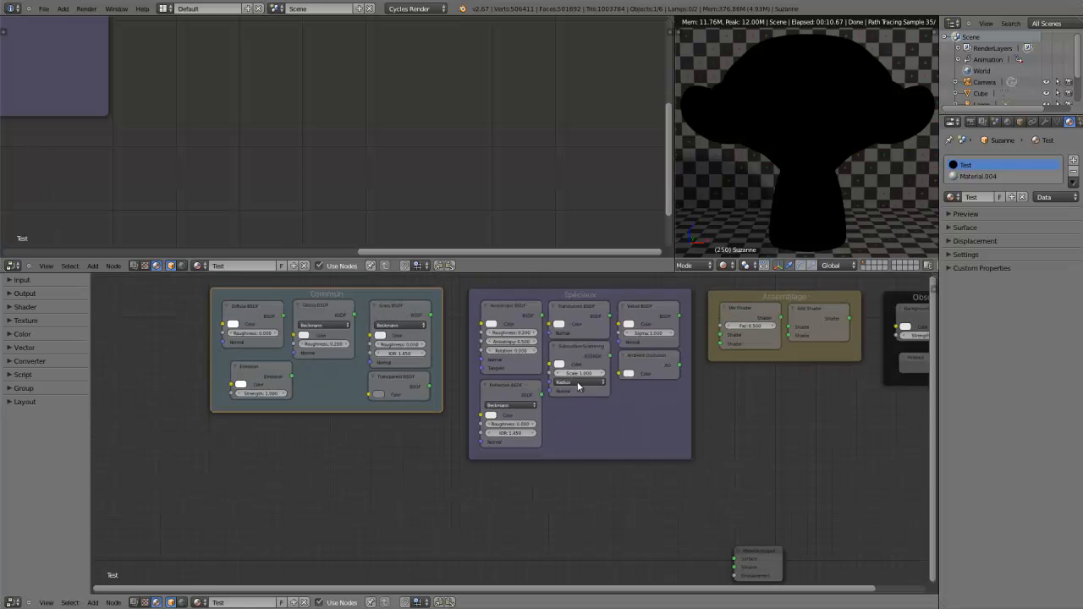
Move the Spéciaux frame with its nodes down into the empty area below the other frames
{"action": "scroll", "coordinate": [579, 386], "scroll_direction": "up", "scroll_amount": 1}
{"action": "scroll", "coordinate": [618, 455], "scroll_direction": "down", "scroll_amount": 3}
{"action": "left_click_drag", "start_coordinate": [508, 305], "coordinate": [514, 500]}
{"action": "scroll", "coordinate": [550, 515], "scroll_direction": "up", "scroll_amount": 7}
{"action": "middle_click_drag", "start_coordinate": [555, 514], "coordinate": [539, 320]}
{"action": "scroll", "coordinate": [626, 385], "scroll_direction": "down", "scroll_amount": 4}
Place the Material Output node just to the right of the Spéciaux frame, level with its first row of nodes
{"action": "left_click_drag", "start_coordinate": [687, 444], "coordinate": [701, 415]}
{"action": "scroll", "coordinate": [617, 469], "scroll_direction": "up", "scroll_amount": 5}
{"action": "middle_click_drag", "start_coordinate": [580, 488], "coordinate": [549, 407]}
{"action": "left_click", "coordinate": [737, 356]}
{"action": "scroll", "coordinate": [578, 415], "scroll_direction": "down", "scroll_amount": 2}
{"action": "scroll", "coordinate": [563, 453], "scroll_direction": "up", "scroll_amount": 1}
{"action": "middle_click_drag", "start_coordinate": [552, 477], "coordinate": [633, 493]}
{"action": "scroll", "coordinate": [581, 448], "scroll_direction": "down", "scroll_amount": 2}
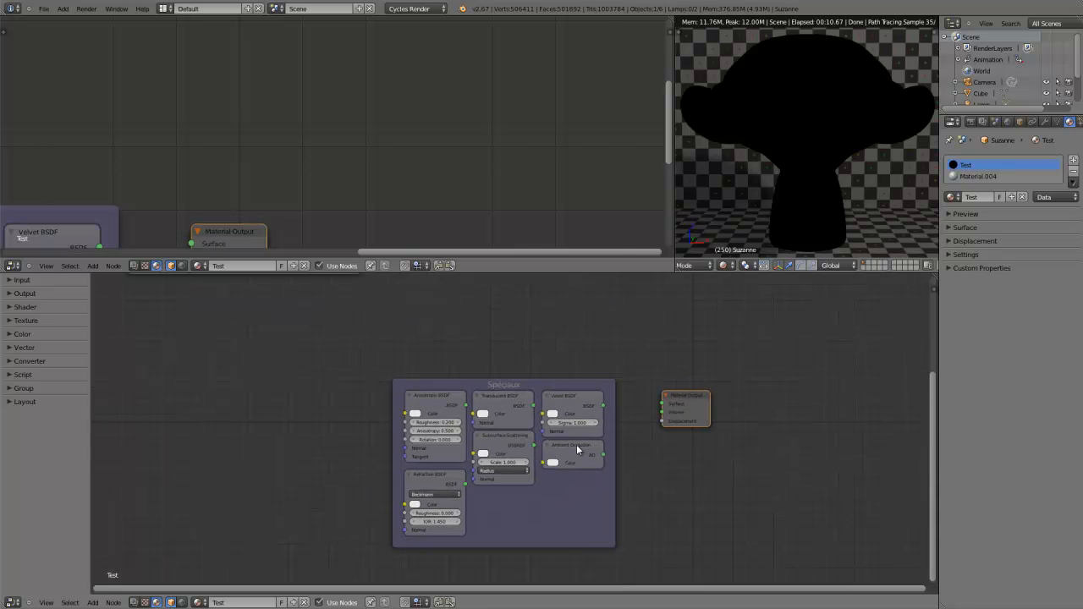
Nudge the Glossy BSDF node slightly to the right inside the Commun frame
{"action": "middle_click_drag", "start_coordinate": [468, 365], "coordinate": [495, 405]}
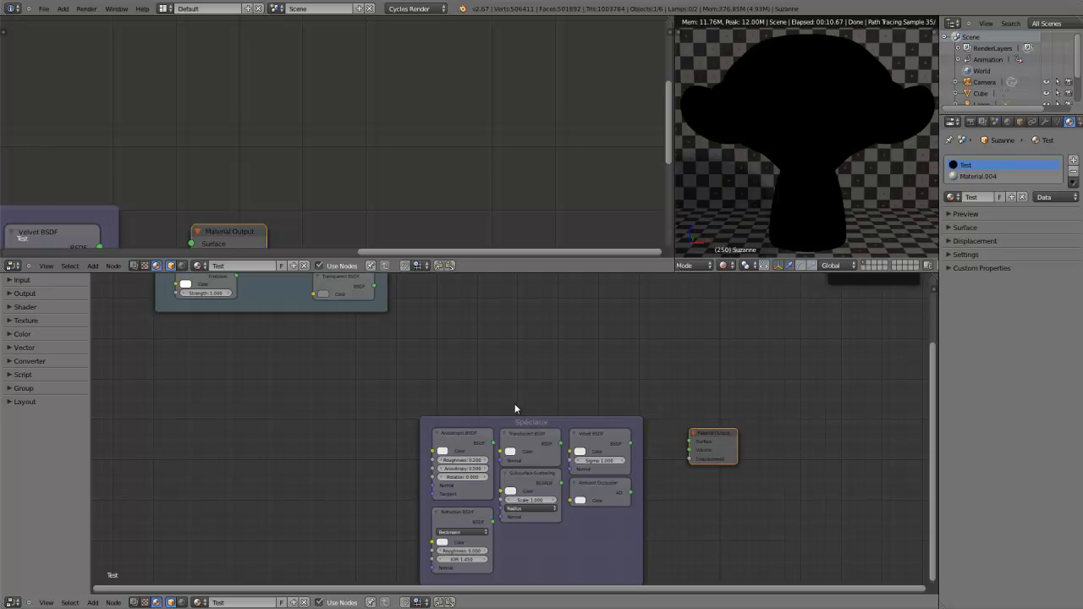
{"action": "middle_click_drag", "start_coordinate": [459, 374], "coordinate": [621, 510]}
{"action": "left_click_drag", "start_coordinate": [392, 372], "coordinate": [401, 369]}
{"action": "scroll", "coordinate": [603, 439], "scroll_direction": "up", "scroll_amount": 4}
{"action": "scroll", "coordinate": [624, 476], "scroll_direction": "down", "scroll_amount": 5}
{"action": "middle_click_drag", "start_coordinate": [631, 485], "coordinate": [470, 318]}
Connect the Anisotropic BSDF to the Material Output's Surface input and set its Roughness to 0
{"action": "scroll", "coordinate": [495, 383], "scroll_direction": "up", "scroll_amount": 4}
{"action": "middle_click_drag", "start_coordinate": [411, 368], "coordinate": [463, 421]}
{"action": "scroll", "coordinate": [470, 423], "scroll_direction": "down", "scroll_amount": 5}
{"action": "left_click", "coordinate": [468, 478]}
{"action": "scroll", "coordinate": [523, 501], "scroll_direction": "up", "scroll_amount": 5}
{"action": "middle_click_drag", "start_coordinate": [528, 502], "coordinate": [485, 386]}
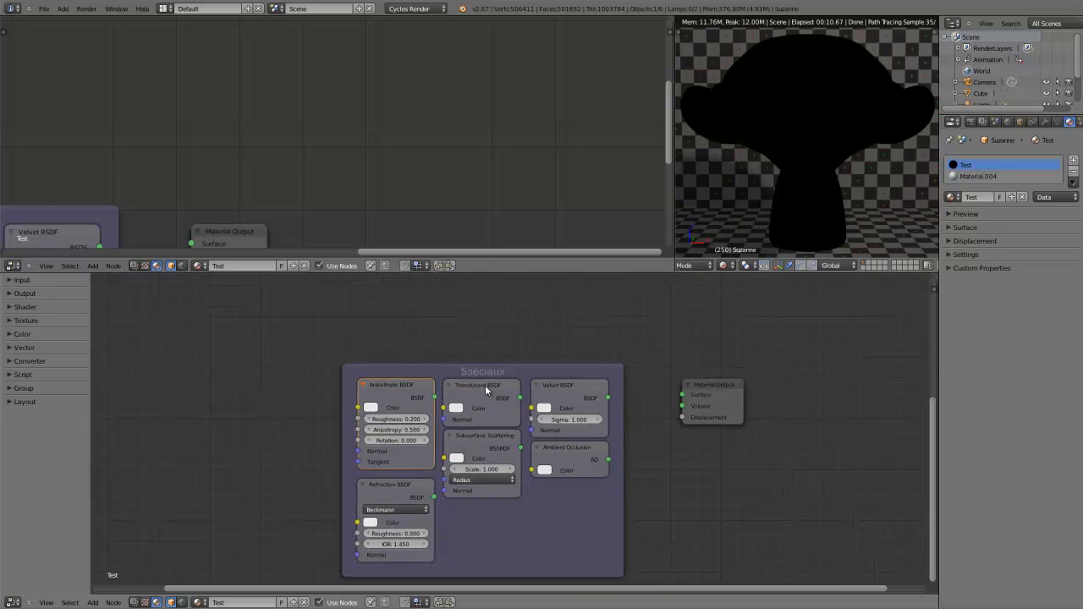
{"action": "scroll", "coordinate": [485, 385], "scroll_direction": "up", "scroll_amount": 3}
{"action": "left_click_drag", "start_coordinate": [389, 379], "coordinate": [785, 374]}
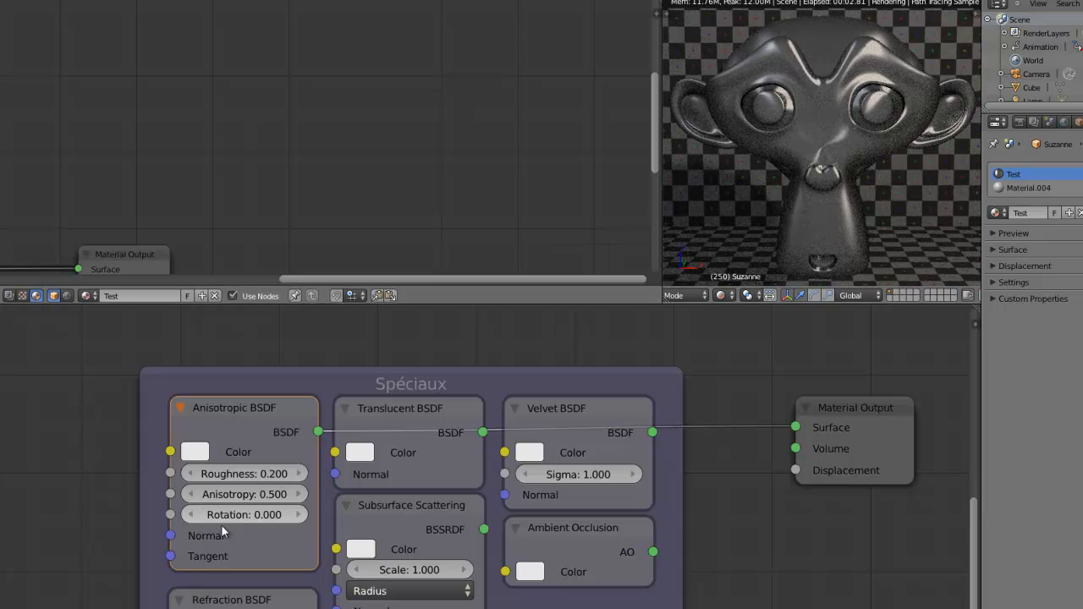
{"action": "left_click_drag", "start_coordinate": [254, 474], "coordinate": [37, 478]}
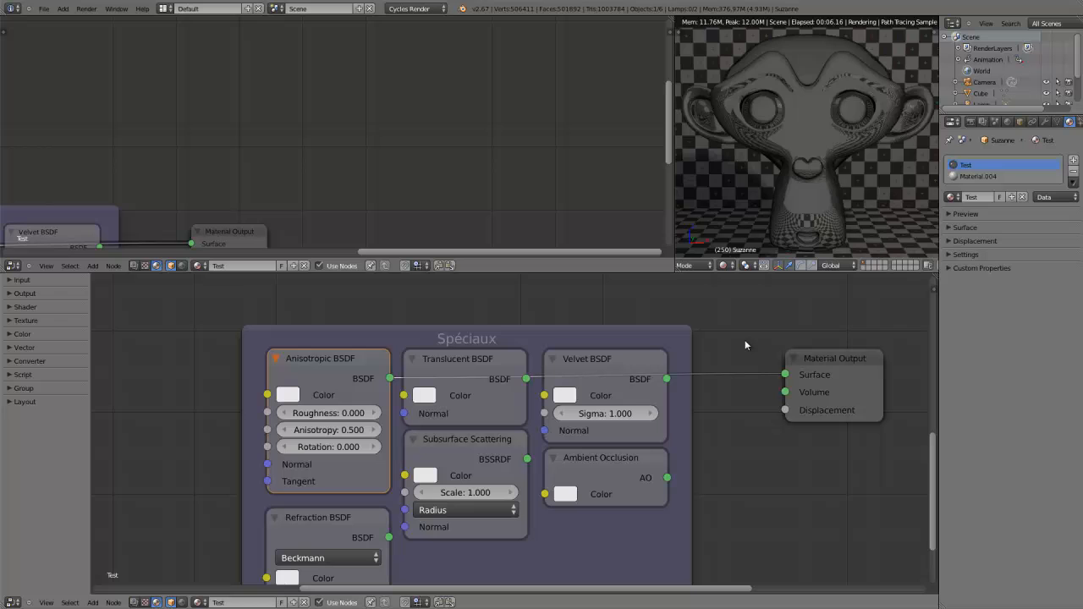
Switch the 3D view to wireframe shading and refit the camera view
{"action": "key", "text": "z"}
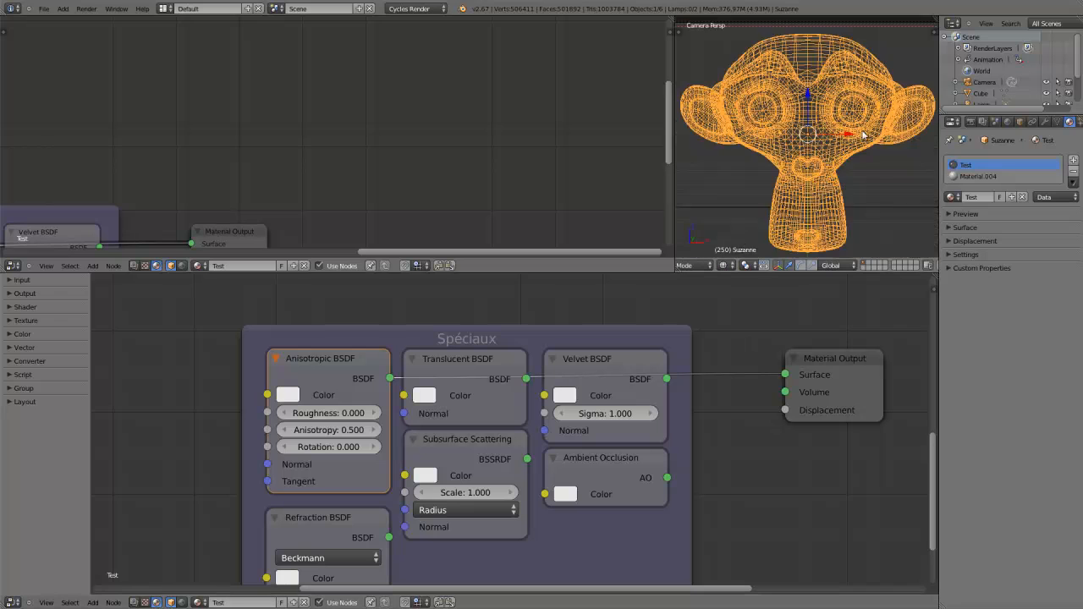
{"action": "scroll", "coordinate": [863, 134], "scroll_direction": "down", "scroll_amount": 4}
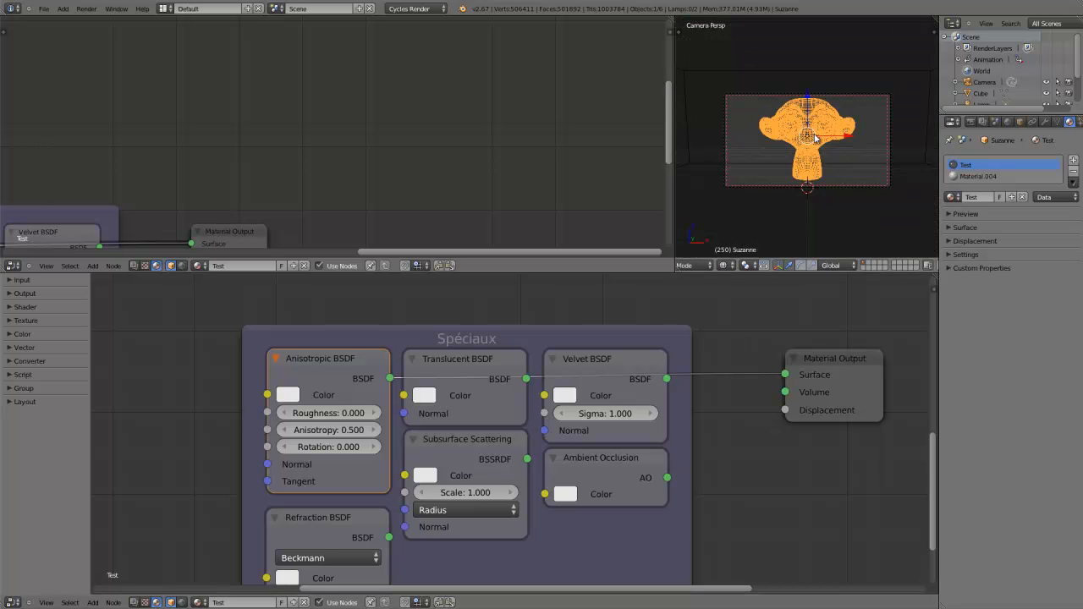
{"action": "key", "text": "Home"}
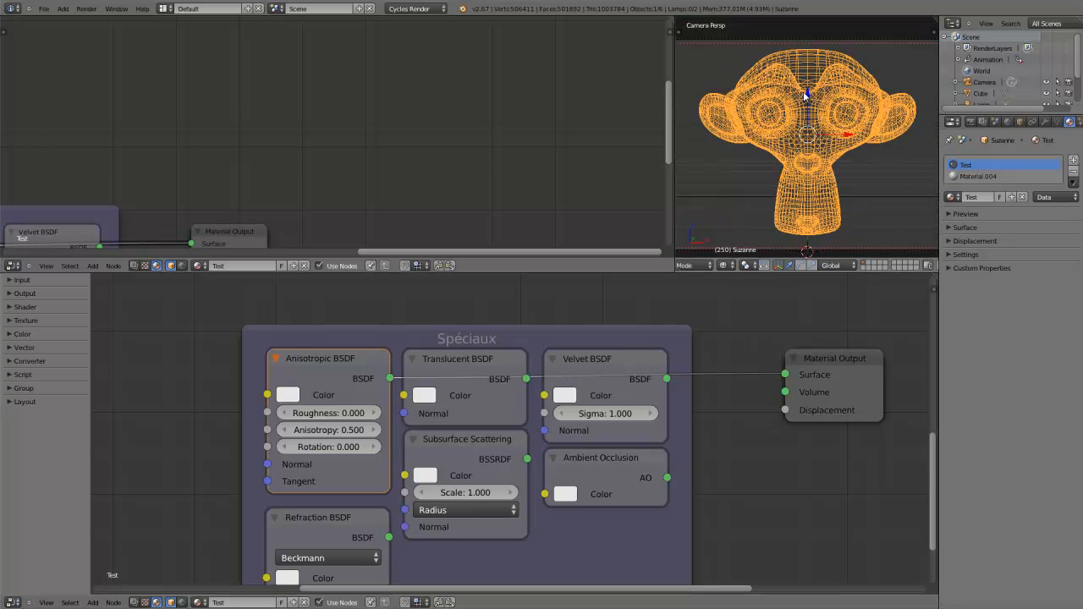
Hide and unhide Suzanne, then select it and snap the 3D cursor to it
{"action": "key", "text": "h"}
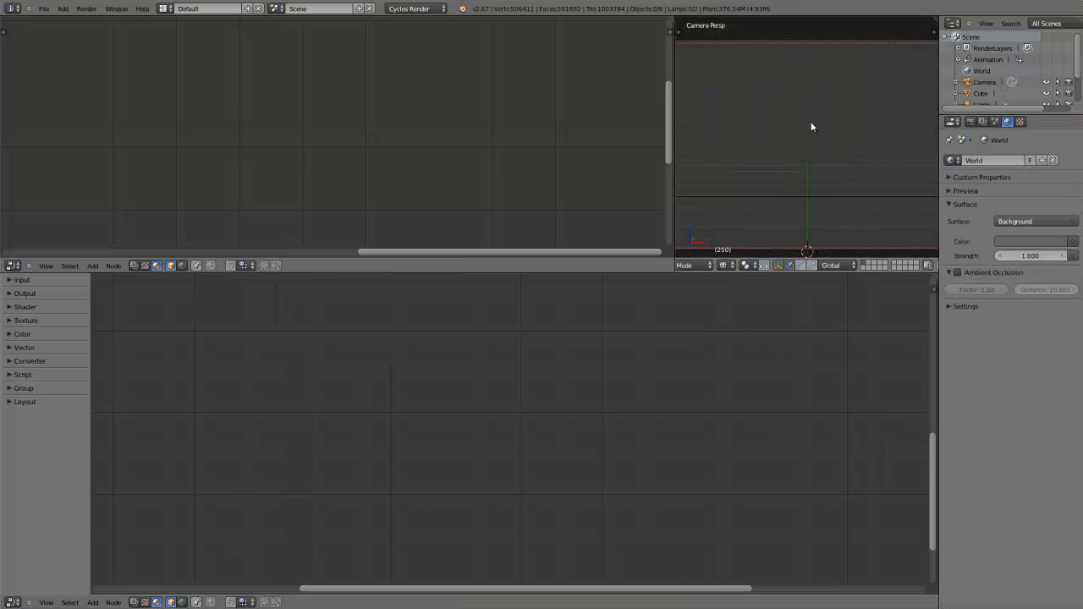
{"action": "key", "text": "alt+h"}
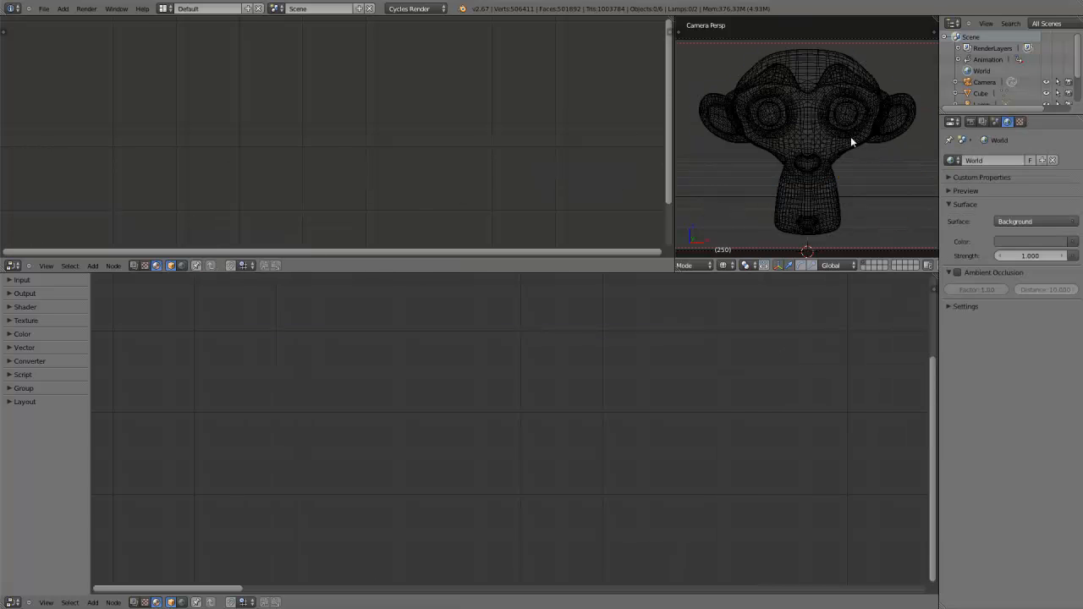
{"action": "right_click", "coordinate": [846, 128]}
{"action": "key", "text": "shift+s"}
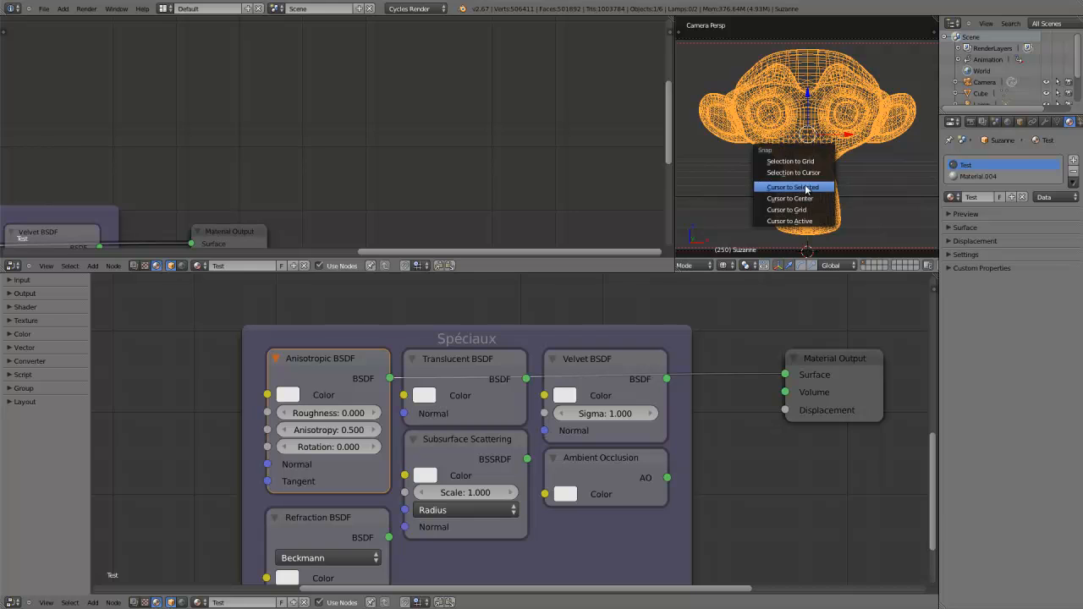
{"action": "left_click", "coordinate": [806, 188]}
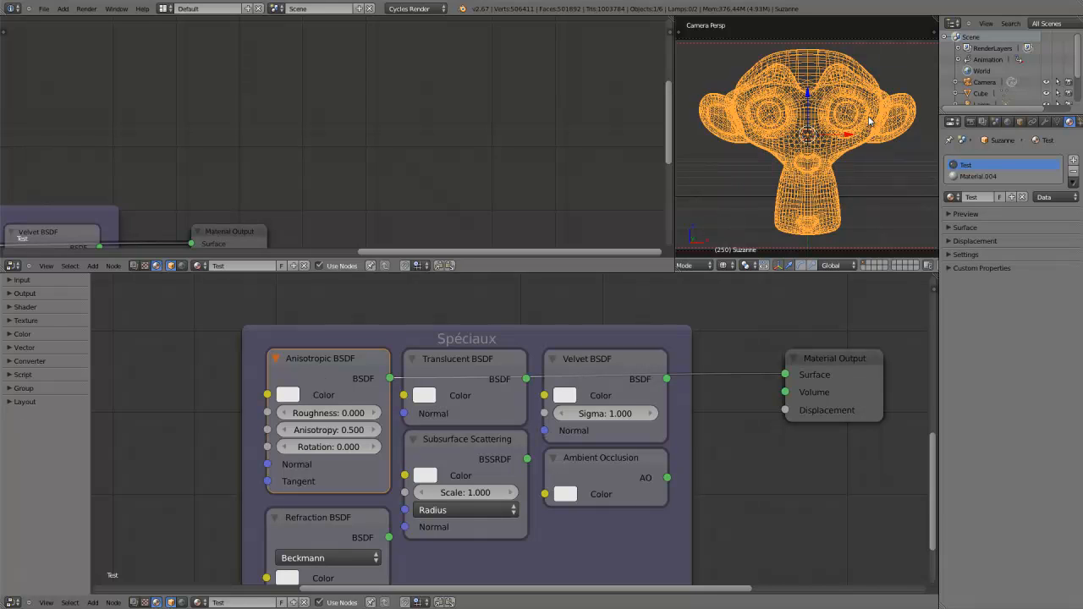
Hide Suzanne and add a cylinder mesh in its place, scaled down to about 0.41
{"action": "key", "text": "h"}
{"action": "key", "text": "shift+a"}
{"action": "mouse_move", "coordinate": [800, 133]}
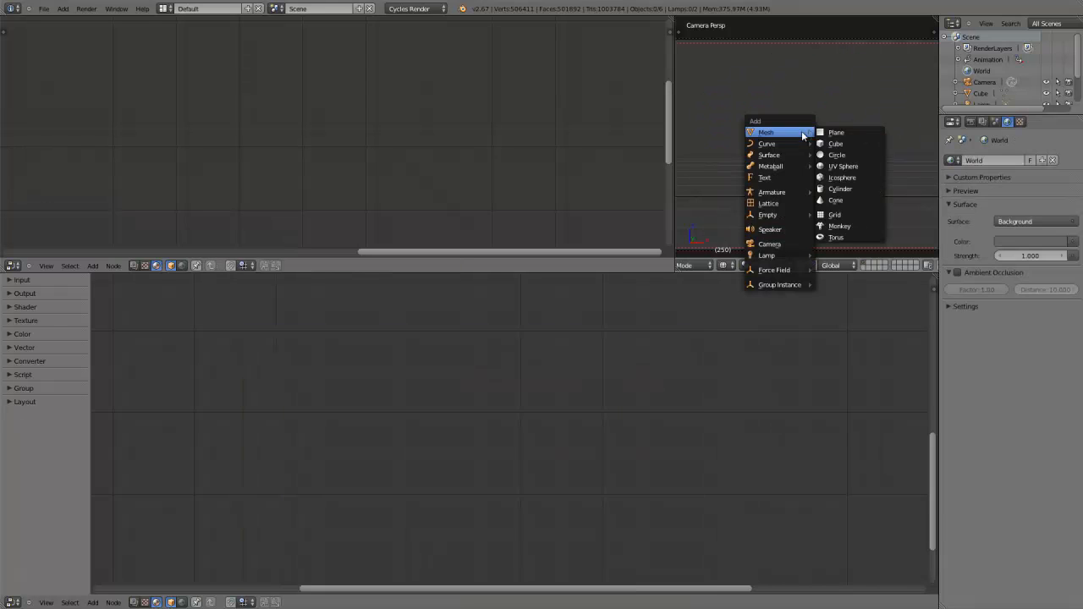
{"action": "left_click", "coordinate": [842, 189]}
{"action": "key", "text": "s"}
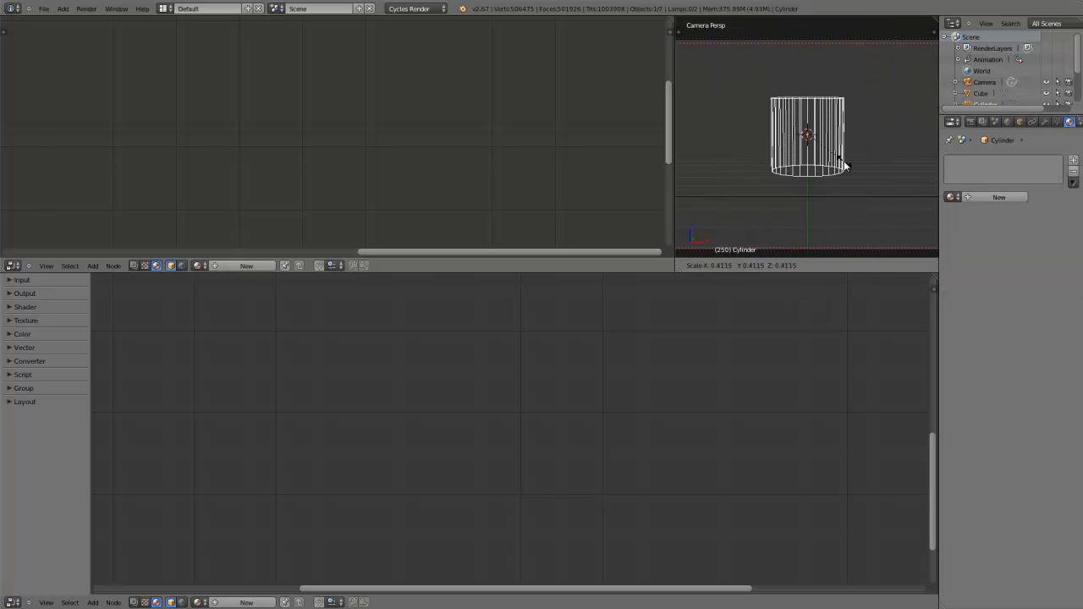
{"action": "left_click", "coordinate": [845, 164]}
Rotate the cylinder onto its side and turn it around Z so one end cap faces diagonally towards the camera
{"action": "key", "text": "r"}
{"action": "left_click", "coordinate": [819, 243]}
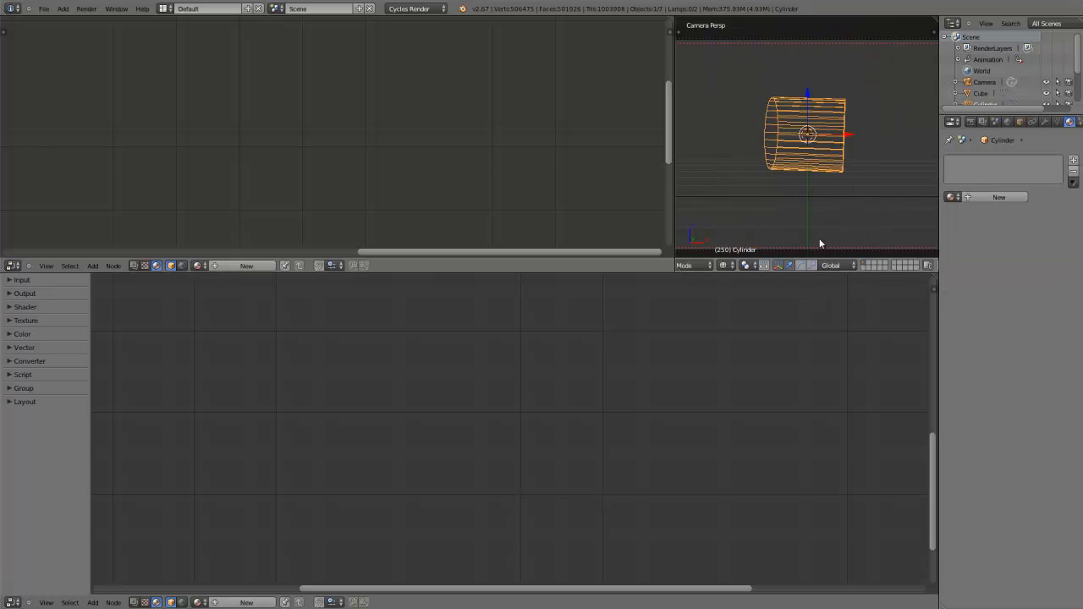
{"action": "key", "text": "r"}
{"action": "key", "text": "z"}
{"action": "left_click", "coordinate": [813, 198]}
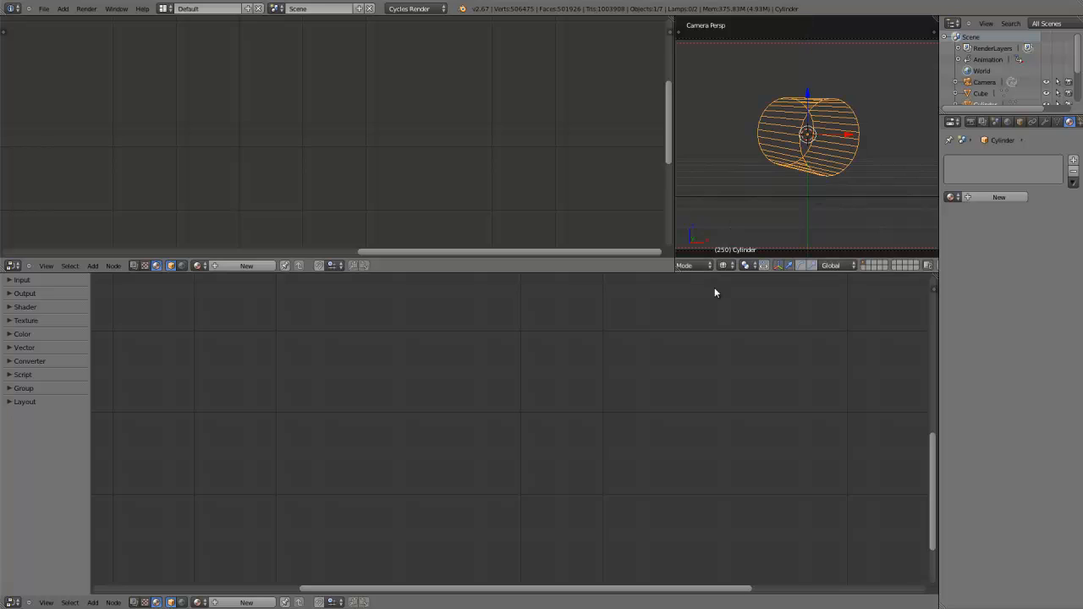
Assign the existing Test material to the cylinder
{"action": "left_click", "coordinate": [952, 196]}
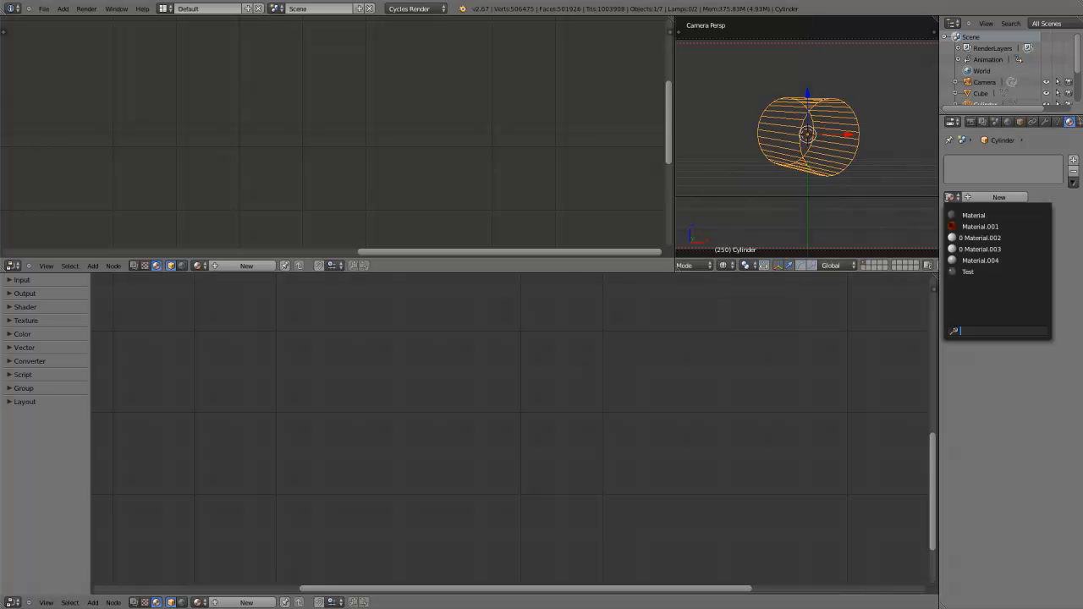
{"action": "left_click", "coordinate": [971, 272]}
{"action": "scroll", "coordinate": [576, 510], "scroll_direction": "down", "scroll_amount": 2}
{"action": "scroll", "coordinate": [695, 366], "scroll_direction": "up", "scroll_amount": 1}
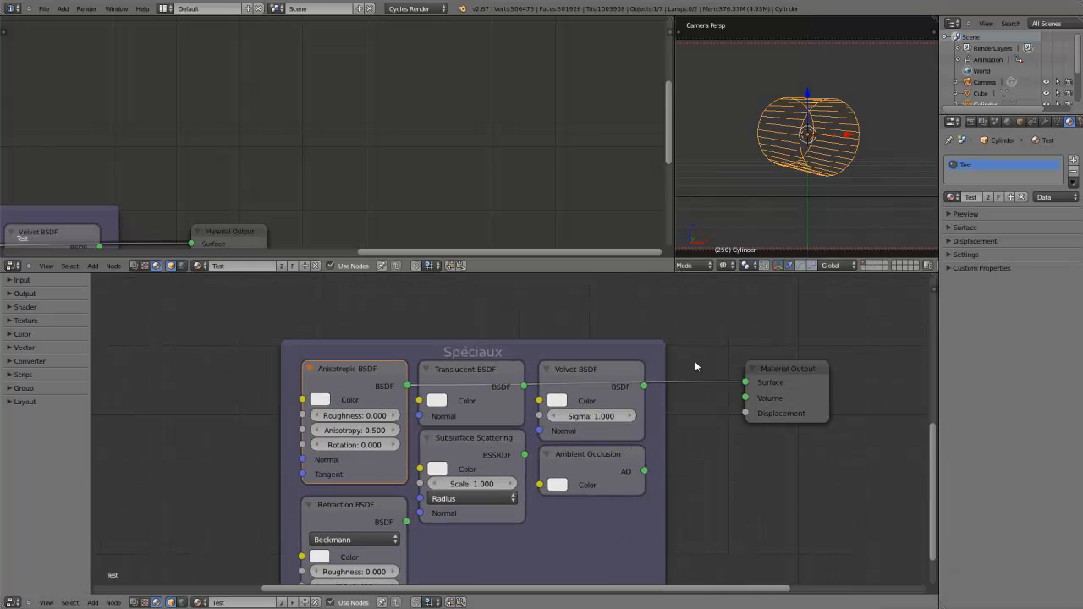
Scale the cylinder up somewhat and switch the 3D view to rendered shading
{"action": "key", "text": "s"}
{"action": "left_click", "coordinate": [868, 168]}
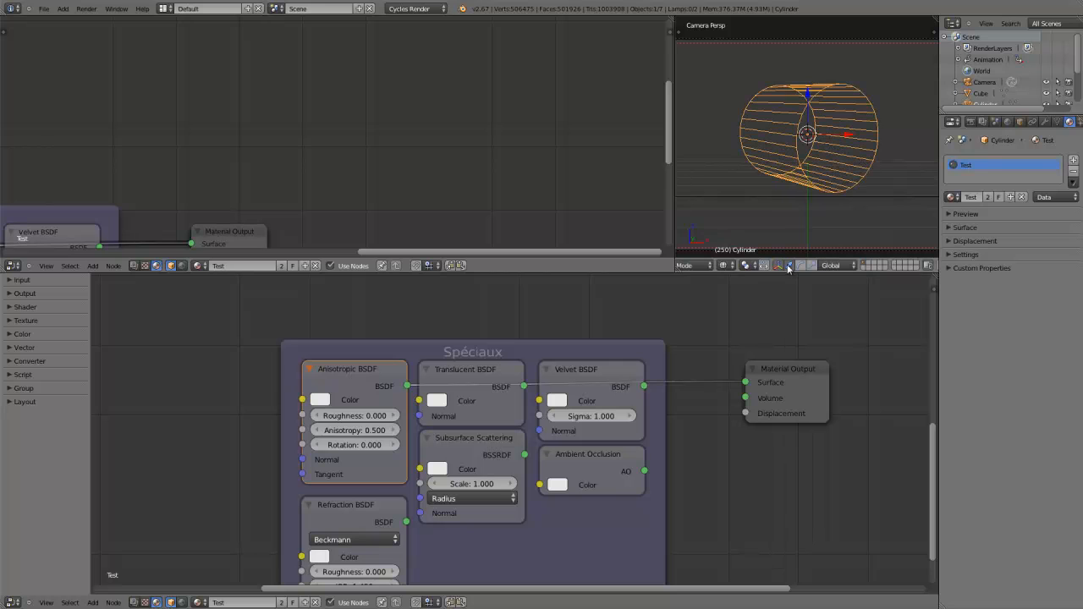
{"action": "left_click", "coordinate": [724, 265]}
{"action": "left_click", "coordinate": [736, 188]}
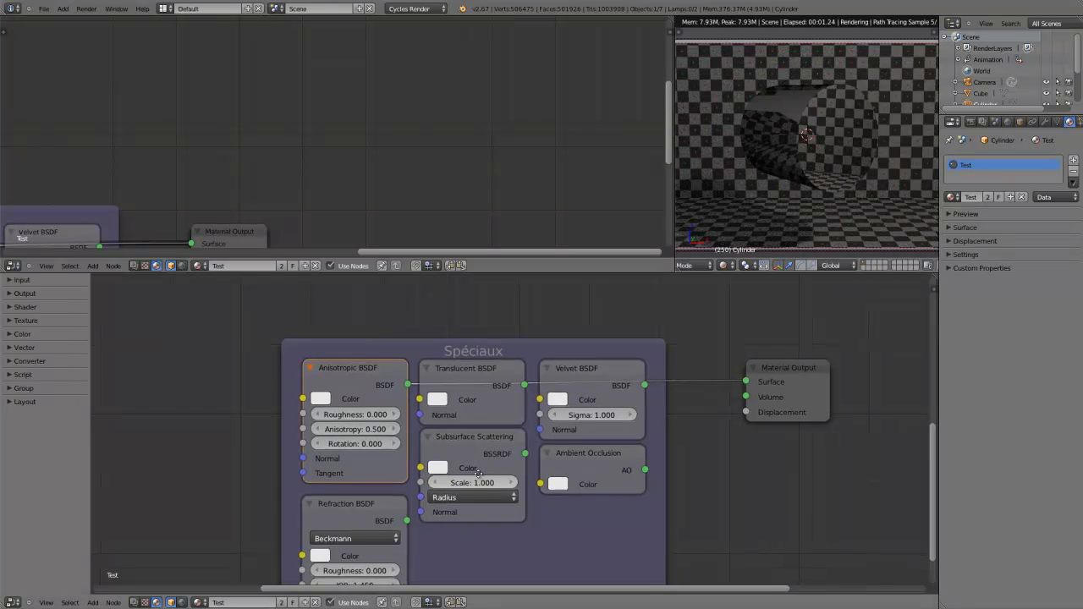
Duplicate the Glossy BSDF node from the Commun frame and place the copy just above the Spéciaux frame
{"action": "scroll", "coordinate": [478, 474], "scroll_direction": "down", "scroll_amount": 5}
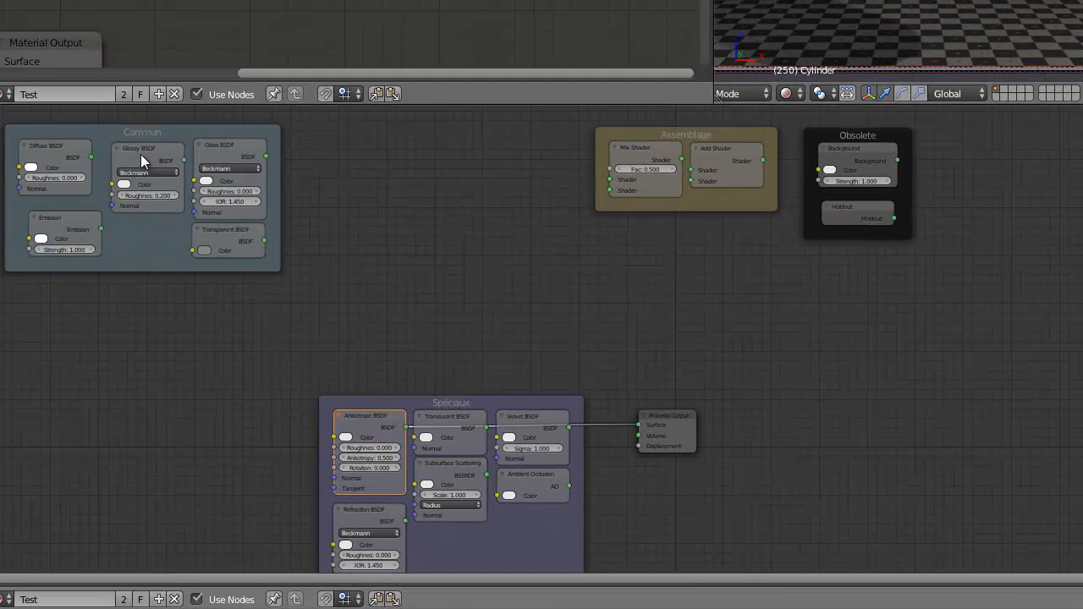
{"action": "left_click", "coordinate": [141, 154]}
{"action": "key", "text": "shift+d"}
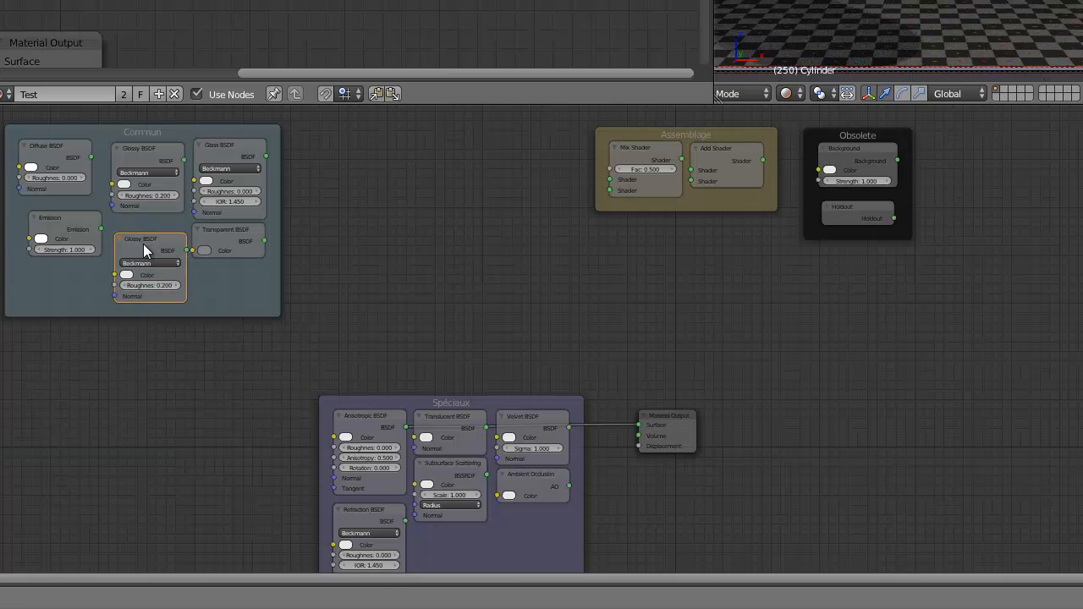
{"action": "right_click", "coordinate": [143, 244]}
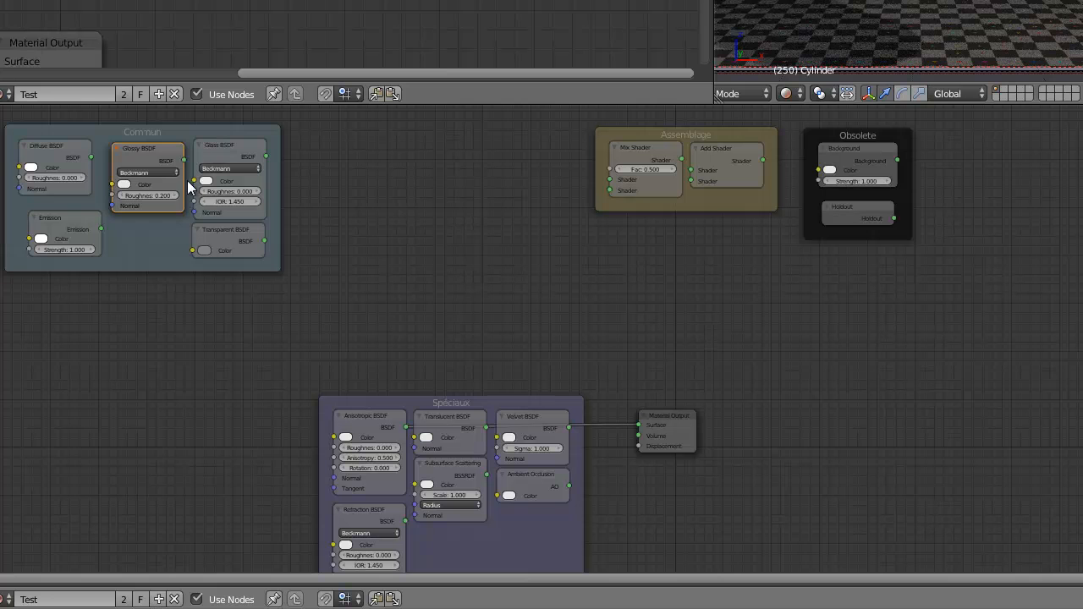
{"action": "key", "text": "shift+d"}
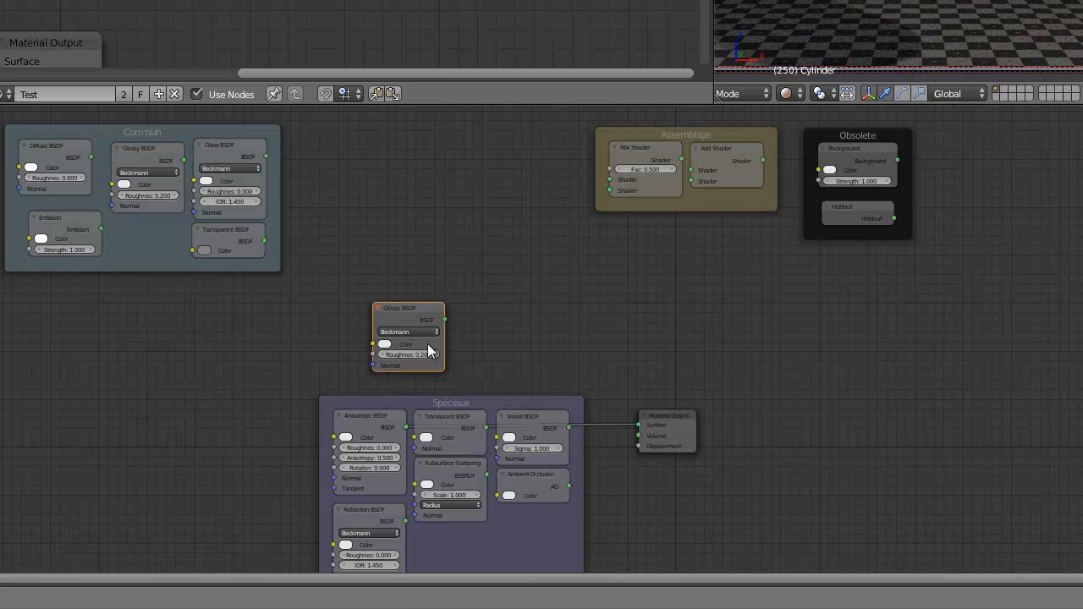
{"action": "left_click", "coordinate": [412, 388]}
Move the Translucent, Subsurface Scattering, Velvet and Ambient Occlusion nodes together to the lower part of the Spéciaux frame
{"action": "scroll", "coordinate": [476, 400], "scroll_direction": "up", "scroll_amount": 4}
{"action": "left_click", "coordinate": [440, 292]}
{"action": "left_click", "coordinate": [433, 337], "text": "shift"}
{"action": "left_click", "coordinate": [570, 270], "text": "shift"}
{"action": "left_click", "coordinate": [599, 359], "text": "shift"}
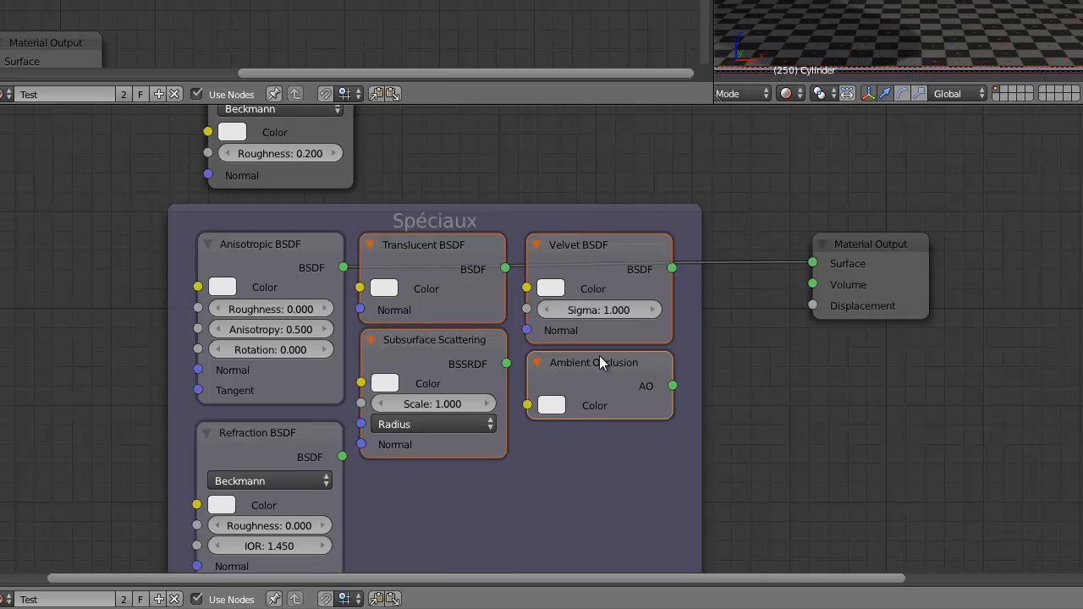
{"action": "key", "text": "g"}
{"action": "left_click", "coordinate": [599, 555]}
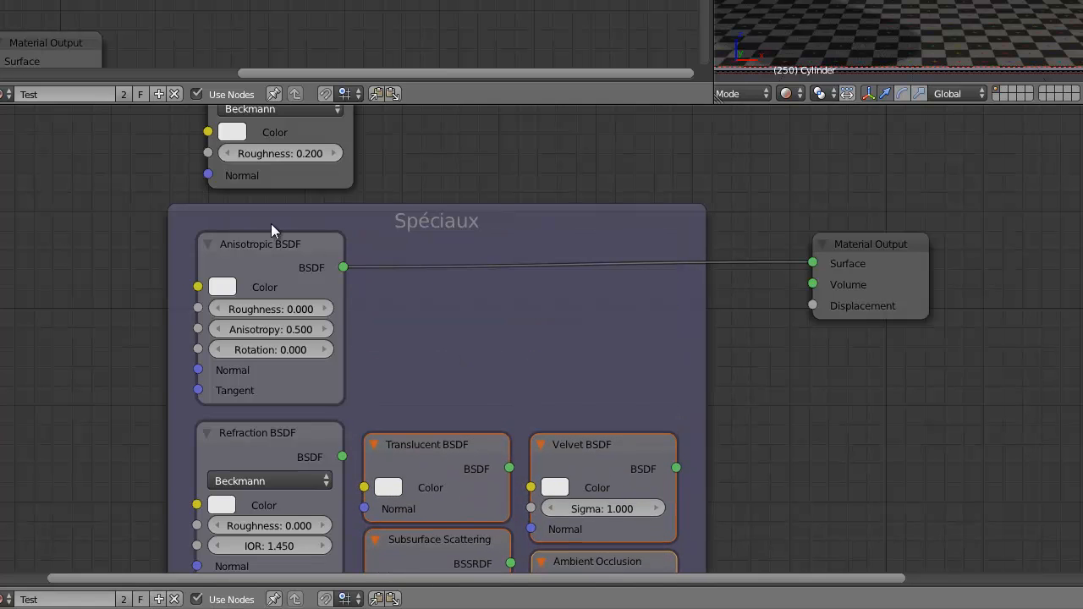
Move the Anisotropic BSDF closer to the Material Output and place the Glossy BSDF copy directly above it
{"action": "key", "text": "g"}
{"action": "left_click", "coordinate": [773, 259]}
{"action": "middle_click_drag", "start_coordinate": [773, 259], "coordinate": [557, 298]}
{"action": "left_click_drag", "start_coordinate": [57, 127], "coordinate": [412, 141]}
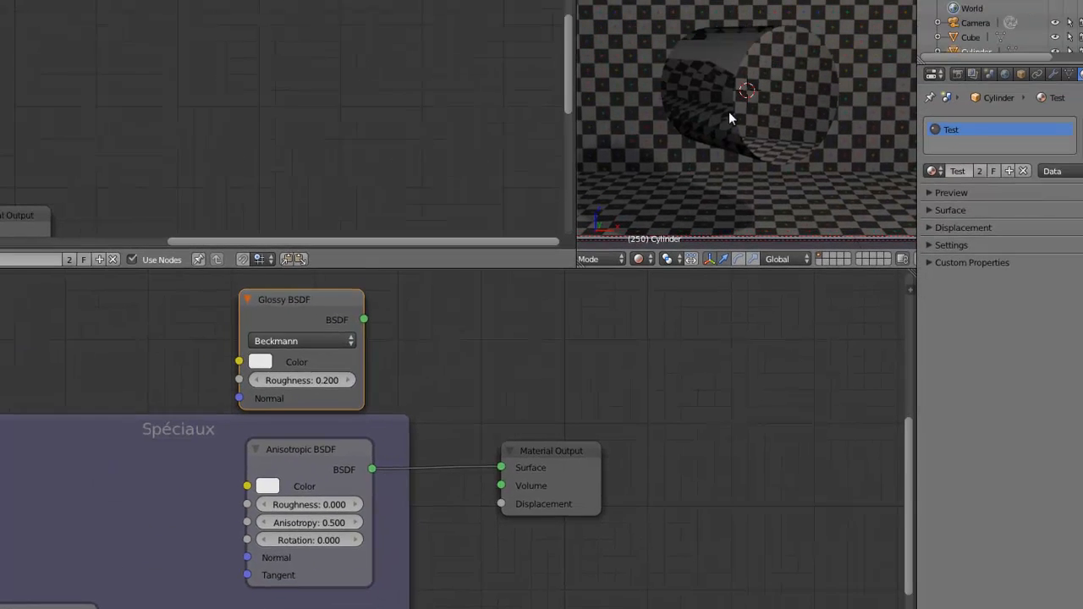
Set the Glossy BSDF copy's Roughness to 0 and connect it to the Material Output's Surface input
{"action": "scroll", "coordinate": [554, 419], "scroll_direction": "up", "scroll_amount": 3}
{"action": "scroll", "coordinate": [374, 466], "scroll_direction": "down", "scroll_amount": 2}
{"action": "left_click_drag", "start_coordinate": [193, 421], "coordinate": [127, 422]}
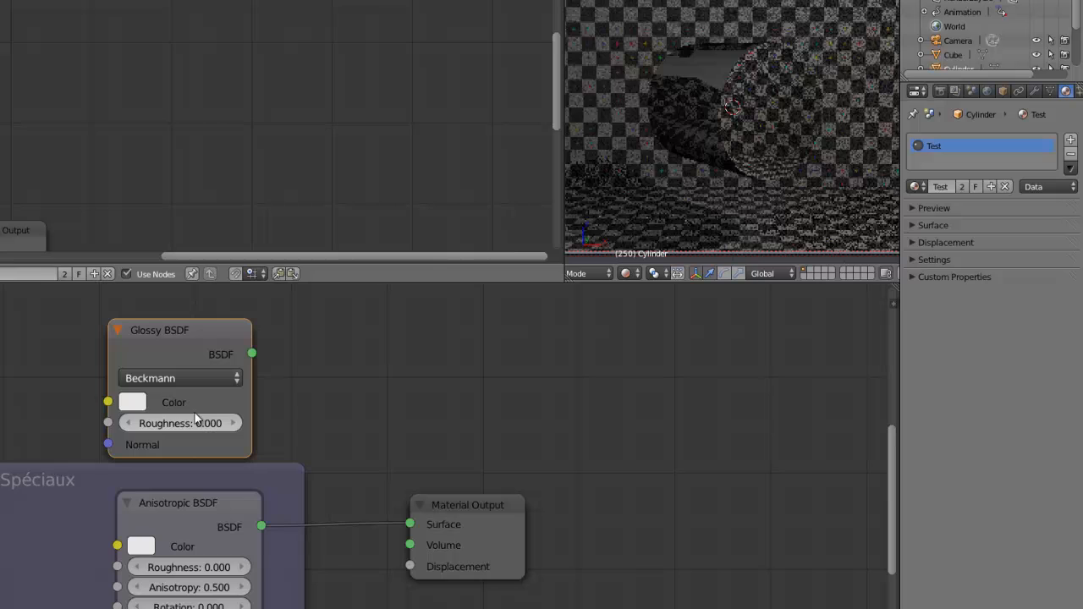
{"action": "left_click_drag", "start_coordinate": [254, 353], "coordinate": [410, 524]}
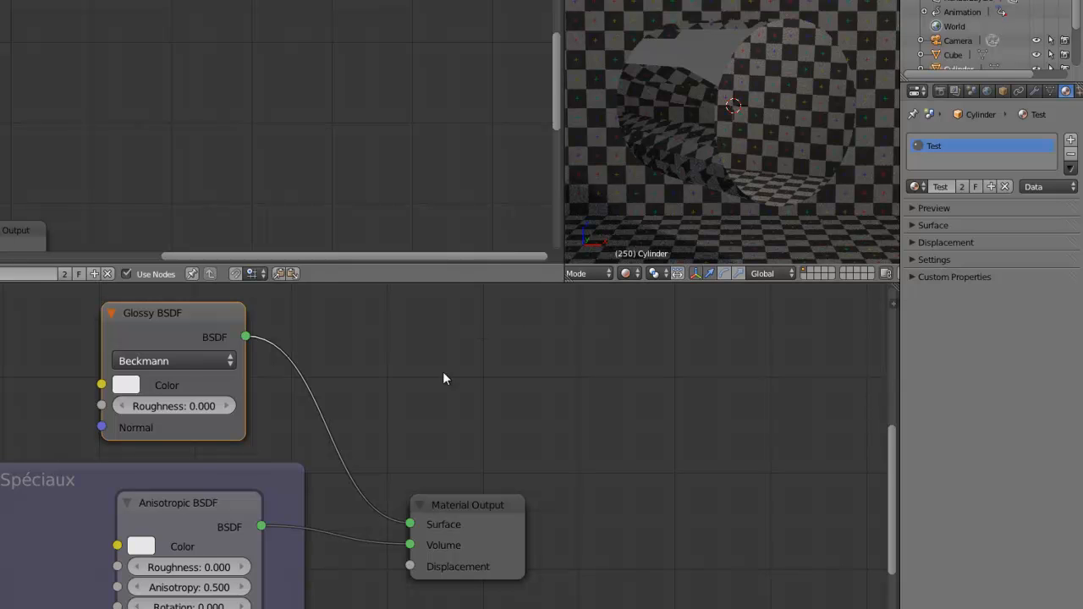
Set the Anisotropic BSDF's Anisotropy to 0 and switch its link to the Surface input to compare it with Glossy
{"action": "middle_click_drag", "start_coordinate": [305, 520], "coordinate": [296, 441]}
{"action": "left_click_drag", "start_coordinate": [172, 512], "coordinate": [205, 518]}
{"action": "left_click", "coordinate": [172, 510]}
{"action": "type", "text": "0"}
{"action": "key", "text": "Return"}
{"action": "scroll", "coordinate": [254, 470], "scroll_direction": "down", "scroll_amount": 2}
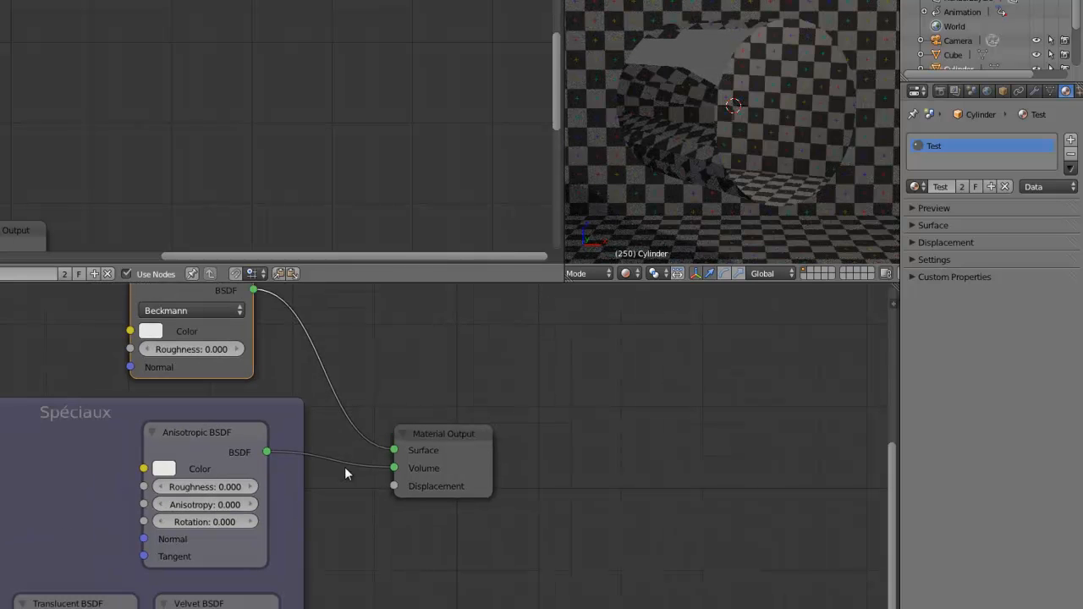
{"action": "mouse_move", "coordinate": [394, 468]}
{"action": "left_mouse_down"}
{"action": "mouse_move", "coordinate": [394, 450]}
{"action": "mouse_move", "coordinate": [370, 450]}
{"action": "mouse_move", "coordinate": [394, 450]}
{"action": "left_mouse_up"}
Set the Glossy BSDF's Roughness to 0.2, and reduce it to 0.1
{"action": "scroll", "coordinate": [356, 477], "scroll_direction": "up", "scroll_amount": 4}
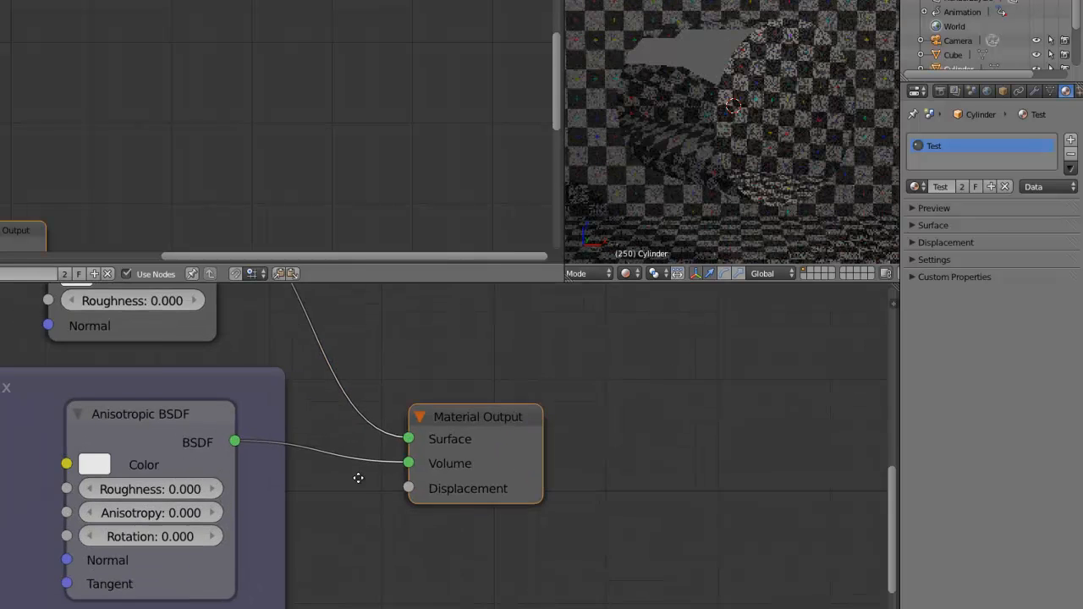
{"action": "middle_click_drag", "start_coordinate": [238, 325], "coordinate": [258, 452]}
{"action": "left_click", "coordinate": [165, 436]}
{"action": "type", "text": "0.2"}
{"action": "key", "text": "Return"}
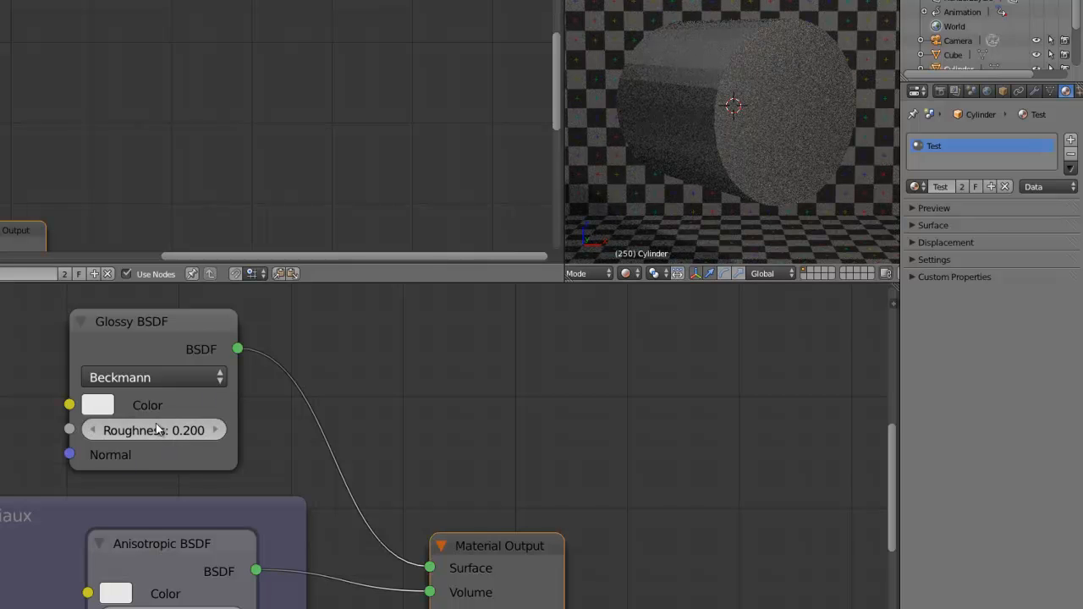
{"action": "left_click", "coordinate": [95, 434]}
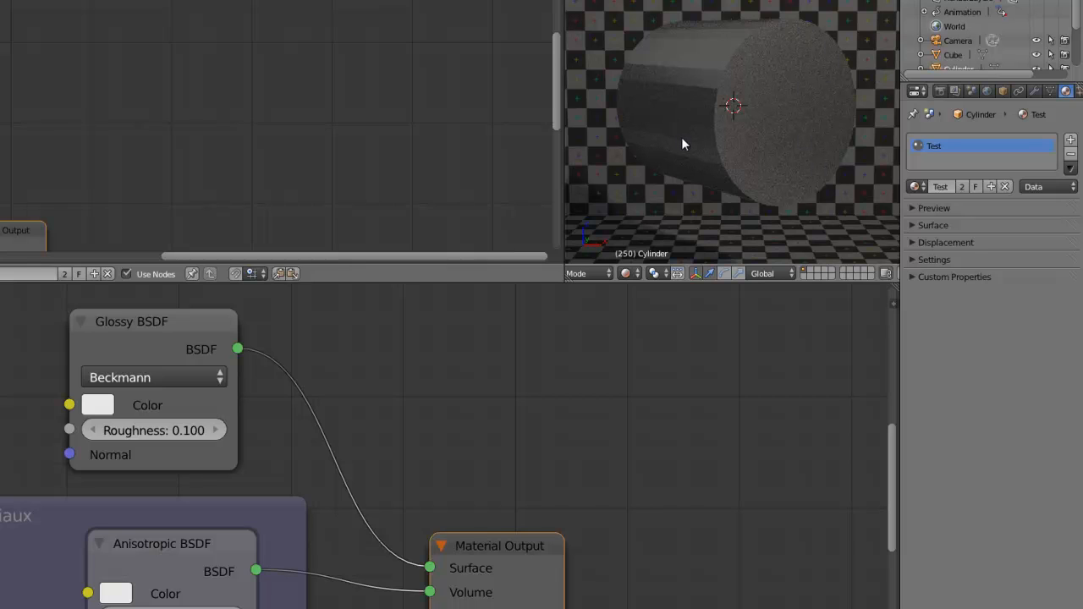
Switch the Anisotropic BSDF's link to the Material Output's Surface input and set its Roughness to 0.1
{"action": "middle_click_drag", "start_coordinate": [359, 608], "coordinate": [363, 551]}
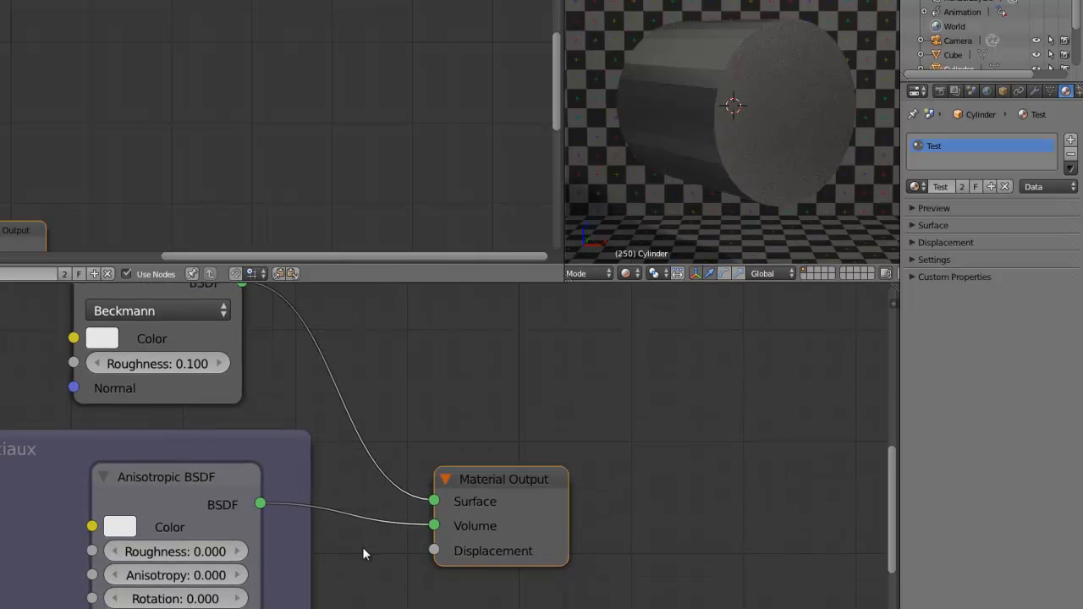
{"action": "left_click_drag", "start_coordinate": [434, 526], "coordinate": [433, 501]}
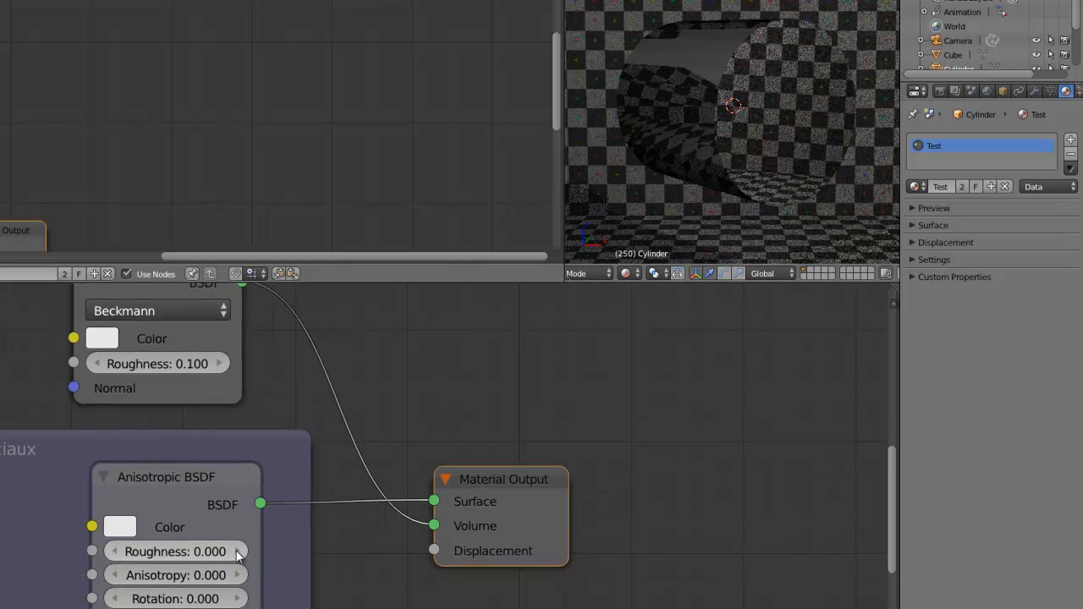
{"action": "left_click", "coordinate": [236, 551]}
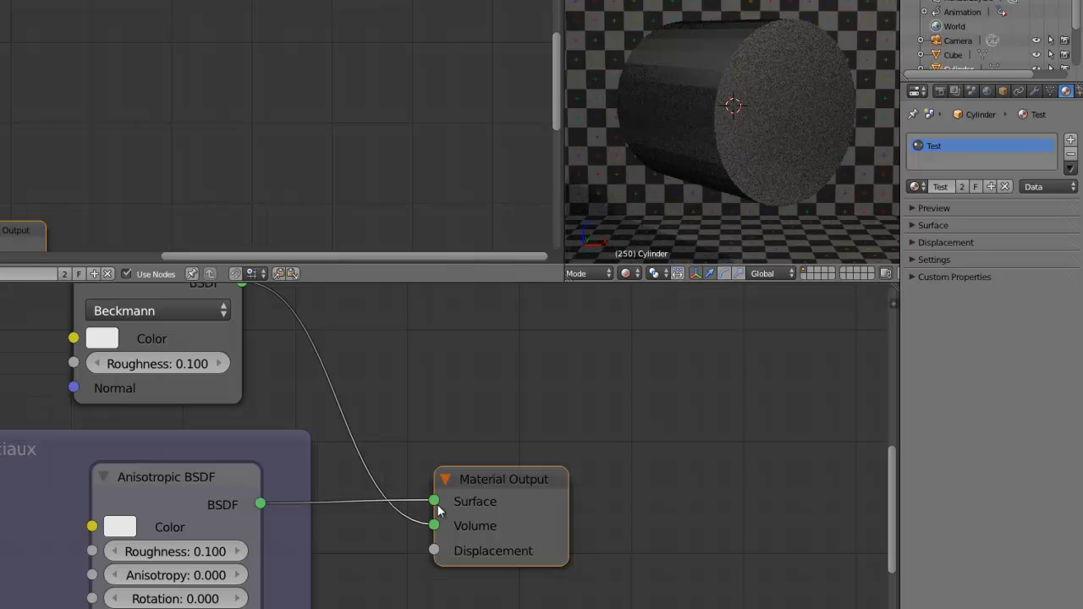
Try Anisotropy values of 0.5 and 1 on the Anisotropic BSDF, and set it to 0.8
{"action": "left_click", "coordinate": [156, 575]}
{"action": "type", "text": "0.5"}
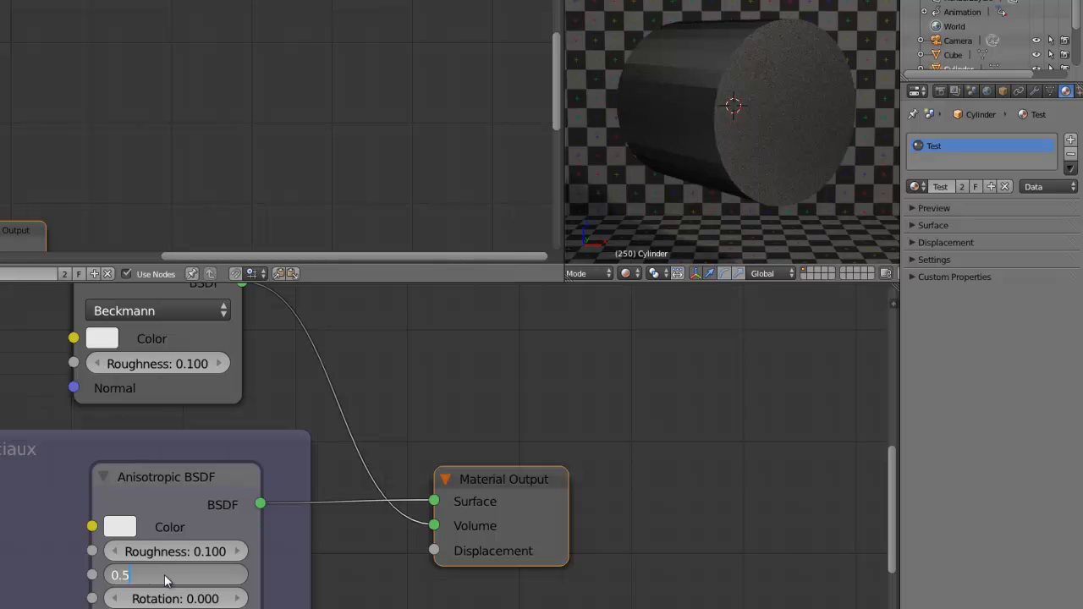
{"action": "key", "text": "Return"}
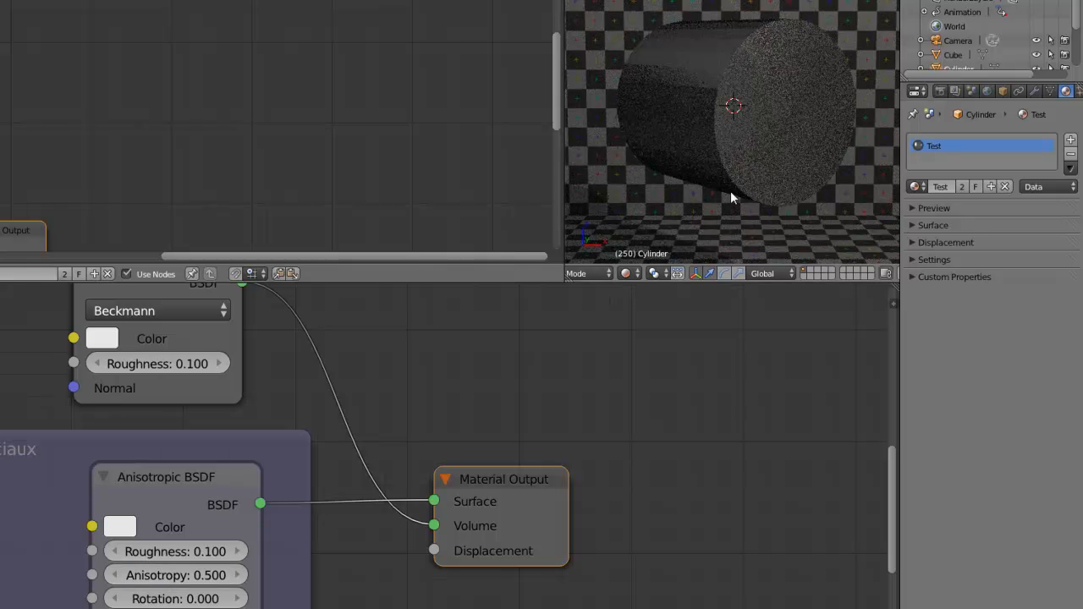
{"action": "left_click", "coordinate": [184, 574]}
{"action": "type", "text": "1"}
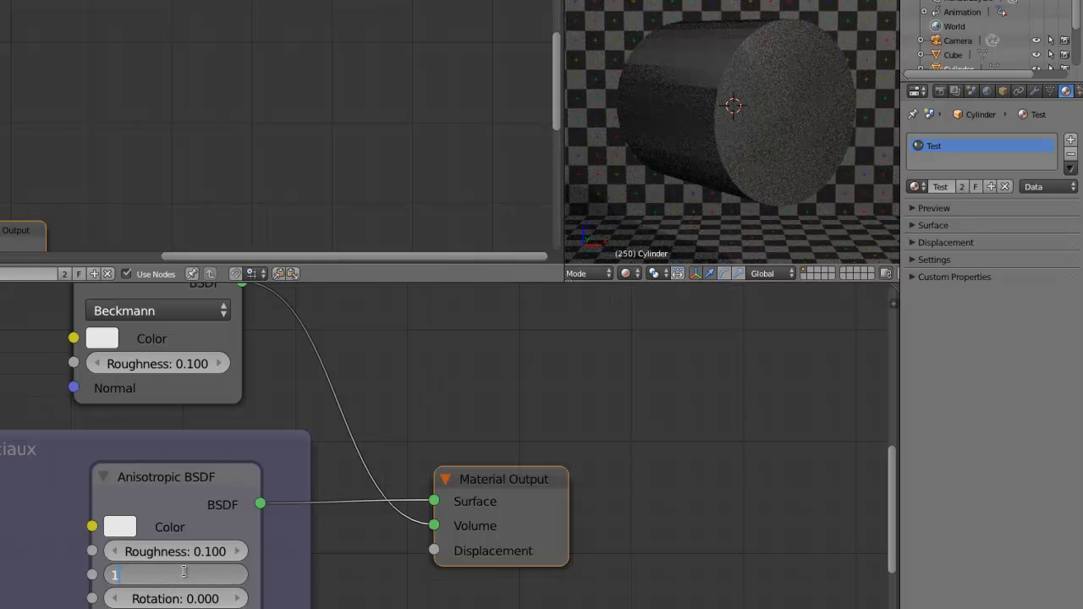
{"action": "key", "text": "Return"}
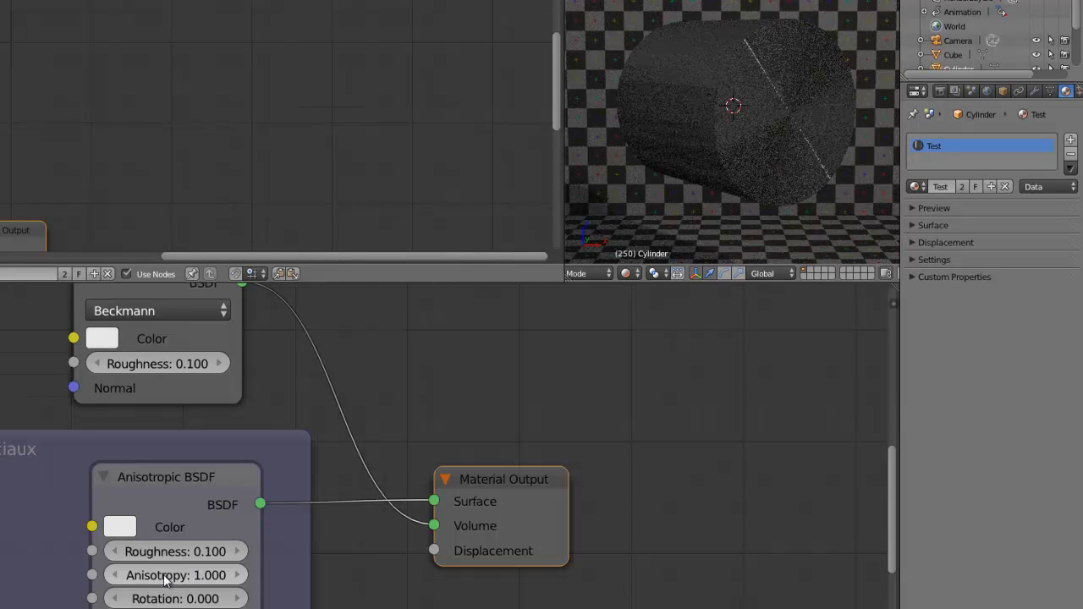
{"action": "left_click", "coordinate": [165, 575]}
{"action": "type", "text": "0.8"}
{"action": "key", "text": "Return"}
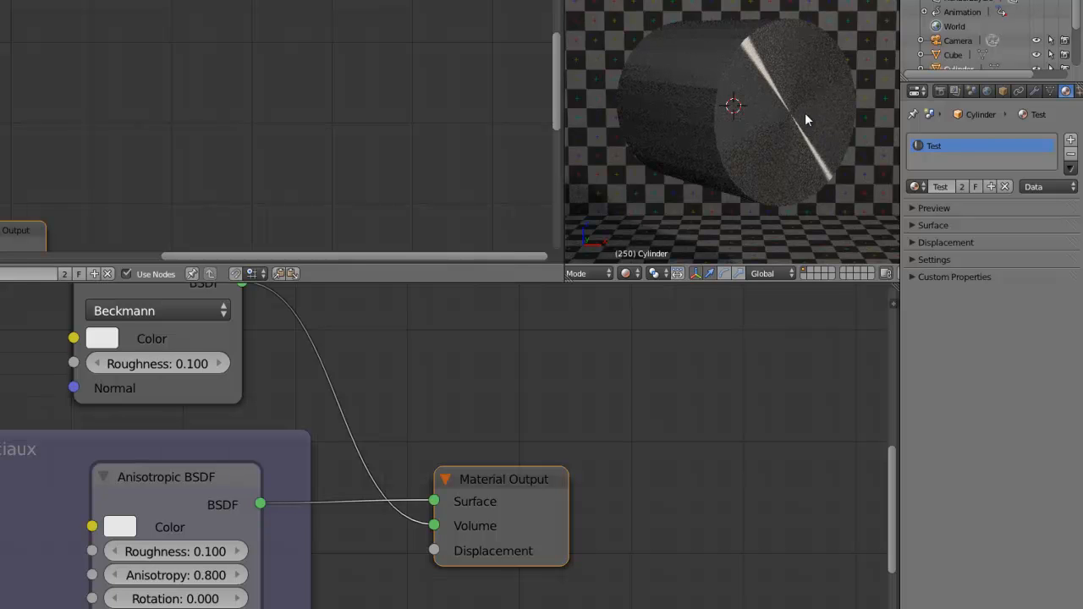
{"action": "mouse_move", "coordinate": [800, 124]}
{"action": "middle_mouse_down"}
{"action": "mouse_move", "coordinate": [702, 123]}
{"action": "mouse_move", "coordinate": [804, 107]}
{"action": "middle_mouse_up"}
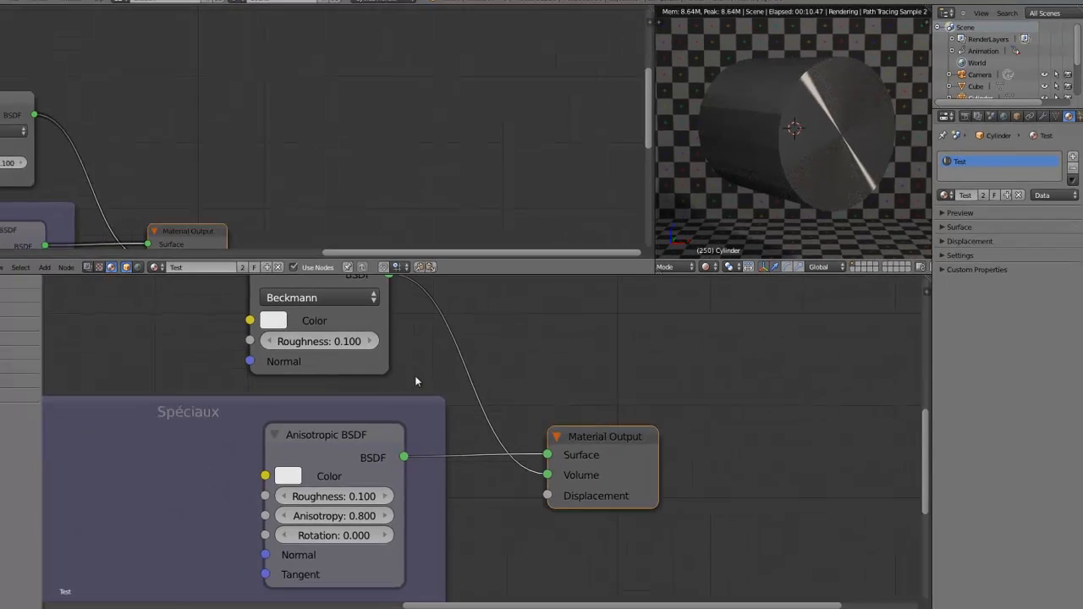
Align the Glossy BSDF copy just above the Anisotropic BSDF and select the Anisotropic BSDF
{"action": "scroll", "coordinate": [273, 405], "scroll_direction": "down", "scroll_amount": 4}
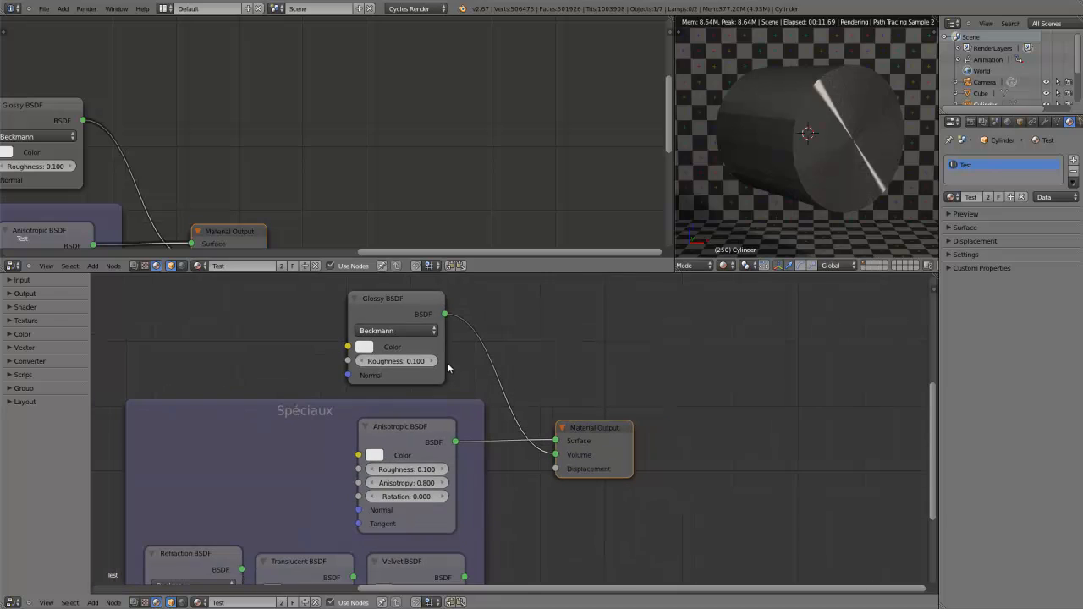
{"action": "left_click_drag", "start_coordinate": [392, 300], "coordinate": [405, 310]}
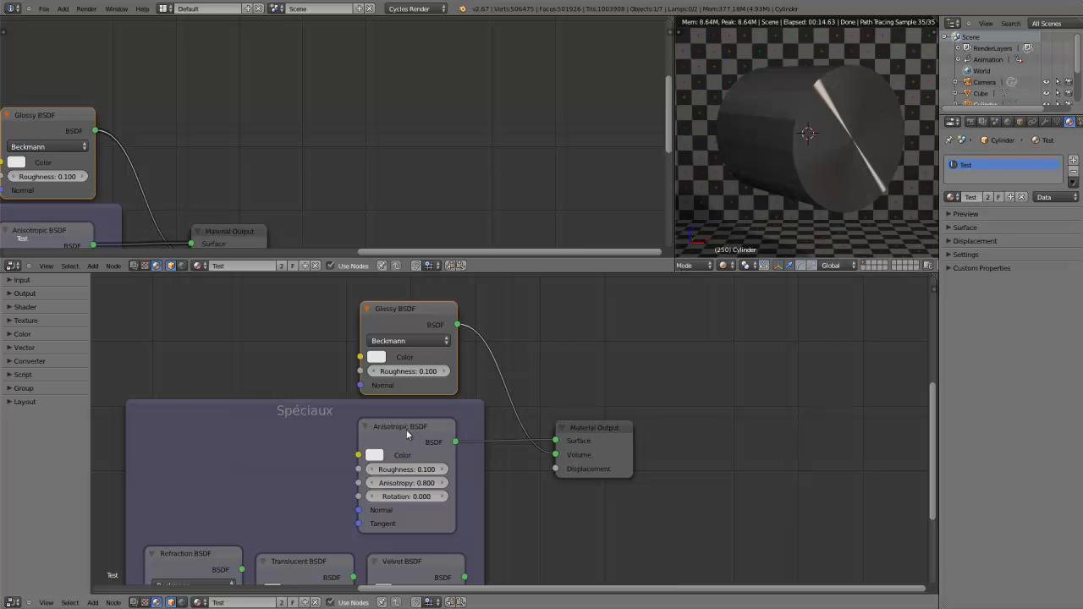
{"action": "left_click", "coordinate": [403, 430]}
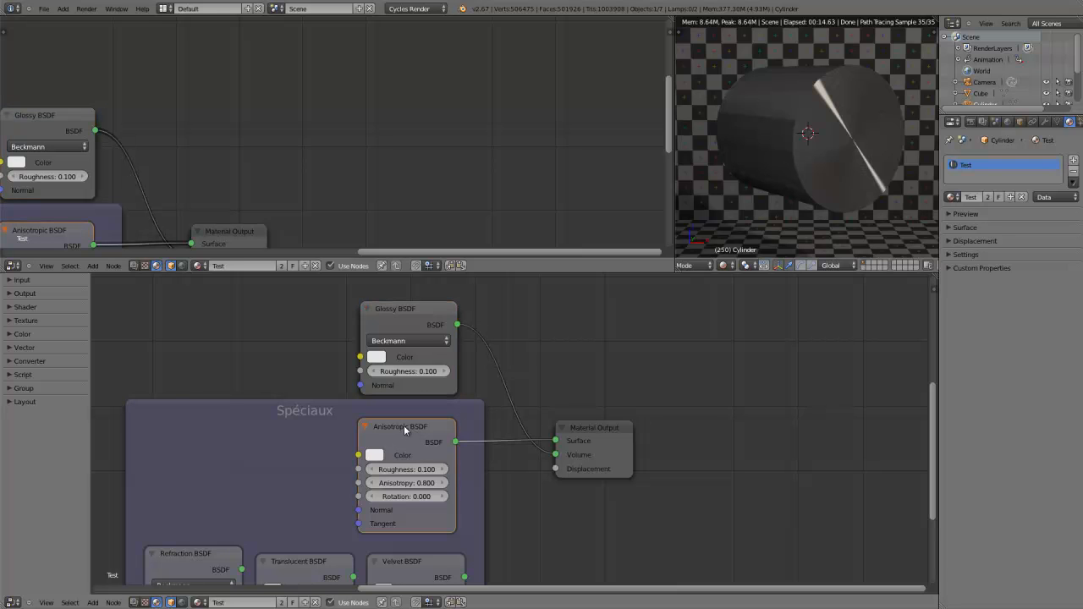
Set the Anisotropic BSDF's Anisotropy to 0
{"action": "scroll", "coordinate": [408, 431], "scroll_direction": "up", "scroll_amount": 1}
{"action": "scroll", "coordinate": [408, 431], "scroll_direction": "down", "scroll_amount": 1}
{"action": "scroll", "coordinate": [409, 427], "scroll_direction": "up", "scroll_amount": 1}
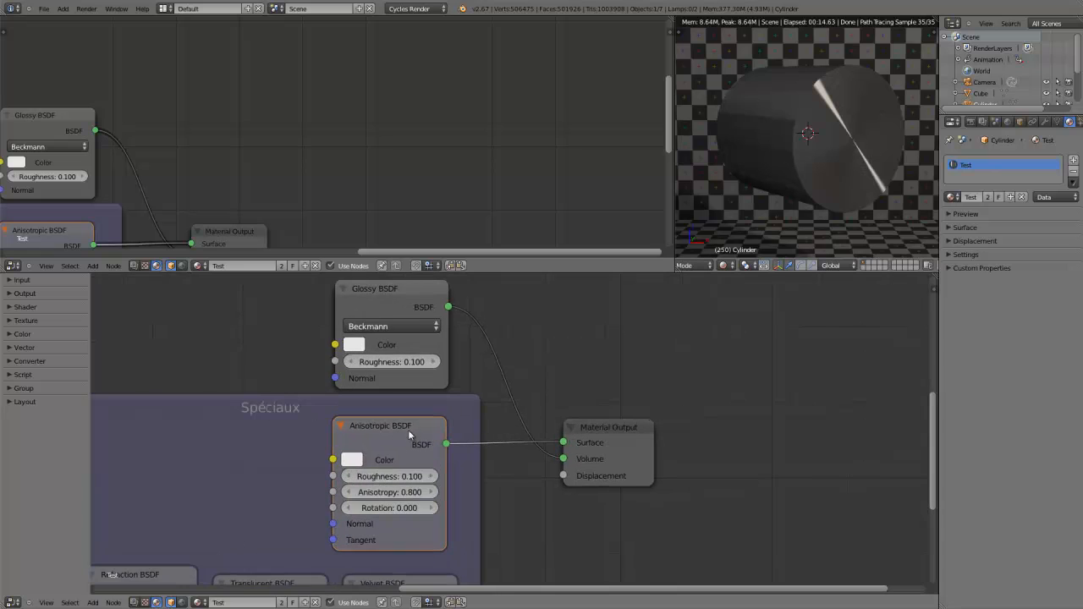
{"action": "scroll", "coordinate": [411, 423], "scroll_direction": "up", "scroll_amount": 1}
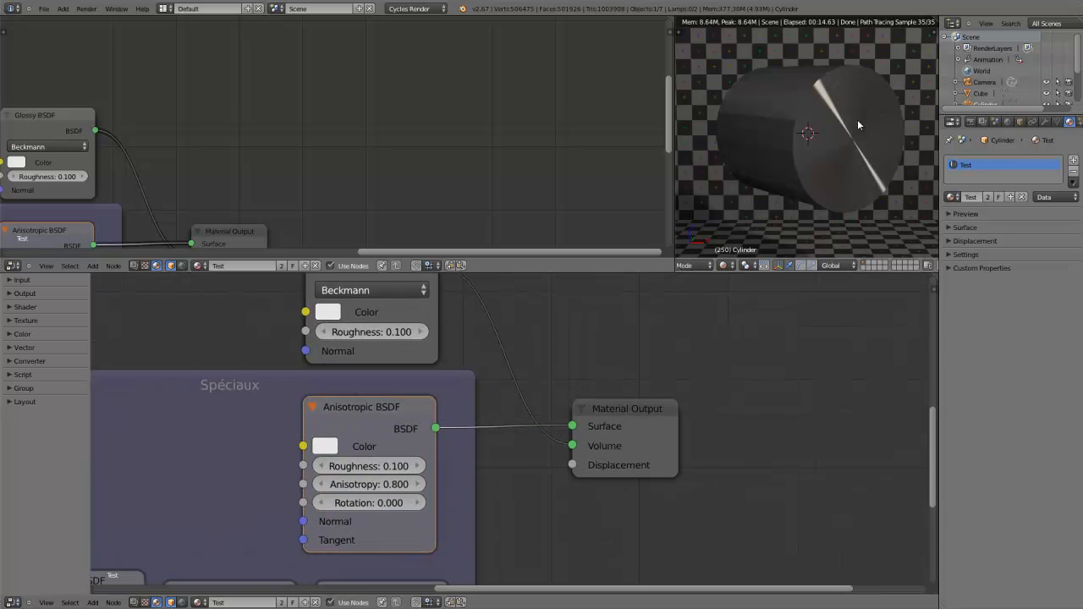
{"action": "scroll", "coordinate": [453, 449], "scroll_direction": "down", "scroll_amount": 2}
{"action": "scroll", "coordinate": [487, 470], "scroll_direction": "up", "scroll_amount": 2}
{"action": "scroll", "coordinate": [522, 490], "scroll_direction": "down", "scroll_amount": 2}
{"action": "scroll", "coordinate": [517, 457], "scroll_direction": "up", "scroll_amount": 3}
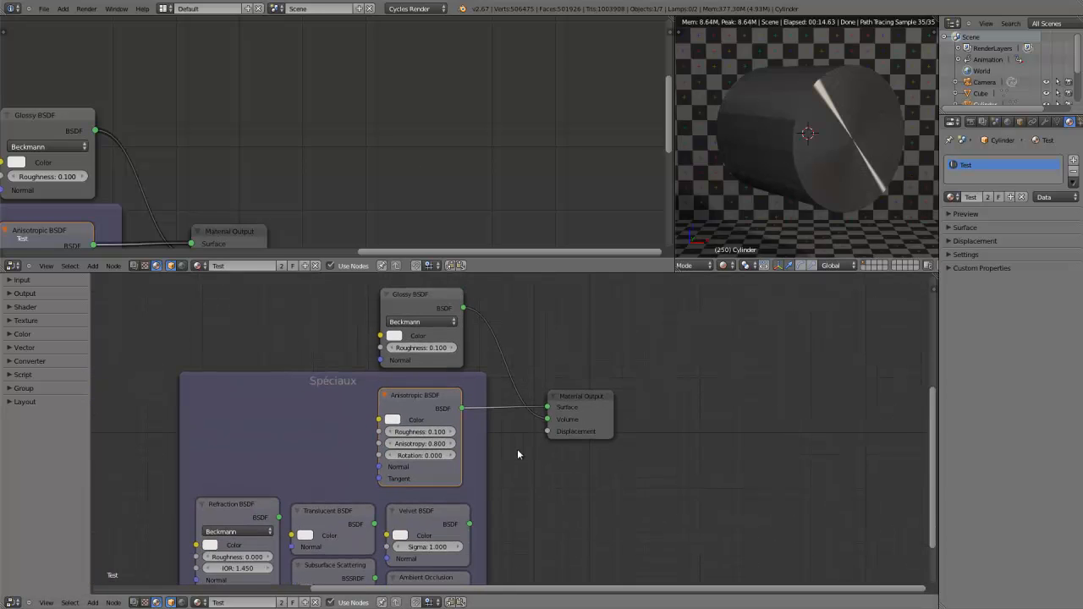
{"action": "left_click_drag", "start_coordinate": [357, 467], "coordinate": [325, 462]}
{"action": "left_click", "coordinate": [324, 462]}
{"action": "type", "text": "0"}
{"action": "key", "text": "Return"}
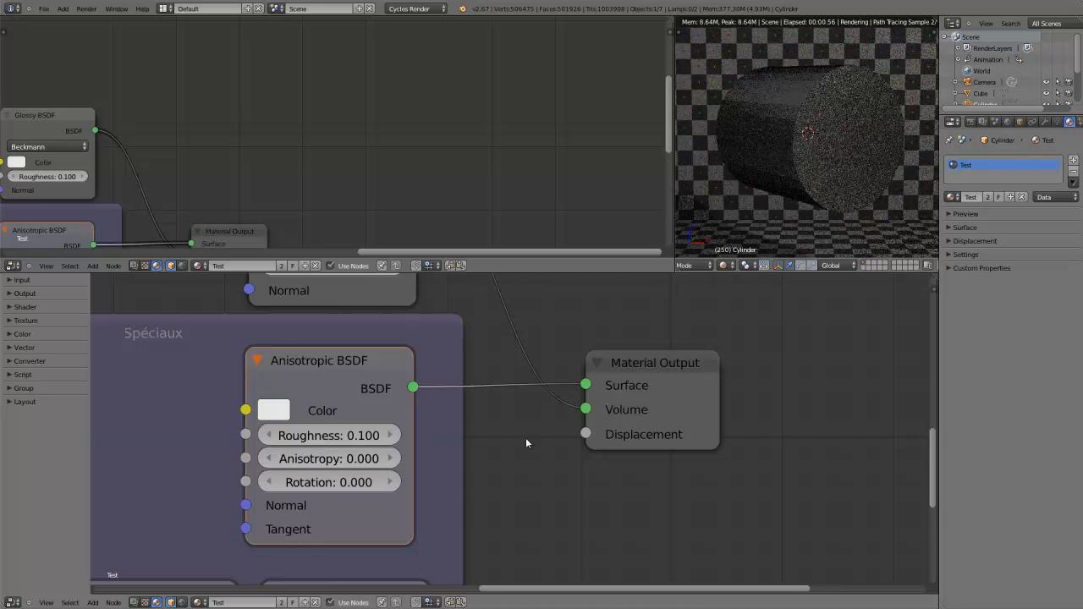
Compare both shaders on the cylinder by swapping the Glossy and Anisotropic links at the Surface input, ending with Anisotropic
{"action": "scroll", "coordinate": [508, 418], "scroll_direction": "down", "scroll_amount": 1}
{"action": "middle_click_drag", "start_coordinate": [493, 398], "coordinate": [489, 416]}
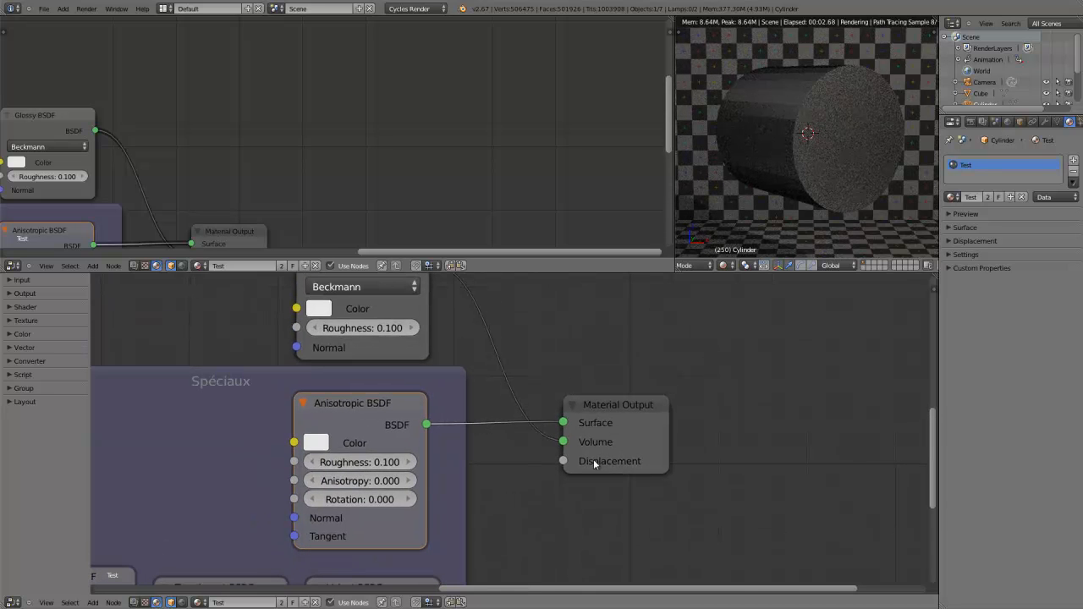
{"action": "left_click_drag", "start_coordinate": [563, 441], "coordinate": [562, 423]}
{"action": "scroll", "coordinate": [510, 448], "scroll_direction": "down", "scroll_amount": 1}
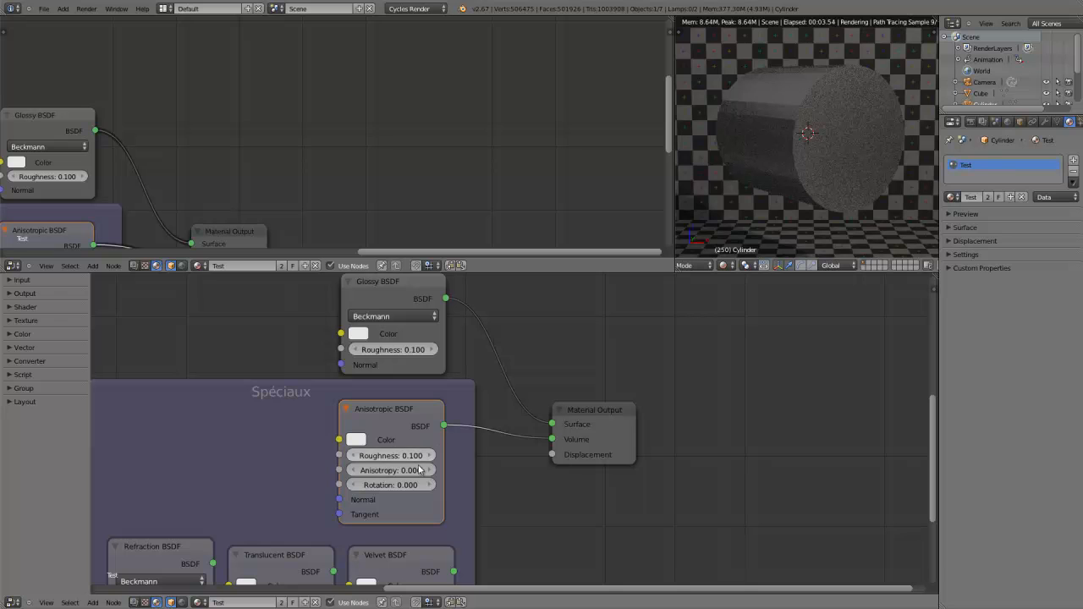
{"action": "left_click_drag", "start_coordinate": [550, 440], "coordinate": [553, 424]}
{"action": "scroll", "coordinate": [546, 433], "scroll_direction": "up", "scroll_amount": 3}
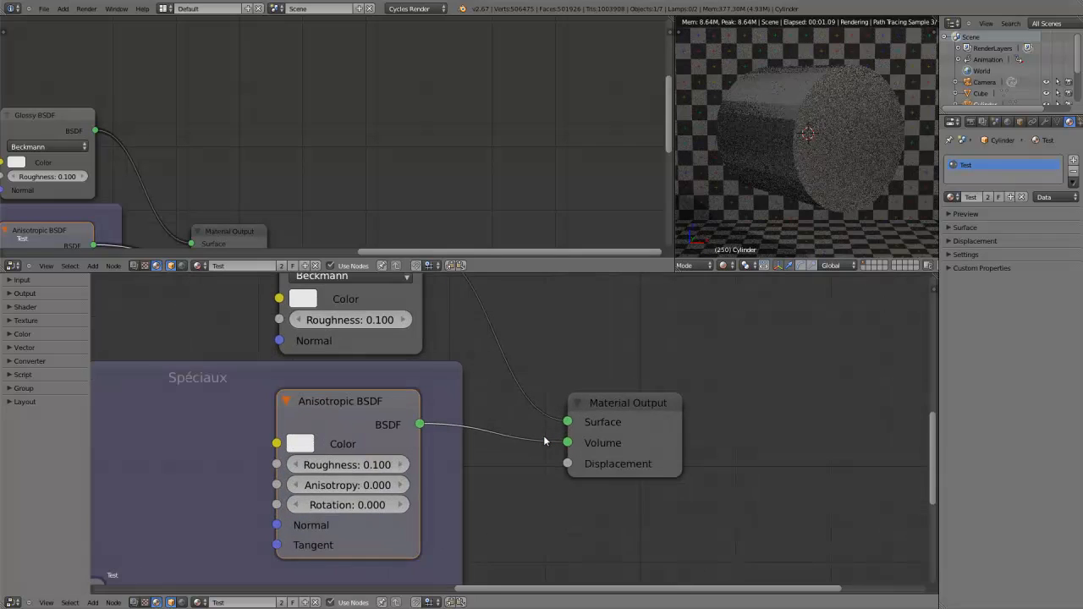
{"action": "scroll", "coordinate": [451, 460], "scroll_direction": "down", "scroll_amount": 2}
{"action": "left_click_drag", "start_coordinate": [560, 420], "coordinate": [566, 442]}
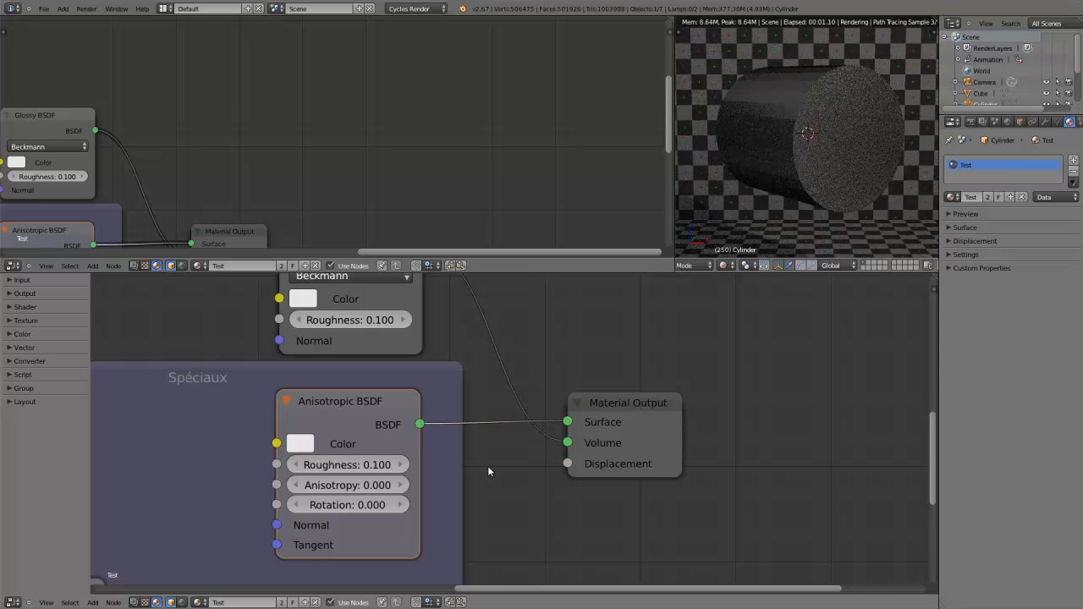
Raise the Anisotropic BSDF's Anisotropy to 0.6
{"action": "scroll", "coordinate": [488, 469], "scroll_direction": "up", "scroll_amount": 1}
{"action": "middle_click_drag", "start_coordinate": [493, 453], "coordinate": [500, 440]}
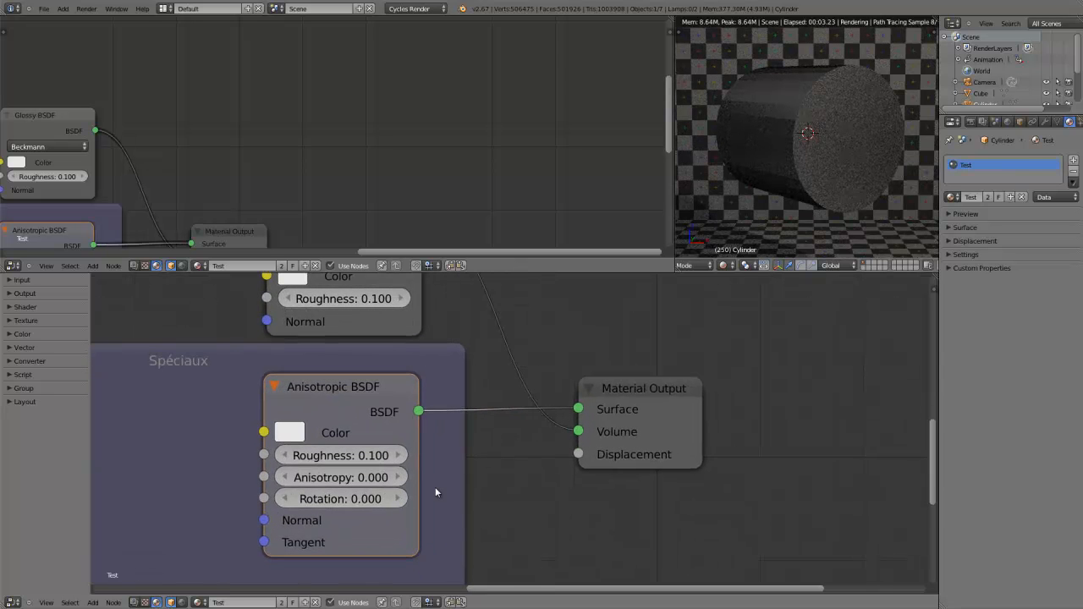
{"action": "left_click_drag", "start_coordinate": [341, 489], "coordinate": [405, 481]}
{"action": "scroll", "coordinate": [518, 438], "scroll_direction": "down", "scroll_amount": 3}
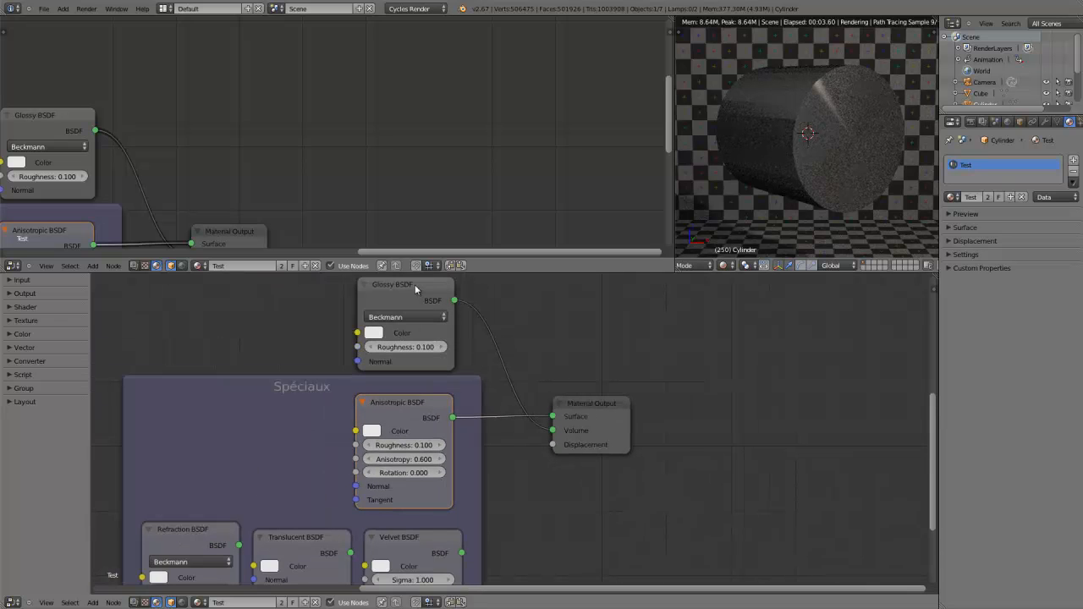
Cut both shader links to the Material Output and move the Refraction BSDF into the Anisotropic BSDF's place in the Spéciaux frame
{"action": "left_click_drag", "start_coordinate": [415, 284], "coordinate": [415, 280]}
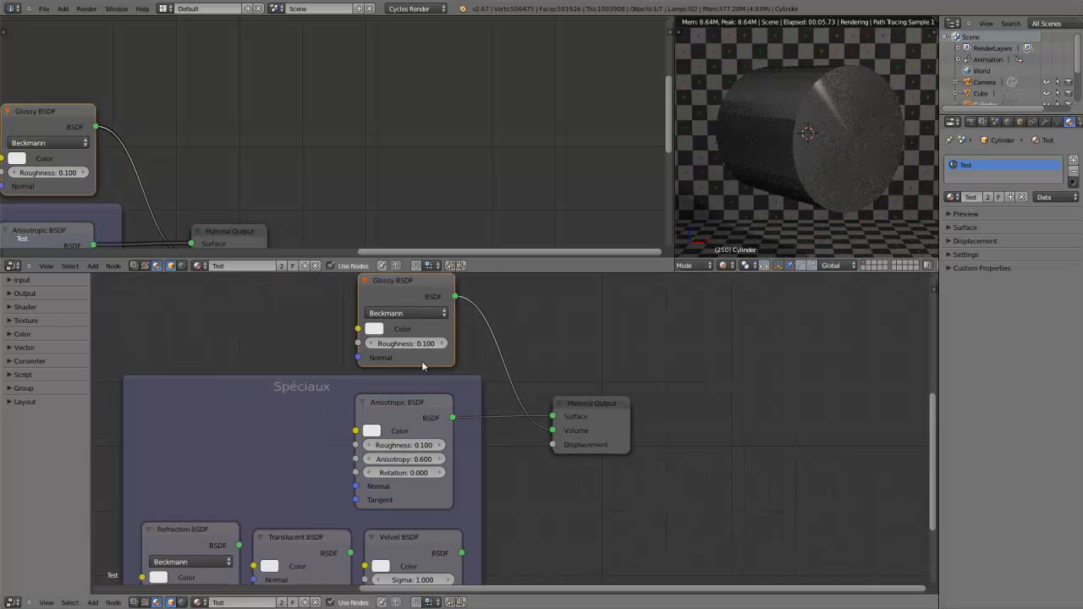
{"action": "left_click_drag", "start_coordinate": [552, 417], "coordinate": [454, 363]}
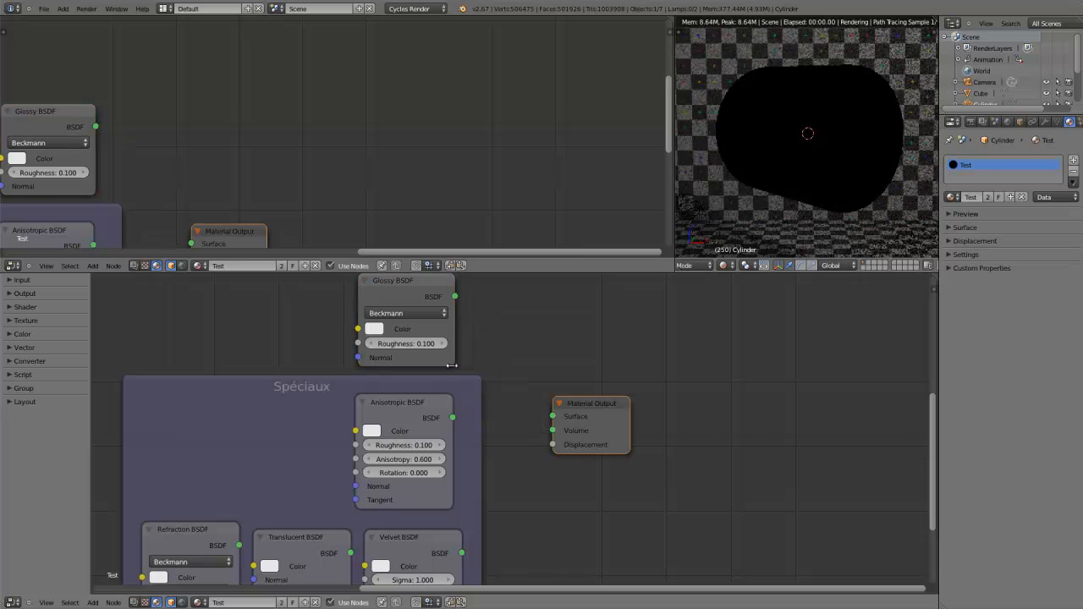
{"action": "left_click_drag", "start_coordinate": [429, 413], "coordinate": [139, 413]}
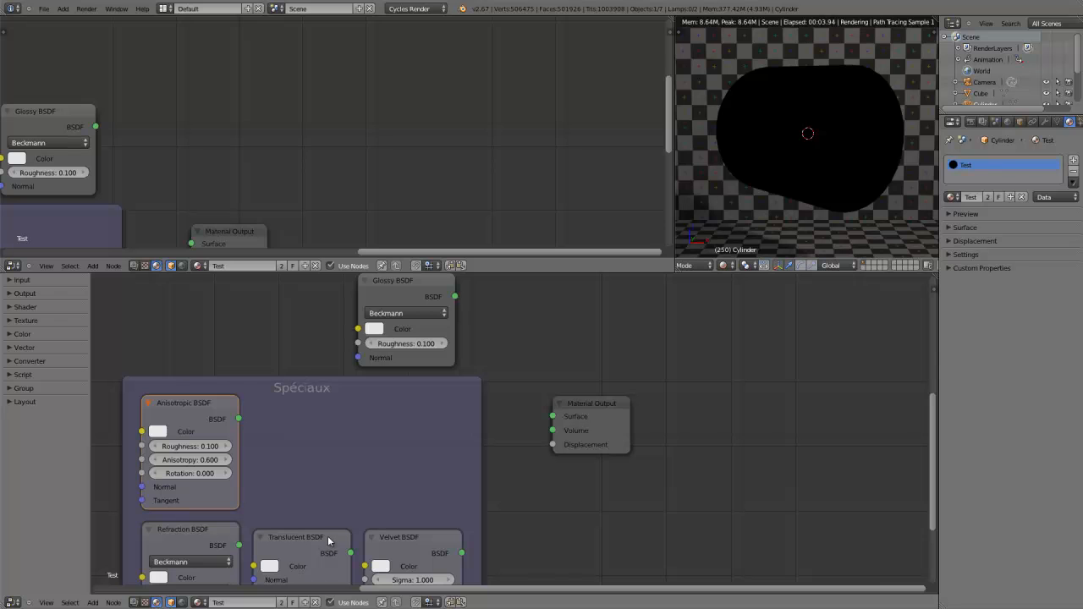
{"action": "left_click_drag", "start_coordinate": [190, 533], "coordinate": [416, 402]}
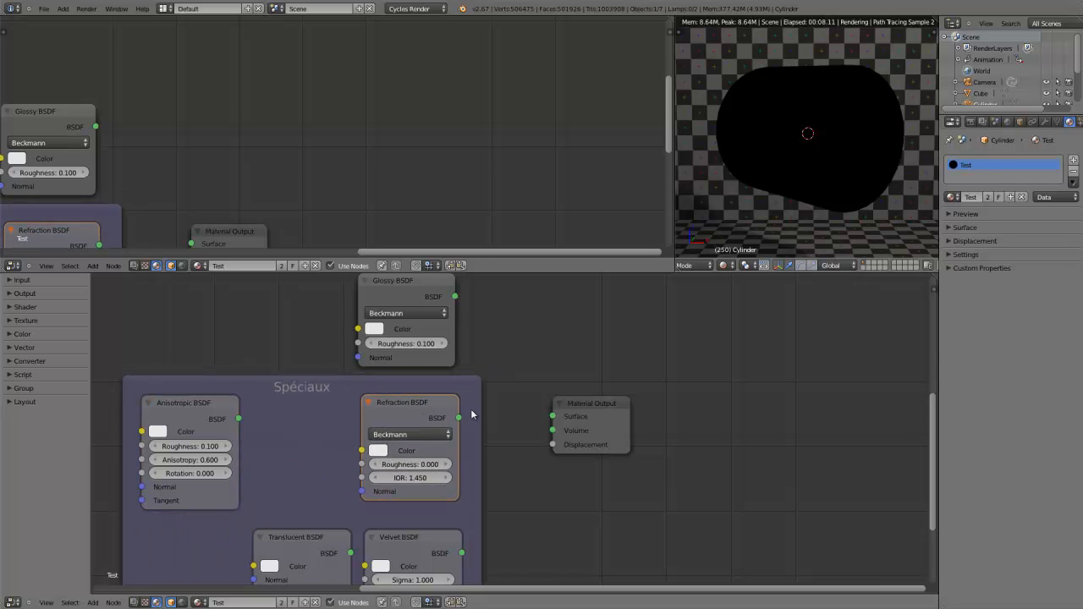
Delete the Glossy BSDF copy above the Spéciaux frame
{"action": "scroll", "coordinate": [471, 409], "scroll_direction": "down", "scroll_amount": 2}
{"action": "middle_click_drag", "start_coordinate": [491, 335], "coordinate": [525, 470]}
{"action": "left_click_drag", "start_coordinate": [465, 471], "coordinate": [304, 312]}
{"action": "middle_click_drag", "start_coordinate": [286, 404], "coordinate": [443, 447]}
{"action": "left_click_drag", "start_coordinate": [523, 388], "coordinate": [546, 408]}
{"action": "key", "text": "x"}
Copy the Glass BSDF from the Commun frame and move the copy above the Spéciaux frame
{"action": "scroll", "coordinate": [481, 420], "scroll_direction": "up", "scroll_amount": 3}
{"action": "scroll", "coordinate": [479, 415], "scroll_direction": "down", "scroll_amount": 4}
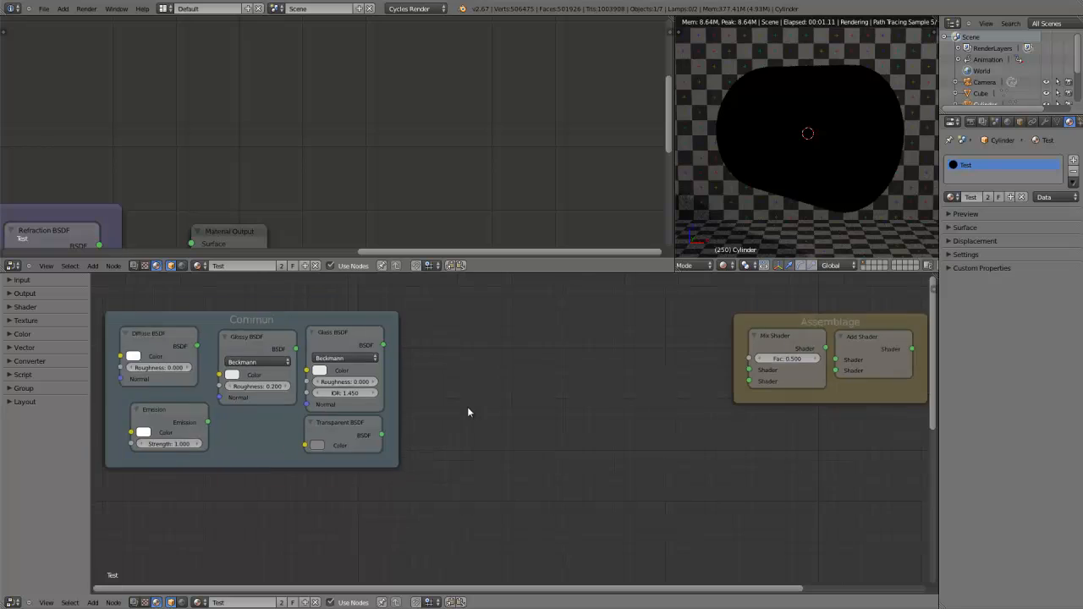
{"action": "left_click", "coordinate": [387, 361]}
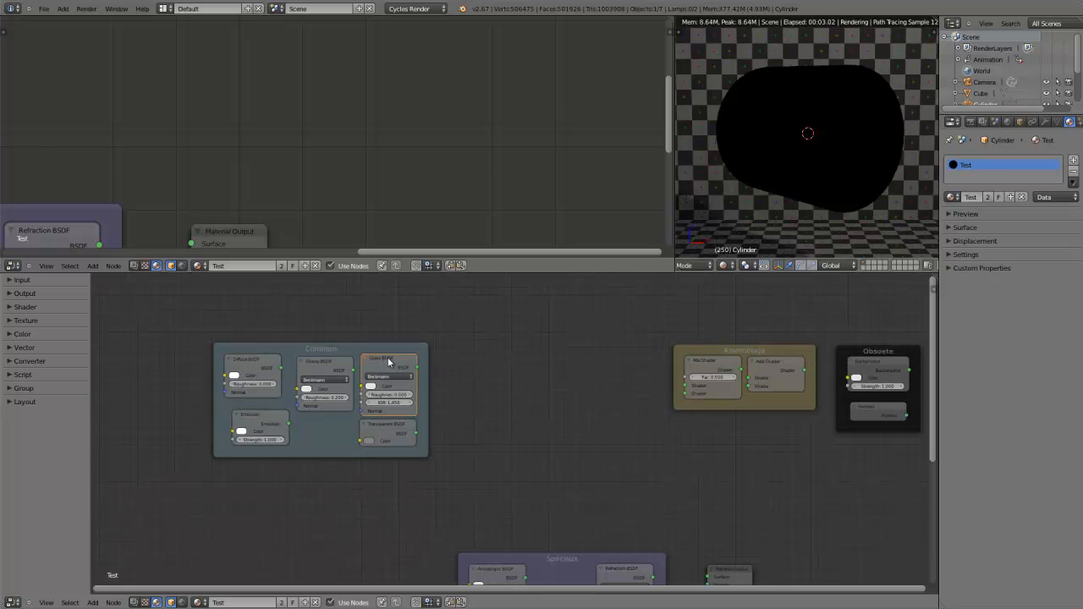
{"action": "key", "text": "ctrl+c"}
{"action": "key", "text": "ctrl+v"}
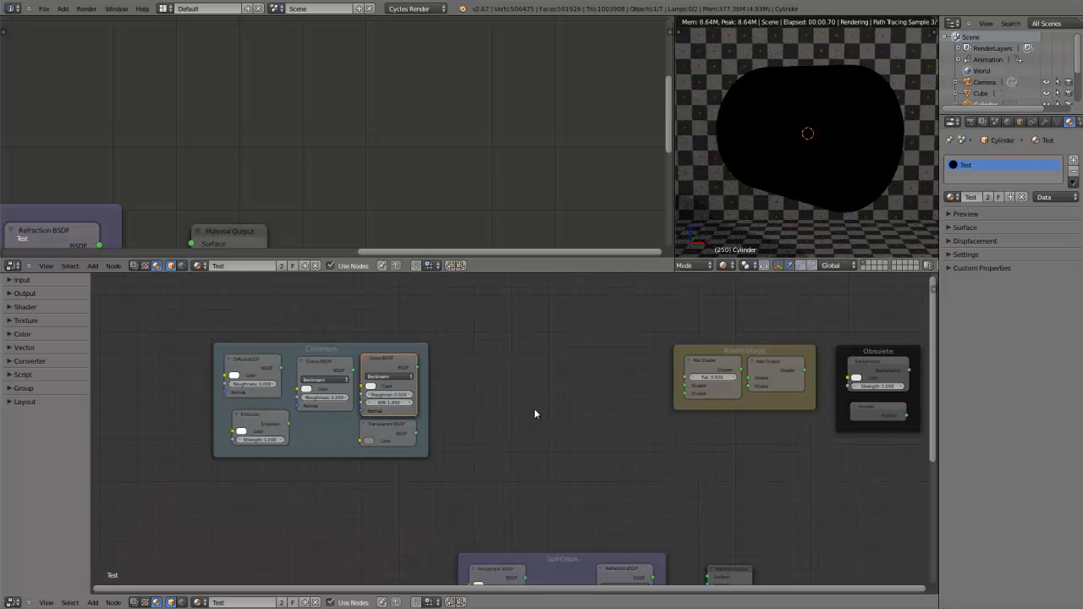
{"action": "key", "text": "g"}
{"action": "left_click", "coordinate": [694, 513]}
{"action": "middle_click_drag", "start_coordinate": [694, 512], "coordinate": [518, 380]}
{"action": "scroll", "coordinate": [590, 381], "scroll_direction": "up", "scroll_amount": 4}
{"action": "scroll", "coordinate": [591, 382], "scroll_direction": "up", "scroll_amount": 3}
{"action": "scroll", "coordinate": [500, 355], "scroll_direction": "down", "scroll_amount": 2}
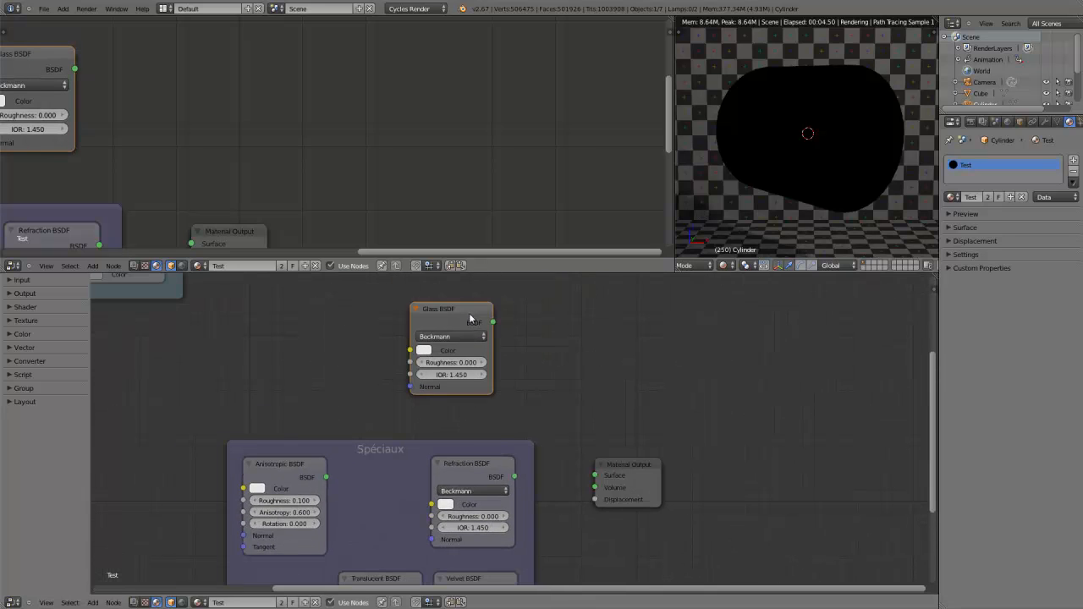
Position the Glass BSDF copy directly above the Refraction BSDF
{"action": "key", "text": "g"}
{"action": "left_click", "coordinate": [508, 381]}
{"action": "scroll", "coordinate": [508, 381], "scroll_direction": "up", "scroll_amount": 3}
{"action": "middle_click_drag", "start_coordinate": [576, 464], "coordinate": [536, 410]}
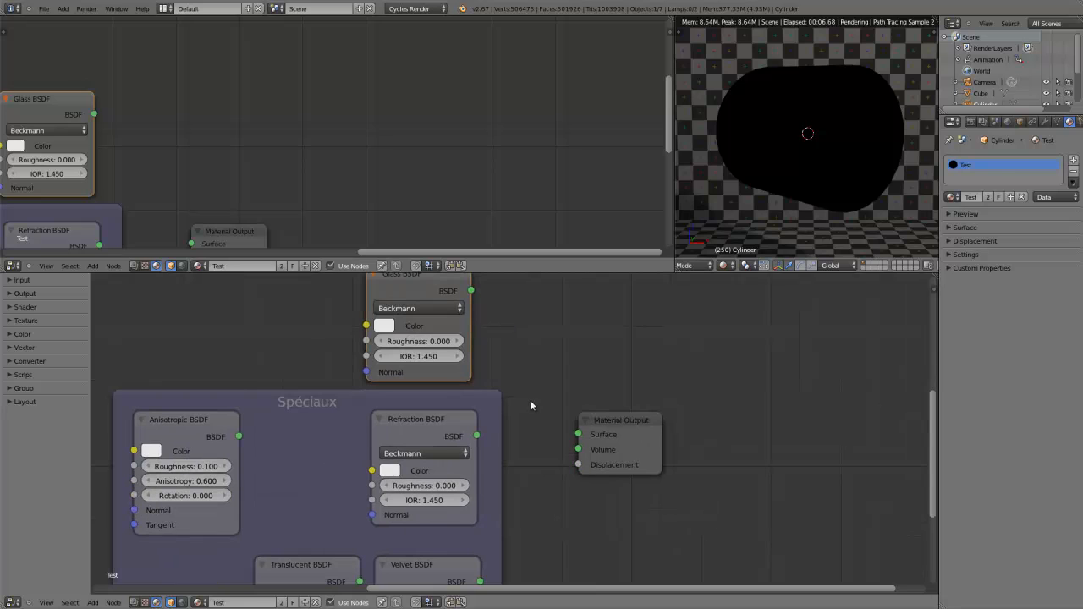
Switch the 3D viewport from rendered to wireframe display and delete the cylinder
{"action": "key", "text": "shift+z"}
{"action": "key", "text": "Delete"}
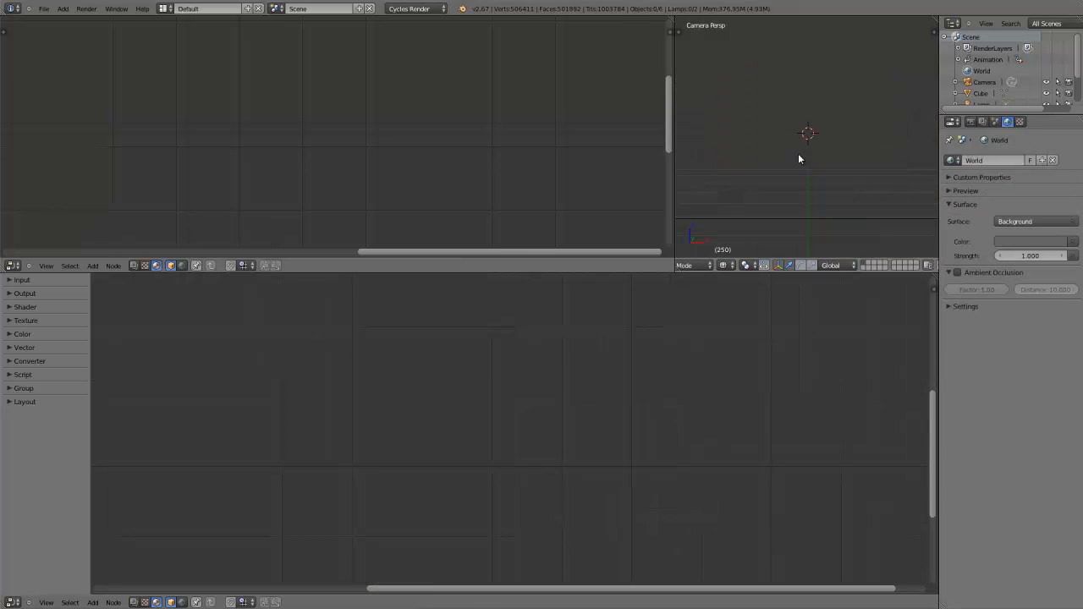
Hide the plane covering the monkey head and select Suzanne to show its Test material nodes
{"action": "right_click", "coordinate": [798, 158]}
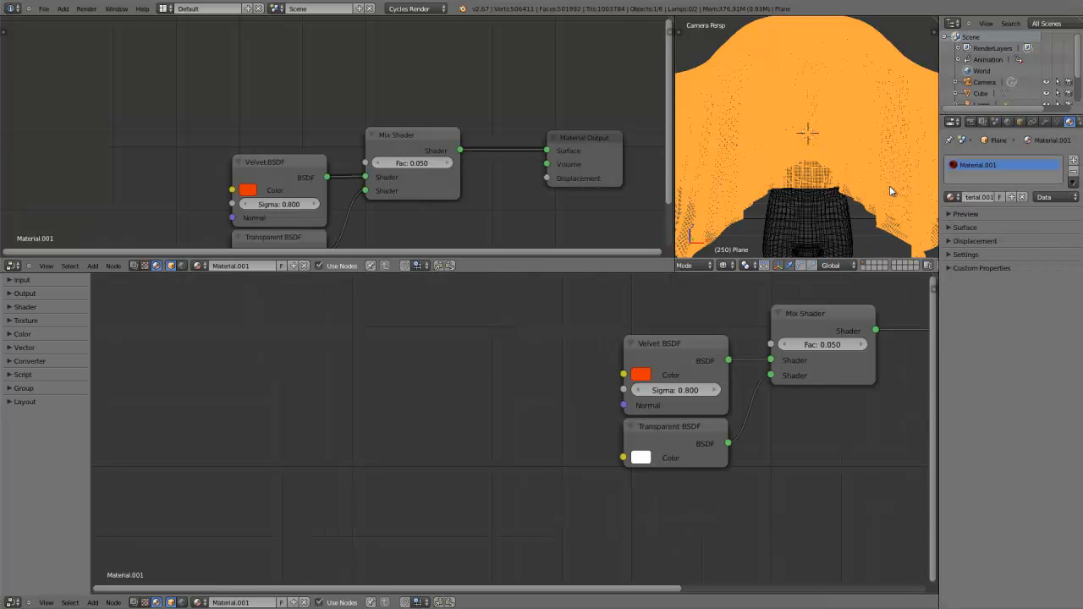
{"action": "key", "text": "h"}
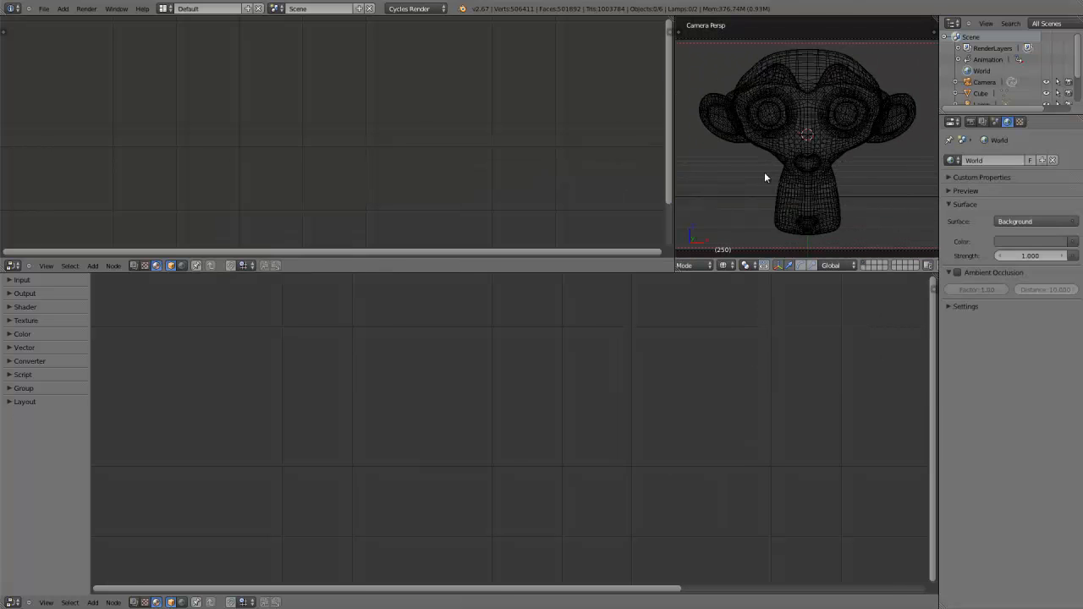
{"action": "right_click", "coordinate": [788, 144]}
{"action": "middle_click_drag", "start_coordinate": [520, 391], "coordinate": [504, 416]}
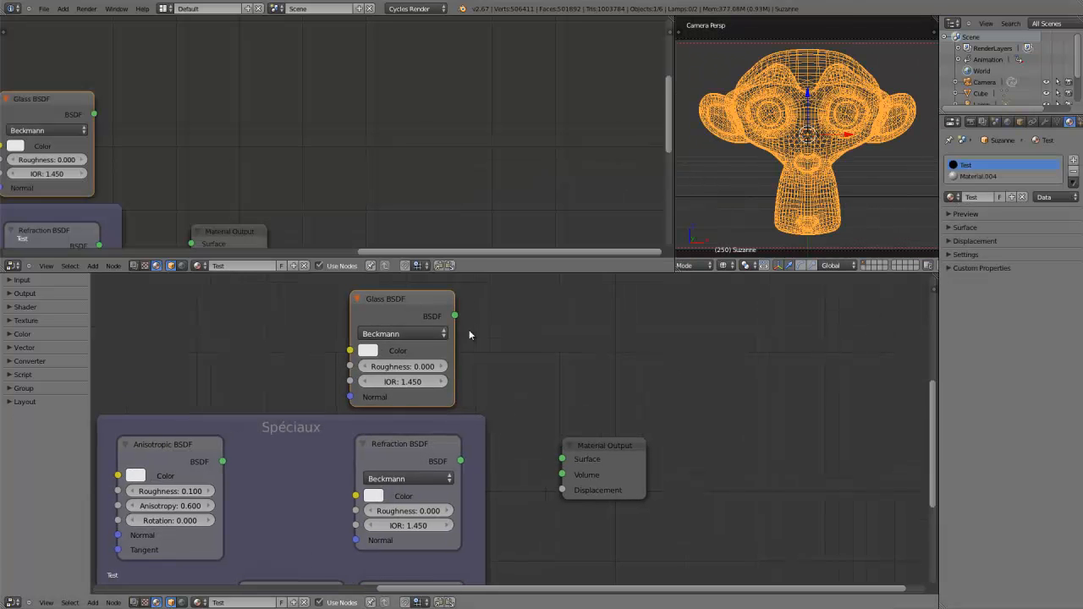
Switch the 3D viewport to rendered display and connect the Refraction BSDF to the Material Output's Surface input
{"action": "left_click", "coordinate": [755, 269]}
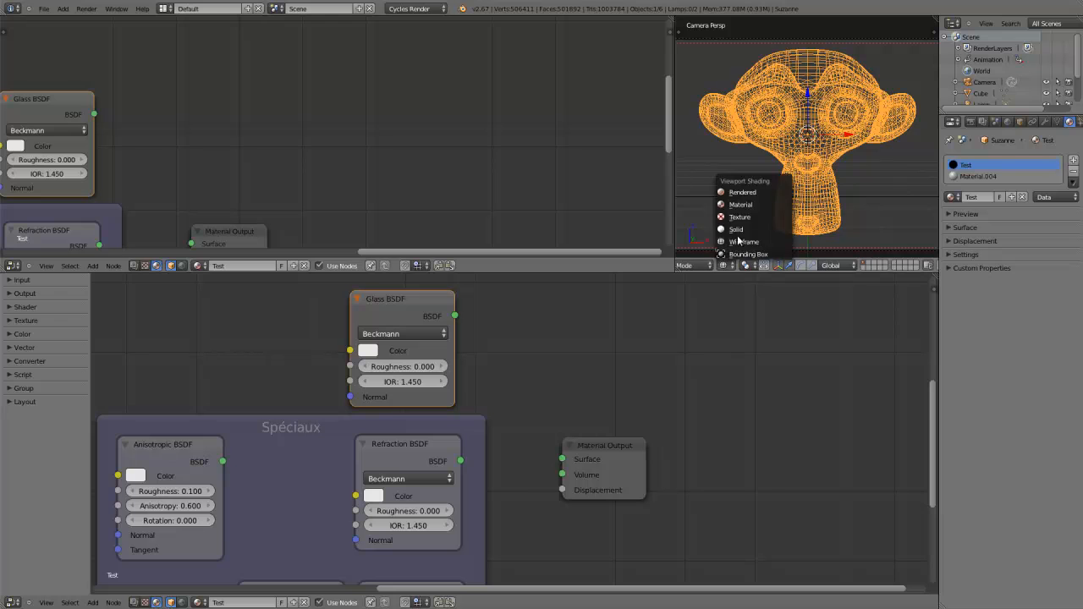
{"action": "left_click", "coordinate": [753, 203]}
{"action": "left_click_drag", "start_coordinate": [460, 461], "coordinate": [578, 457]}
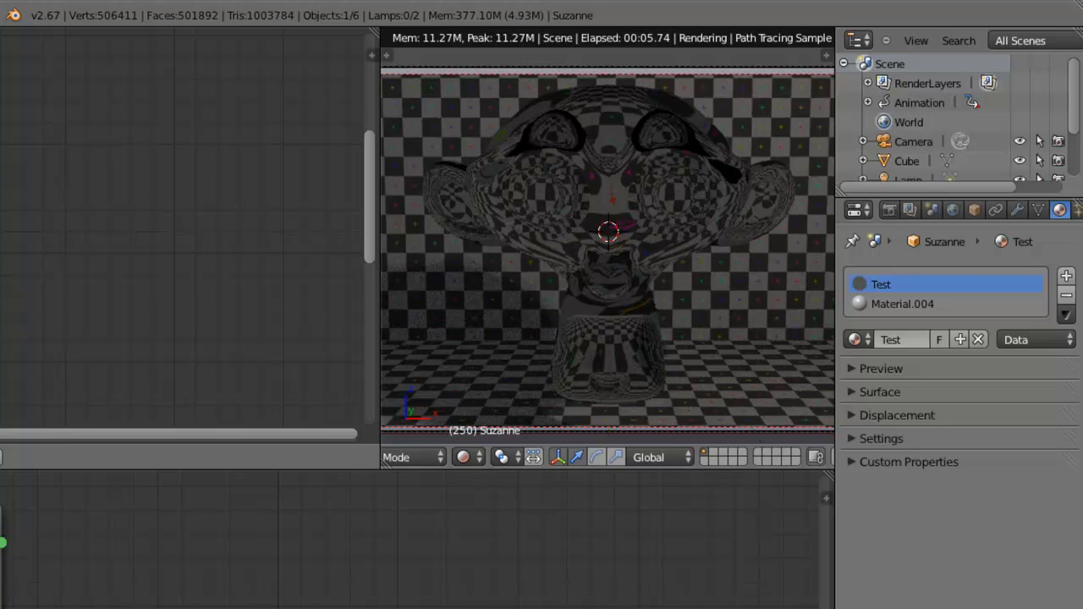
Connect the Glass BSDF to the Material Output's Surface input and inspect the lower part of Suzanne's face in the rendered viewport
{"action": "left_click_drag", "start_coordinate": [4, 544], "coordinate": [72, 608]}
{"action": "scroll", "coordinate": [630, 294], "scroll_direction": "up", "scroll_amount": 3}
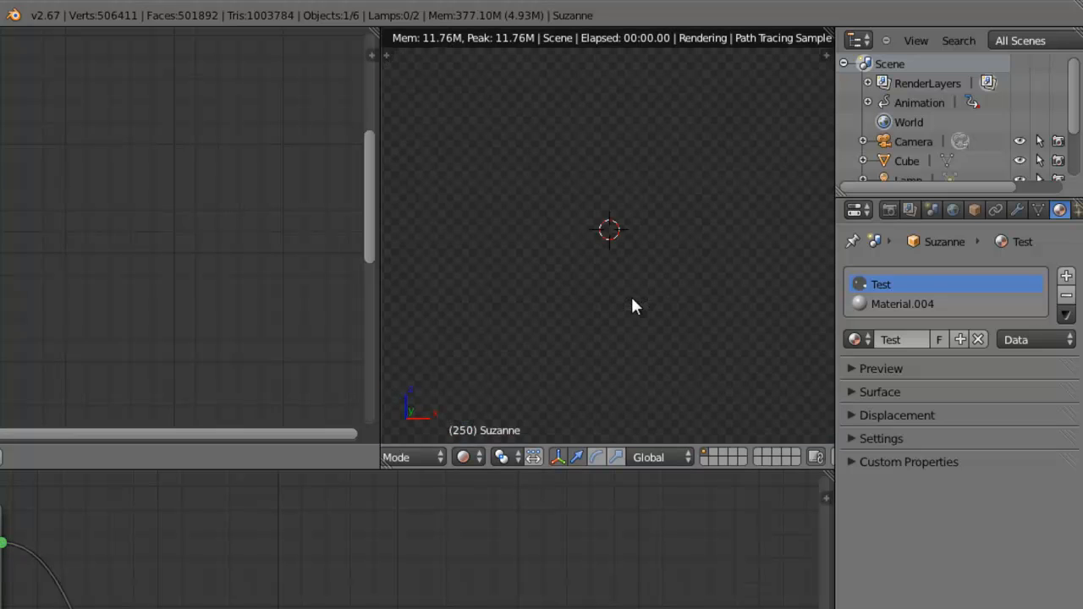
{"action": "middle_click_drag", "start_coordinate": [629, 301], "coordinate": [648, 339]}
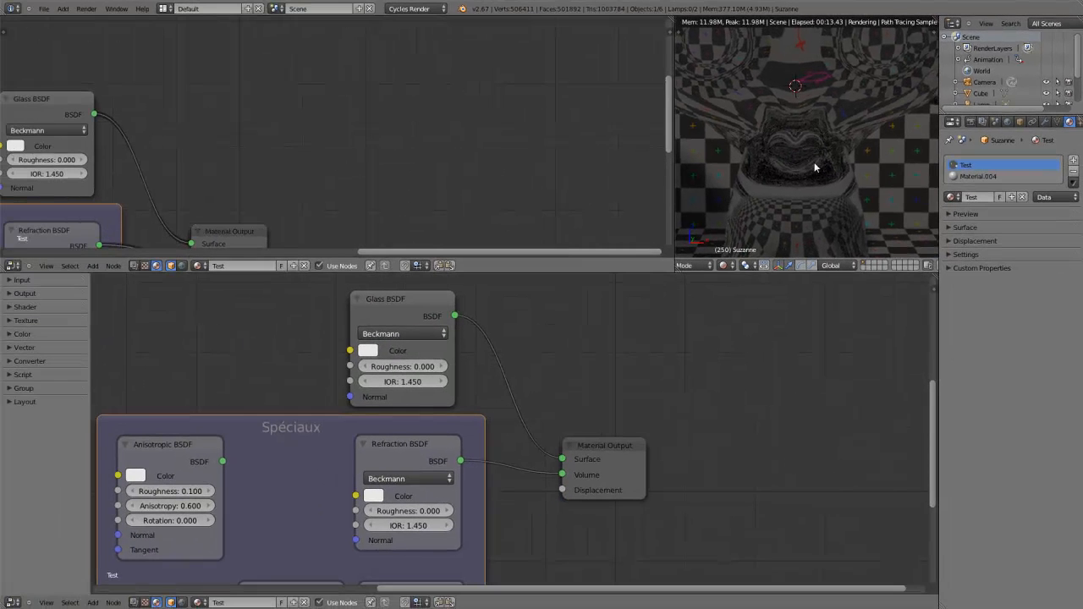
{"action": "scroll", "coordinate": [814, 167], "scroll_direction": "down", "scroll_amount": 1}
Put the Refraction BSDF back on the Surface input and remove the Glass BSDF's link to the Volume input
{"action": "left_click_drag", "start_coordinate": [561, 473], "coordinate": [561, 461]}
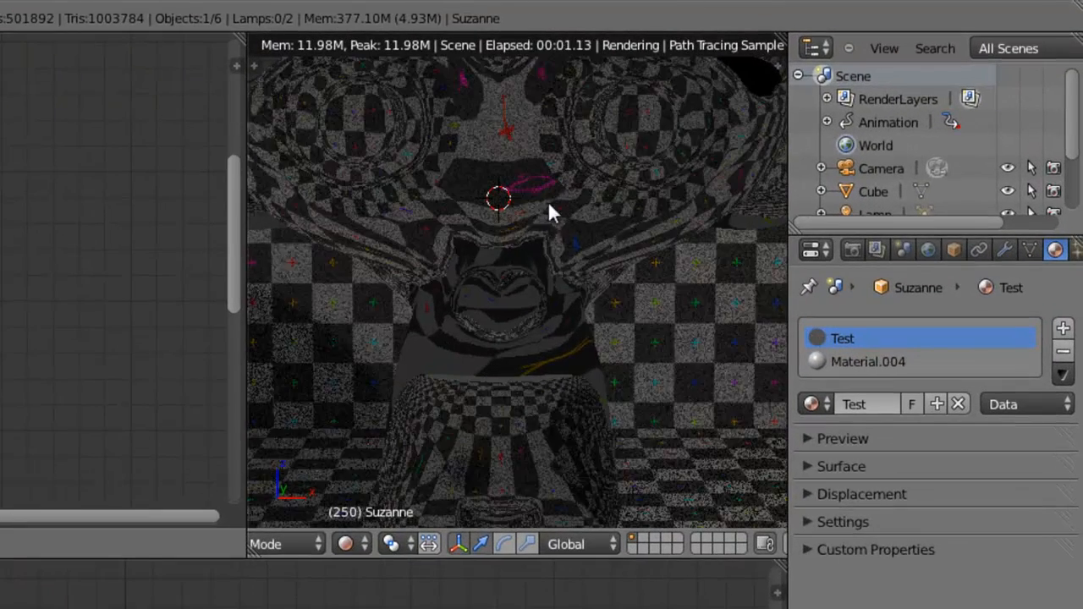
{"action": "scroll", "coordinate": [471, 414], "scroll_direction": "down", "scroll_amount": 2}
{"action": "scroll", "coordinate": [474, 398], "scroll_direction": "up", "scroll_amount": 2}
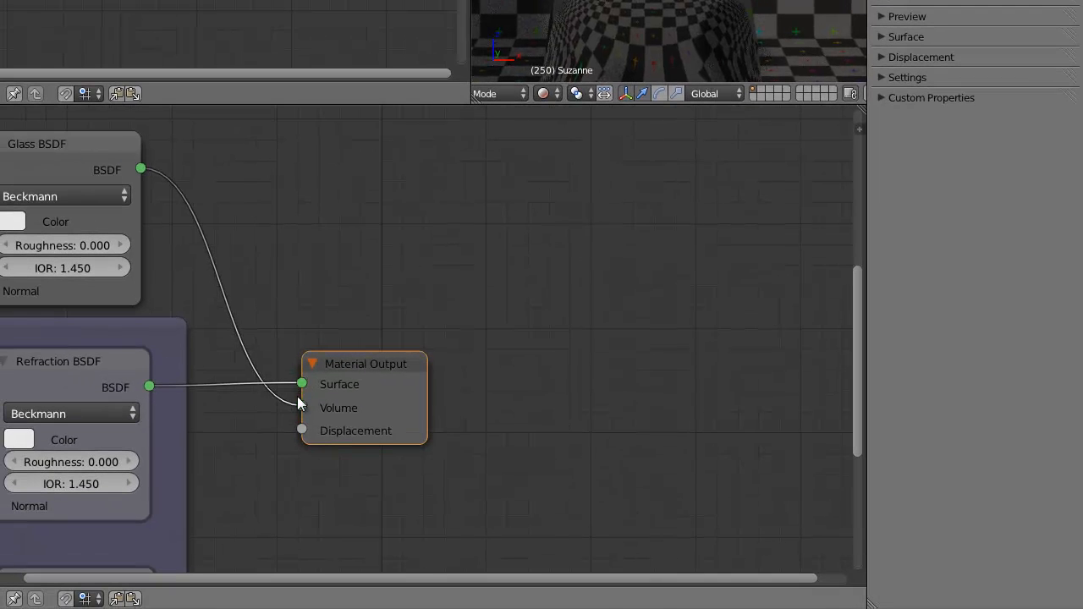
{"action": "left_click_drag", "start_coordinate": [301, 405], "coordinate": [304, 383]}
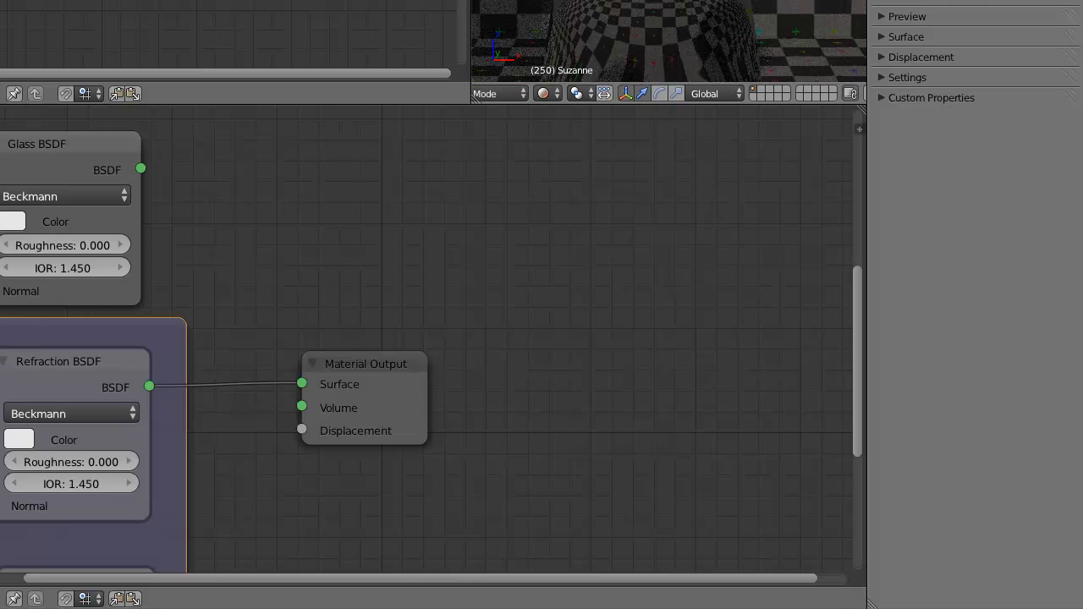
Try a full render of the scene with the refraction material and return to the node editor
{"action": "key", "text": "F12"}
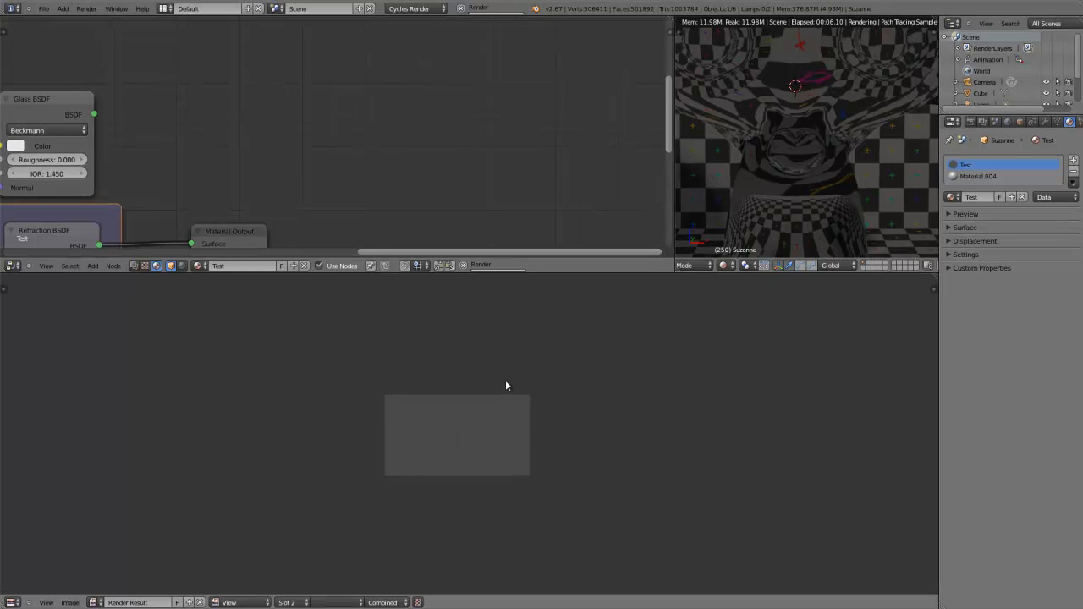
{"action": "scroll", "coordinate": [458, 445], "scroll_direction": "up", "scroll_amount": 4}
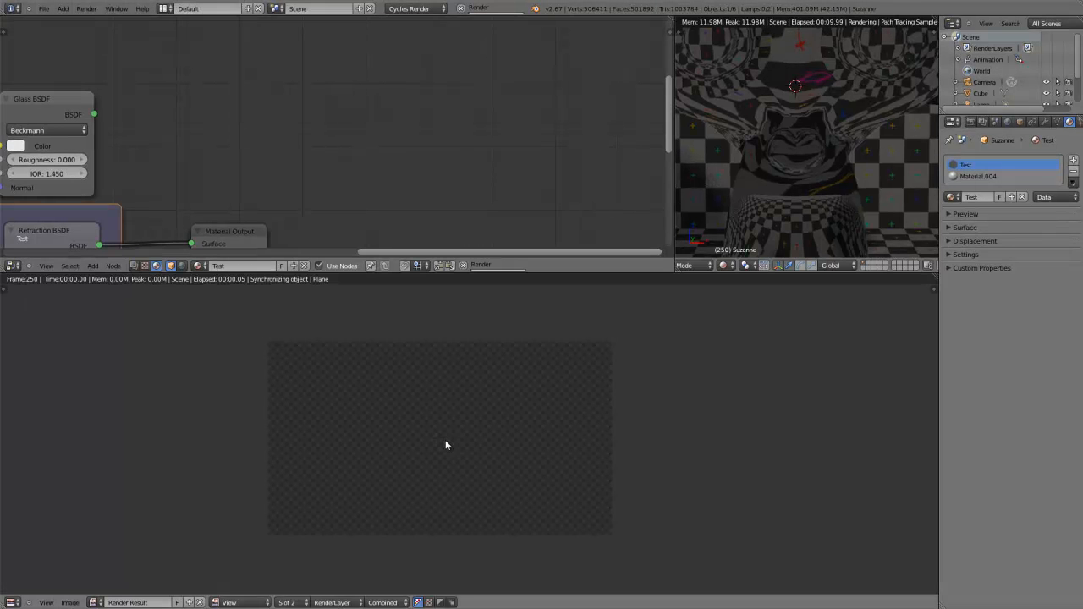
{"action": "scroll", "coordinate": [443, 444], "scroll_direction": "up", "scroll_amount": 2}
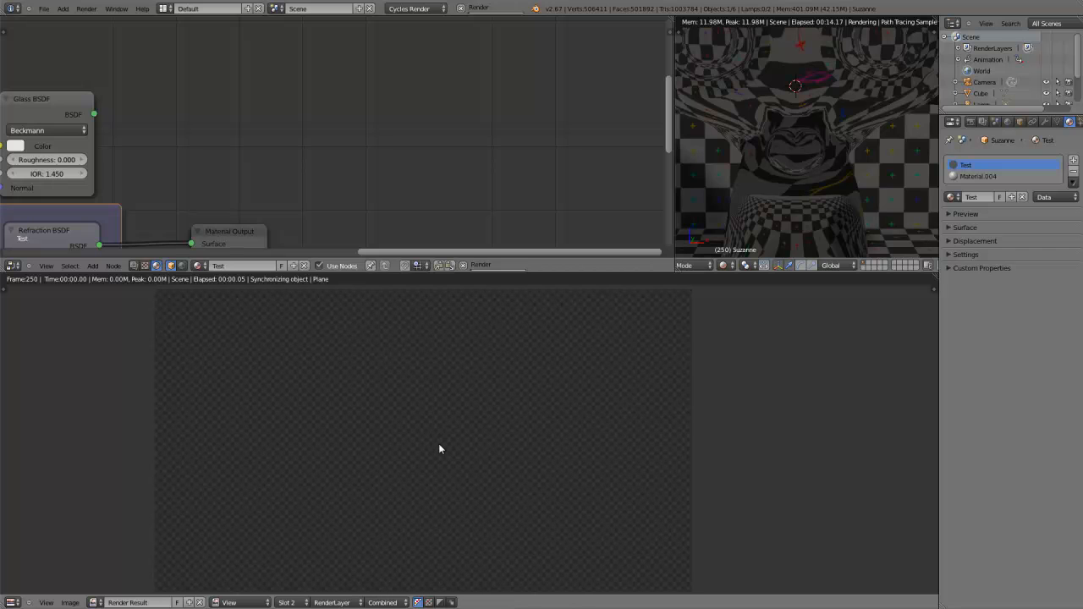
{"action": "scroll", "coordinate": [439, 448], "scroll_direction": "down", "scroll_amount": 1}
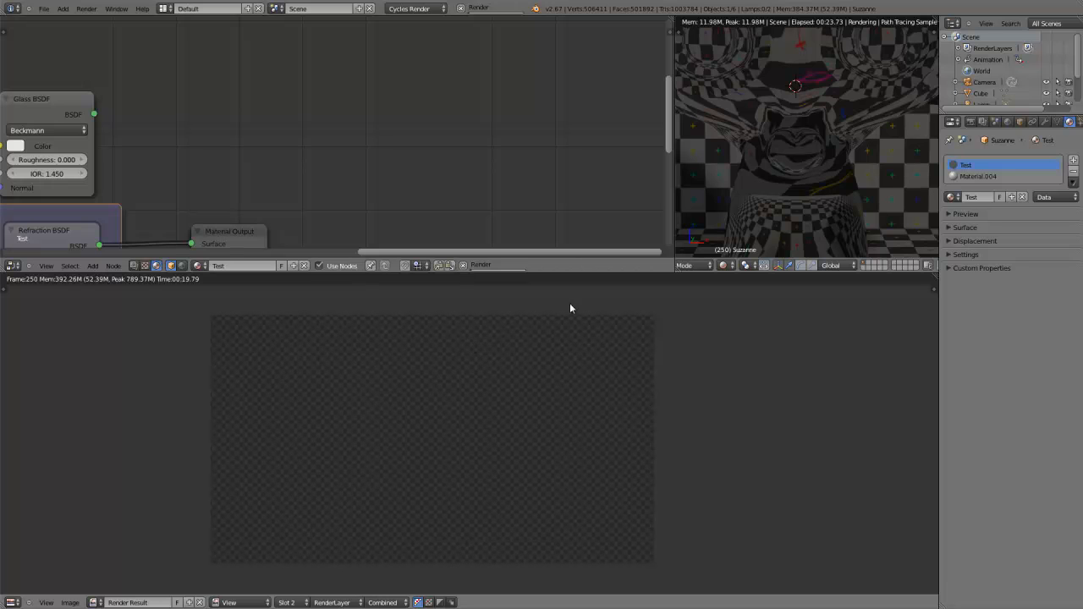
{"action": "left_click", "coordinate": [846, 166]}
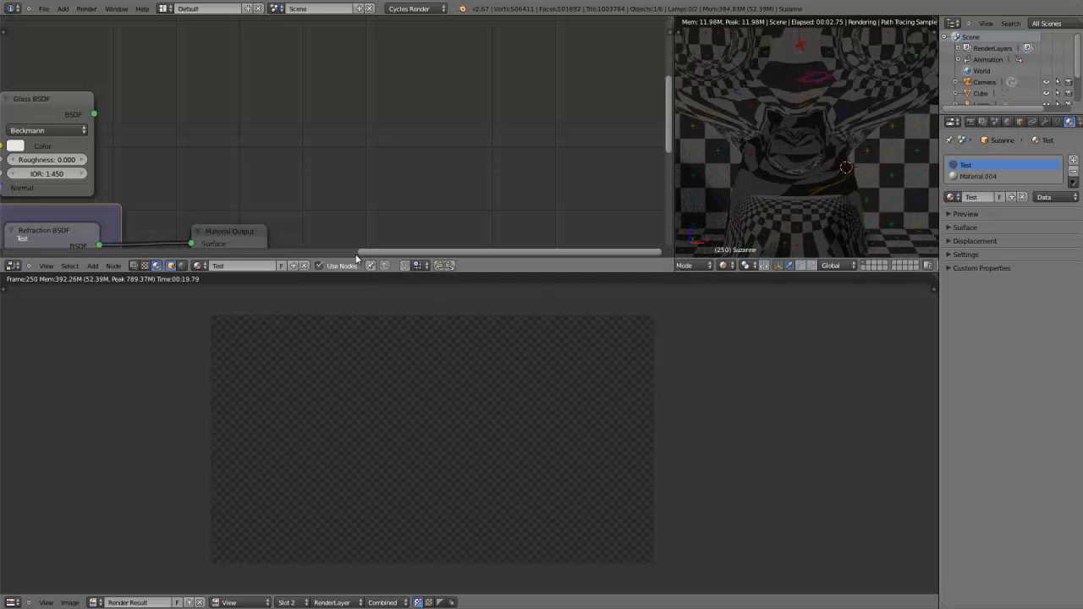
{"action": "key", "text": "shift+F3"}
Align the Glass BSDF above the Refraction BSDF and connect it to the Material Output's Surface input instead
{"action": "middle_click_drag", "start_coordinate": [489, 441], "coordinate": [449, 440]}
{"action": "scroll", "coordinate": [776, 146], "scroll_direction": "down", "scroll_amount": 3}
{"action": "scroll", "coordinate": [782, 129], "scroll_direction": "down", "scroll_amount": 1}
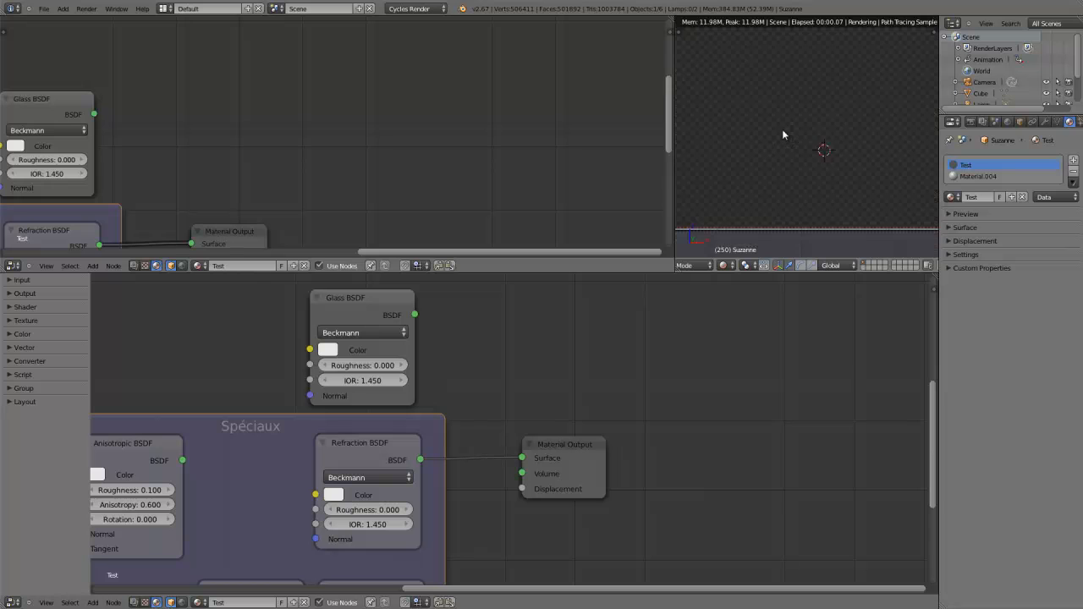
{"action": "scroll", "coordinate": [782, 134], "scroll_direction": "up", "scroll_amount": 2}
{"action": "middle_click_drag", "start_coordinate": [783, 133], "coordinate": [788, 155], "text": "shift"}
{"action": "scroll", "coordinate": [788, 154], "scroll_direction": "down", "scroll_amount": 3}
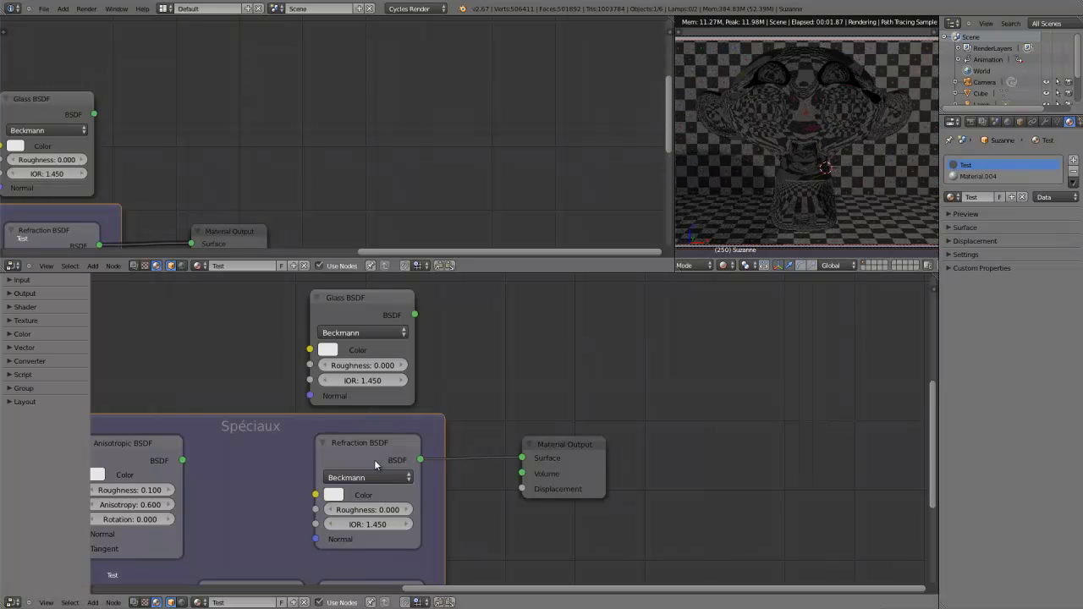
{"action": "left_click_drag", "start_coordinate": [358, 301], "coordinate": [522, 458]}
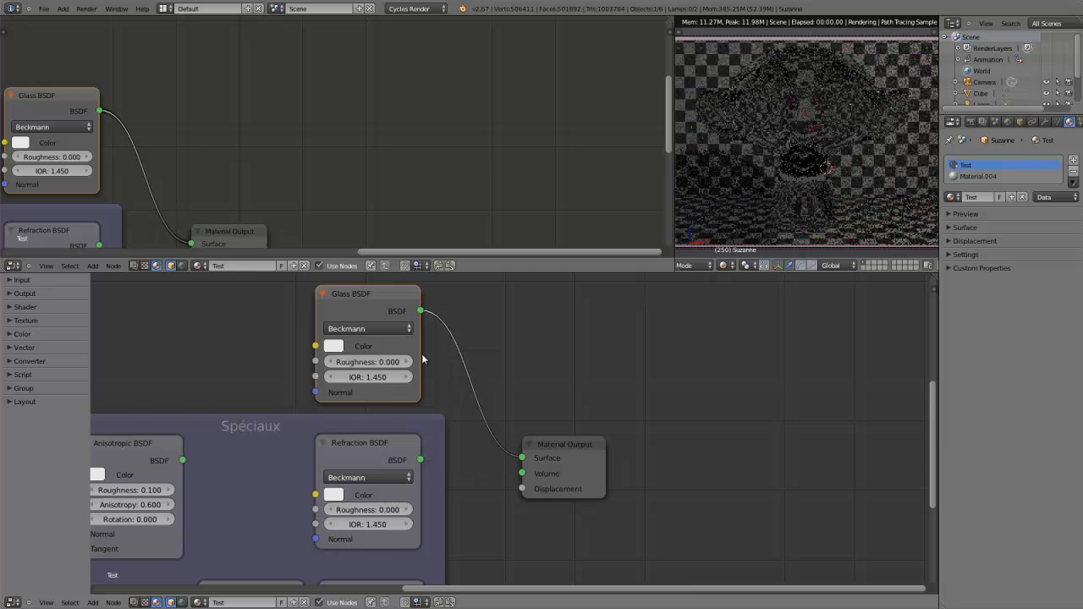
Try IOR values of 0.5 and 7 on the Glass BSDF, checking Suzanne's rendered look
{"action": "scroll", "coordinate": [414, 336], "scroll_direction": "up", "scroll_amount": 8}
{"action": "middle_click_drag", "start_coordinate": [448, 362], "coordinate": [589, 465]}
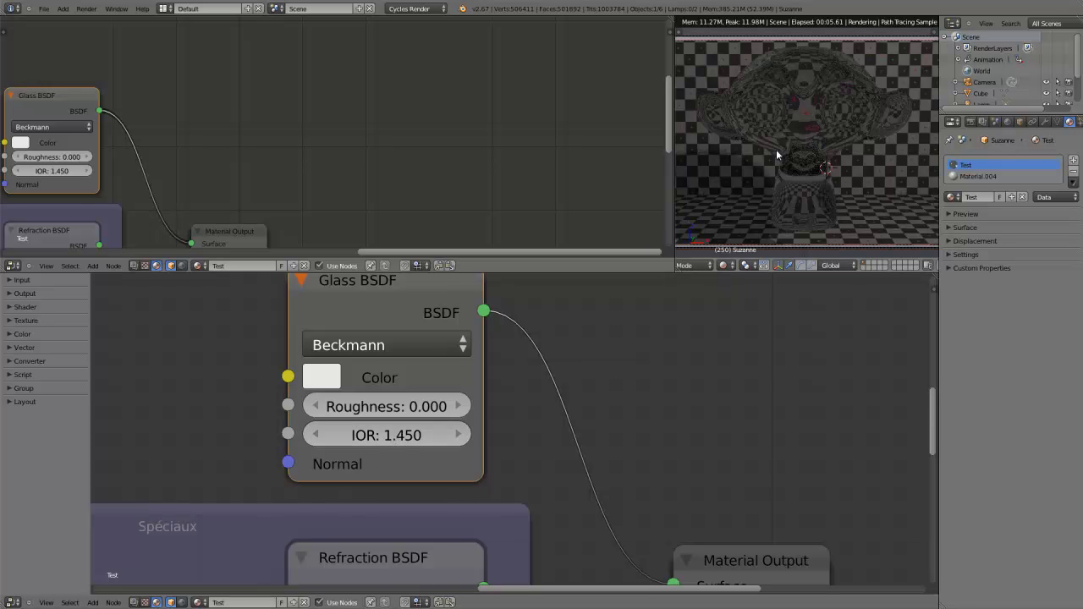
{"action": "scroll", "coordinate": [776, 149], "scroll_direction": "up", "scroll_amount": 3}
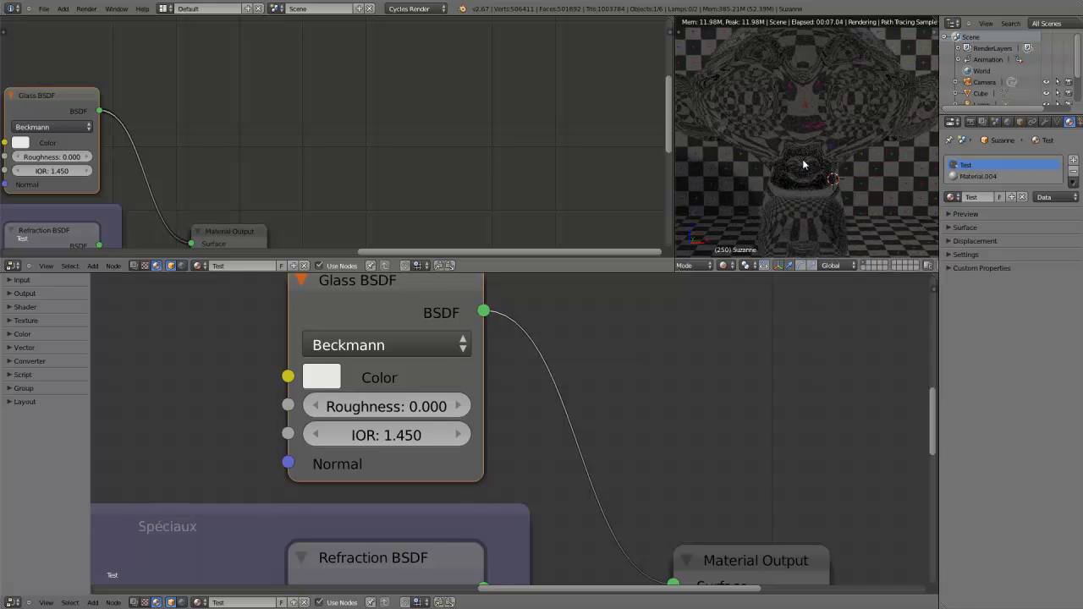
{"action": "left_click", "coordinate": [403, 443]}
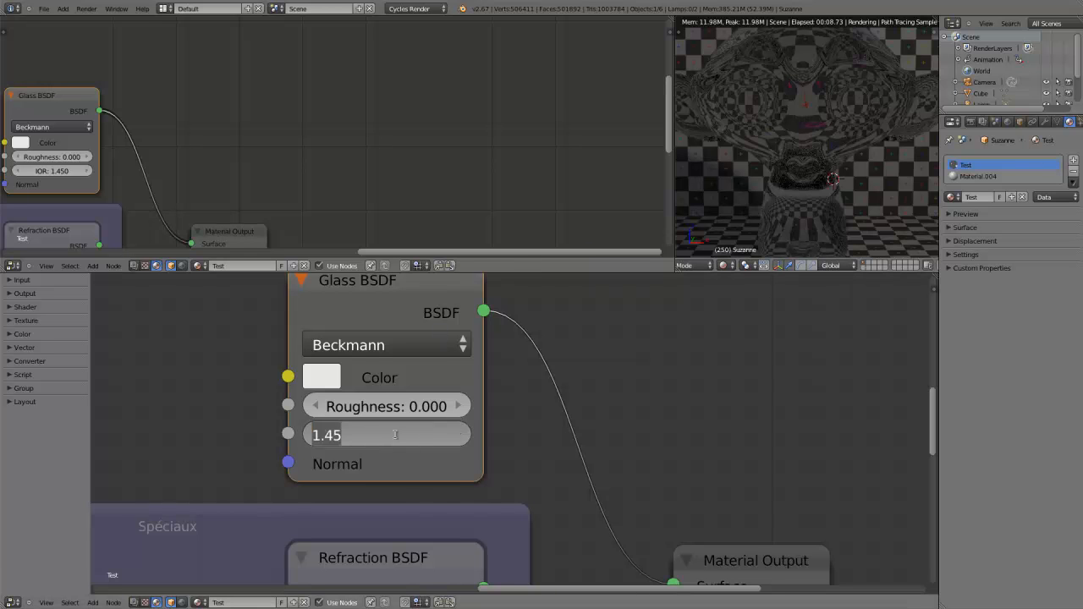
{"action": "type", "text": "0.5"}
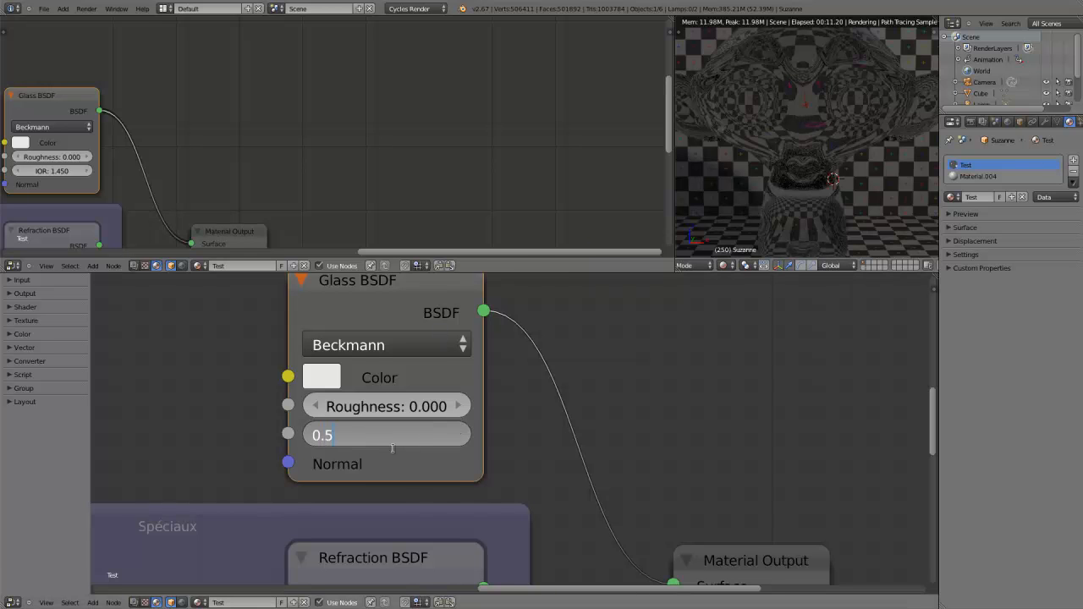
{"action": "key", "text": "Return"}
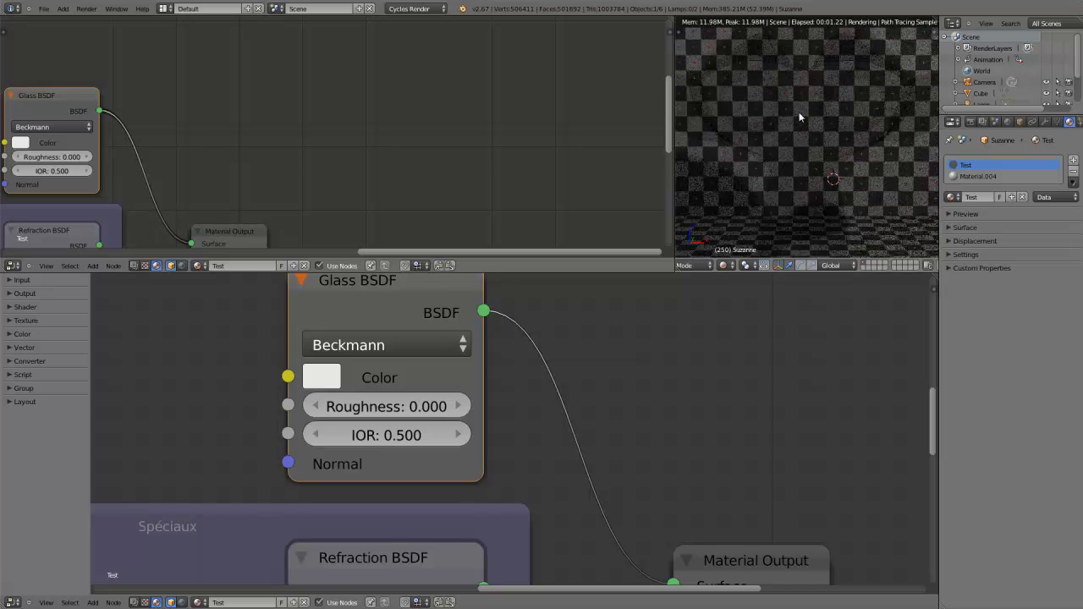
{"action": "left_click", "coordinate": [394, 435]}
{"action": "type", "text": "7"}
{"action": "key", "text": "Return"}
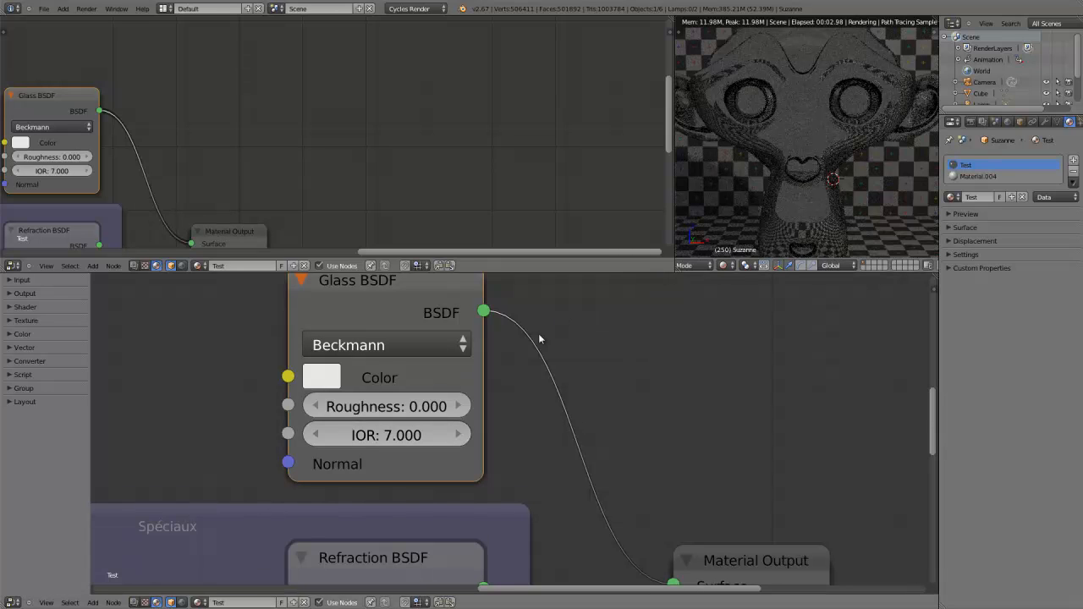
Try IOR values of 5 and 2 on the Glass BSDF
{"action": "left_click", "coordinate": [385, 433]}
{"action": "type", "text": "5"}
{"action": "key", "text": "Return"}
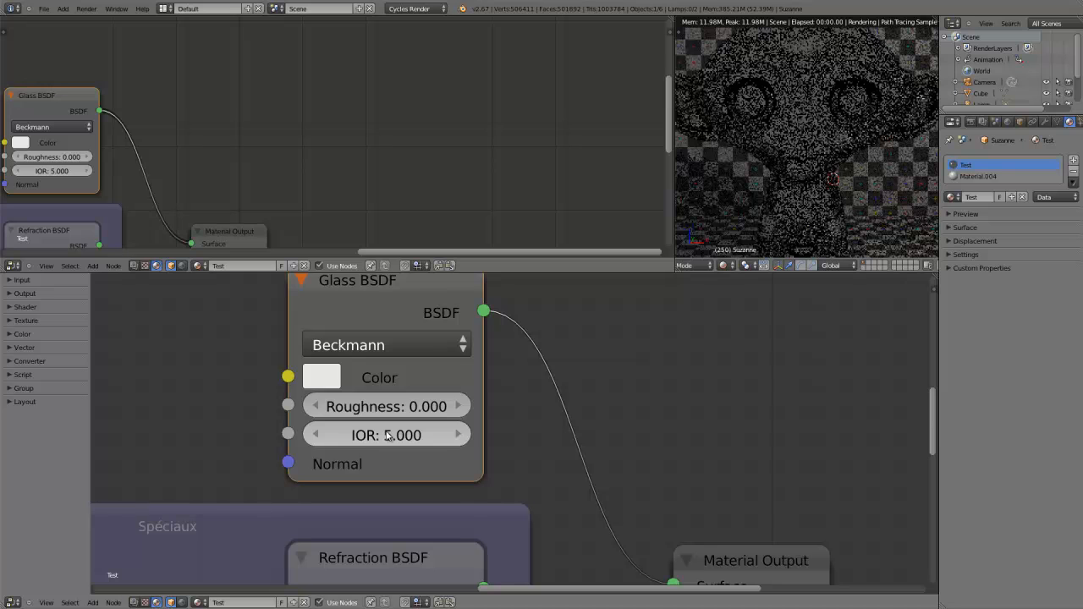
{"action": "left_click", "coordinate": [386, 435]}
{"action": "type", "text": "2"}
{"action": "key", "text": "Return"}
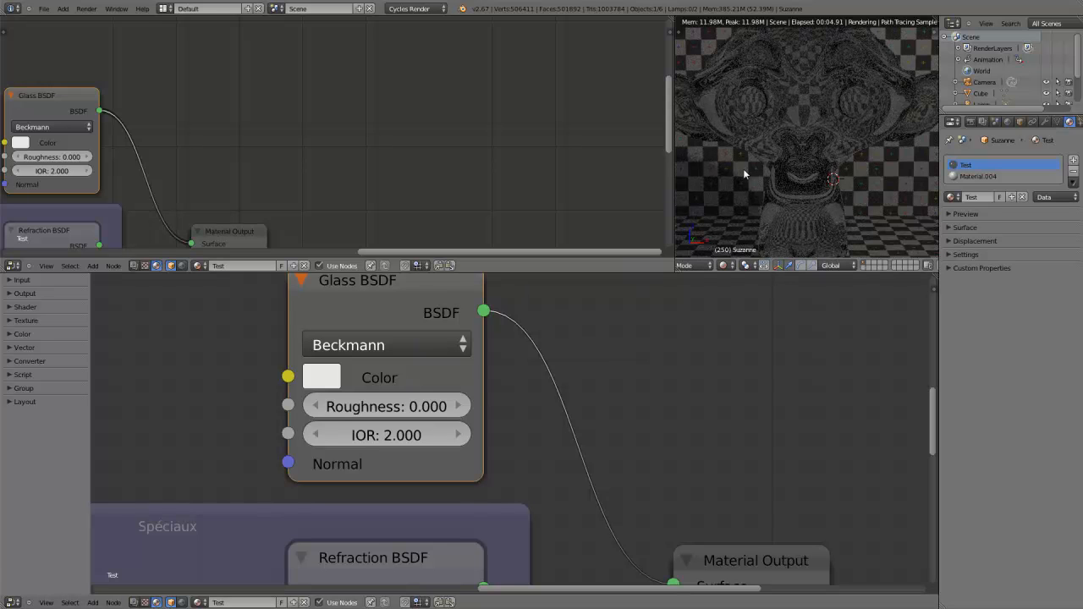
Set the Glass BSDF's IOR back to 1.45
{"action": "left_click", "coordinate": [387, 436]}
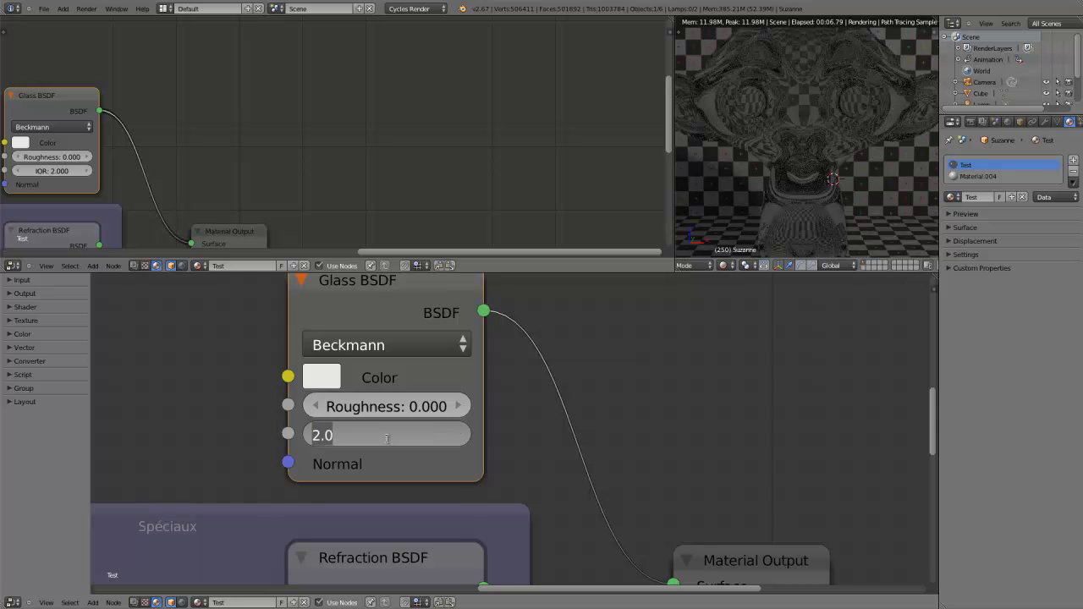
{"action": "type", "text": "1.45"}
{"action": "key", "text": "Return"}
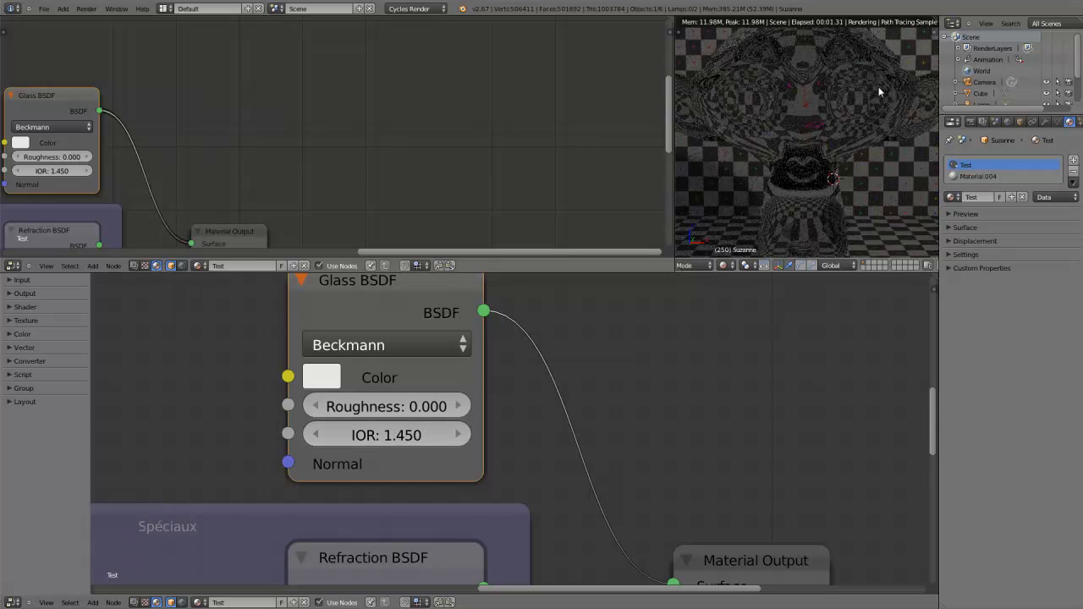
Replace the Glass BSDF with the Refraction BSDF on the Surface input to compare the two shaders on Suzanne
{"action": "scroll", "coordinate": [798, 193], "scroll_direction": "up", "scroll_amount": 3}
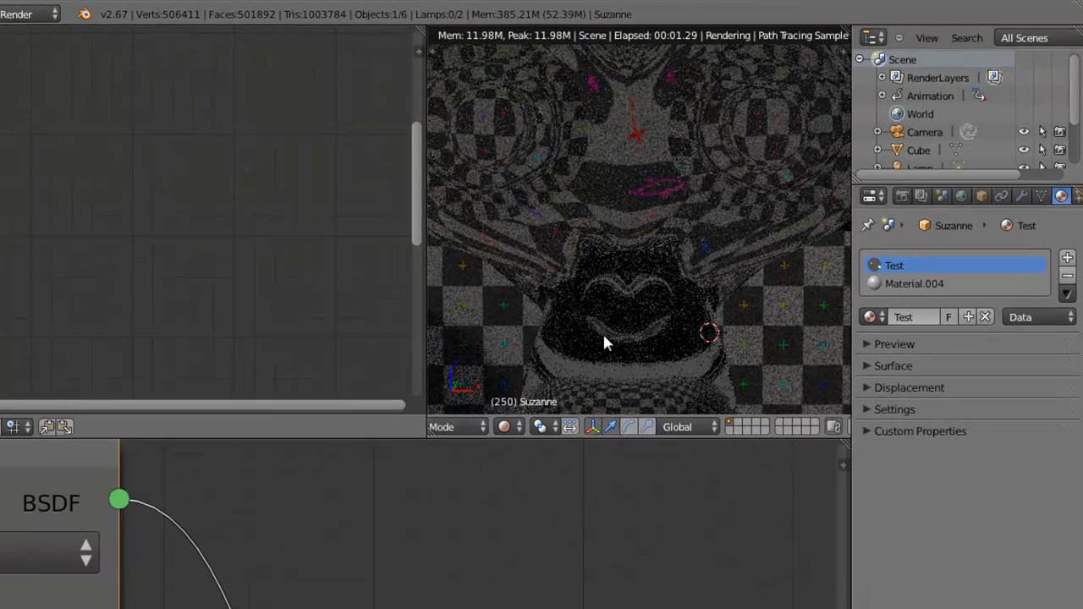
{"action": "scroll", "coordinate": [645, 292], "scroll_direction": "down", "scroll_amount": 2}
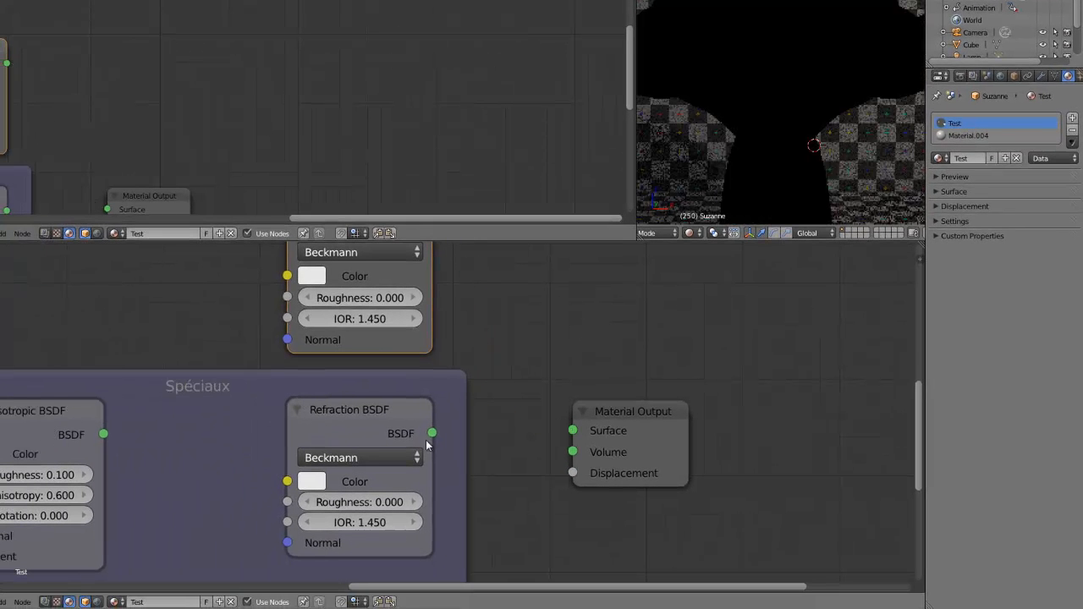
{"action": "left_click_drag", "start_coordinate": [429, 435], "coordinate": [573, 431]}
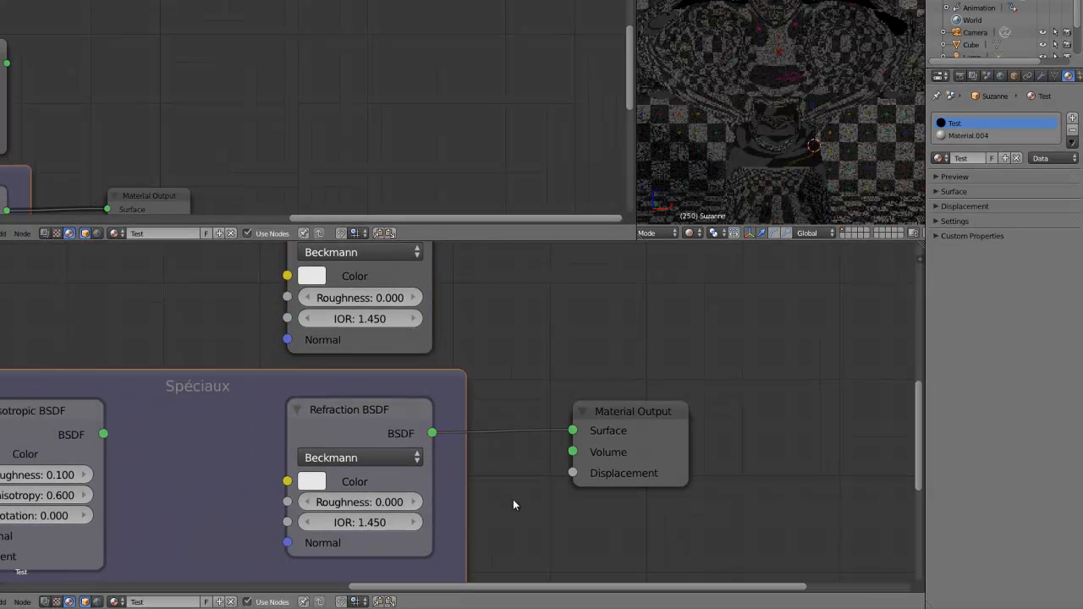
{"action": "left_click", "coordinate": [806, 132]}
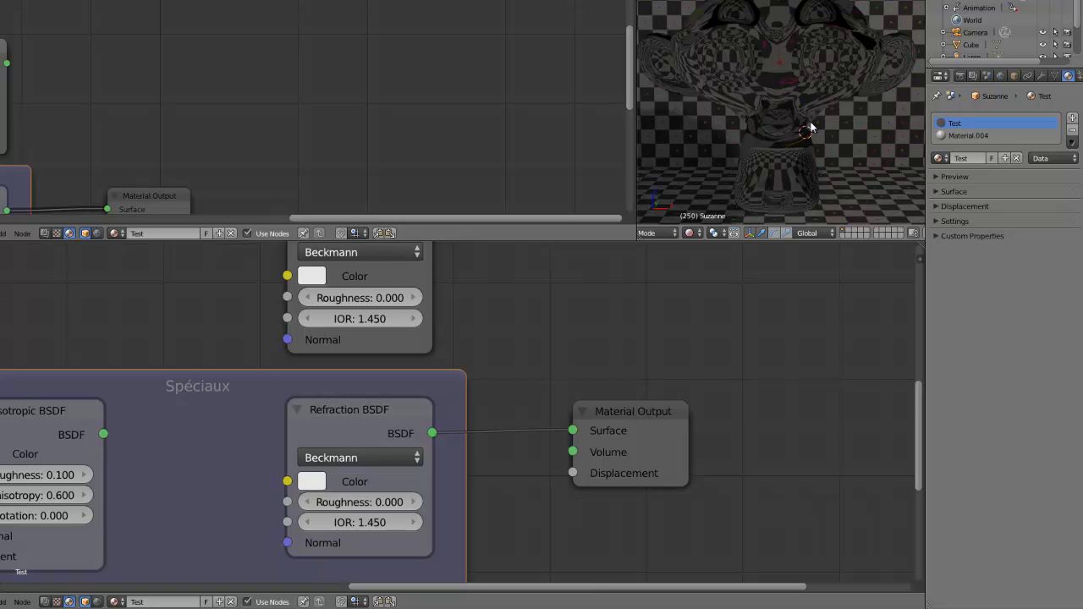
{"action": "scroll", "coordinate": [429, 399], "scroll_direction": "down", "scroll_amount": 2}
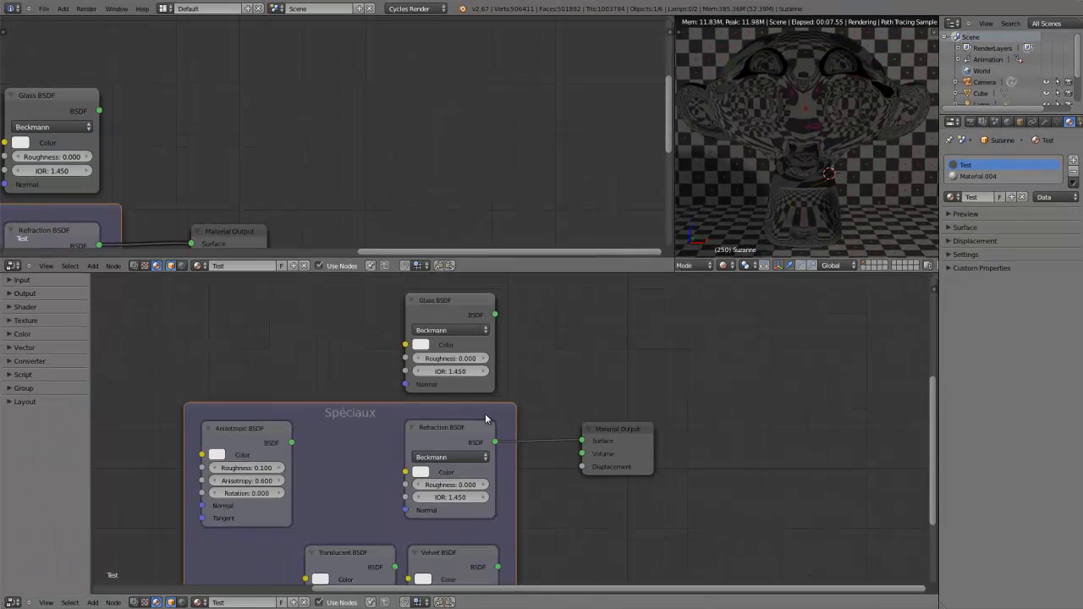
Nudge the Glass BSDF and Refraction BSDF nodes slightly, keeping one above the other
{"action": "scroll", "coordinate": [485, 413], "scroll_direction": "up", "scroll_amount": 3}
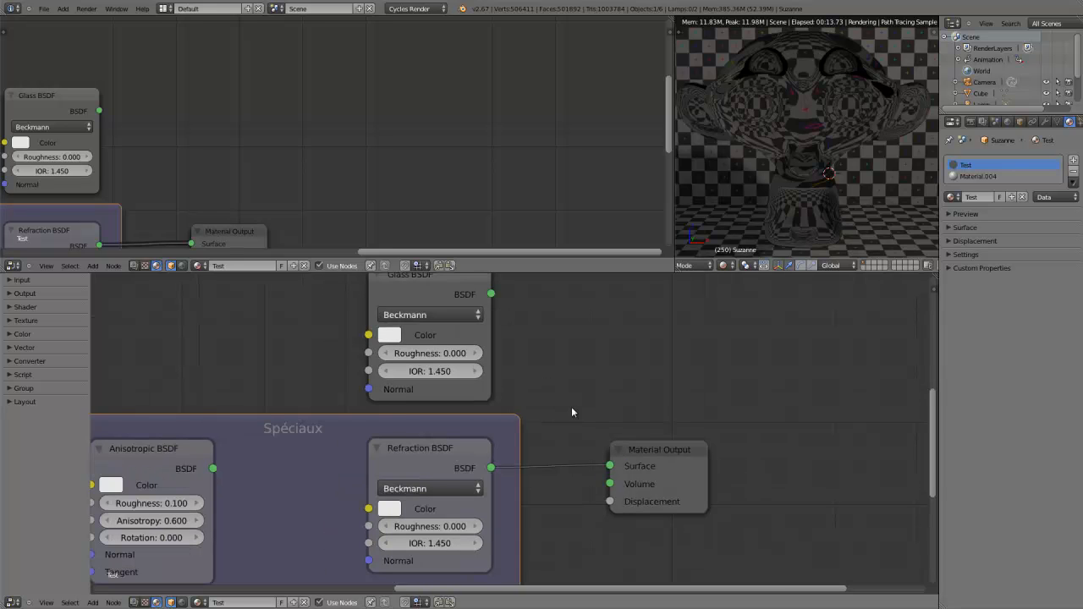
{"action": "scroll", "coordinate": [574, 406], "scroll_direction": "down", "scroll_amount": 1}
{"action": "mouse_move", "coordinate": [473, 290]}
{"action": "left_mouse_down"}
{"action": "mouse_move", "coordinate": [460, 291]}
{"action": "mouse_move", "coordinate": [471, 287]}
{"action": "left_mouse_up"}
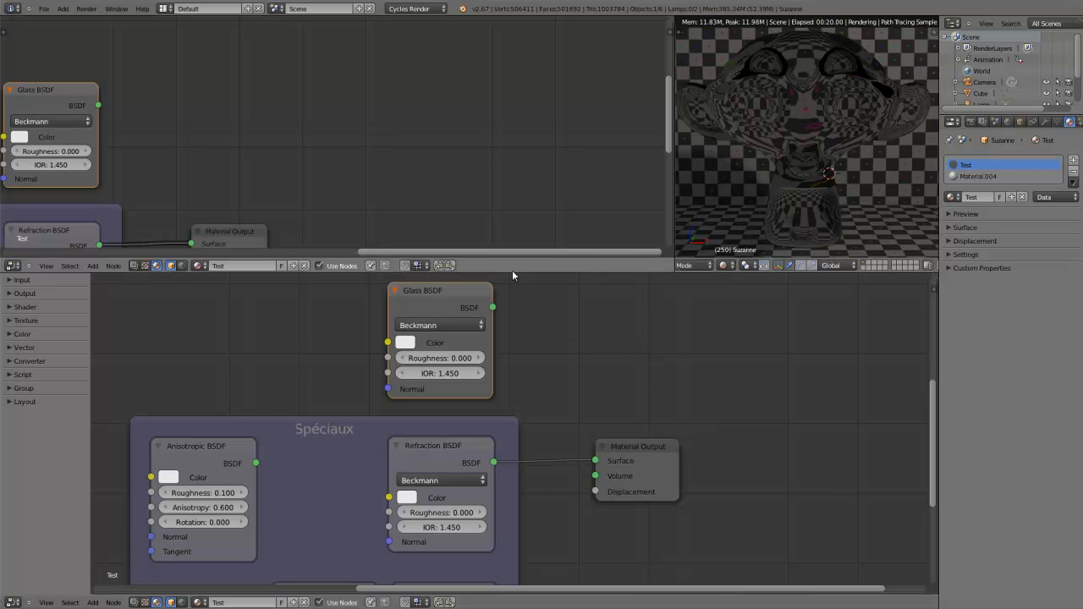
{"action": "left_click_drag", "start_coordinate": [481, 438], "coordinate": [470, 439]}
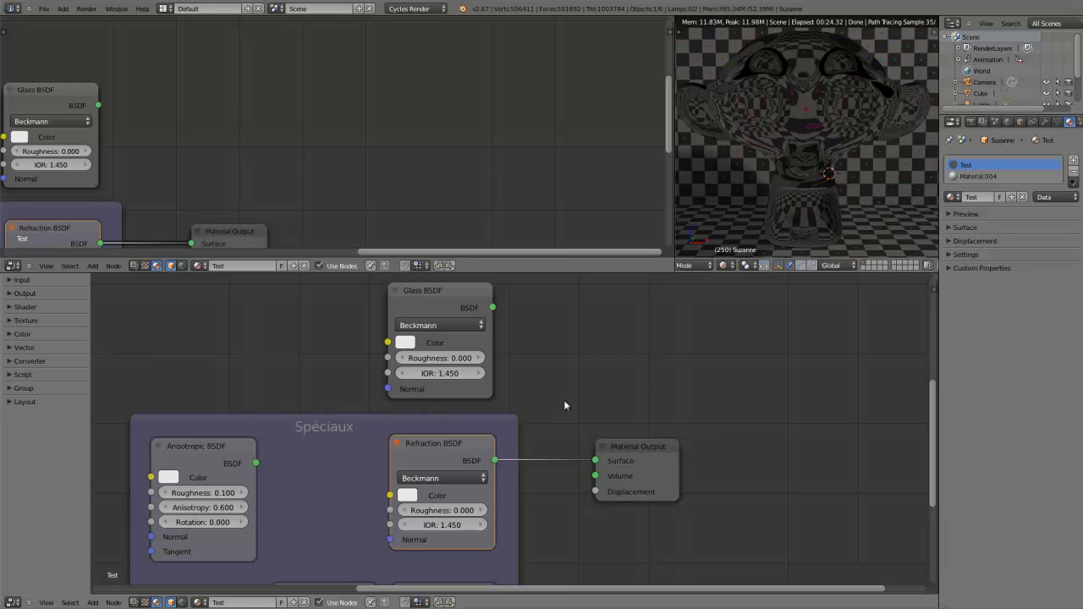
{"action": "left_click_drag", "start_coordinate": [467, 452], "coordinate": [469, 450]}
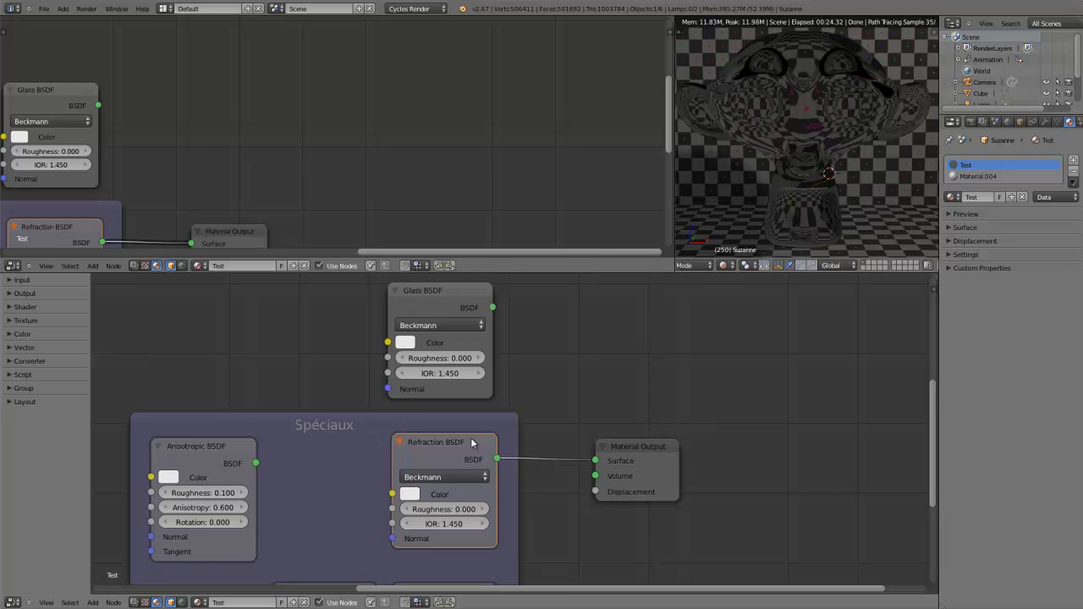
Cut the link between the Refraction BSDF and the Material Output's Surface input
{"action": "left_click_drag", "start_coordinate": [574, 454], "coordinate": [572, 467], "text": "ctrl"}
{"action": "middle_click_drag", "start_coordinate": [572, 459], "coordinate": [547, 410], "text": "ctrl"}
{"action": "scroll", "coordinate": [547, 415], "scroll_direction": "up", "scroll_amount": 3}
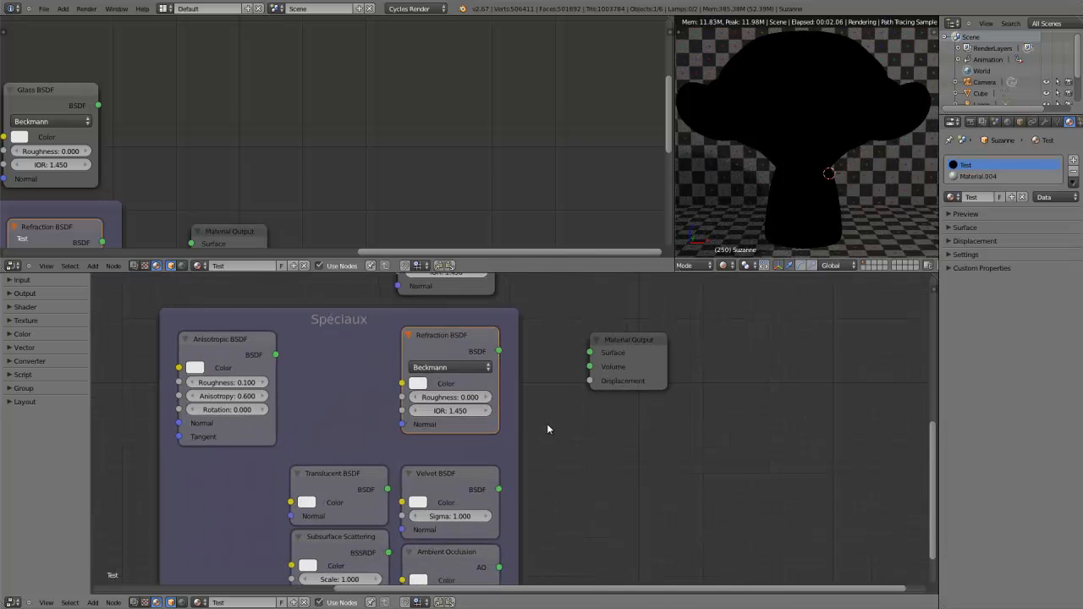
Move the Refraction BSDF node beside the Anisotropic BSDF inside the Spéciaux frame
{"action": "left_click_drag", "start_coordinate": [449, 319], "coordinate": [215, 332]}
{"action": "scroll", "coordinate": [412, 378], "scroll_direction": "down", "scroll_amount": 2}
{"action": "scroll", "coordinate": [430, 400], "scroll_direction": "up", "scroll_amount": 3}
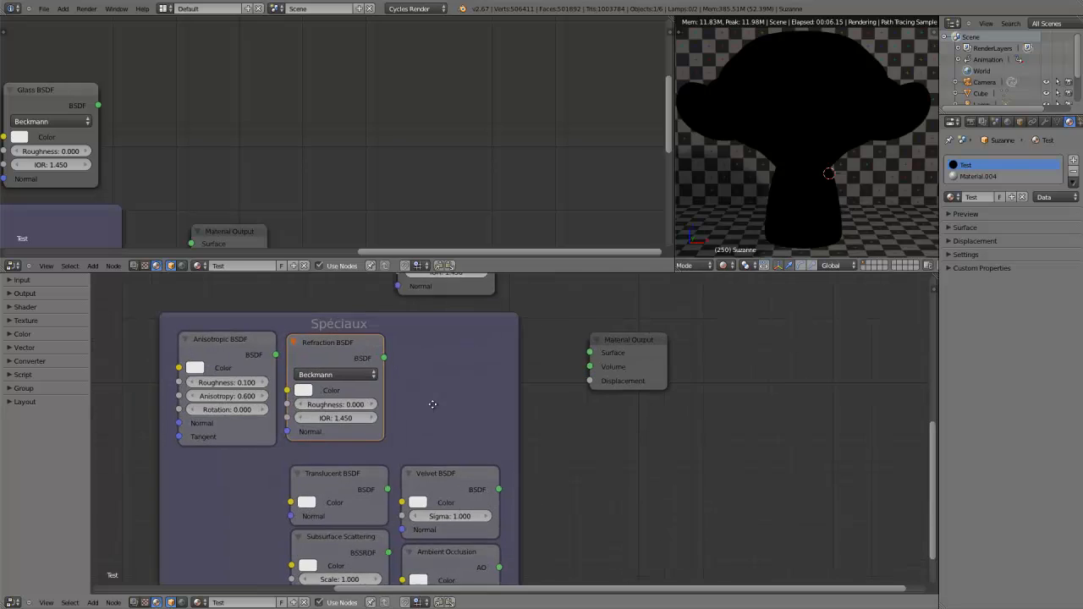
Move the Translucent, Subsurface Scattering, Velvet and Ambient Occlusion nodes together to sit directly beneath the Anisotropic and Refraction nodes
{"action": "middle_click_drag", "start_coordinate": [433, 403], "coordinate": [437, 353]}
{"action": "scroll", "coordinate": [412, 411], "scroll_direction": "down", "scroll_amount": 1}
{"action": "left_click", "coordinate": [366, 434]}
{"action": "left_click", "coordinate": [366, 493], "text": "shift"}
{"action": "left_click", "coordinate": [456, 428], "text": "shift"}
{"action": "left_click", "coordinate": [454, 501], "text": "shift"}
{"action": "key", "text": "g"}
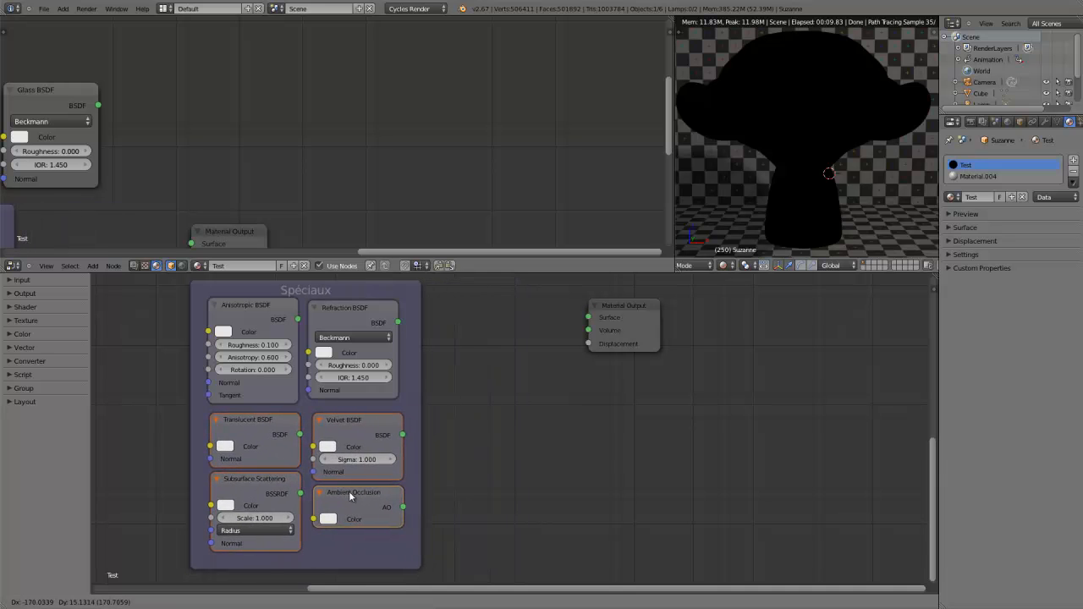
{"action": "left_click", "coordinate": [351, 497]}
{"action": "scroll", "coordinate": [684, 283], "scroll_direction": "up", "scroll_amount": 2}
{"action": "scroll", "coordinate": [684, 282], "scroll_direction": "down", "scroll_amount": 3}
Move the Material Output node closer to the Spéciaux frame
{"action": "left_click_drag", "start_coordinate": [639, 311], "coordinate": [535, 402]}
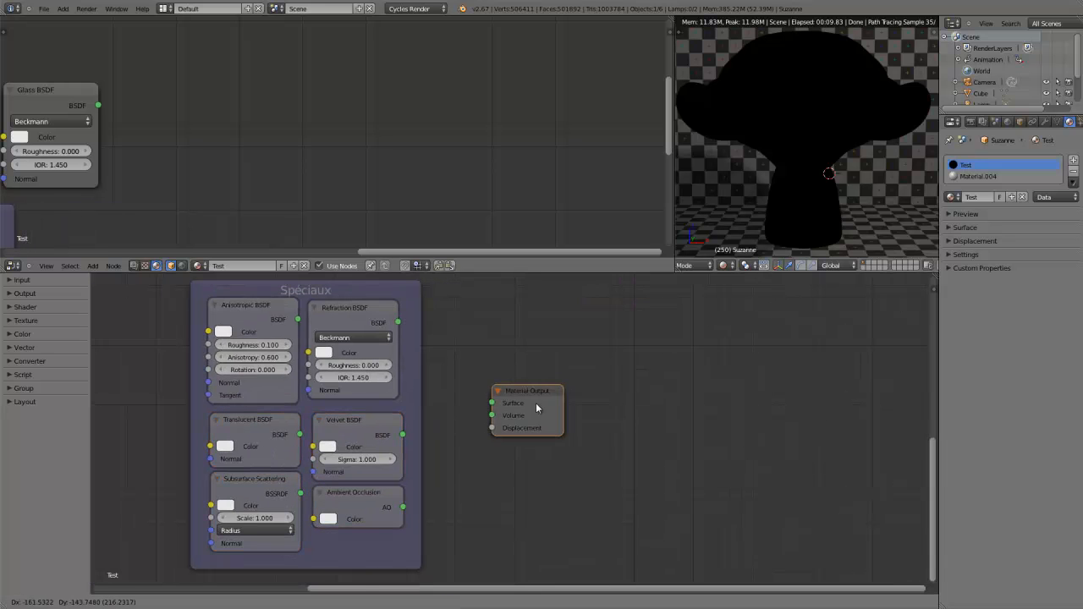
{"action": "scroll", "coordinate": [533, 399], "scroll_direction": "up", "scroll_amount": 3}
{"action": "middle_click_drag", "start_coordinate": [488, 383], "coordinate": [524, 447]}
{"action": "scroll", "coordinate": [525, 444], "scroll_direction": "down", "scroll_amount": 2}
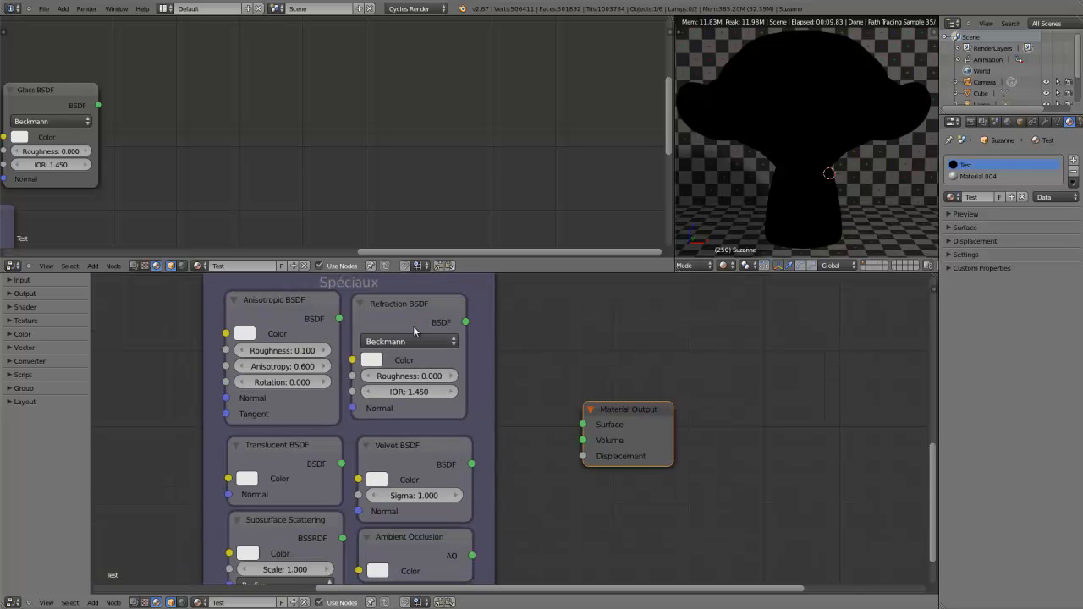
{"action": "middle_click_drag", "start_coordinate": [413, 325], "coordinate": [413, 249]}
{"action": "scroll", "coordinate": [438, 337], "scroll_direction": "up", "scroll_amount": 2}
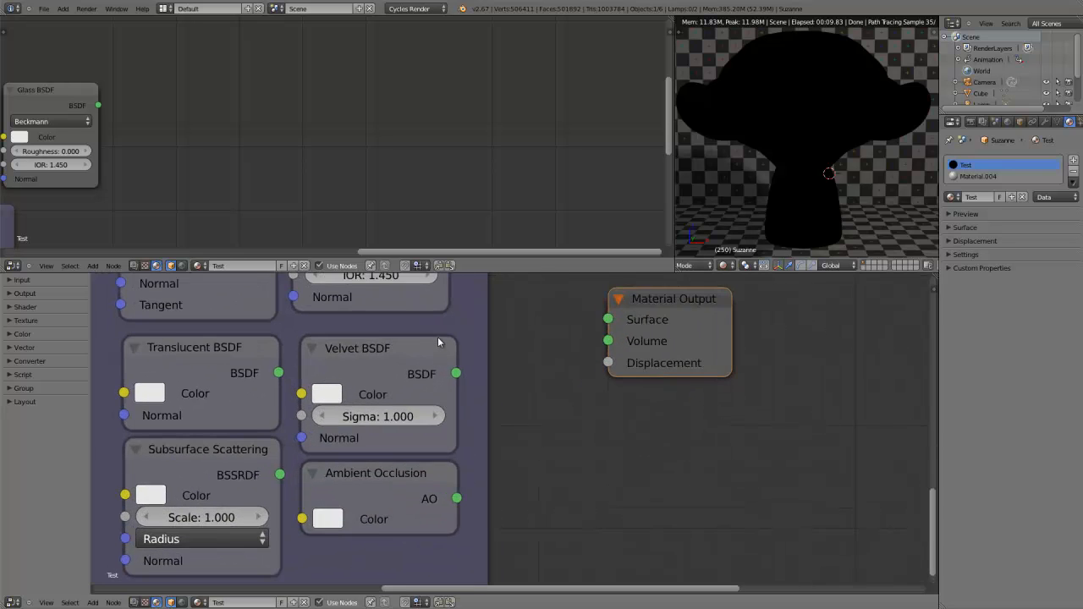
{"action": "middle_click_drag", "start_coordinate": [438, 337], "coordinate": [468, 356]}
{"action": "scroll", "coordinate": [463, 345], "scroll_direction": "down", "scroll_amount": 1}
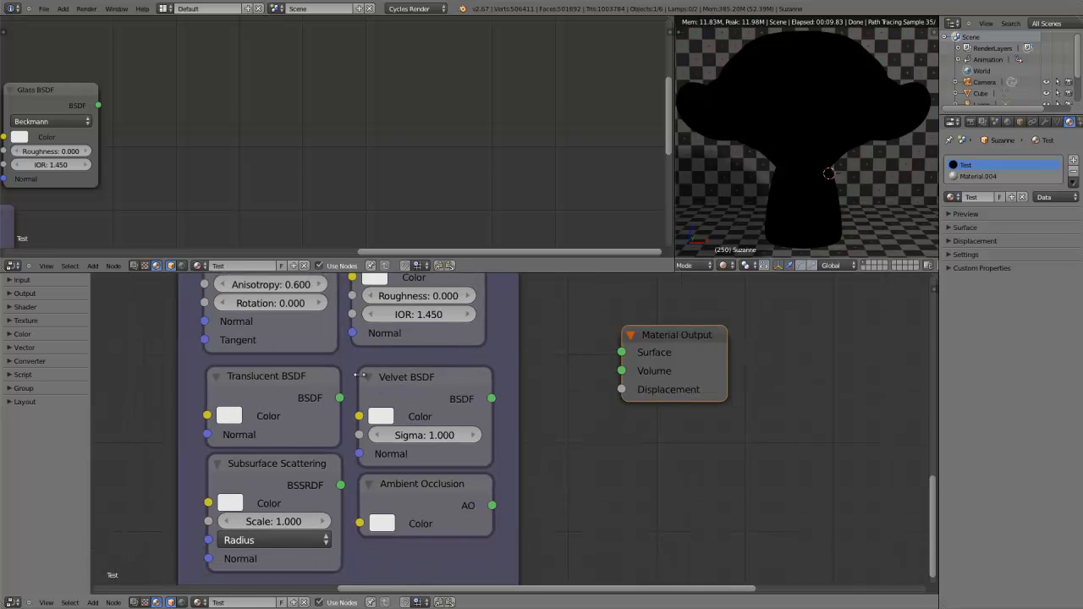
Swap the positions of the Translucent and Velvet nodes, and connect the Translucent BSDF to the Material Output's Surface input
{"action": "left_click_drag", "start_coordinate": [292, 375], "coordinate": [479, 384]}
{"action": "left_click_drag", "start_coordinate": [376, 378], "coordinate": [246, 377]}
{"action": "left_click_drag", "start_coordinate": [525, 407], "coordinate": [621, 352]}
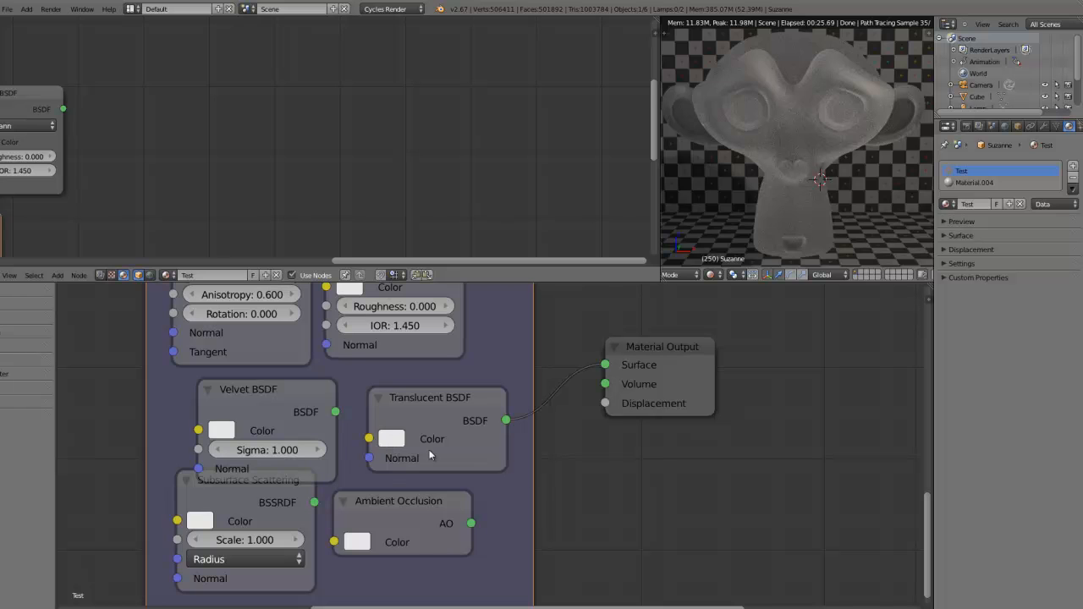
Cut the Translucent BSDF's link to Surface and tidy the Velvet, Translucent and Subsurface Scattering nodes into non-overlapping rows
{"action": "right_click_drag", "start_coordinate": [564, 359], "coordinate": [568, 411], "text": "ctrl"}
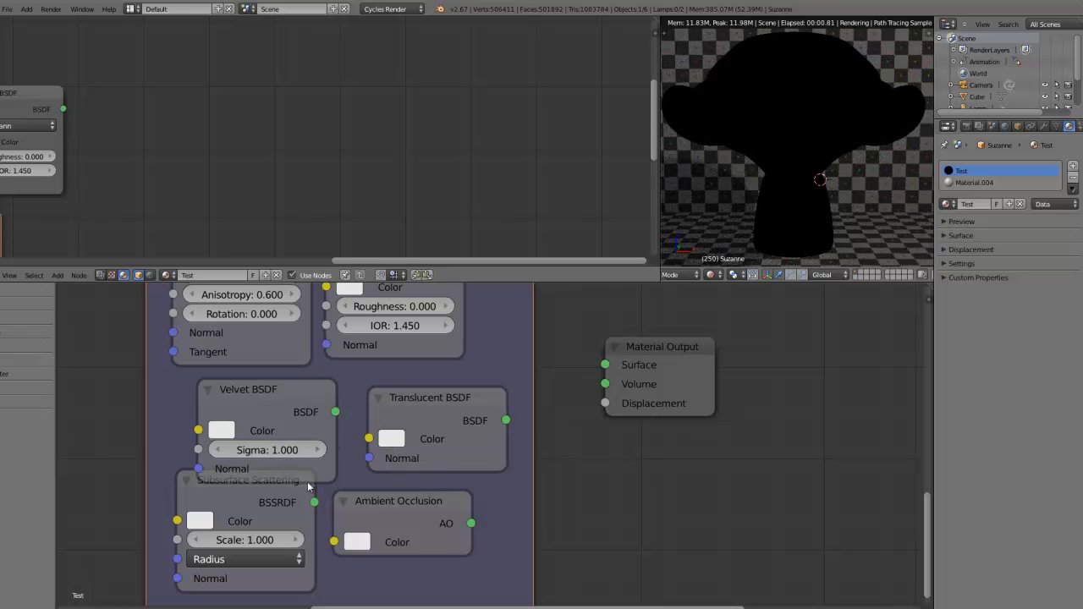
{"action": "left_click_drag", "start_coordinate": [255, 498], "coordinate": [257, 523]}
{"action": "middle_click_drag", "start_coordinate": [396, 499], "coordinate": [394, 442]}
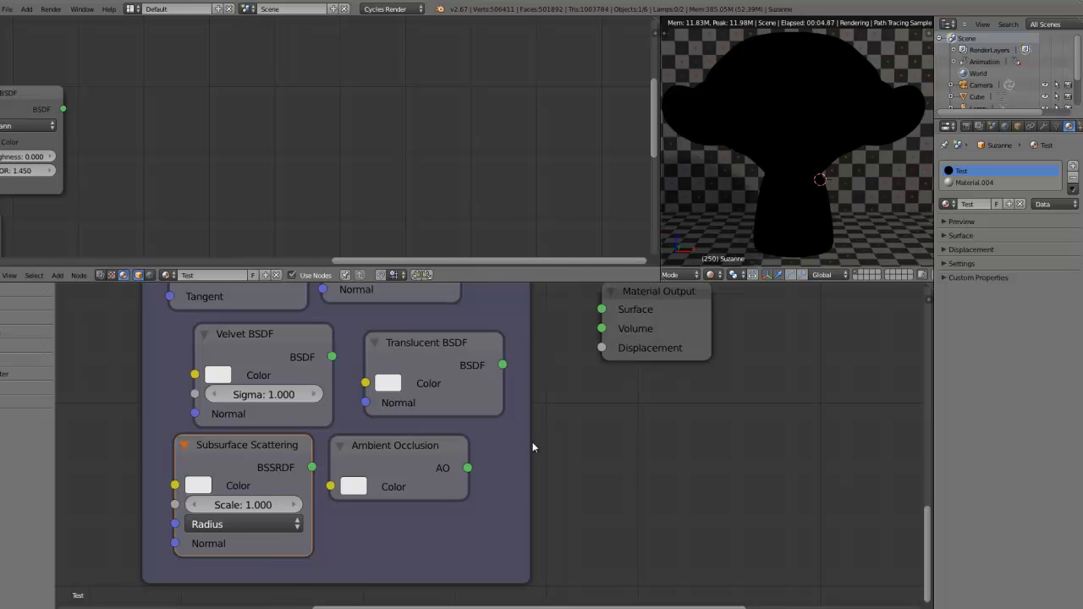
{"action": "left_click_drag", "start_coordinate": [468, 345], "coordinate": [456, 336]}
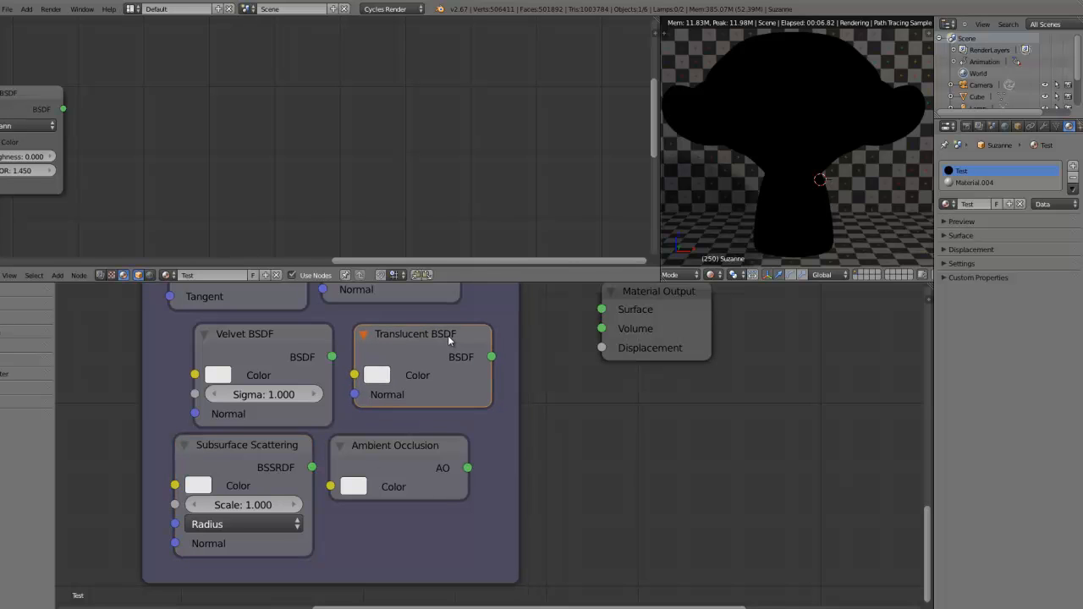
{"action": "left_click_drag", "start_coordinate": [286, 325], "coordinate": [256, 319]}
{"action": "left_click_drag", "start_coordinate": [402, 330], "coordinate": [360, 328]}
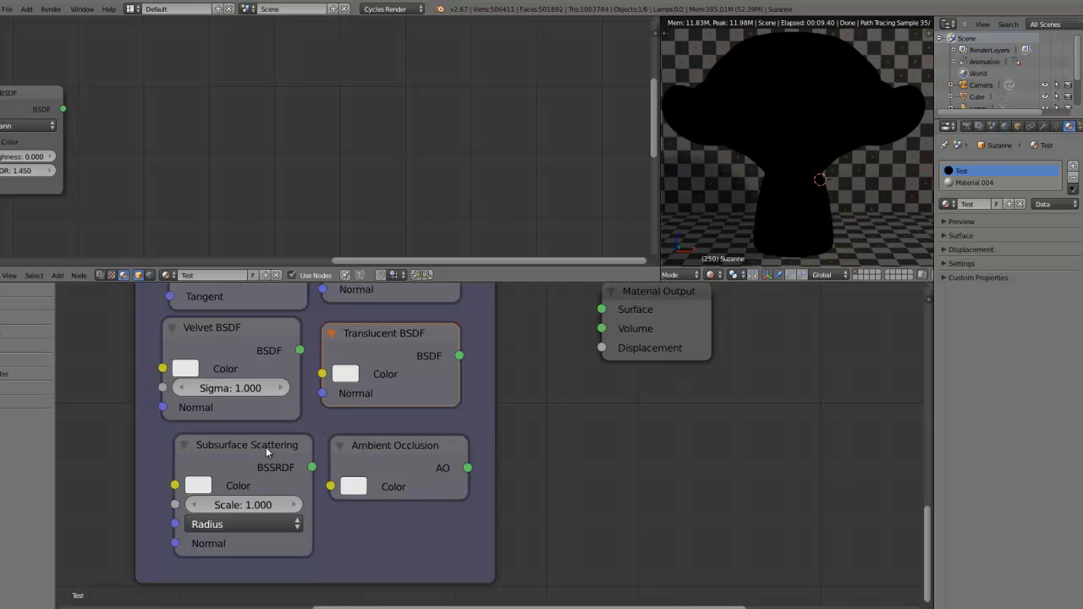
{"action": "left_click_drag", "start_coordinate": [268, 445], "coordinate": [258, 443]}
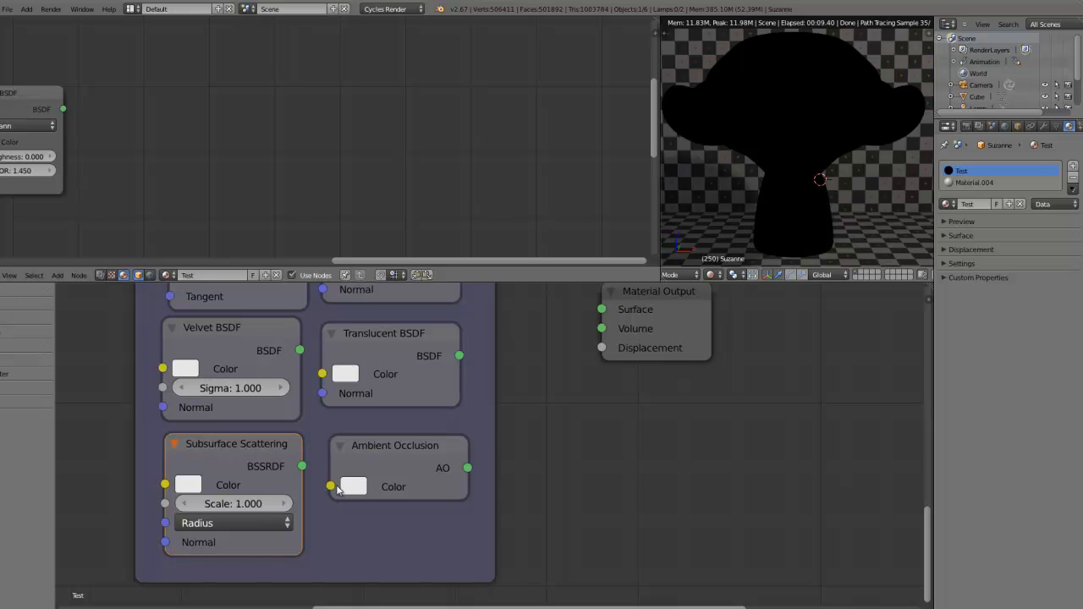
Connect the Ambient Occlusion shader to the Material Output's Surface input and place the output node nearer to it
{"action": "scroll", "coordinate": [366, 516], "scroll_direction": "down", "scroll_amount": 7}
{"action": "scroll", "coordinate": [366, 506], "scroll_direction": "up", "scroll_amount": 6}
{"action": "middle_click_drag", "start_coordinate": [505, 464], "coordinate": [475, 510]}
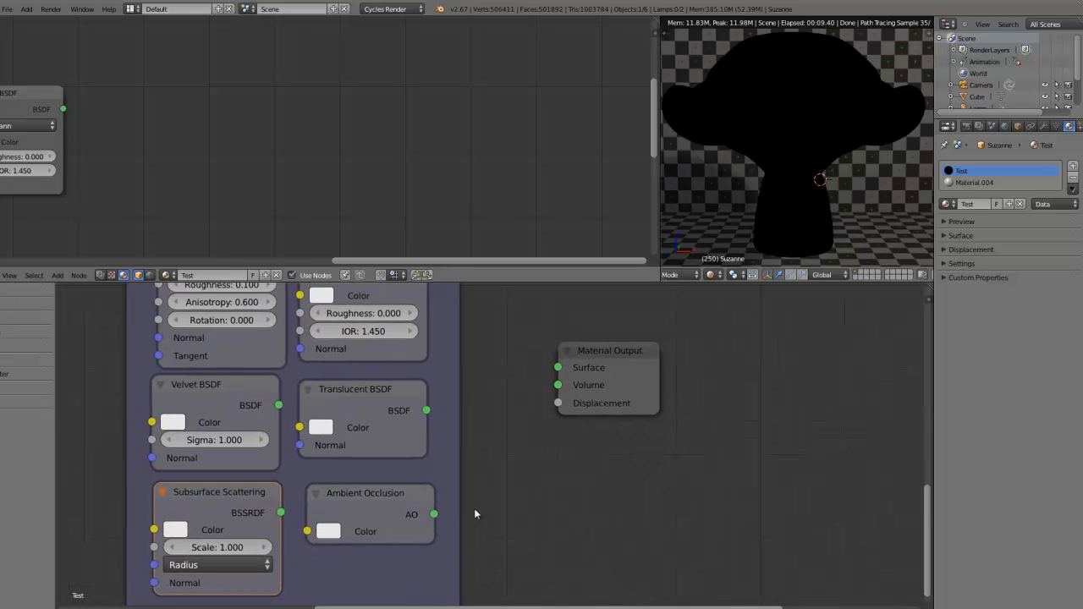
{"action": "left_click_drag", "start_coordinate": [442, 515], "coordinate": [581, 427]}
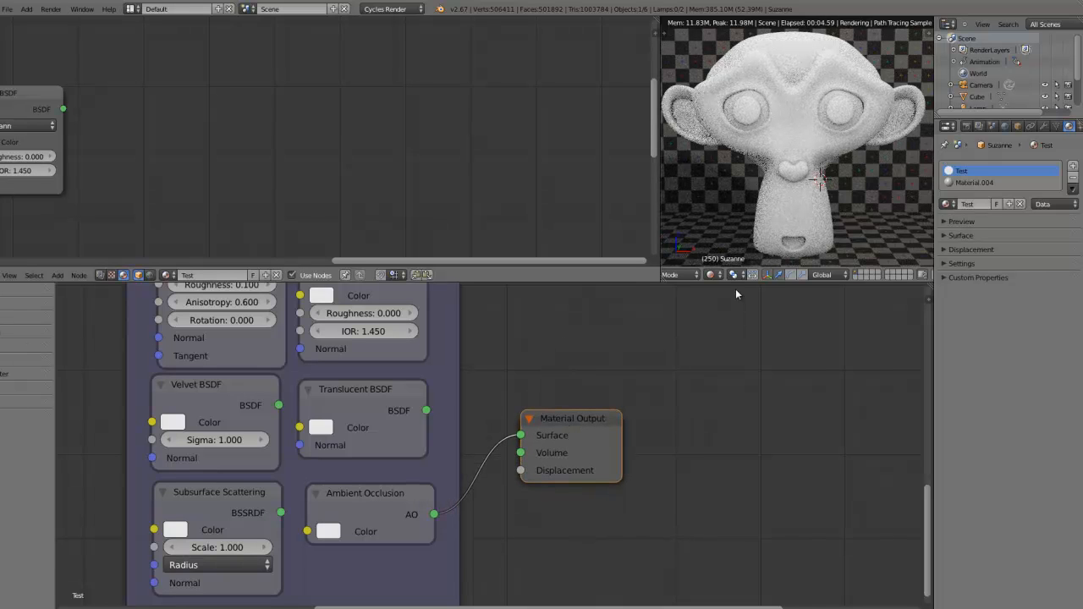
Examine the World settings with their Ambient Occlusion options, and show the scene's Render settings
{"action": "scroll", "coordinate": [478, 357], "scroll_direction": "up", "scroll_amount": 1}
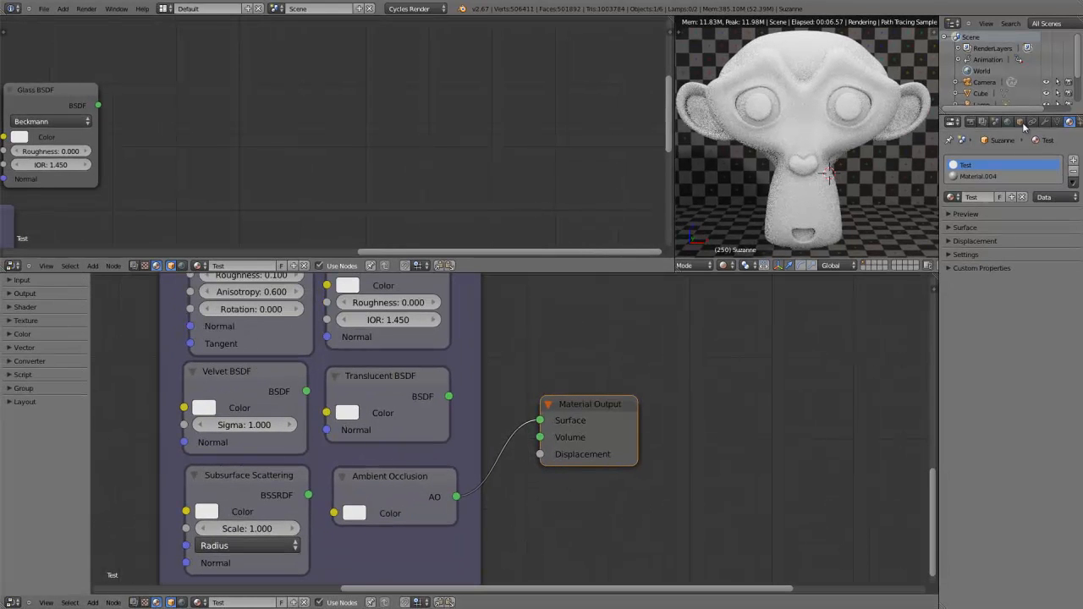
{"action": "left_click", "coordinate": [1008, 122]}
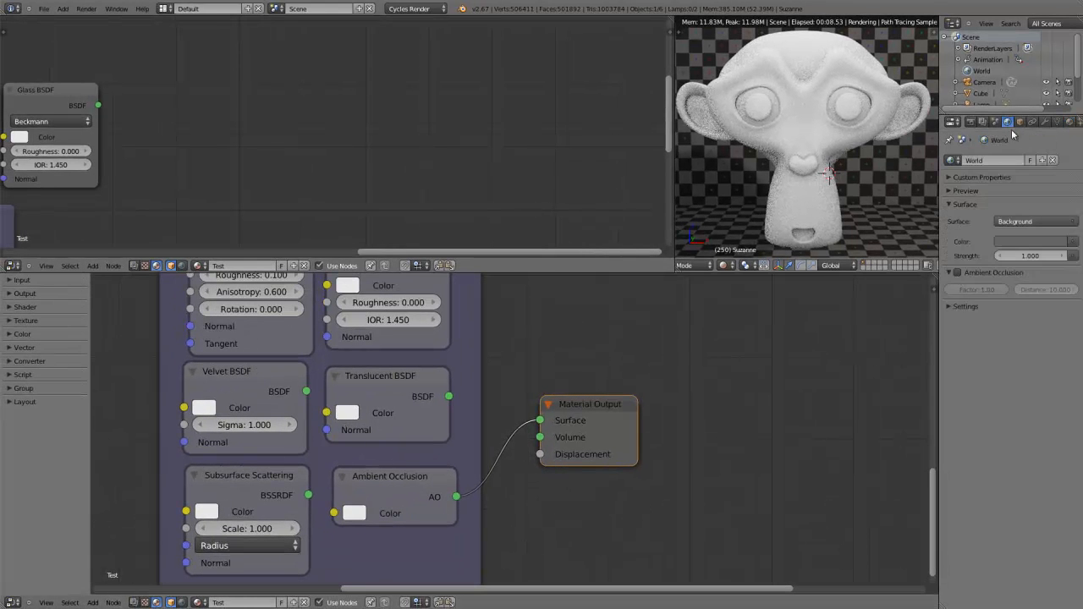
{"action": "left_click", "coordinate": [971, 122]}
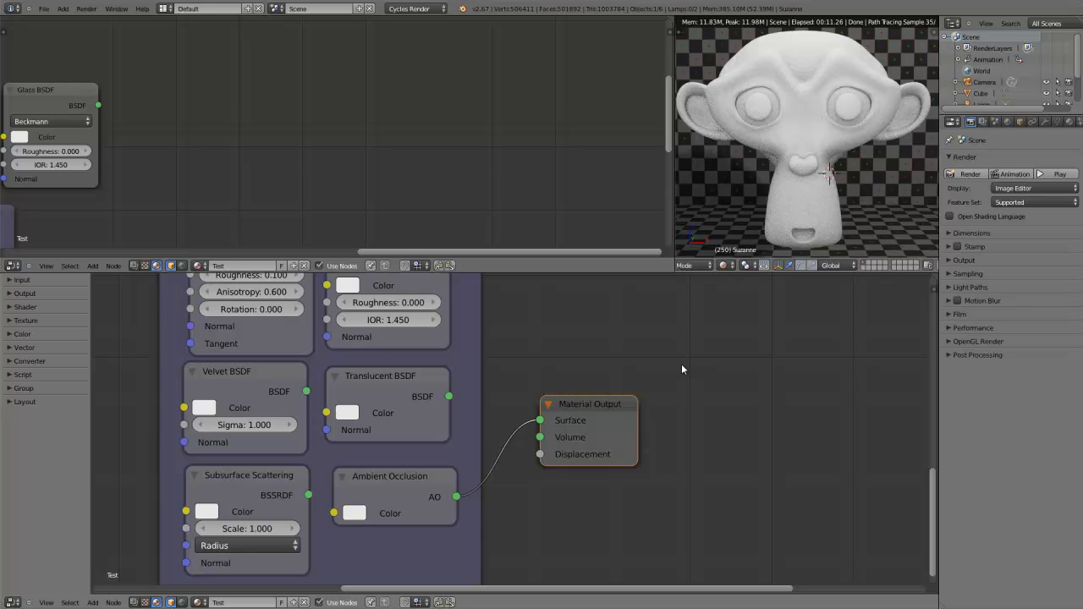
Move the Material Output level with the Ambient Occlusion node and disconnect the Ambient Occlusion link from Surface
{"action": "left_click_drag", "start_coordinate": [587, 400], "coordinate": [585, 461]}
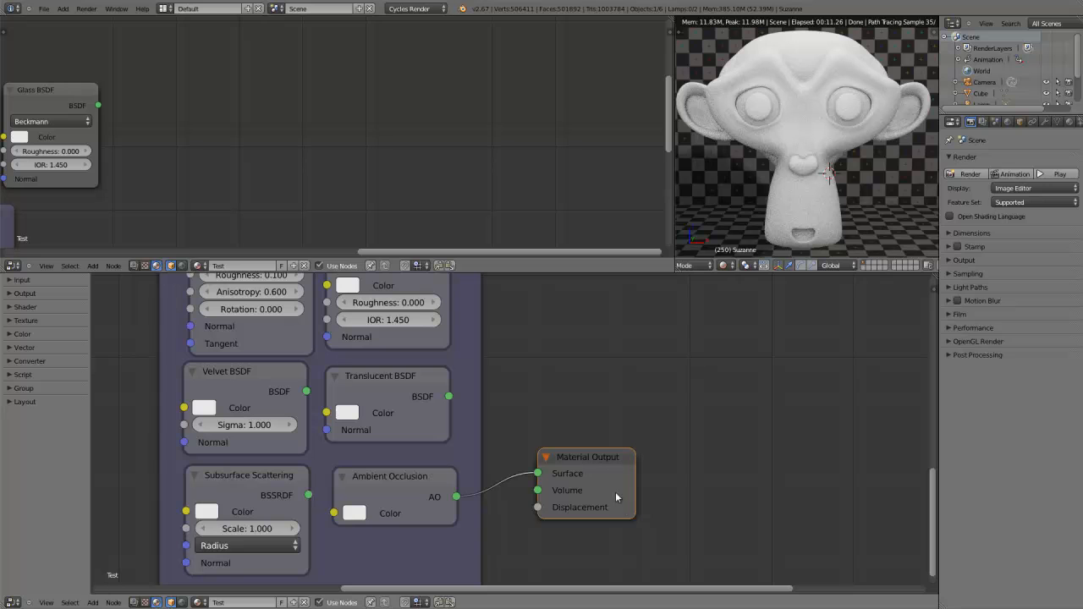
{"action": "mouse_move", "coordinate": [589, 463]}
{"action": "left_mouse_down"}
{"action": "mouse_move", "coordinate": [610, 464]}
{"action": "mouse_move", "coordinate": [581, 483]}
{"action": "left_mouse_up"}
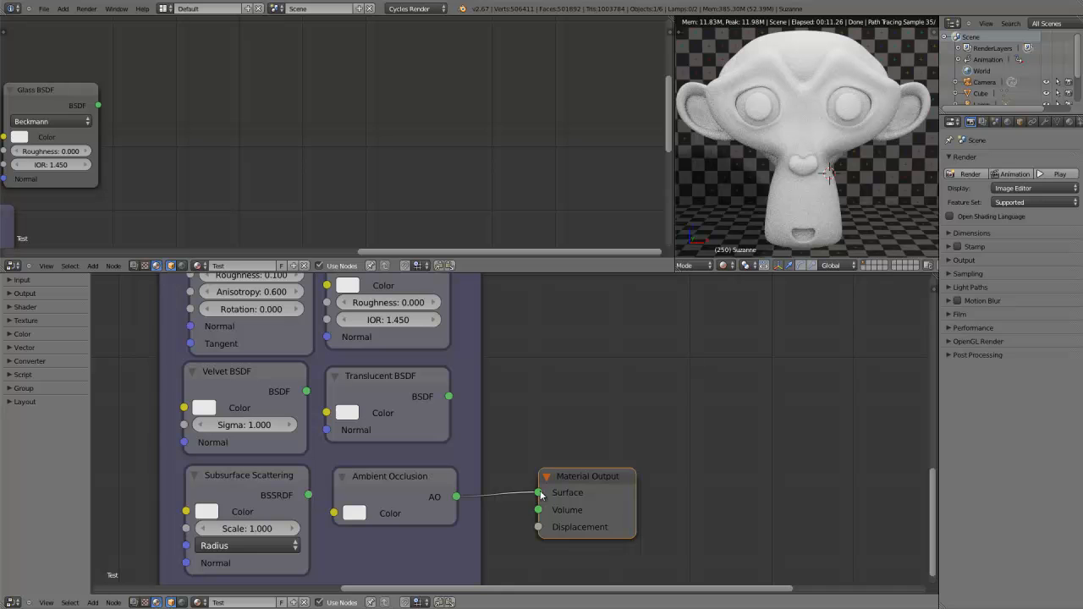
{"action": "left_click_drag", "start_coordinate": [538, 492], "coordinate": [512, 488]}
Move the whole Spéciaux frame up beside the Commun frame, in line with the other shader groups
{"action": "scroll", "coordinate": [496, 459], "scroll_direction": "down", "scroll_amount": 2}
{"action": "scroll", "coordinate": [487, 431], "scroll_direction": "down", "scroll_amount": 3}
{"action": "scroll", "coordinate": [495, 454], "scroll_direction": "up", "scroll_amount": 4}
{"action": "scroll", "coordinate": [495, 457], "scroll_direction": "down", "scroll_amount": 5}
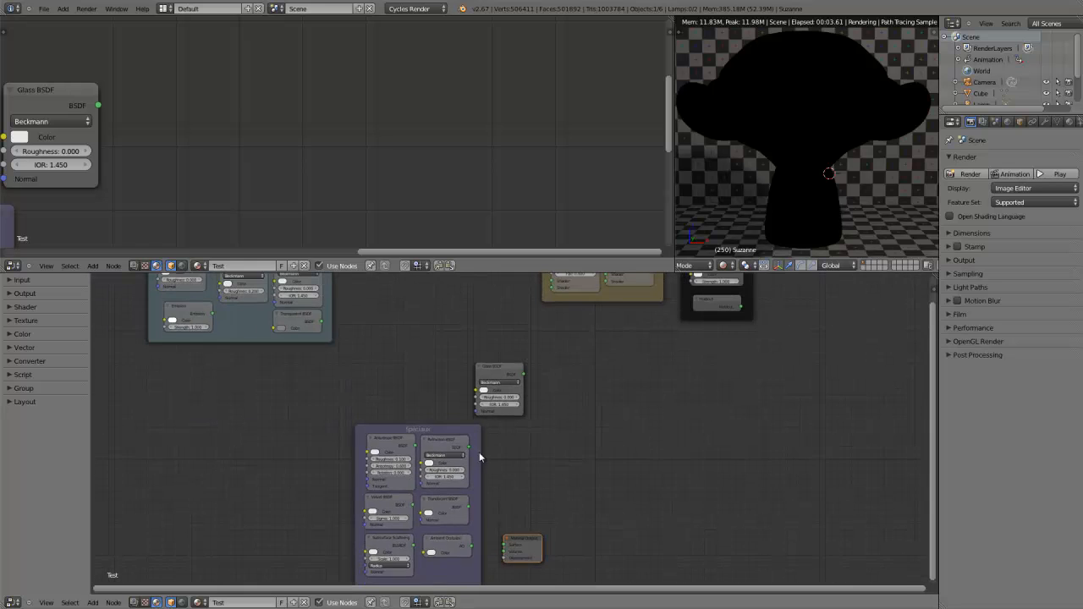
{"action": "left_click_drag", "start_coordinate": [432, 429], "coordinate": [428, 234]}
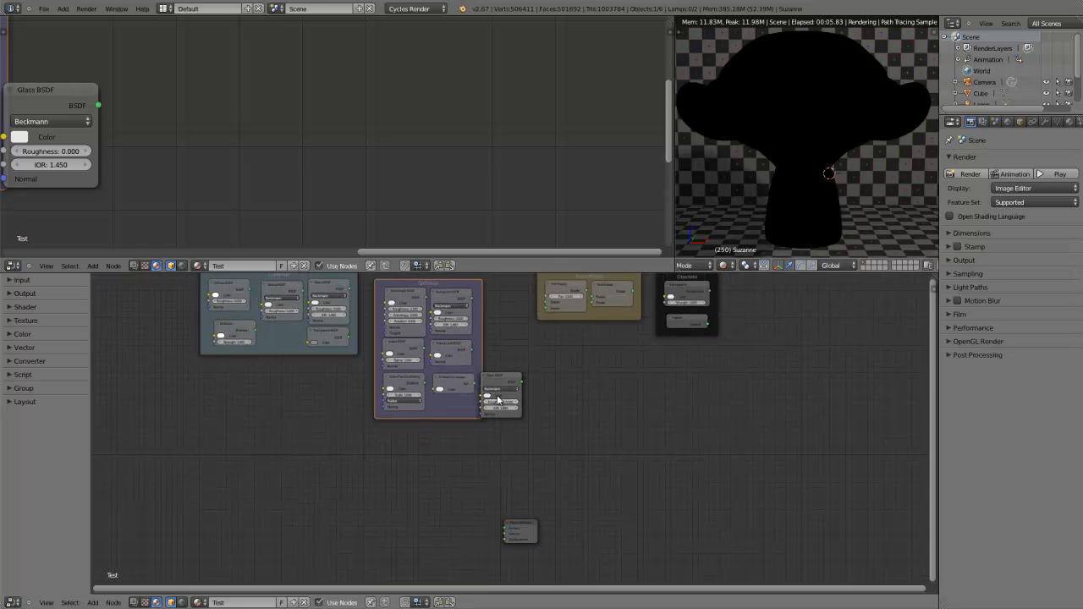
{"action": "middle_click_drag", "start_coordinate": [496, 396], "coordinate": [503, 495]}
{"action": "left_click_drag", "start_coordinate": [438, 390], "coordinate": [433, 372]}
Place the loose Glass BSDF and the Material Output below the Spéciaux frame, and nudge the frame into line
{"action": "left_click_drag", "start_coordinate": [499, 485], "coordinate": [412, 559]}
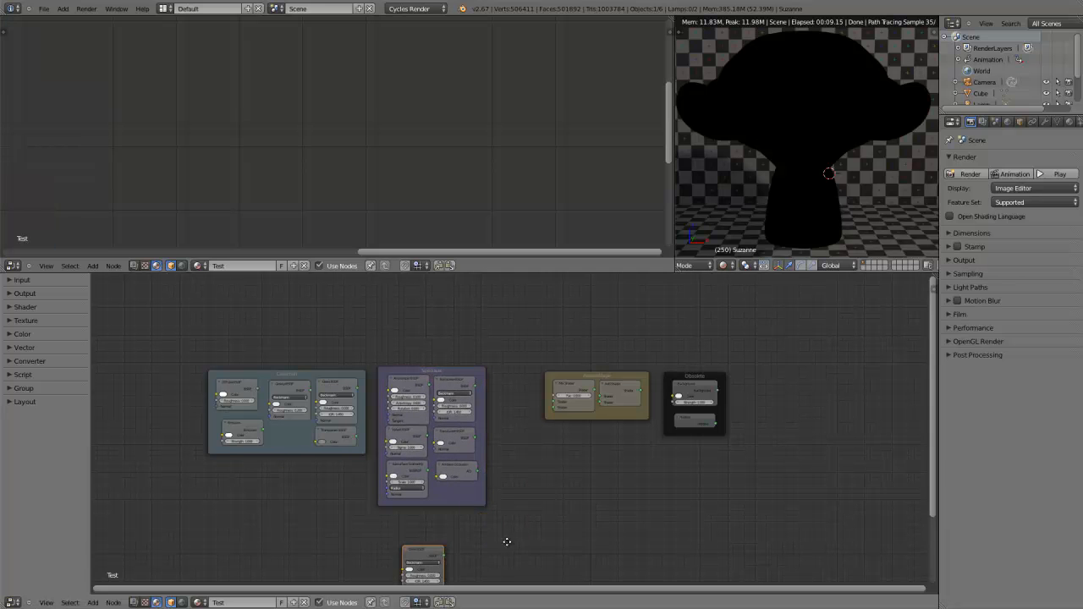
{"action": "middle_click_drag", "start_coordinate": [506, 541], "coordinate": [518, 448]}
{"action": "left_click_drag", "start_coordinate": [531, 526], "coordinate": [525, 436]}
{"action": "scroll", "coordinate": [537, 396], "scroll_direction": "up", "scroll_amount": 6}
{"action": "middle_click_drag", "start_coordinate": [538, 396], "coordinate": [559, 520]}
{"action": "scroll", "coordinate": [547, 476], "scroll_direction": "down", "scroll_amount": 6}
{"action": "scroll", "coordinate": [468, 363], "scroll_direction": "up", "scroll_amount": 4}
{"action": "left_click_drag", "start_coordinate": [442, 339], "coordinate": [441, 338]}
{"action": "scroll", "coordinate": [475, 525], "scroll_direction": "down", "scroll_amount": 2}
{"action": "scroll", "coordinate": [475, 526], "scroll_direction": "up", "scroll_amount": 2}
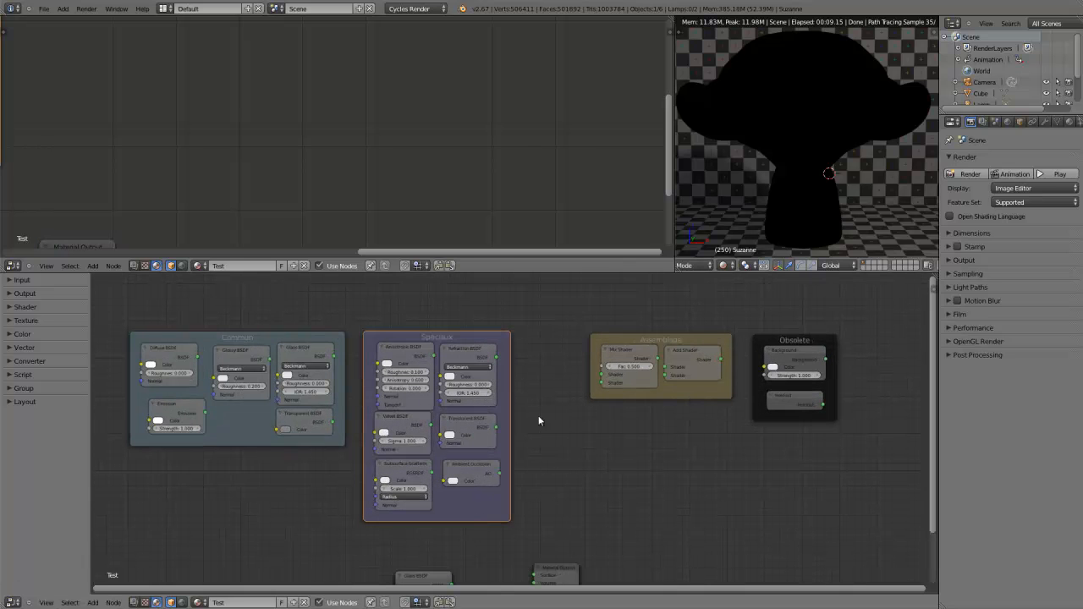
{"action": "middle_click_drag", "start_coordinate": [528, 514], "coordinate": [520, 493]}
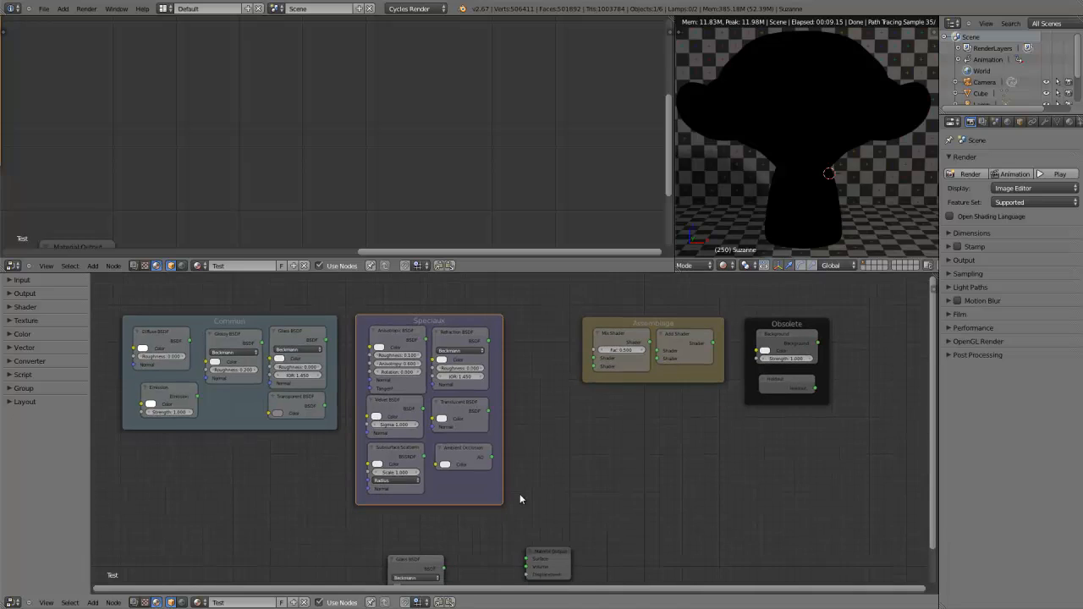
Delete the loose Glass BSDF node below the Spéciaux frame
{"action": "scroll", "coordinate": [520, 493], "scroll_direction": "down", "scroll_amount": 1}
{"action": "left_click", "coordinate": [423, 547]}
{"action": "key", "text": "x"}
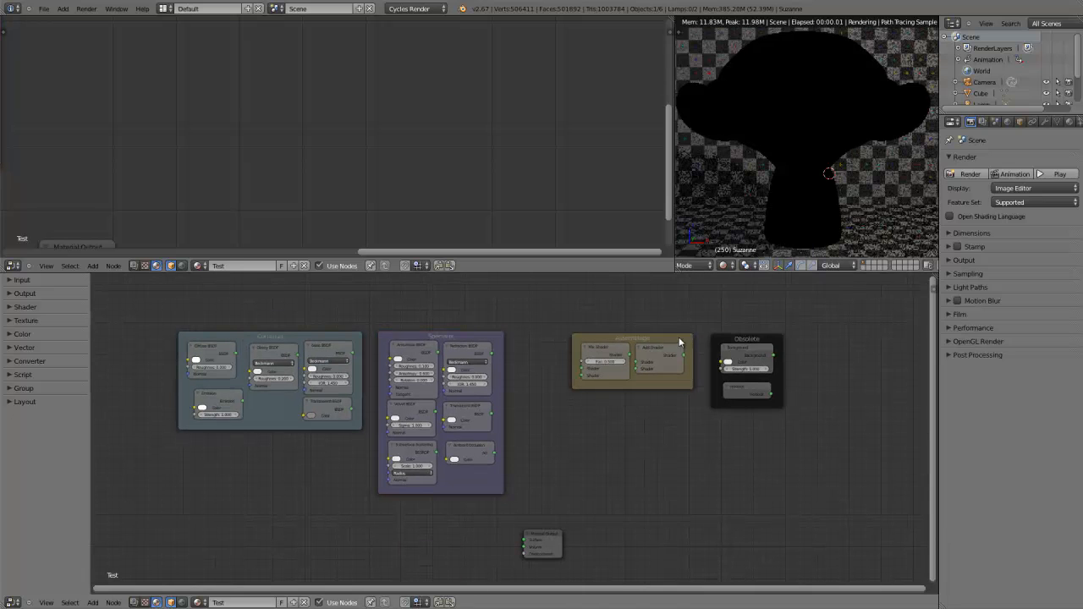
Move the Assemblage and Obsolete frames closer to the Spéciaux frame
{"action": "left_click_drag", "start_coordinate": [654, 336], "coordinate": [599, 335]}
{"action": "left_click_drag", "start_coordinate": [708, 335], "coordinate": [667, 335]}
{"action": "scroll", "coordinate": [627, 405], "scroll_direction": "up", "scroll_amount": 1}
{"action": "scroll", "coordinate": [627, 406], "scroll_direction": "up", "scroll_amount": 1}
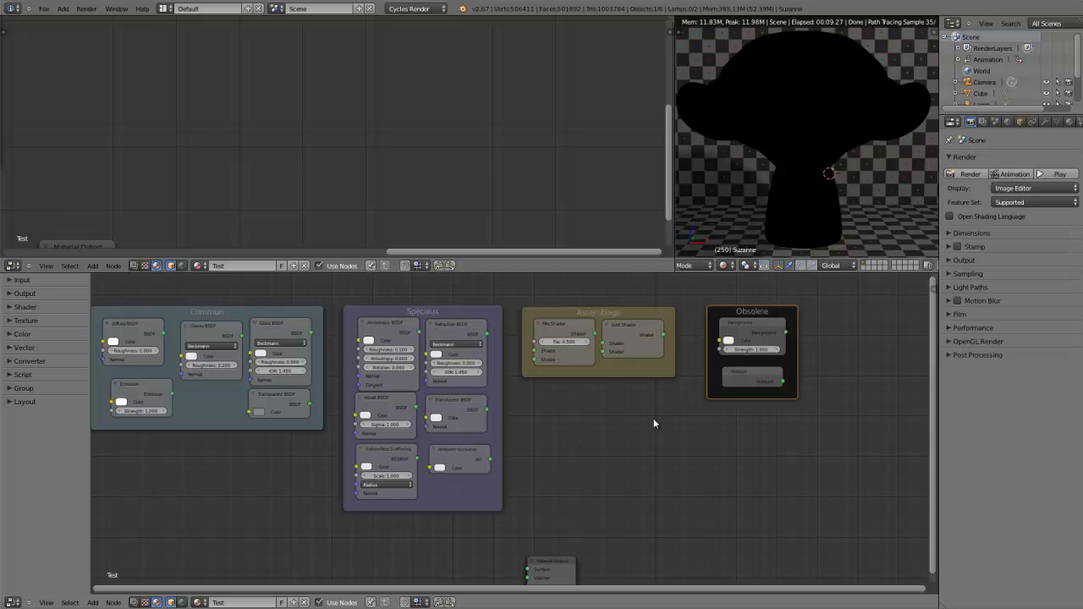
Duplicate the Mix Shader from the Assemblage frame and place the copy beside the Material Output
{"action": "scroll", "coordinate": [653, 418], "scroll_direction": "down", "scroll_amount": 2}
{"action": "right_click", "coordinate": [579, 347]}
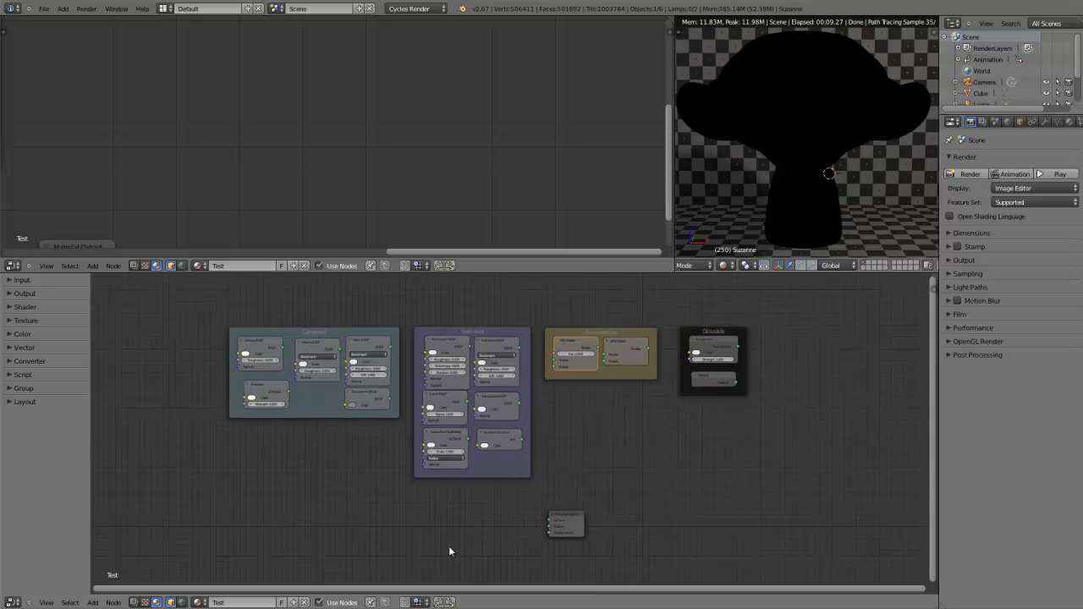
{"action": "scroll", "coordinate": [537, 520], "scroll_direction": "up", "scroll_amount": 2}
{"action": "key", "text": "shift+d"}
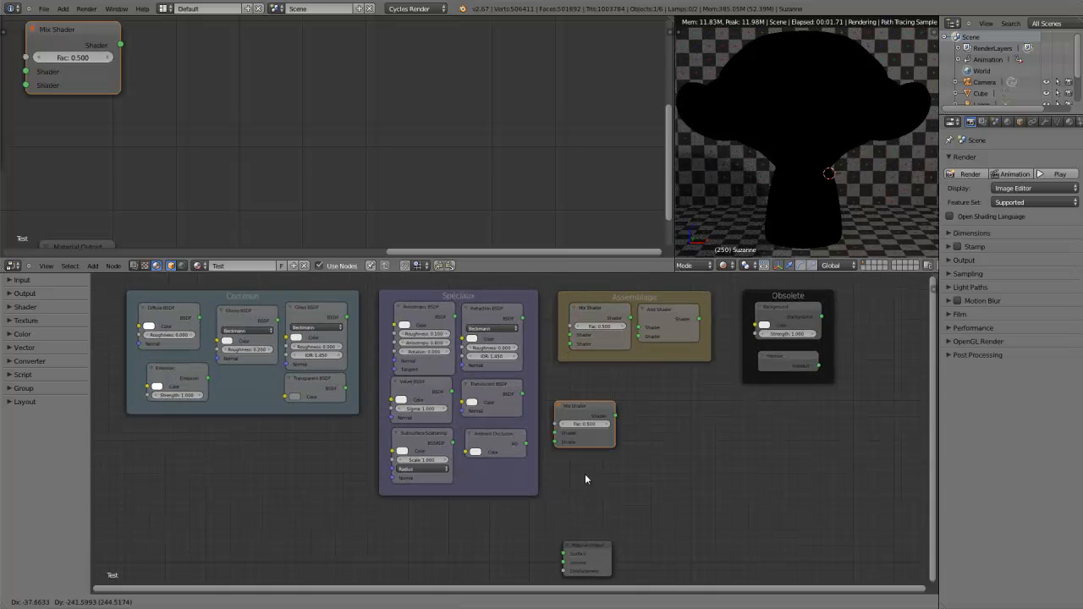
{"action": "left_click", "coordinate": [468, 590]}
Connect the Mix Shader copy to the Material Output's Surface input and move it closer to the output node
{"action": "middle_click_drag", "start_coordinate": [543, 465], "coordinate": [563, 350]}
{"action": "scroll", "coordinate": [557, 430], "scroll_direction": "up", "scroll_amount": 4}
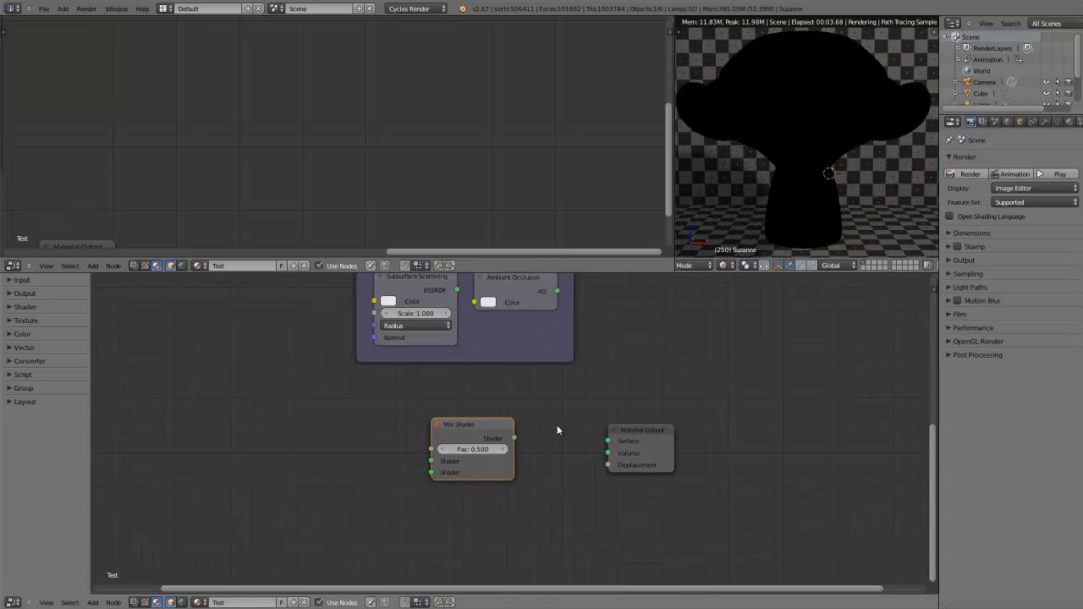
{"action": "scroll", "coordinate": [554, 423], "scroll_direction": "up", "scroll_amount": 5}
{"action": "middle_click_drag", "start_coordinate": [550, 408], "coordinate": [542, 433]}
{"action": "scroll", "coordinate": [542, 431], "scroll_direction": "down", "scroll_amount": 6}
{"action": "middle_click_drag", "start_coordinate": [584, 401], "coordinate": [510, 493]}
{"action": "middle_click_drag", "start_coordinate": [589, 352], "coordinate": [521, 445]}
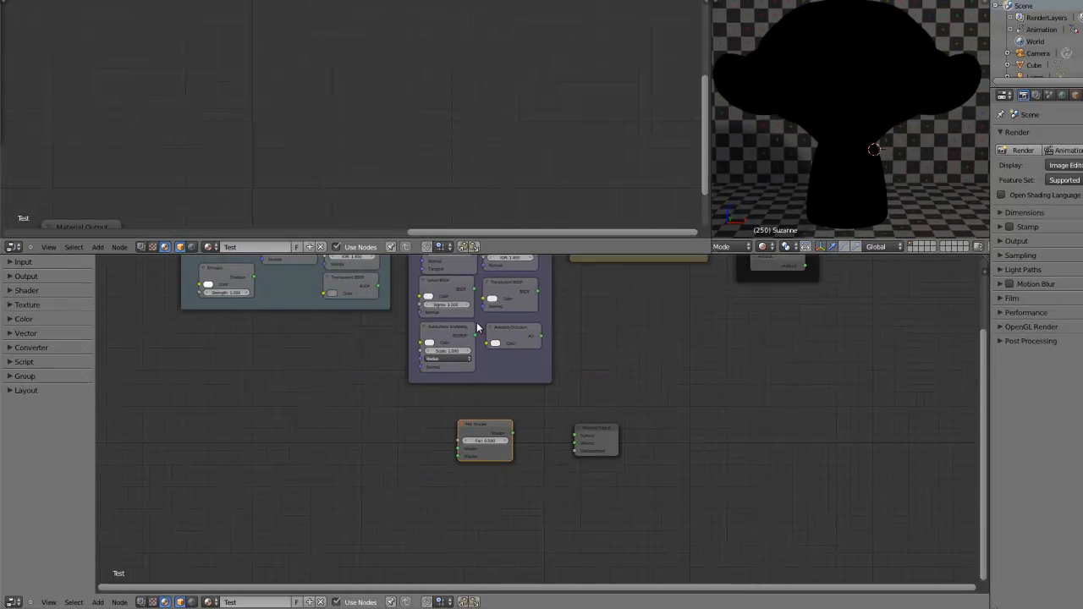
{"action": "scroll", "coordinate": [484, 391], "scroll_direction": "up", "scroll_amount": 5}
{"action": "left_click_drag", "start_coordinate": [506, 463], "coordinate": [595, 476]}
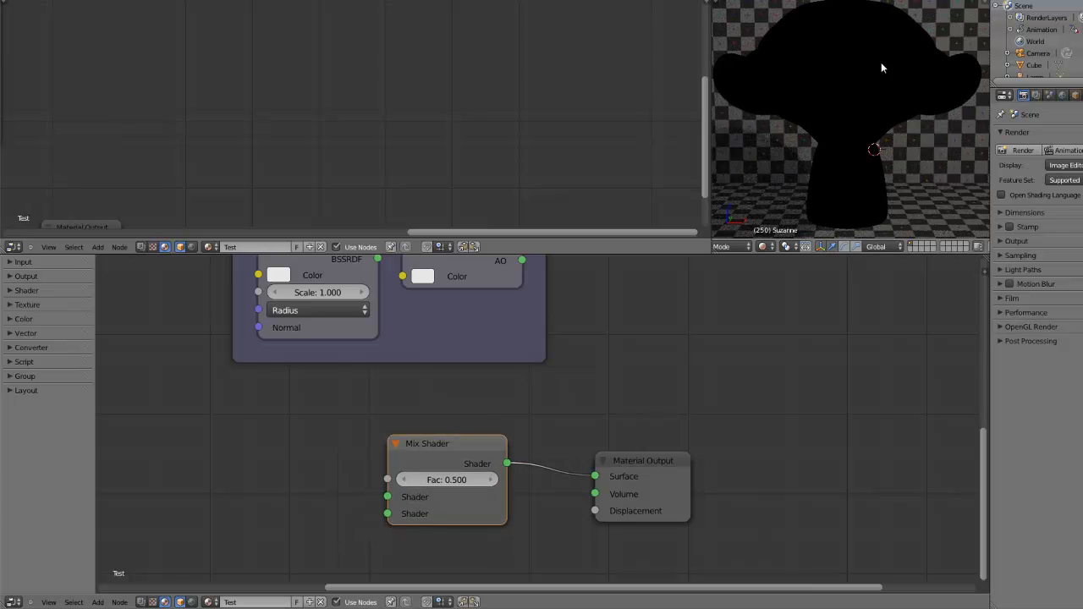
{"action": "left_click_drag", "start_coordinate": [436, 445], "coordinate": [495, 467]}
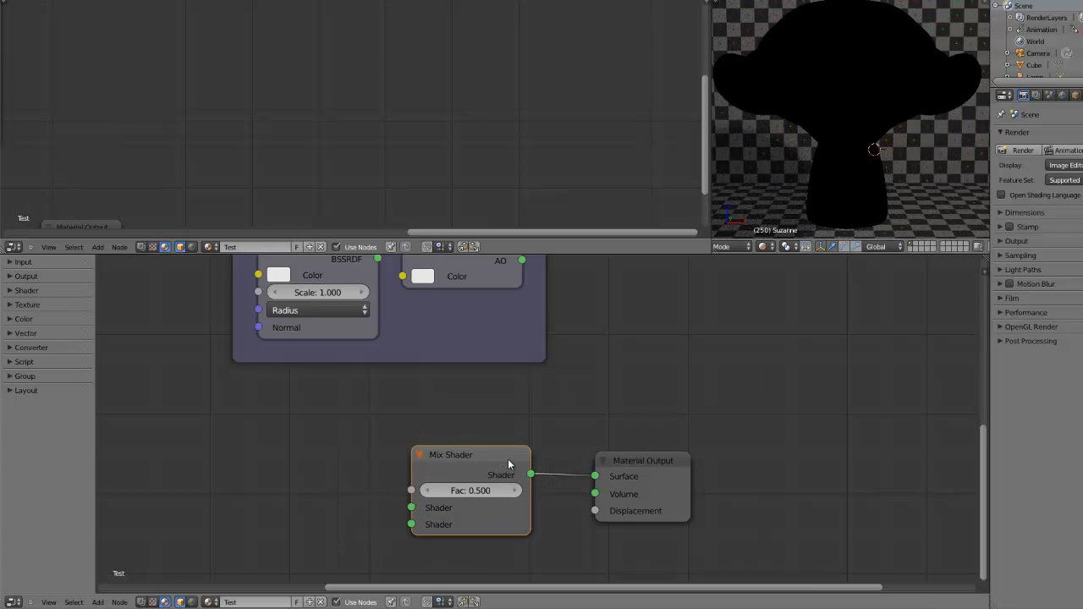
Show the connected Mix Shader and Material Output close up in the upper node editor to examine the mixing inputs
{"action": "scroll", "coordinate": [506, 426], "scroll_direction": "down", "scroll_amount": 2}
{"action": "scroll", "coordinate": [506, 426], "scroll_direction": "down", "scroll_amount": 2}
{"action": "scroll", "coordinate": [420, 149], "scroll_direction": "down", "scroll_amount": 2}
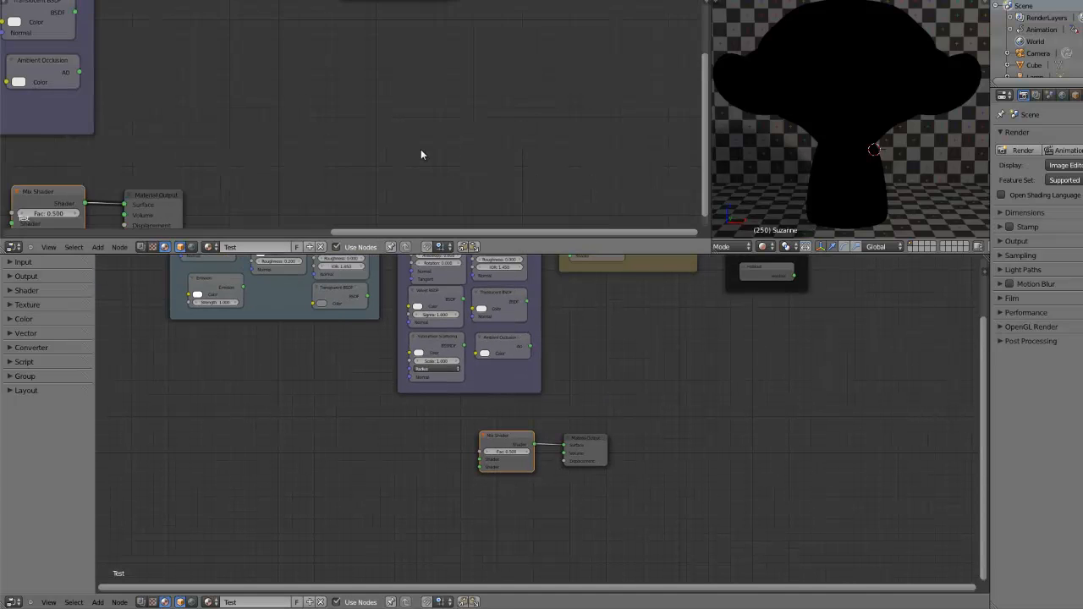
{"action": "scroll", "coordinate": [338, 75], "scroll_direction": "down", "scroll_amount": 2}
{"action": "middle_click_drag", "start_coordinate": [246, 159], "coordinate": [437, 49]}
{"action": "scroll", "coordinate": [447, 73], "scroll_direction": "up", "scroll_amount": 4}
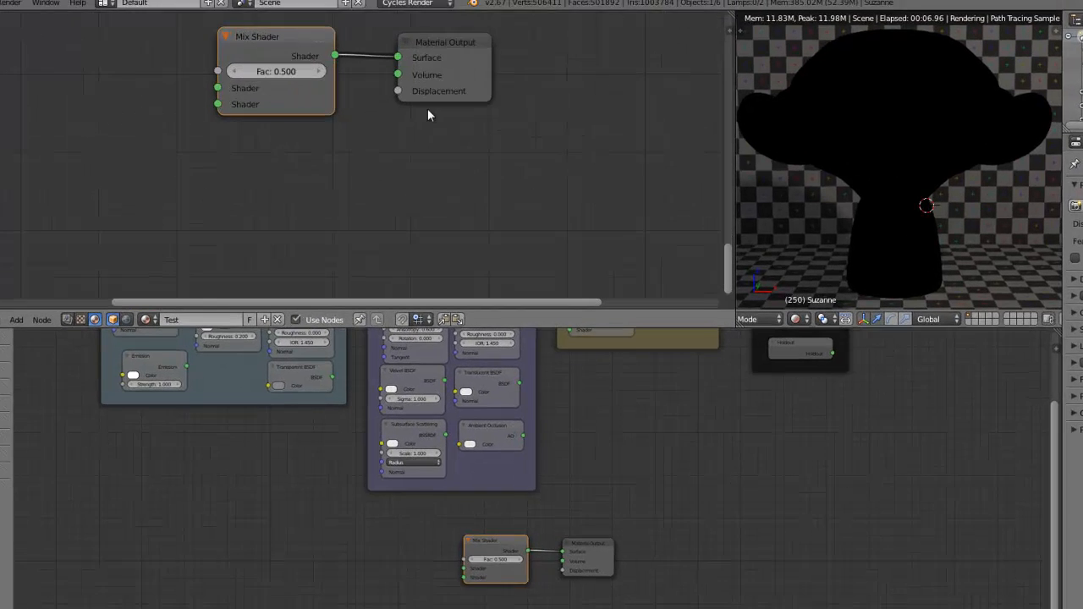
{"action": "middle_click_drag", "start_coordinate": [439, 129], "coordinate": [450, 225]}
{"action": "scroll", "coordinate": [423, 237], "scroll_direction": "up", "scroll_amount": 3}
{"action": "scroll", "coordinate": [378, 247], "scroll_direction": "down", "scroll_amount": 3}
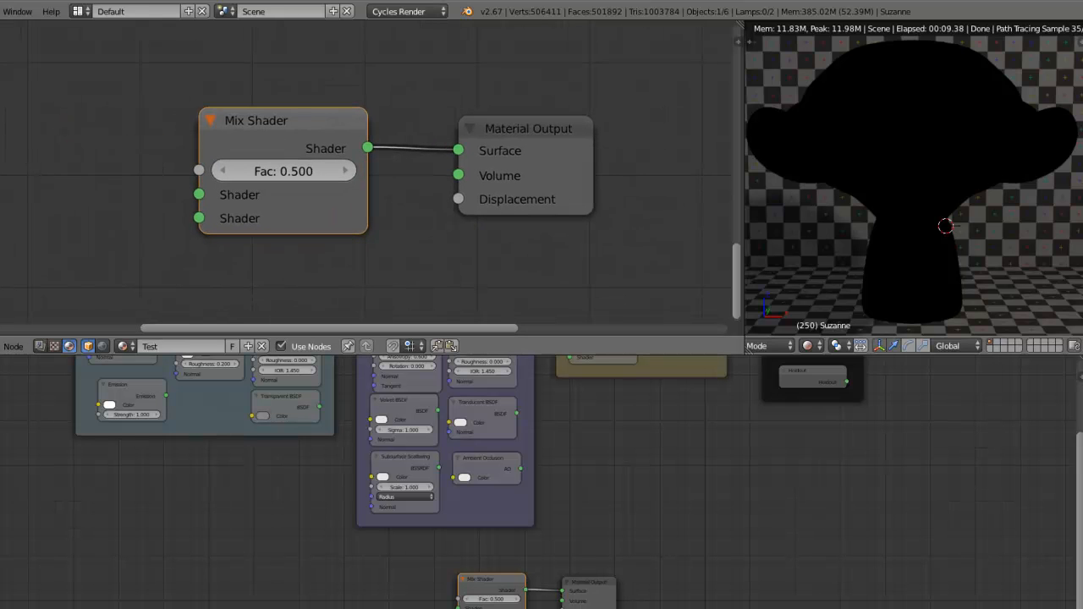
Duplicate the Diffuse BSDF from the Commun frame and connect the copy to the Mix Shader's first Shader input
{"action": "middle_click_drag", "start_coordinate": [358, 531], "coordinate": [421, 607]}
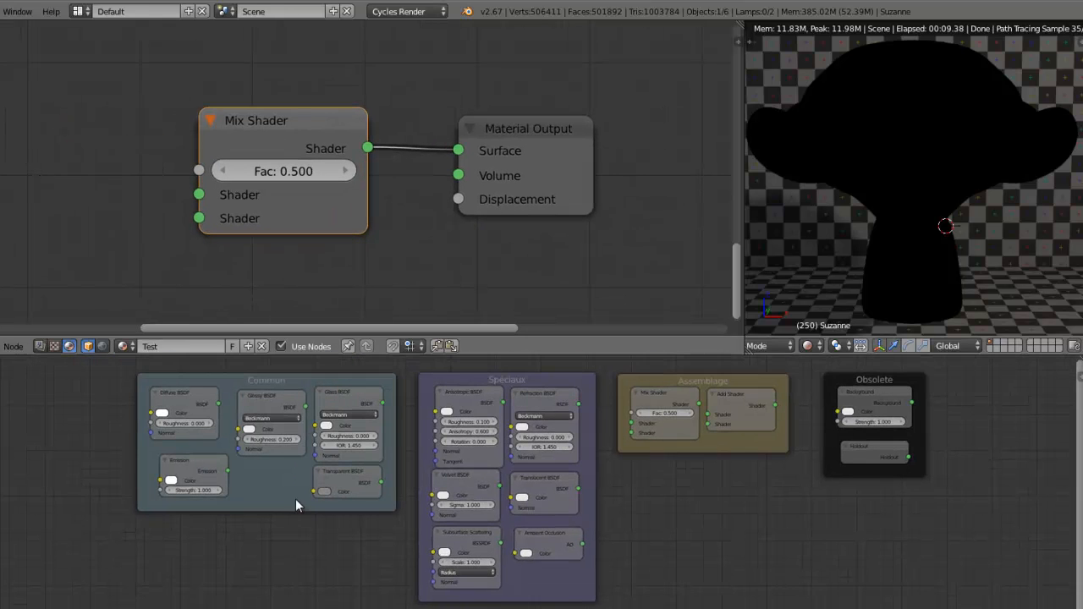
{"action": "left_click", "coordinate": [188, 401]}
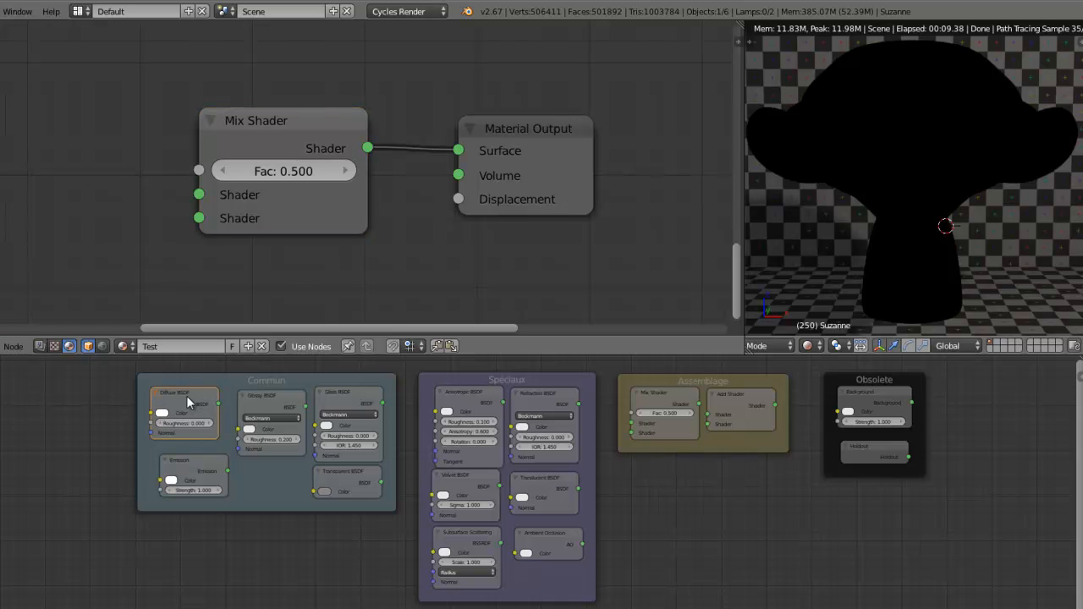
{"action": "key", "text": "ctrl+c"}
{"action": "key", "text": "shift+d"}
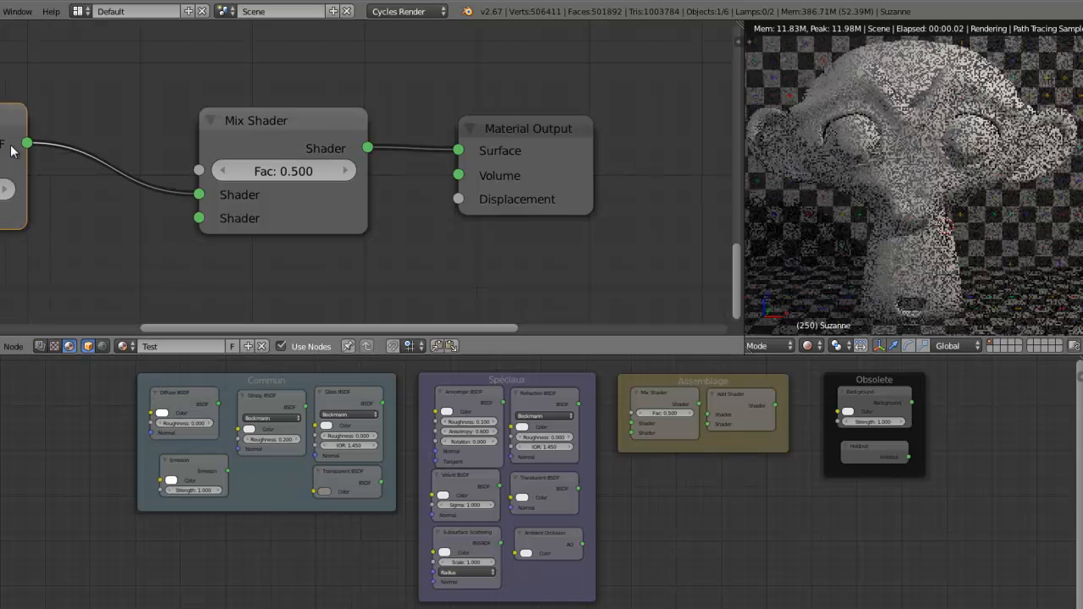
{"action": "left_click_drag", "start_coordinate": [11, 139], "coordinate": [216, 130]}
{"action": "left_click", "coordinate": [292, 120]}
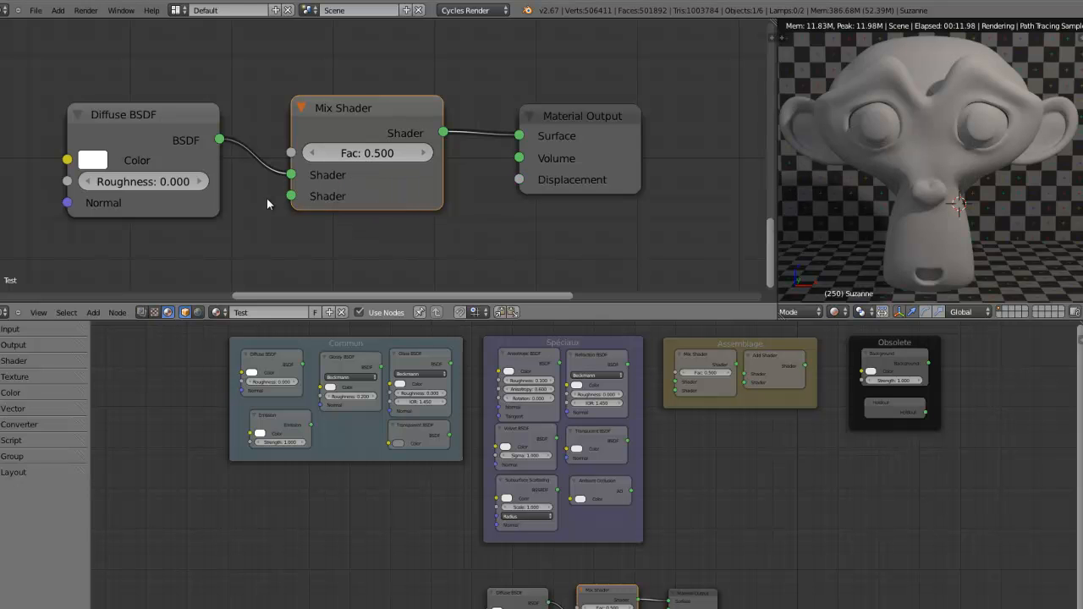
Move the Diffuse BSDF link to the Mix Shader's second Shader input and set Fac to 1
{"action": "left_click_drag", "start_coordinate": [188, 167], "coordinate": [186, 179]}
{"action": "left_click_drag", "start_coordinate": [290, 175], "coordinate": [292, 201]}
{"action": "left_click", "coordinate": [354, 150]}
{"action": "type", "text": "1"}
{"action": "key", "text": "Return"}
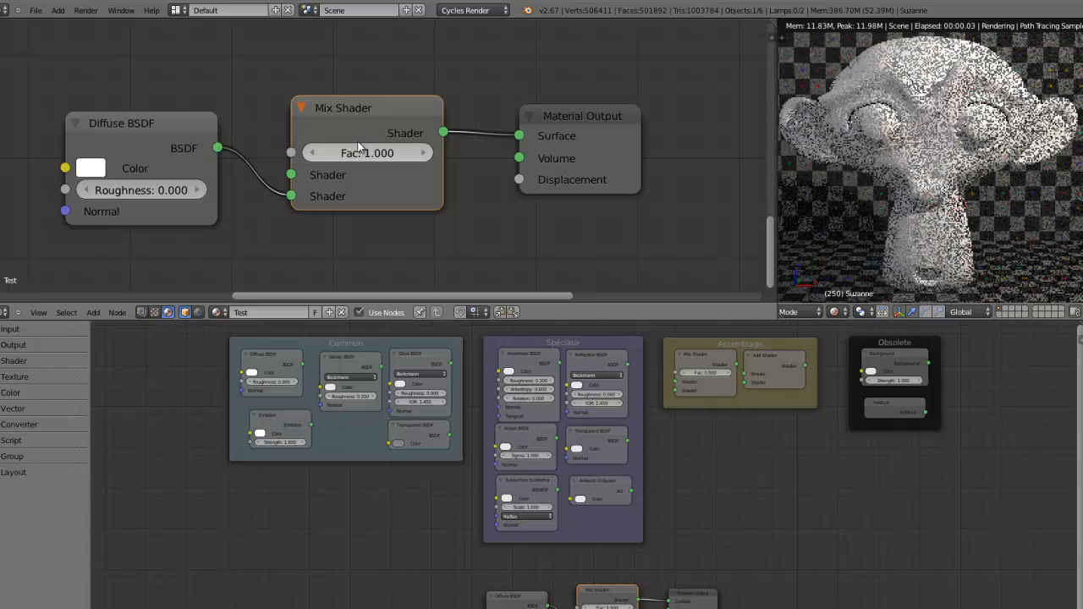
Try the Mix Shader's Fac at 0, and set it to 0.5 again
{"action": "left_click", "coordinate": [385, 154]}
{"action": "type", "text": "0"}
{"action": "key", "text": "Return"}
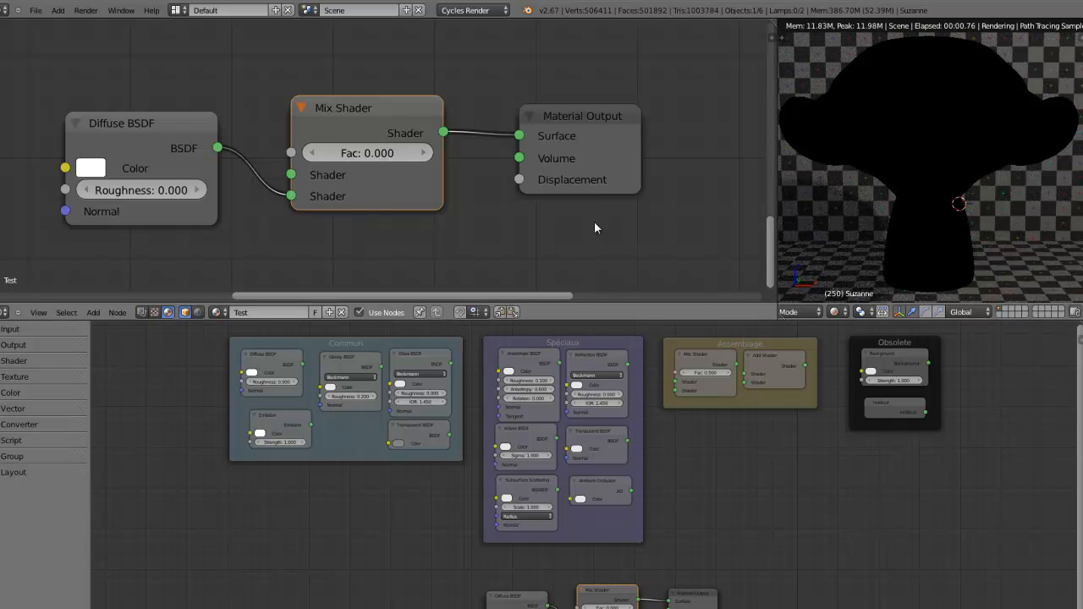
{"action": "left_click", "coordinate": [365, 154]}
{"action": "type", "text": "0.5"}
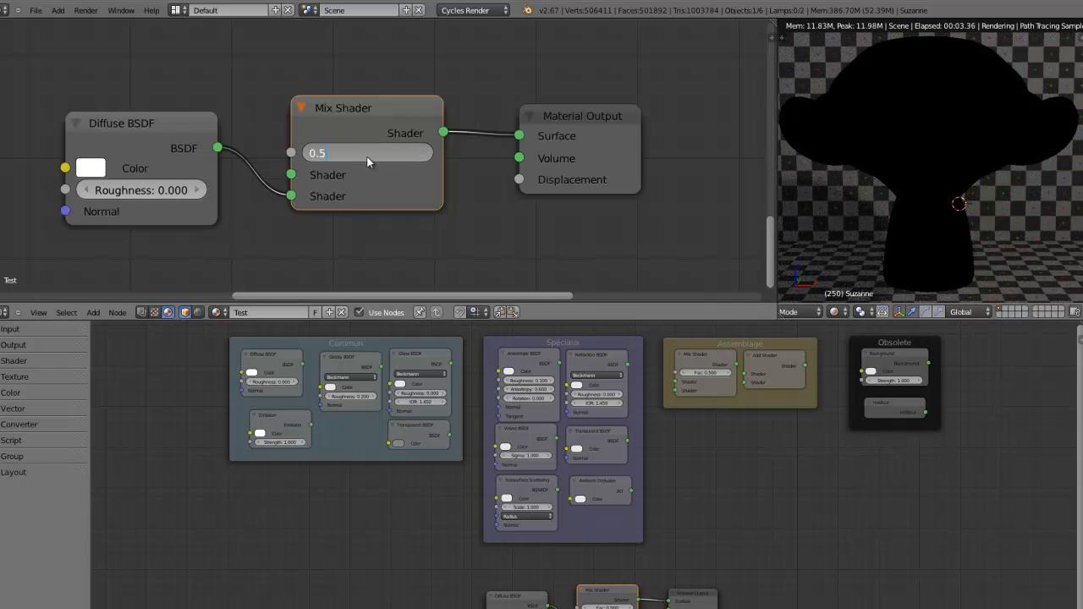
{"action": "key", "text": "Return"}
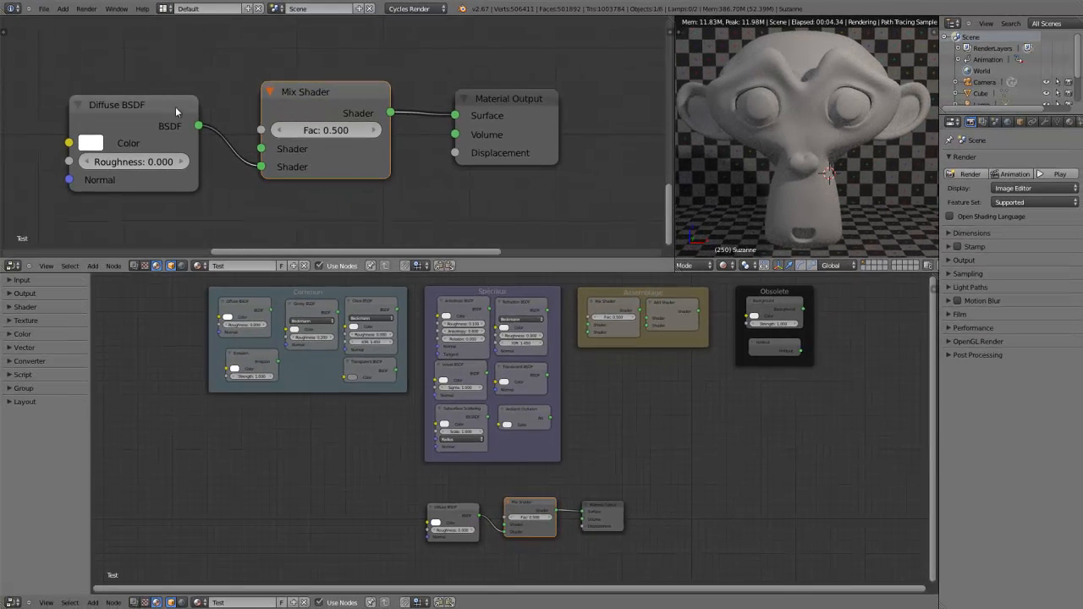
Reposition the Diffuse BSDF and move it with the Mix Shader and Material Output further below the shader frames
{"action": "left_click_drag", "start_coordinate": [162, 132], "coordinate": [161, 201]}
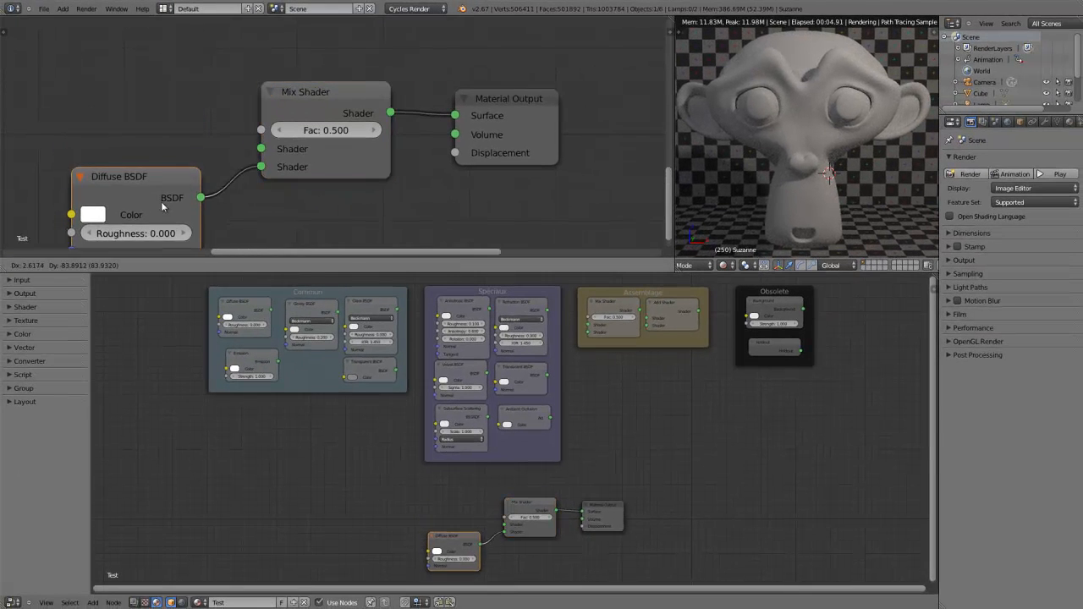
{"action": "scroll", "coordinate": [289, 180], "scroll_direction": "down", "scroll_amount": 4}
{"action": "middle_click_drag", "start_coordinate": [293, 180], "coordinate": [339, 175]}
{"action": "left_click_drag", "start_coordinate": [252, 161], "coordinate": [216, 146]}
{"action": "left_click", "coordinate": [366, 101], "text": "shift"}
{"action": "left_click", "coordinate": [487, 122], "text": "shift"}
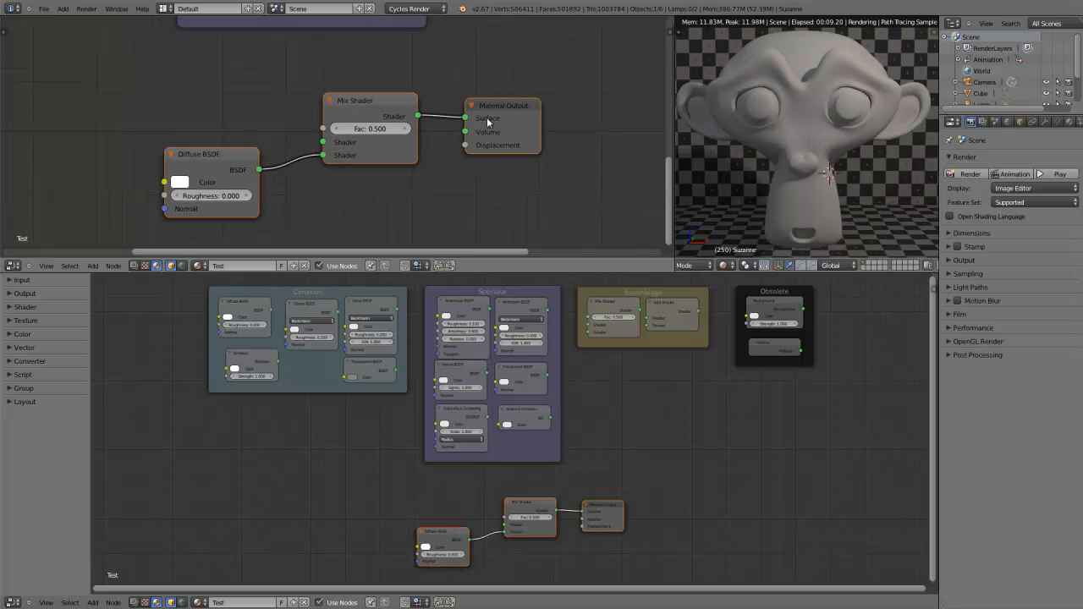
{"action": "left_click_drag", "start_coordinate": [493, 127], "coordinate": [510, 230]}
{"action": "middle_click_drag", "start_coordinate": [420, 114], "coordinate": [418, 39]}
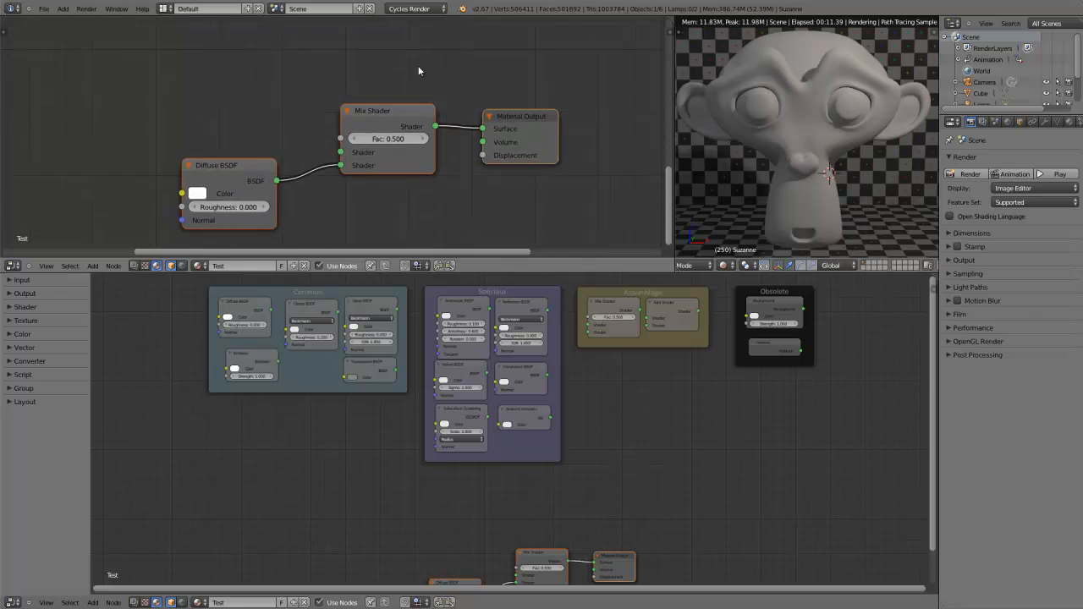
{"action": "scroll", "coordinate": [338, 127], "scroll_direction": "up", "scroll_amount": 3}
Reconnect the Diffuse BSDF to the Mix Shader's first Shader input and move the node up beside it
{"action": "left_click", "coordinate": [226, 169]}
{"action": "left_click_drag", "start_coordinate": [226, 169], "coordinate": [206, 135]}
{"action": "mouse_move", "coordinate": [342, 174]}
{"action": "left_mouse_down"}
{"action": "mouse_move", "coordinate": [324, 163]}
{"action": "mouse_move", "coordinate": [342, 157]}
{"action": "left_mouse_up"}
{"action": "left_click_drag", "start_coordinate": [179, 138], "coordinate": [144, 37]}
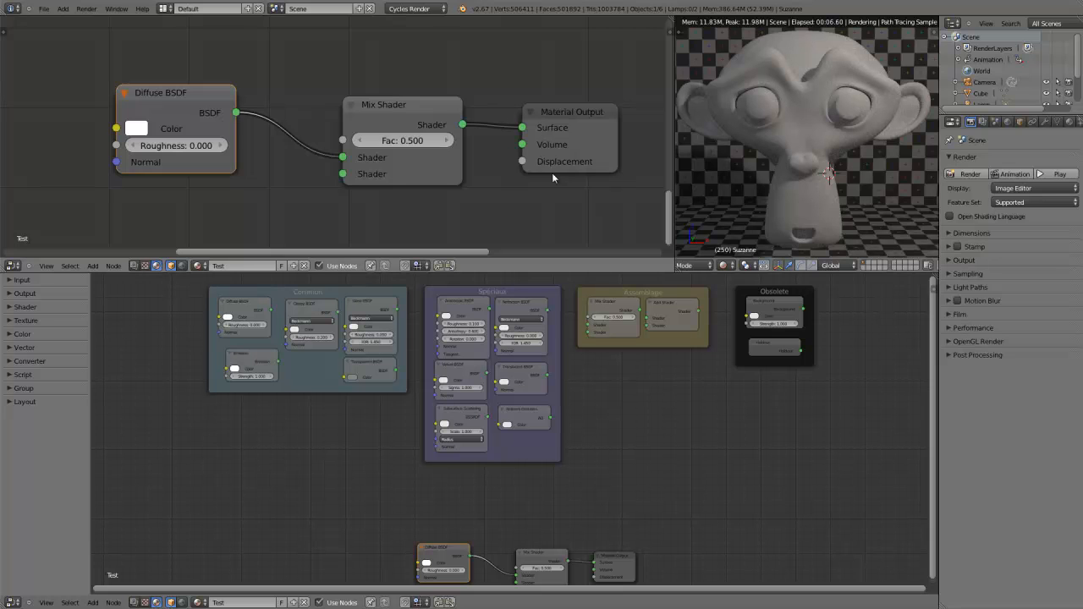
Duplicate the Glossy BSDF from the Commun frame below the Diffuse BSDF and connect it to the Mix Shader's second Shader input
{"action": "scroll", "coordinate": [436, 165], "scroll_direction": "down", "scroll_amount": 3}
{"action": "middle_click_drag", "start_coordinate": [327, 141], "coordinate": [355, 102]}
{"action": "scroll", "coordinate": [344, 138], "scroll_direction": "up", "scroll_amount": 8}
{"action": "scroll", "coordinate": [347, 143], "scroll_direction": "down", "scroll_amount": 2}
{"action": "left_click", "coordinate": [317, 309]}
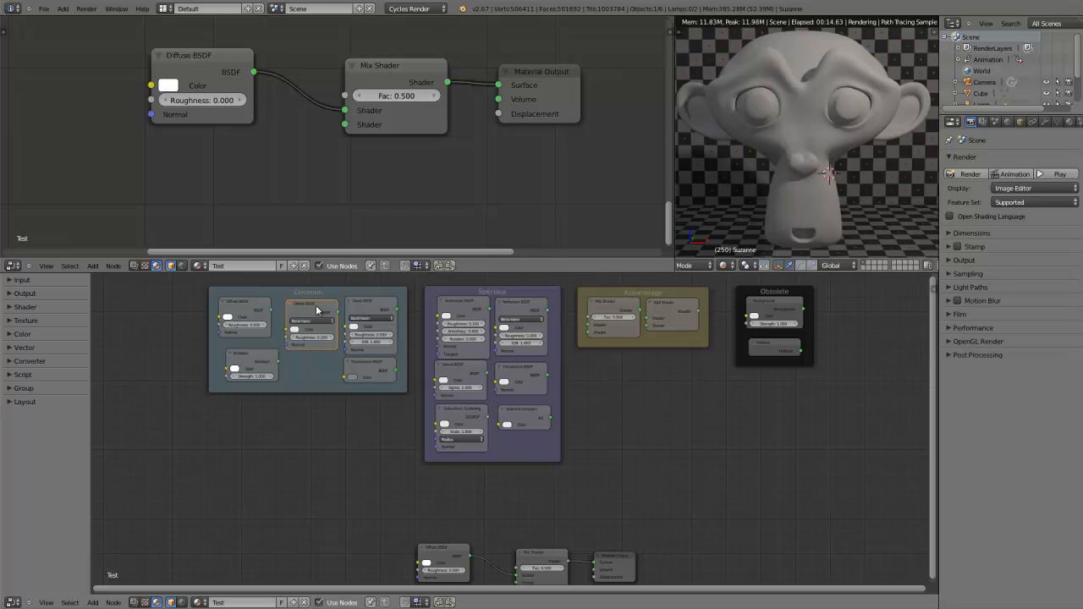
{"action": "key", "text": "shift+d"}
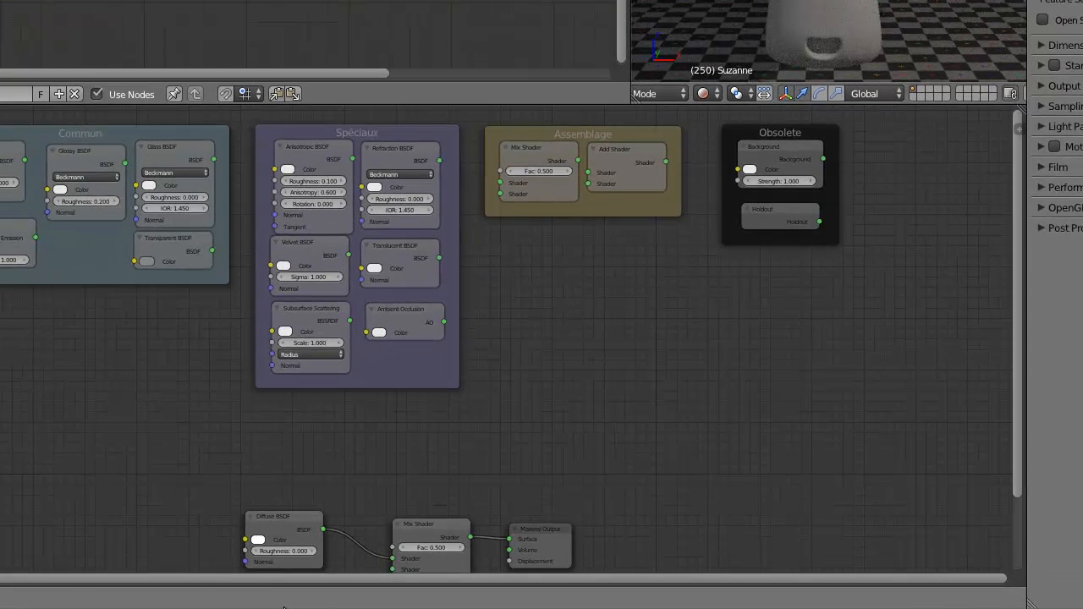
{"action": "left_click", "coordinate": [284, 608]}
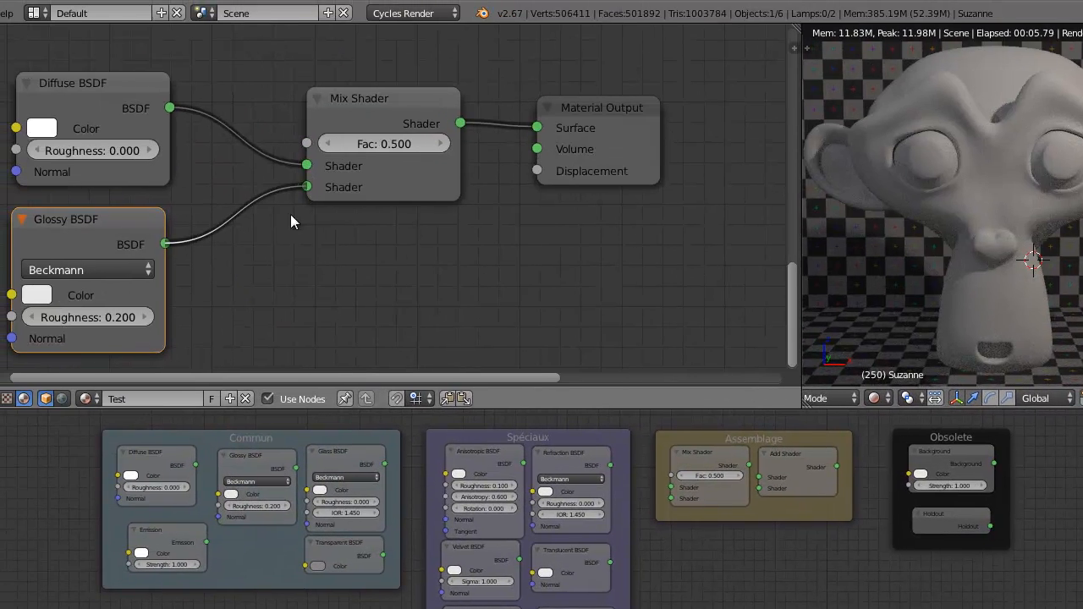
Set the Mix Shader's Fac to 1 to show only the Glossy BSDF on Suzanne
{"action": "left_click", "coordinate": [357, 144]}
{"action": "type", "text": "1"}
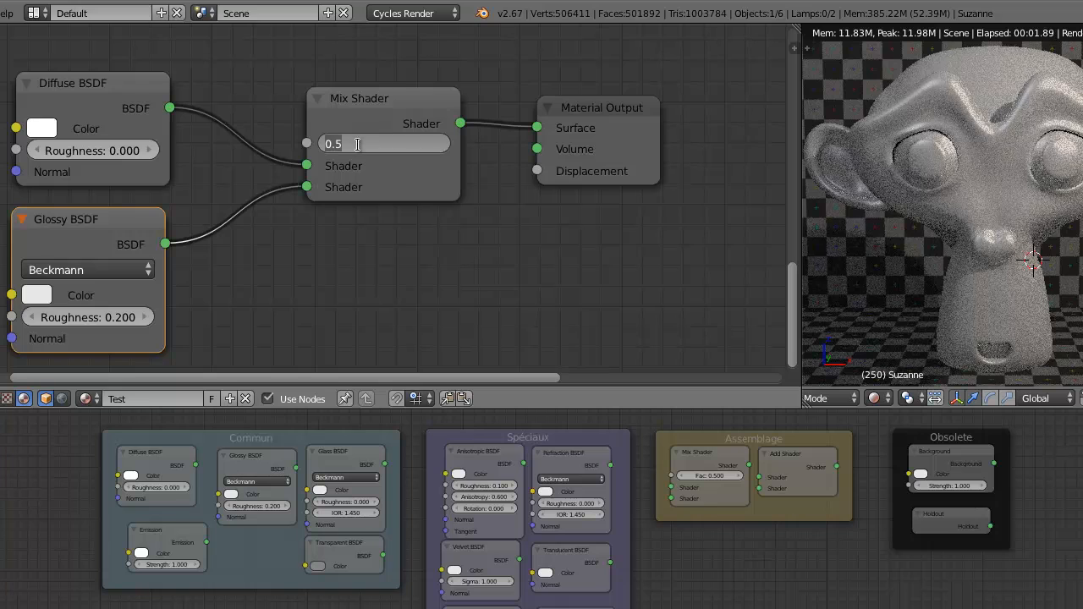
{"action": "key", "text": "Return"}
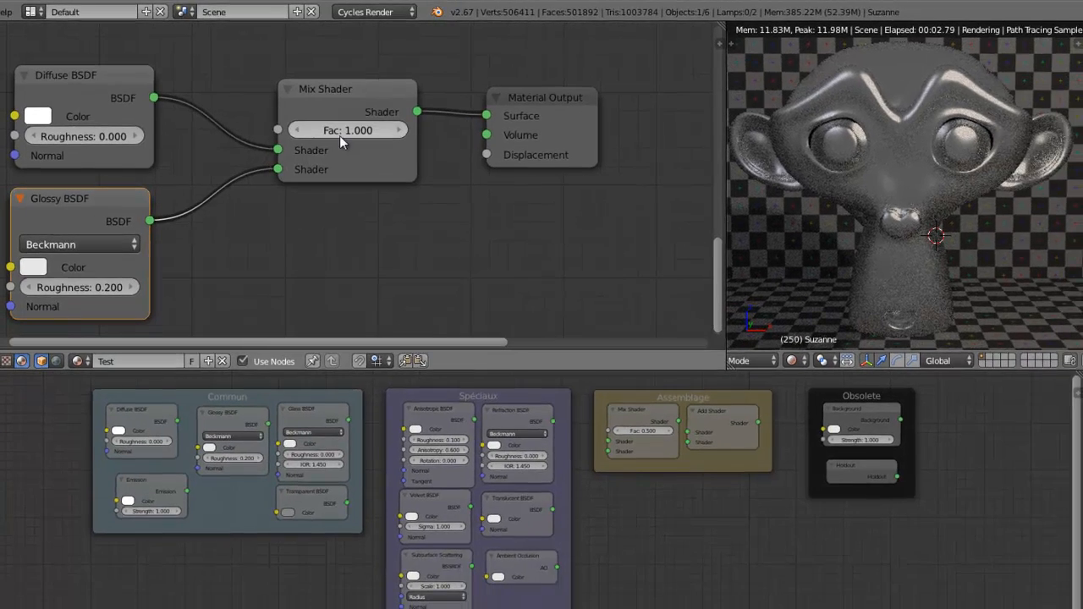
Set the Mix Shader's Fac to 0.5 and give the Diffuse BSDF a bright green colour
{"action": "left_click", "coordinate": [395, 147]}
{"action": "type", "text": "0.5"}
{"action": "key", "text": "Return"}
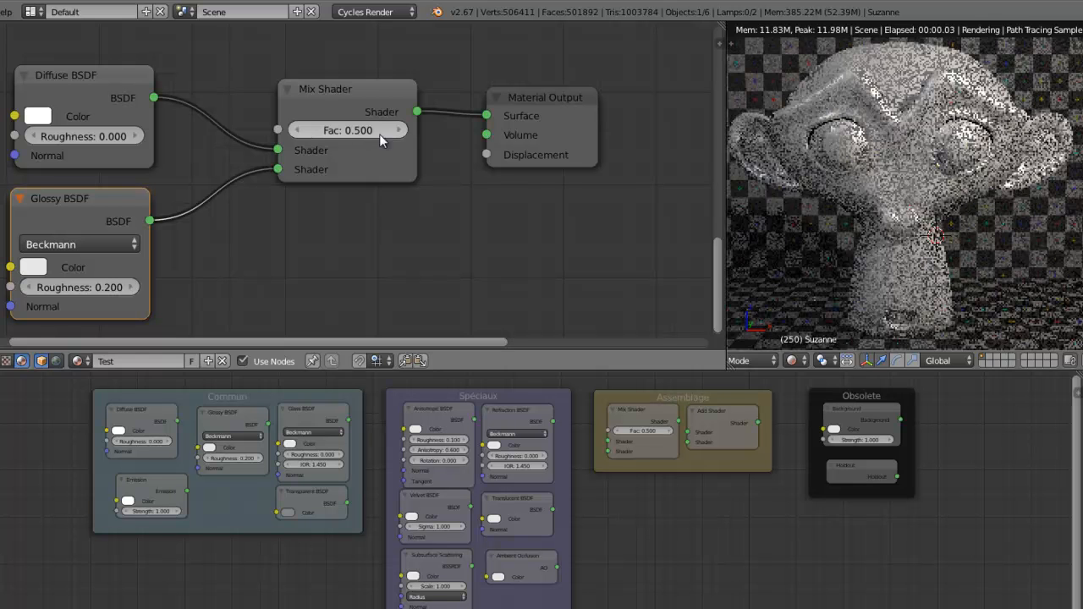
{"action": "left_click", "coordinate": [37, 116]}
{"action": "left_click", "coordinate": [47, 170]}
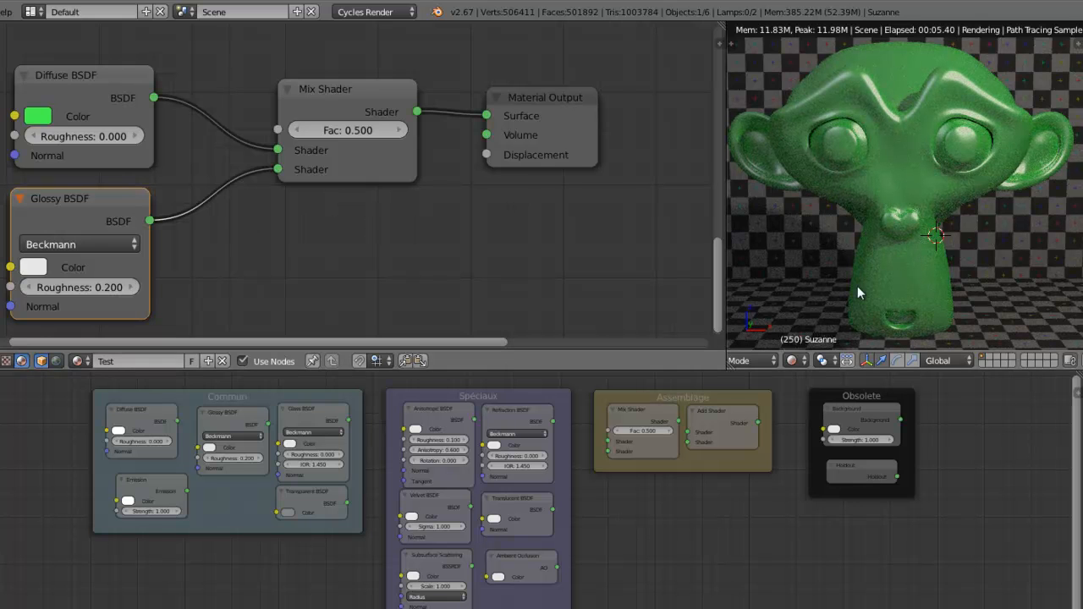
Nudge the Mix Shader slightly down and set its Fac to 0.2
{"action": "left_click_drag", "start_coordinate": [342, 88], "coordinate": [343, 92]}
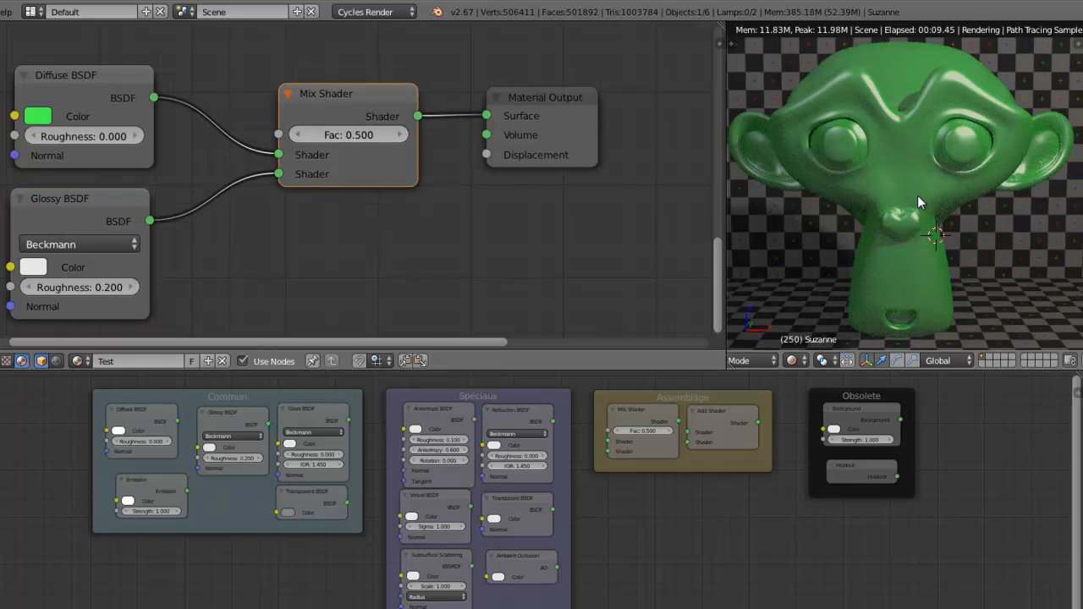
{"action": "left_click", "coordinate": [358, 134]}
{"action": "type", "text": "0.2"}
{"action": "key", "text": "Return"}
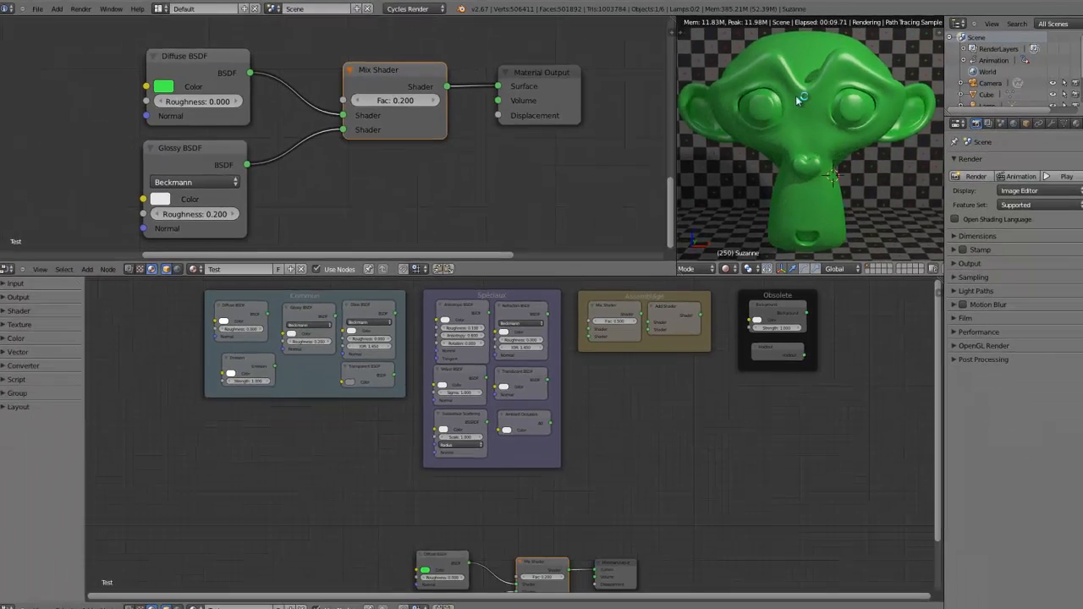
Change the Diffuse BSDF's colour to violet
{"action": "scroll", "coordinate": [884, 135], "scroll_direction": "down", "scroll_amount": 1}
{"action": "scroll", "coordinate": [792, 97], "scroll_direction": "up", "scroll_amount": 1}
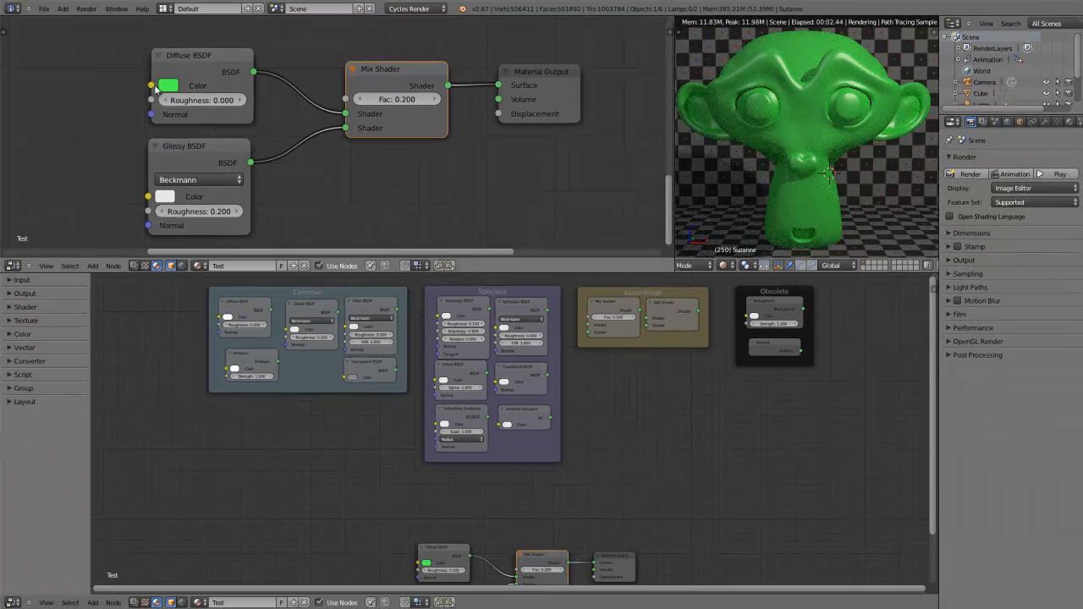
{"action": "left_click", "coordinate": [163, 87]}
{"action": "left_click", "coordinate": [188, 119]}
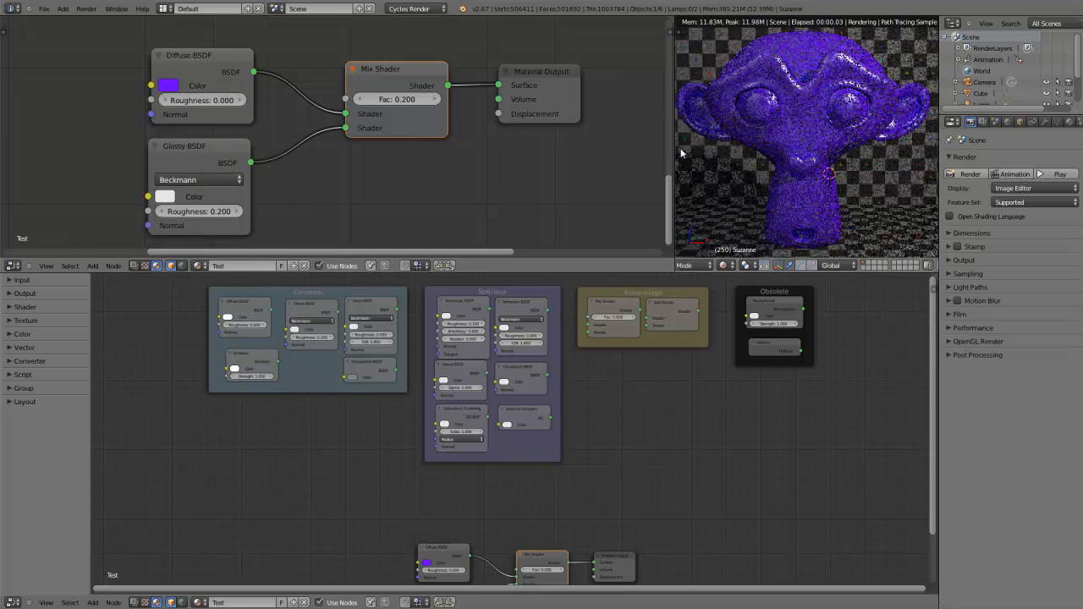
Try a pinkish-red colour on the Glossy BSDF
{"action": "left_click", "coordinate": [169, 194]}
{"action": "left_click", "coordinate": [169, 196]}
{"action": "left_click_drag", "start_coordinate": [226, 287], "coordinate": [219, 310]}
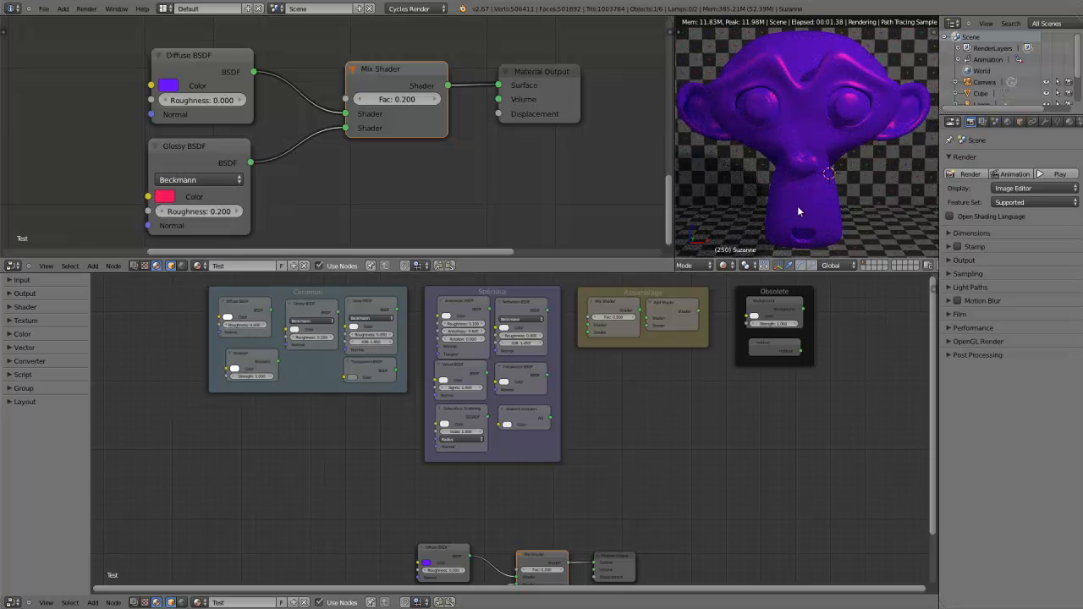
Set the Glossy BSDF's colour to white
{"action": "left_click", "coordinate": [166, 197]}
{"action": "left_click_drag", "start_coordinate": [211, 261], "coordinate": [212, 259]}
{"action": "left_click_drag", "start_coordinate": [231, 347], "coordinate": [261, 377]}
Examine how the Diffuse and Glossy BSDFs pass through the Mix Shader and its Fac into the Material Output
{"action": "scroll", "coordinate": [388, 170], "scroll_direction": "down", "scroll_amount": 9}
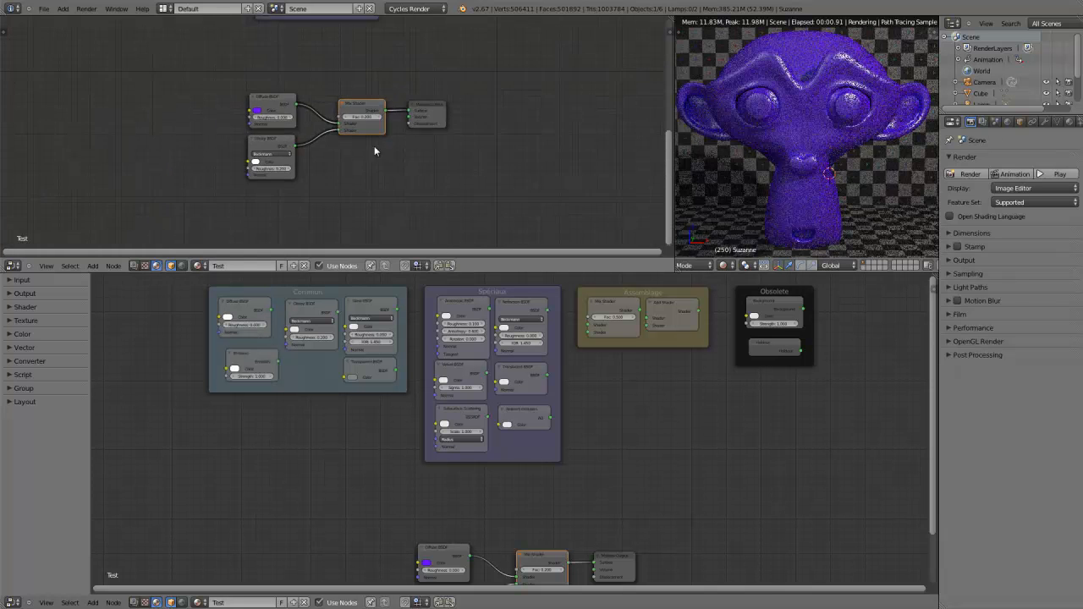
{"action": "scroll", "coordinate": [357, 140], "scroll_direction": "up", "scroll_amount": 3}
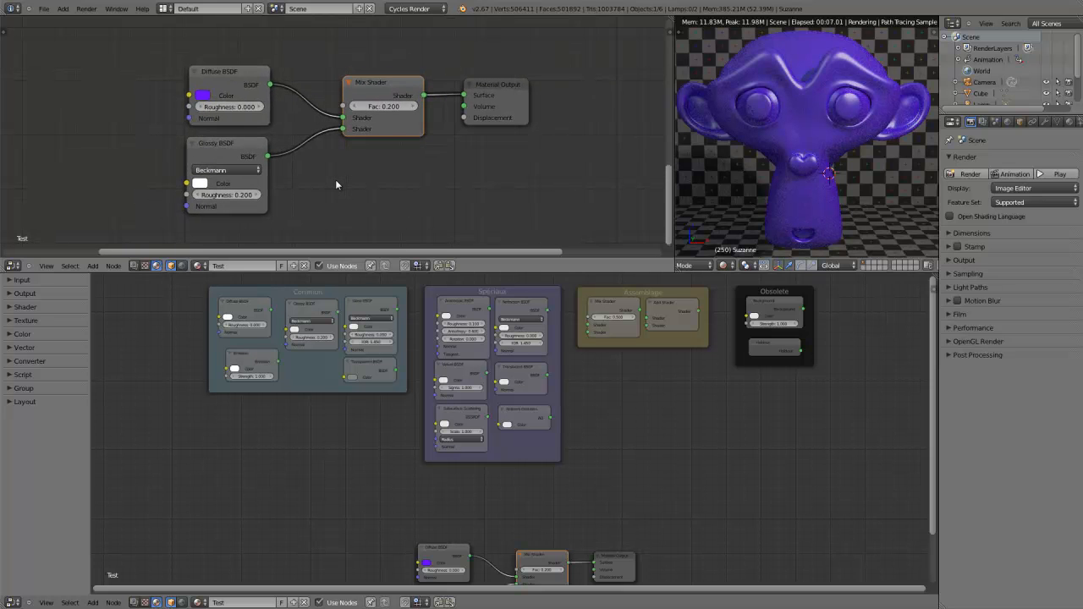
{"action": "scroll", "coordinate": [379, 127], "scroll_direction": "down", "scroll_amount": 2}
{"action": "scroll", "coordinate": [381, 172], "scroll_direction": "up", "scroll_amount": 4}
{"action": "scroll", "coordinate": [380, 172], "scroll_direction": "down", "scroll_amount": 2}
{"action": "left_click", "coordinate": [495, 99]}
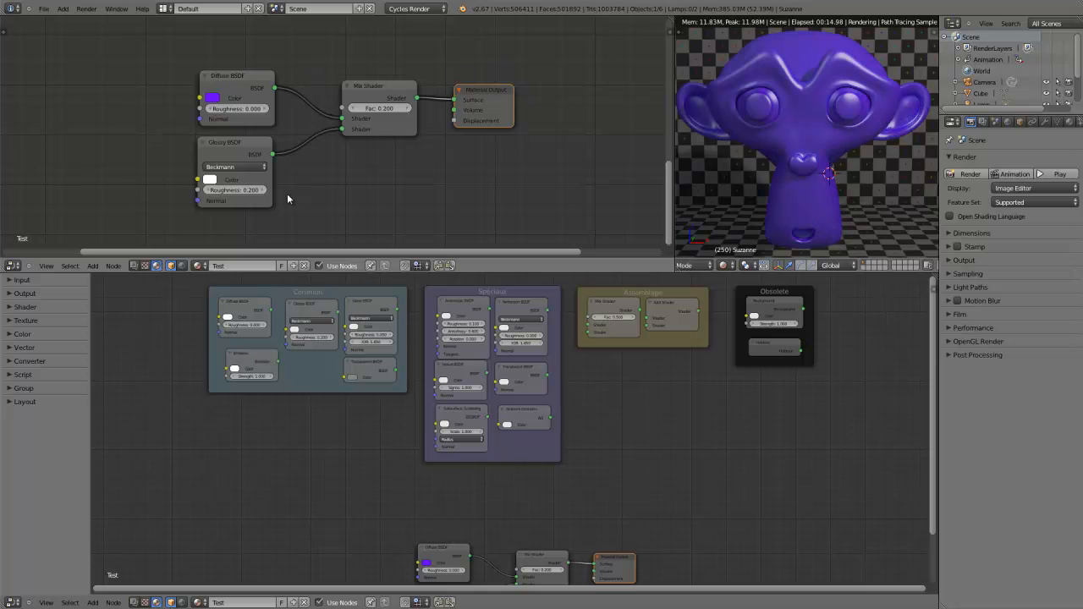
{"action": "scroll", "coordinate": [287, 161], "scroll_direction": "up", "scroll_amount": 2}
{"action": "middle_click_drag", "start_coordinate": [316, 170], "coordinate": [395, 179]}
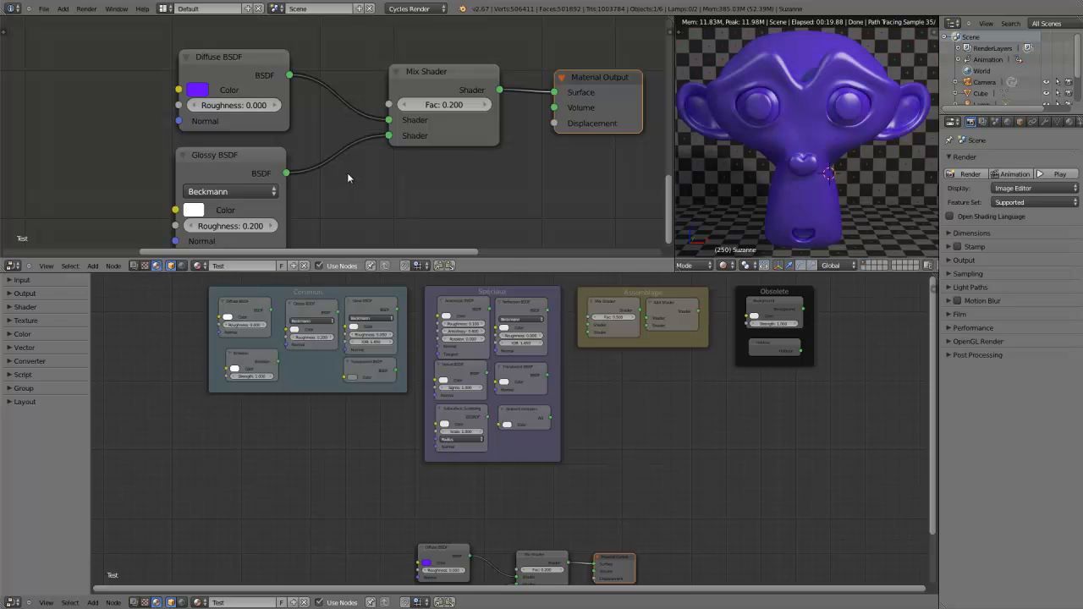
{"action": "scroll", "coordinate": [362, 161], "scroll_direction": "down", "scroll_amount": 2}
{"action": "scroll", "coordinate": [372, 133], "scroll_direction": "up", "scroll_amount": 4}
{"action": "scroll", "coordinate": [383, 139], "scroll_direction": "down", "scroll_amount": 4}
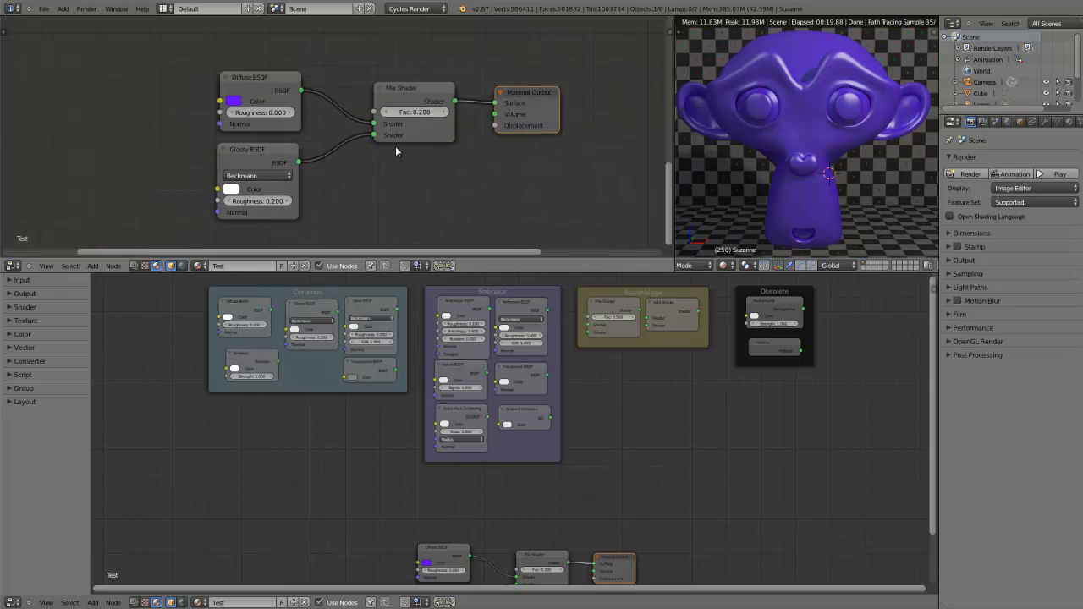
{"action": "middle_click_drag", "start_coordinate": [395, 146], "coordinate": [363, 156]}
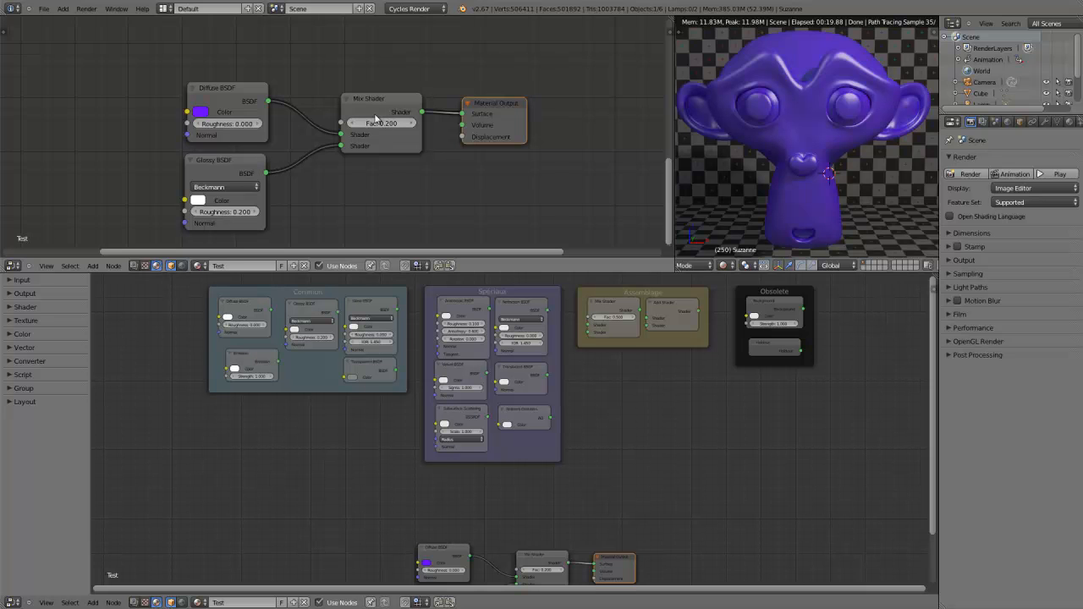
{"action": "left_click", "coordinate": [385, 100]}
{"action": "scroll", "coordinate": [385, 119], "scroll_direction": "up", "scroll_amount": 2}
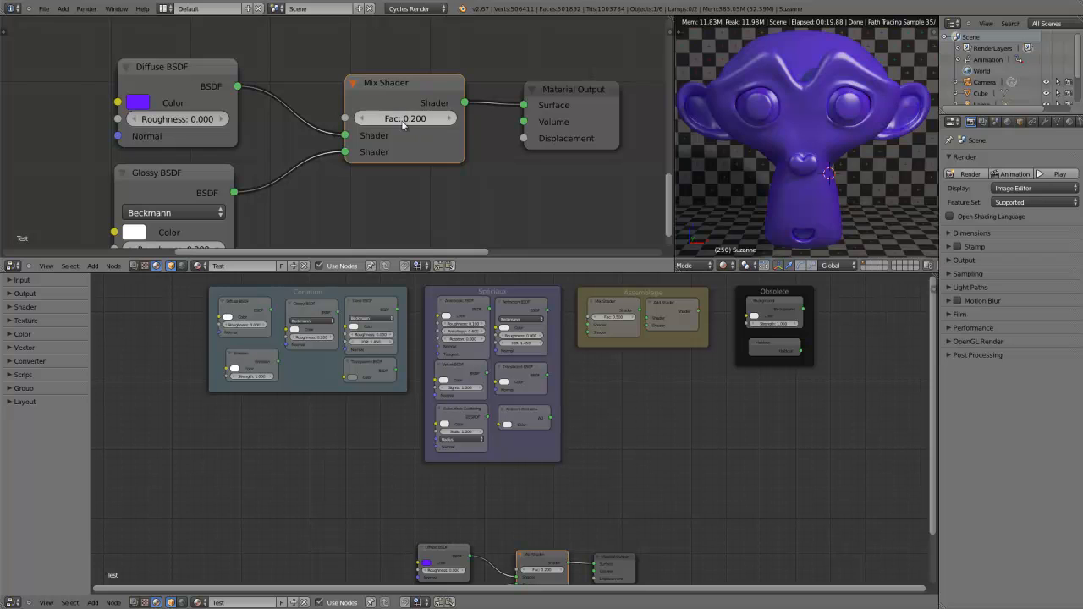
{"action": "scroll", "coordinate": [234, 188], "scroll_direction": "down", "scroll_amount": 2}
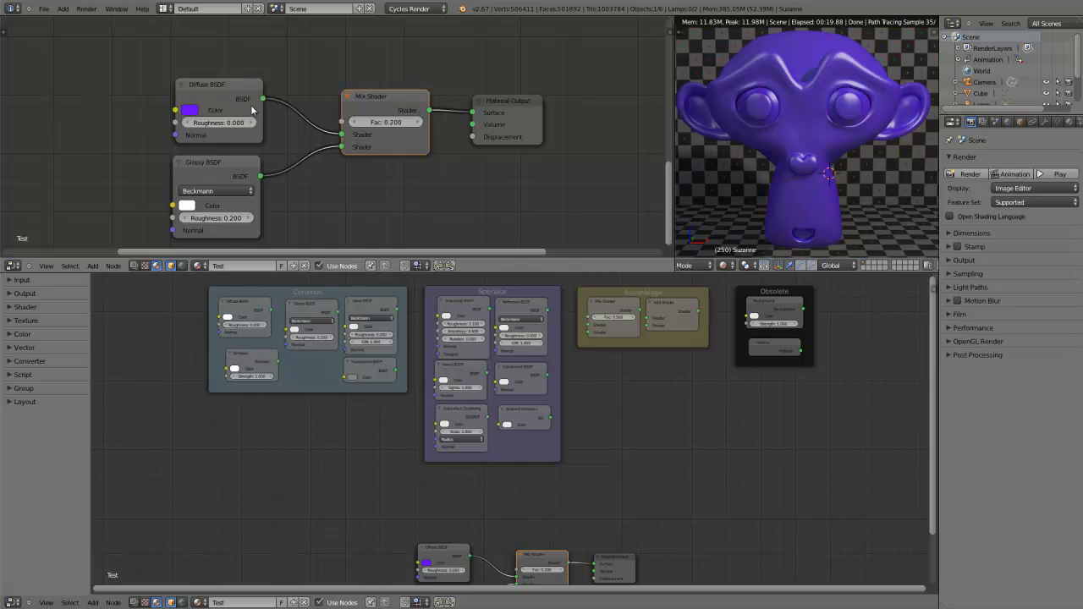
Duplicate the Add Shader from the Assemblage frame and place the copy on the link between the Glossy BSDF and Mix Shader
{"action": "scroll", "coordinate": [415, 147], "scroll_direction": "down", "scroll_amount": 2}
{"action": "scroll", "coordinate": [415, 147], "scroll_direction": "up", "scroll_amount": 2}
{"action": "middle_click_drag", "start_coordinate": [537, 62], "coordinate": [272, 306]}
{"action": "middle_click_drag", "start_coordinate": [504, 85], "coordinate": [300, 282]}
{"action": "middle_click_drag", "start_coordinate": [153, 163], "coordinate": [364, 154]}
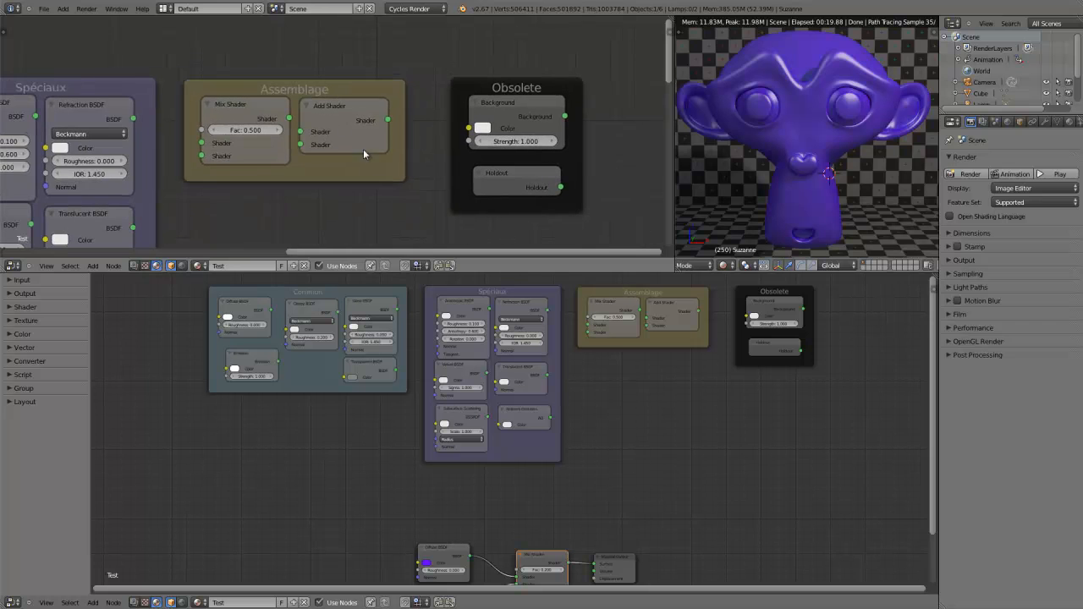
{"action": "left_click", "coordinate": [323, 113]}
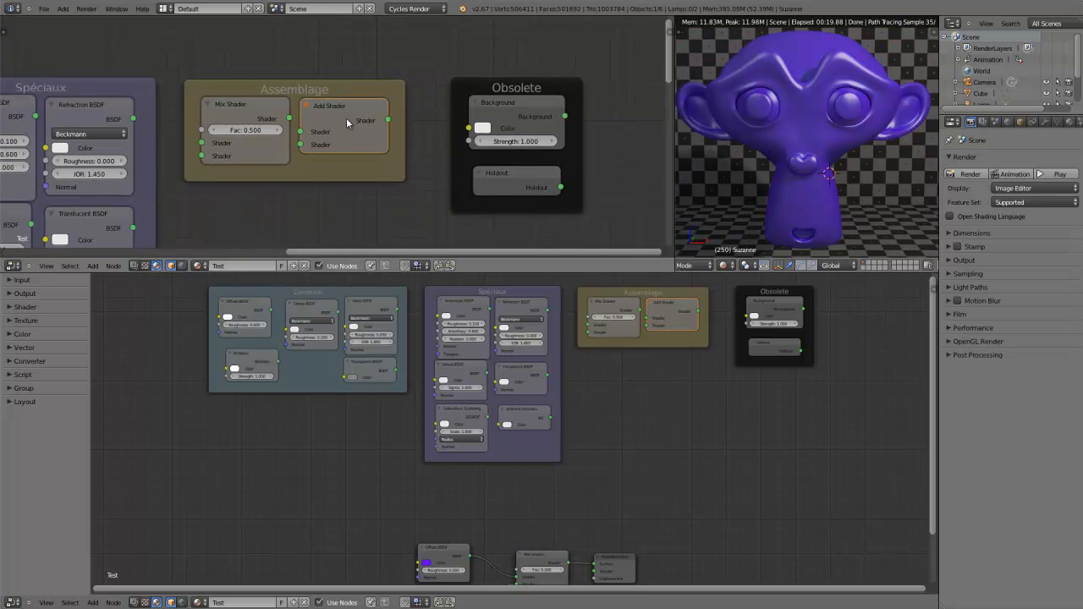
{"action": "key", "text": "shift+d"}
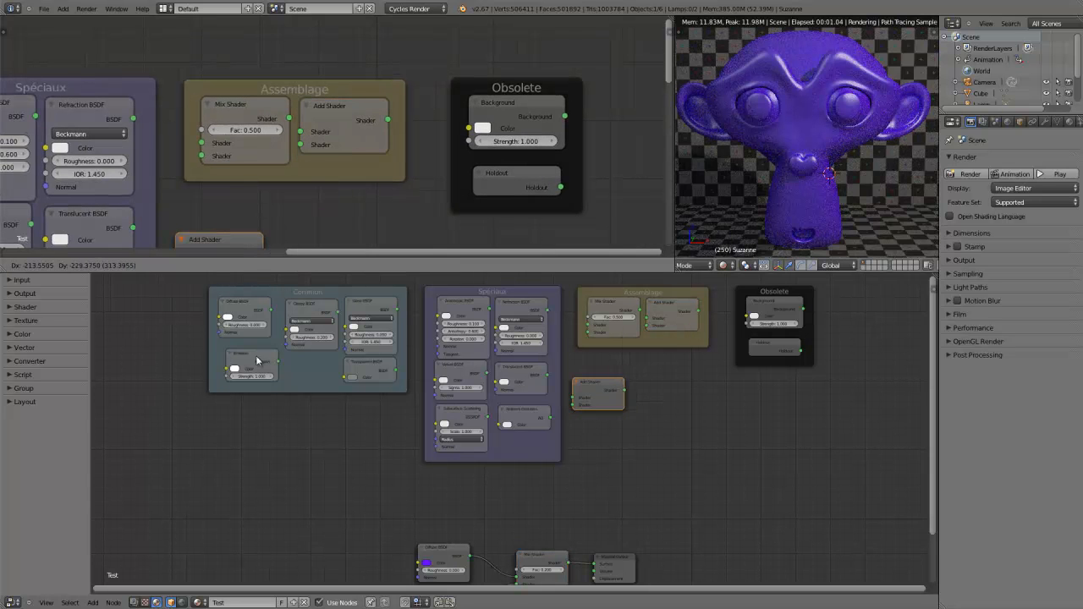
{"action": "left_click", "coordinate": [41, 597]}
{"action": "middle_click_drag", "start_coordinate": [250, 156], "coordinate": [362, 62]}
{"action": "left_click_drag", "start_coordinate": [468, 96], "coordinate": [551, 146]}
{"action": "left_click", "coordinate": [409, 93]}
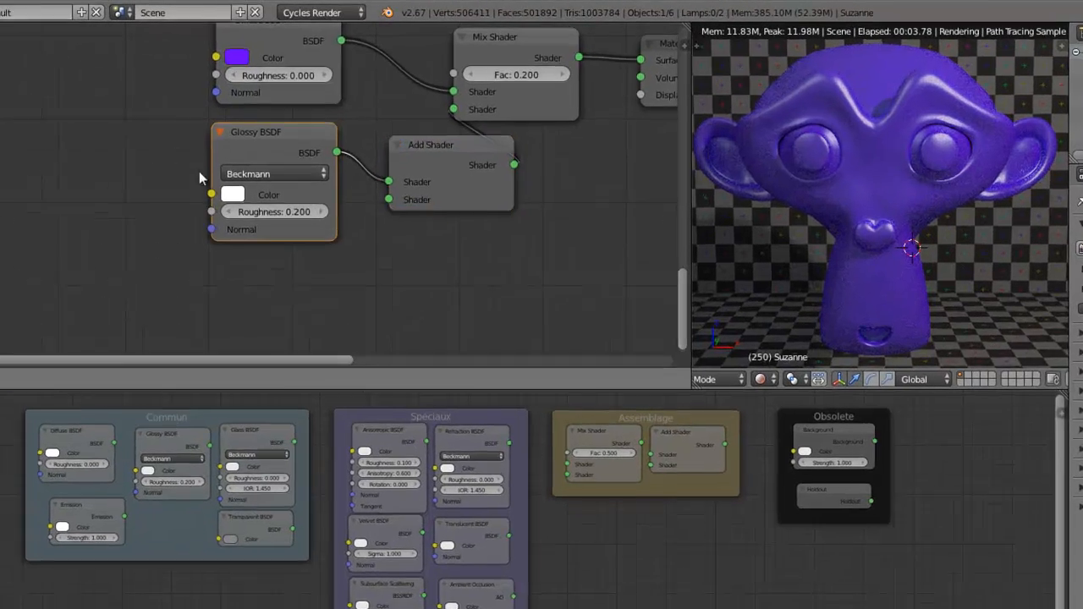
Replace the Mix Shader with the Add Shader, linking its output to the Material Output's Surface and leaving both its inputs unconnected
{"action": "middle_click_drag", "start_coordinate": [564, 205], "coordinate": [363, 289]}
{"action": "left_click", "coordinate": [331, 121]}
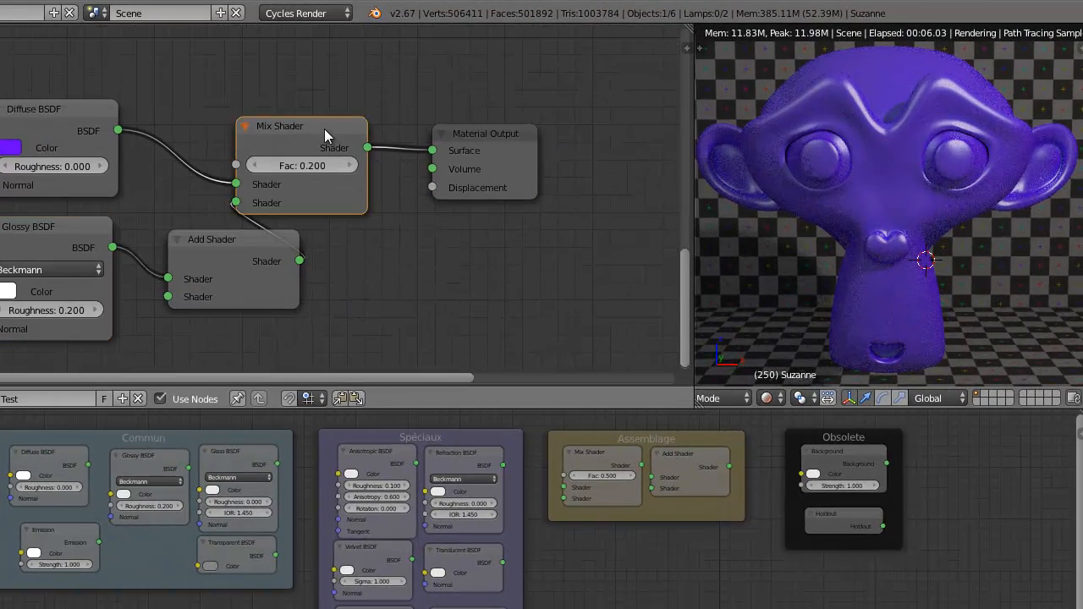
{"action": "key", "text": "x"}
{"action": "left_click_drag", "start_coordinate": [300, 261], "coordinate": [432, 151]}
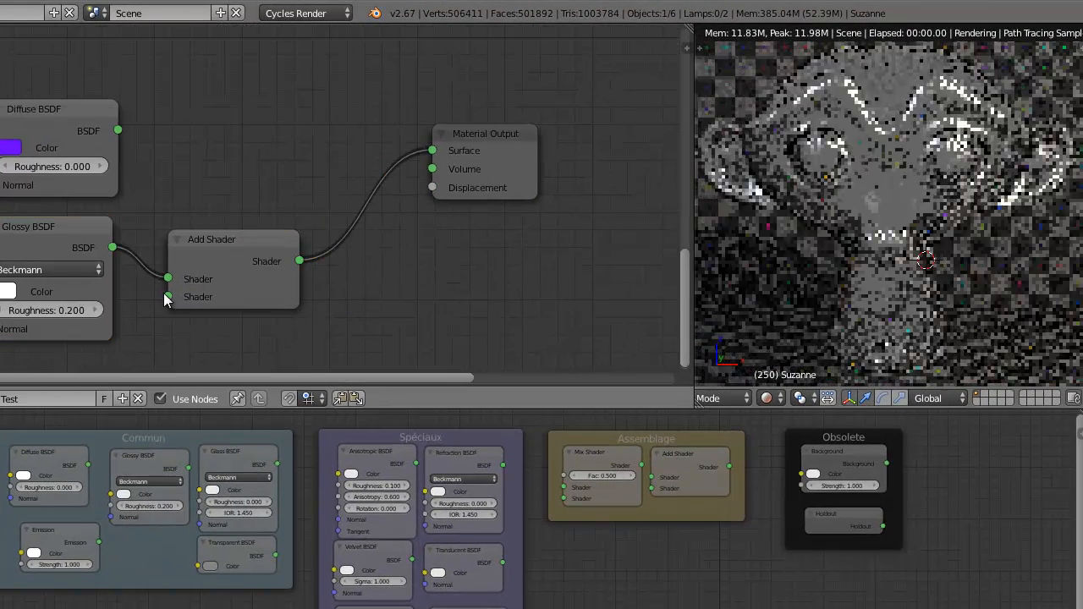
{"action": "left_click_drag", "start_coordinate": [168, 278], "coordinate": [127, 273]}
{"action": "left_click_drag", "start_coordinate": [225, 242], "coordinate": [301, 101]}
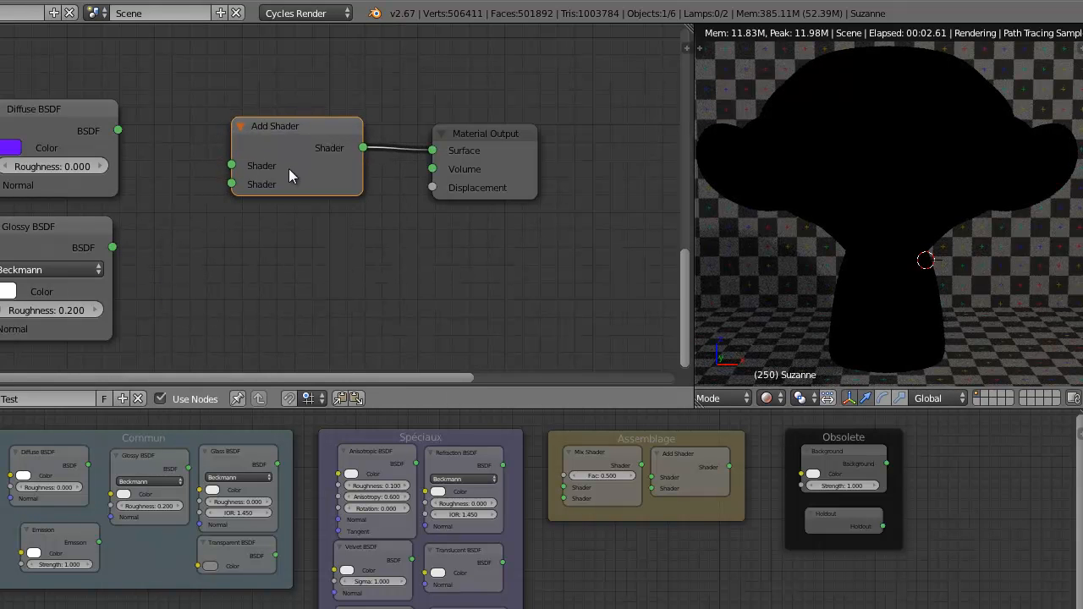
Set the Diffuse BSDF's colour to bright green and connect the Diffuse and Glossy BSDFs to the Add Shader's two inputs
{"action": "scroll", "coordinate": [289, 168], "scroll_direction": "up", "scroll_amount": 1}
{"action": "middle_click_drag", "start_coordinate": [287, 212], "coordinate": [244, 215]}
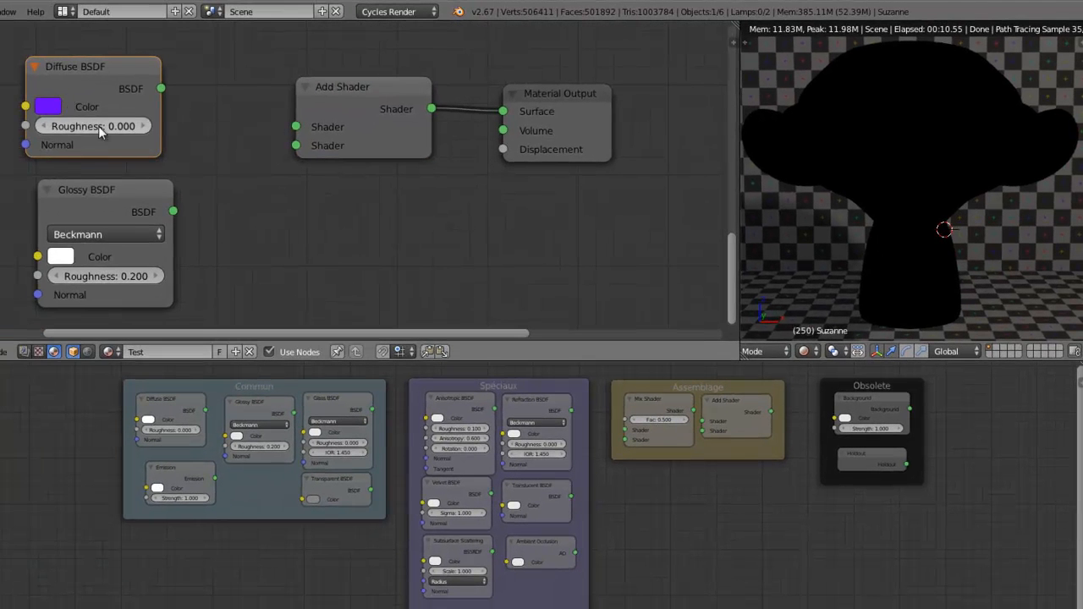
{"action": "left_click", "coordinate": [46, 110]}
{"action": "left_click", "coordinate": [54, 159]}
{"action": "left_click_drag", "start_coordinate": [162, 89], "coordinate": [295, 127]}
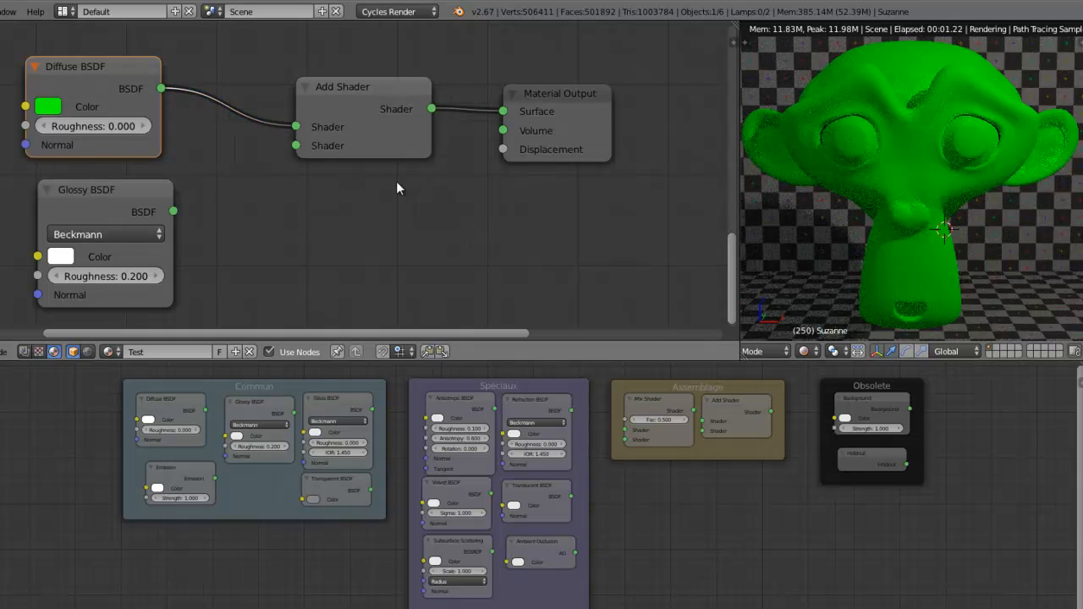
{"action": "left_click_drag", "start_coordinate": [174, 212], "coordinate": [295, 145]}
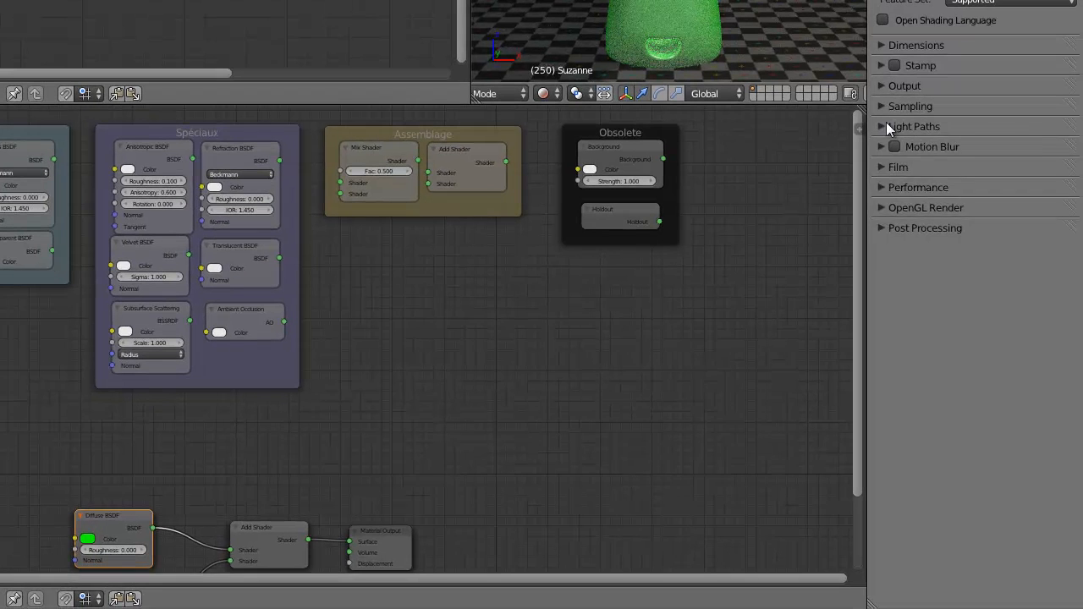
Set the Clamp value to 9.00 in the render Sampling settings
{"action": "left_click", "coordinate": [935, 179]}
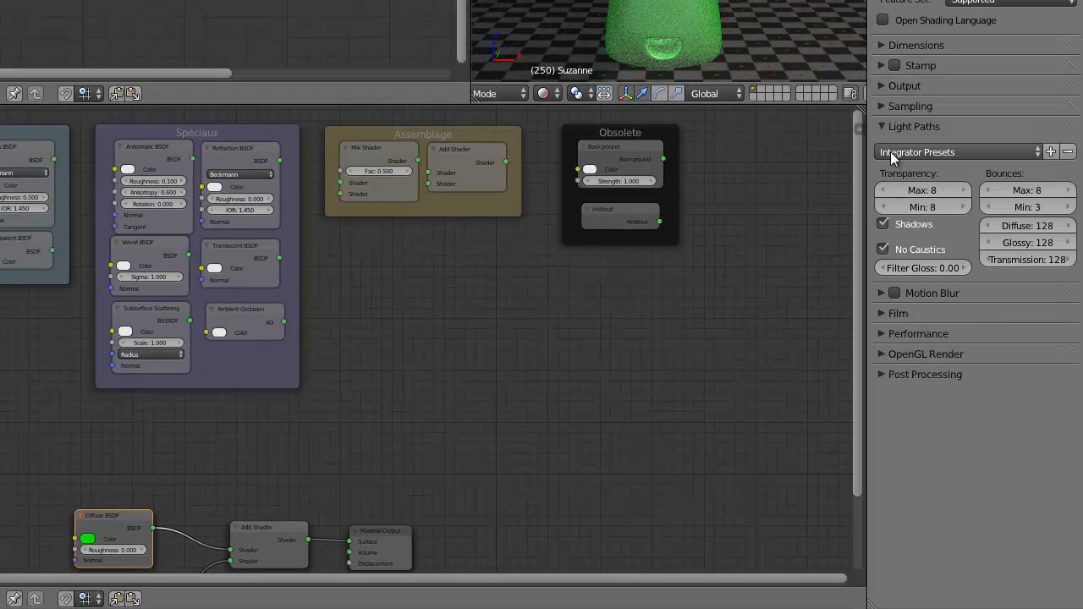
{"action": "left_click", "coordinate": [888, 126]}
{"action": "left_click", "coordinate": [885, 106]}
{"action": "left_click", "coordinate": [925, 168]}
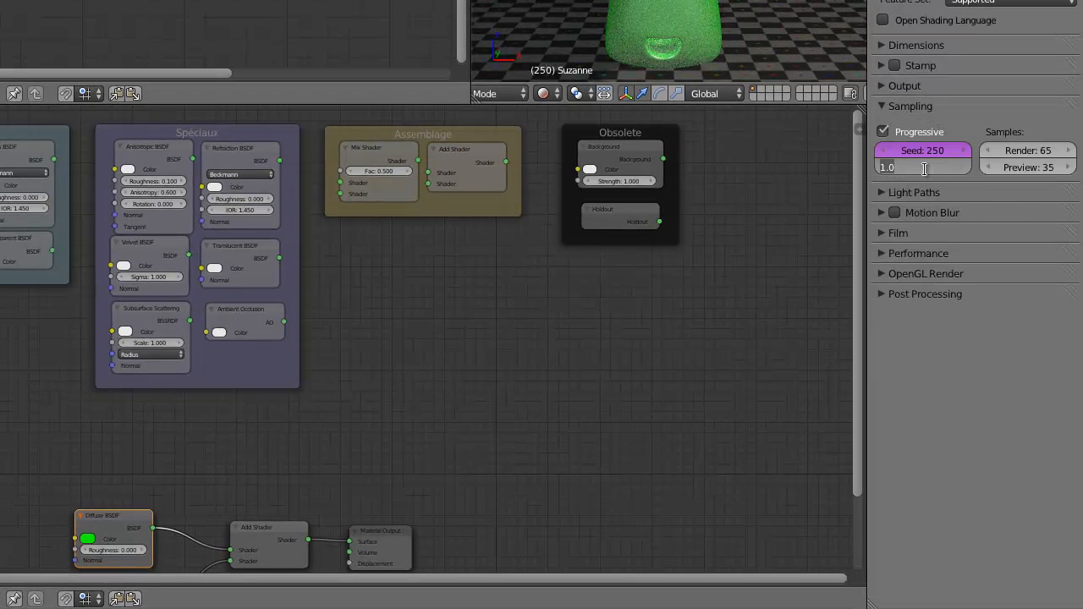
{"action": "type", "text": "9"}
{"action": "key", "text": "Return"}
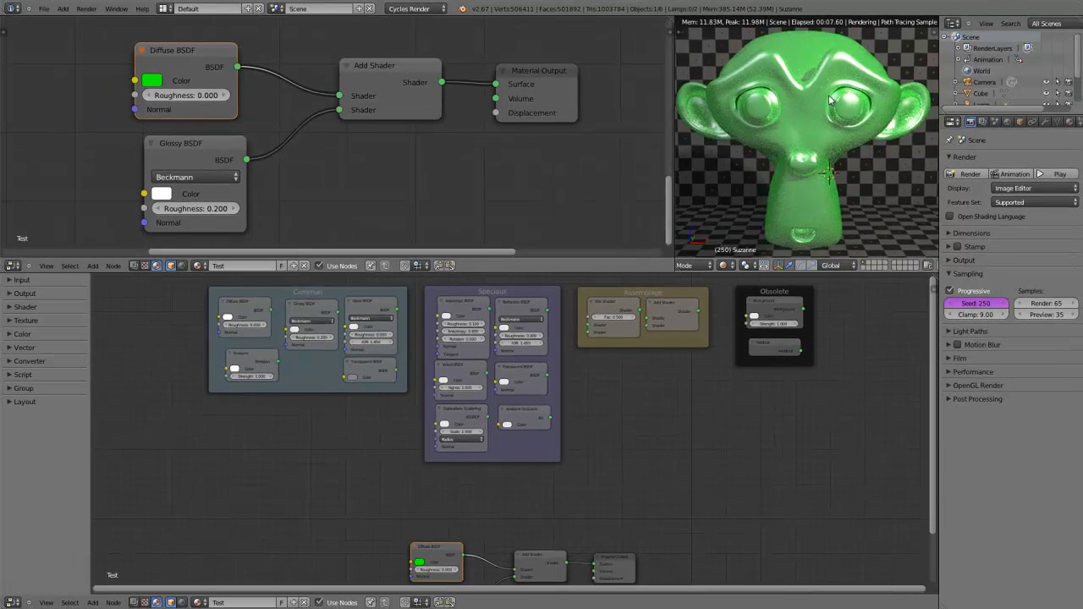
Try a Clamp value of 1.00 to compare the highlights on Suzanne's forehead
{"action": "scroll", "coordinate": [942, 124], "scroll_direction": "up", "scroll_amount": 3}
{"action": "middle_click_drag", "start_coordinate": [828, 78], "coordinate": [801, 227], "text": "shift"}
{"action": "middle_click_drag", "start_coordinate": [802, 186], "coordinate": [807, 155], "text": "shift"}
{"action": "left_click", "coordinate": [973, 314]}
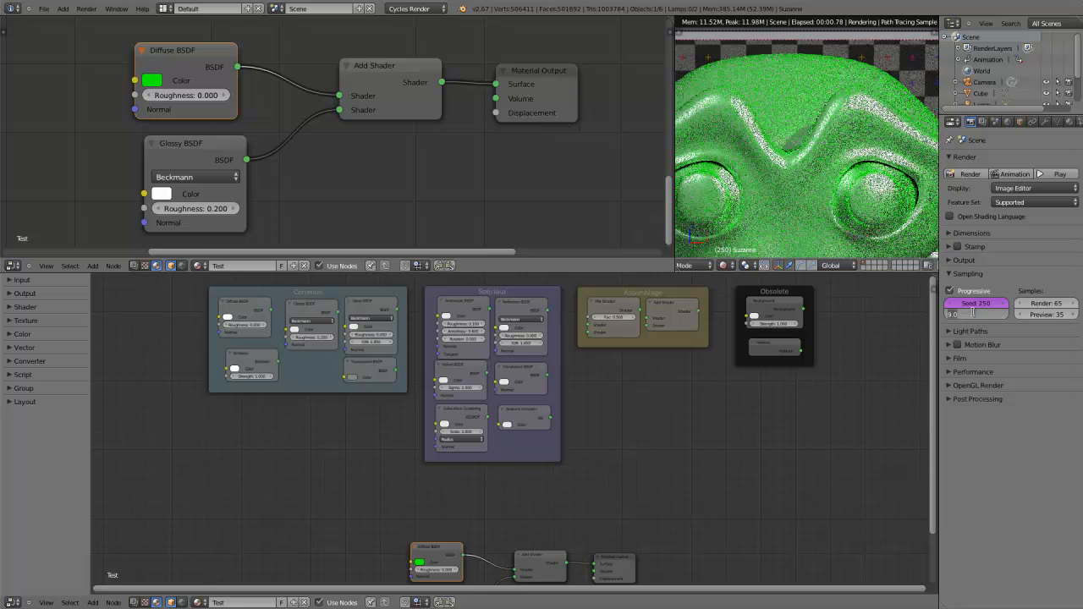
{"action": "type", "text": "1"}
{"action": "key", "text": "Return"}
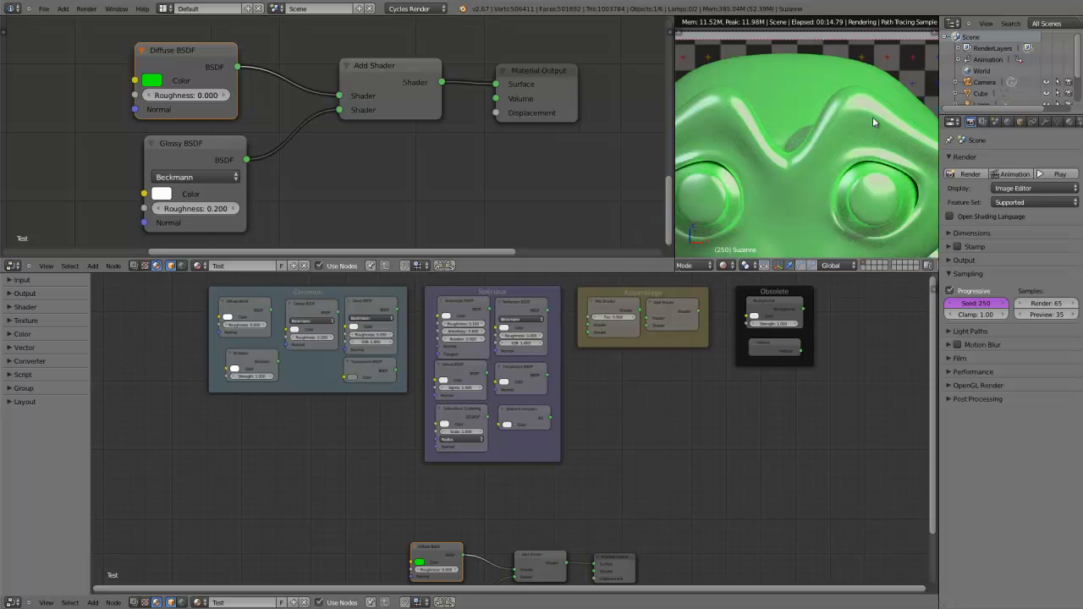
Set the Sampling Clamp back to 9.00 and show Suzanne's whole head through the camera
{"action": "left_click", "coordinate": [970, 314]}
{"action": "type", "text": "9"}
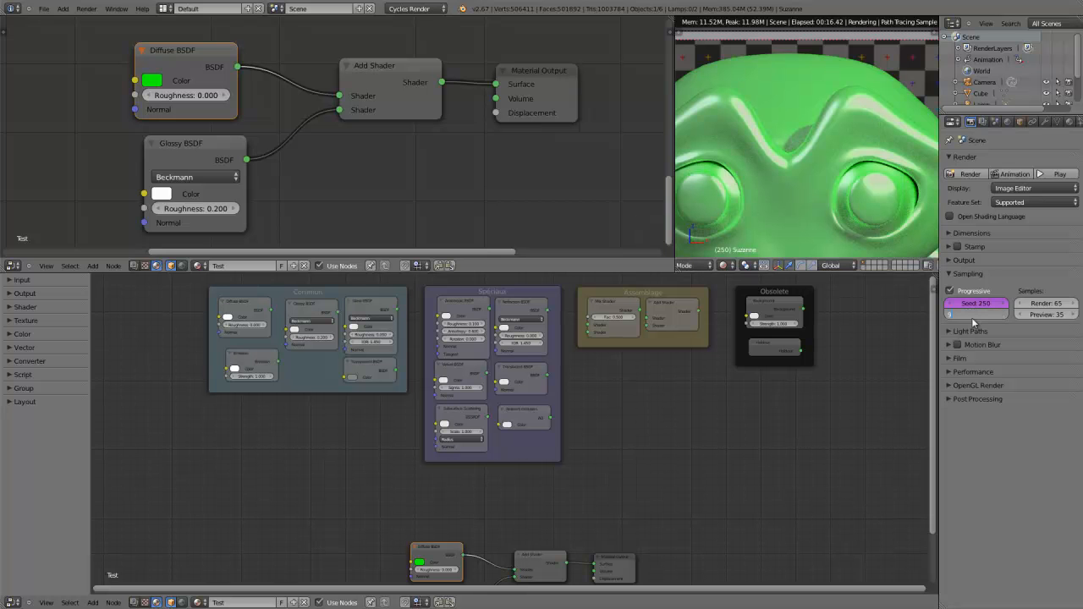
{"action": "key", "text": "Return"}
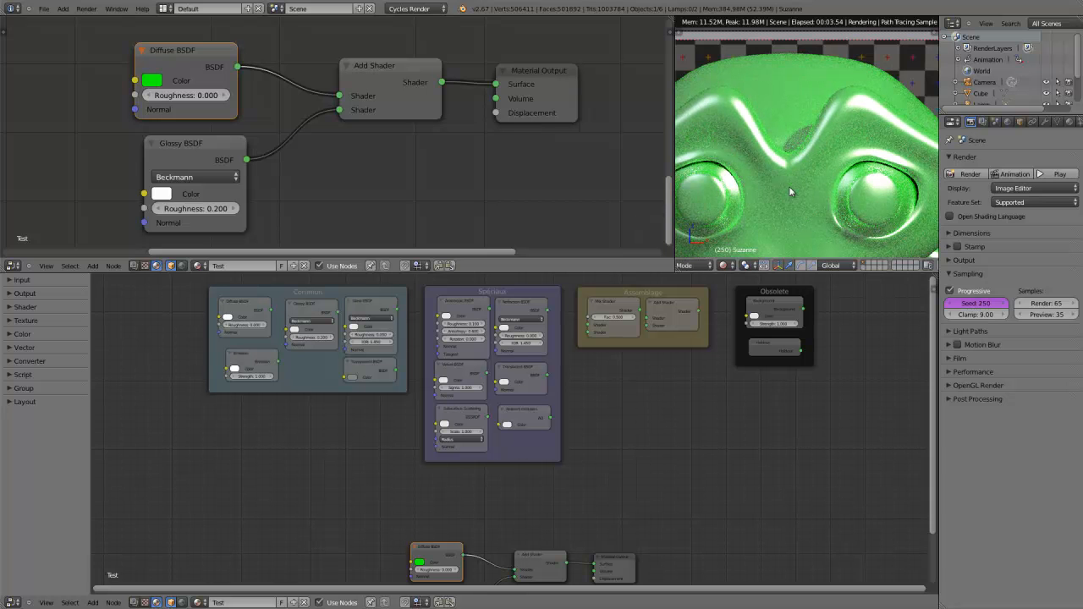
{"action": "key", "text": "KP_0"}
{"action": "key", "text": "KP_0"}
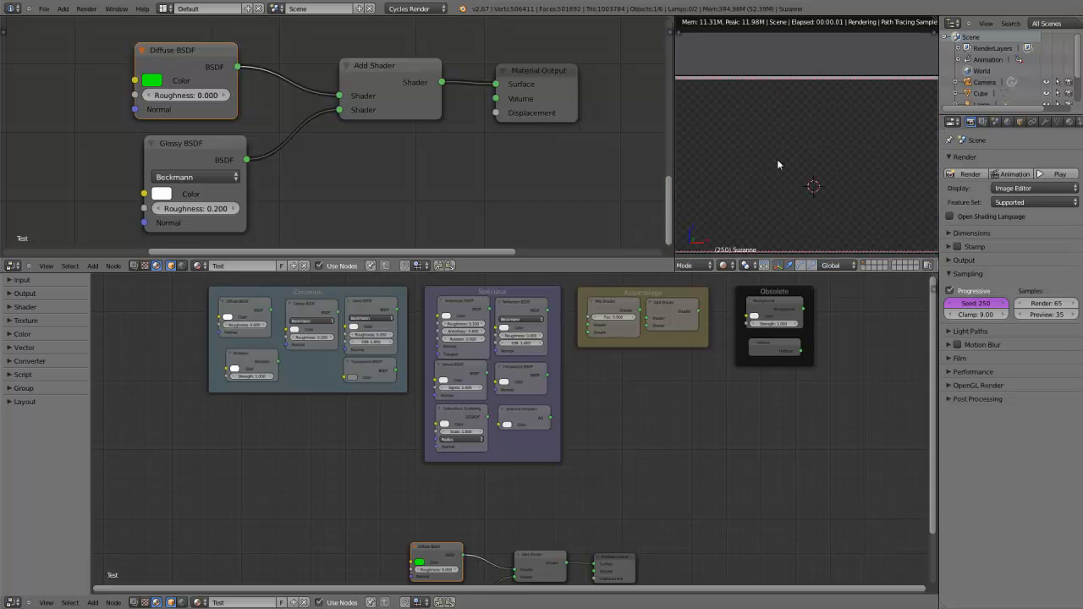
{"action": "middle_click_drag", "start_coordinate": [777, 158], "coordinate": [787, 156], "text": "shift"}
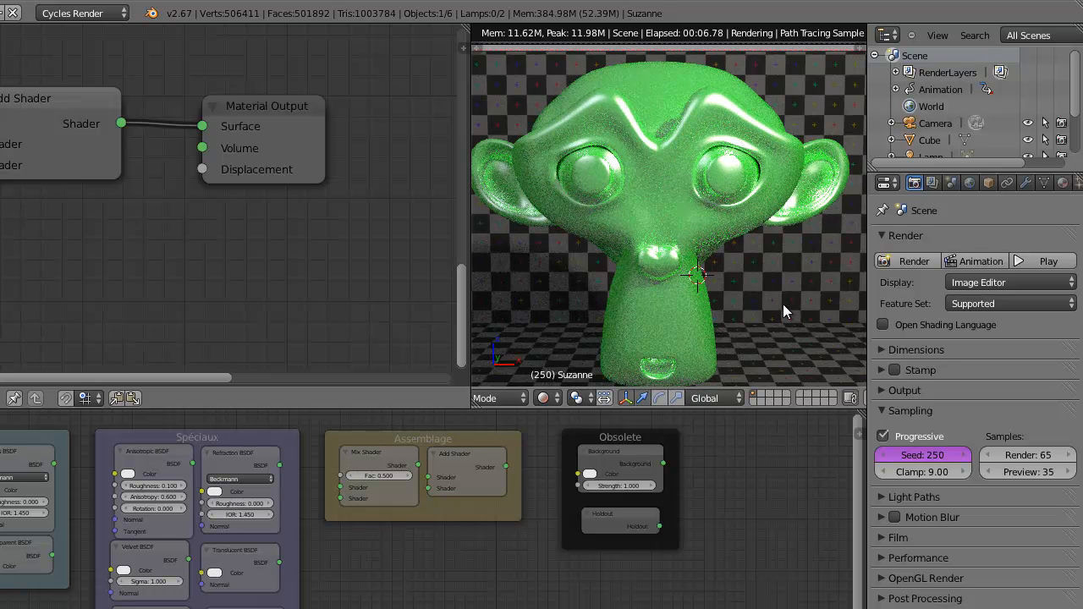
{"action": "middle_click_drag", "start_coordinate": [769, 285], "coordinate": [769, 274], "text": "shift"}
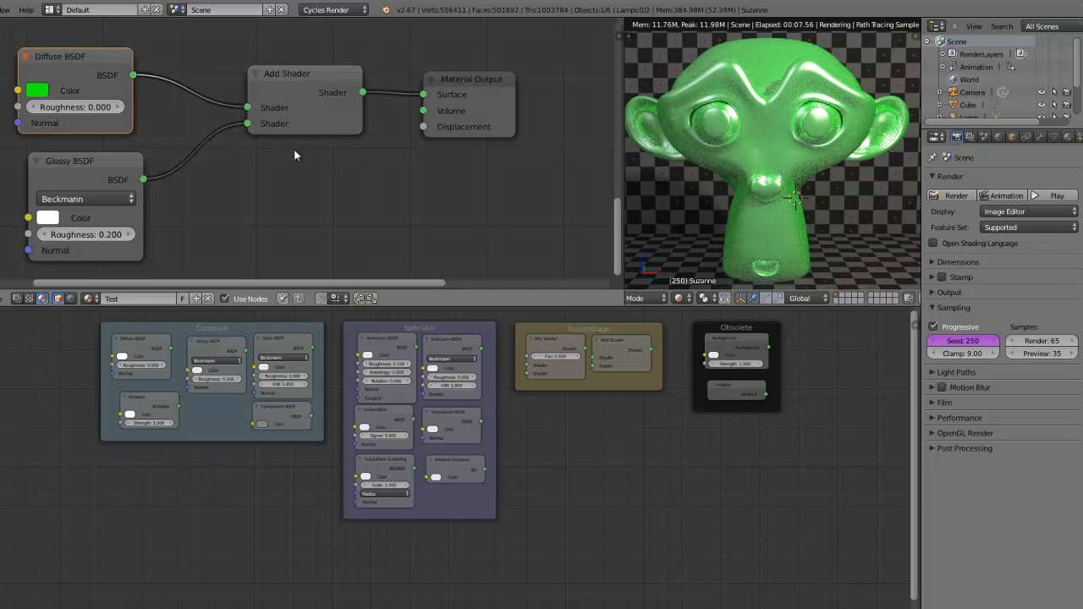
Spread the Diffuse and Glossy BSDF nodes further from the Add Shader and adjust the Add Shader's and Material Output's positions
{"action": "left_click", "coordinate": [318, 90]}
{"action": "left_click_drag", "start_coordinate": [318, 90], "coordinate": [319, 91]}
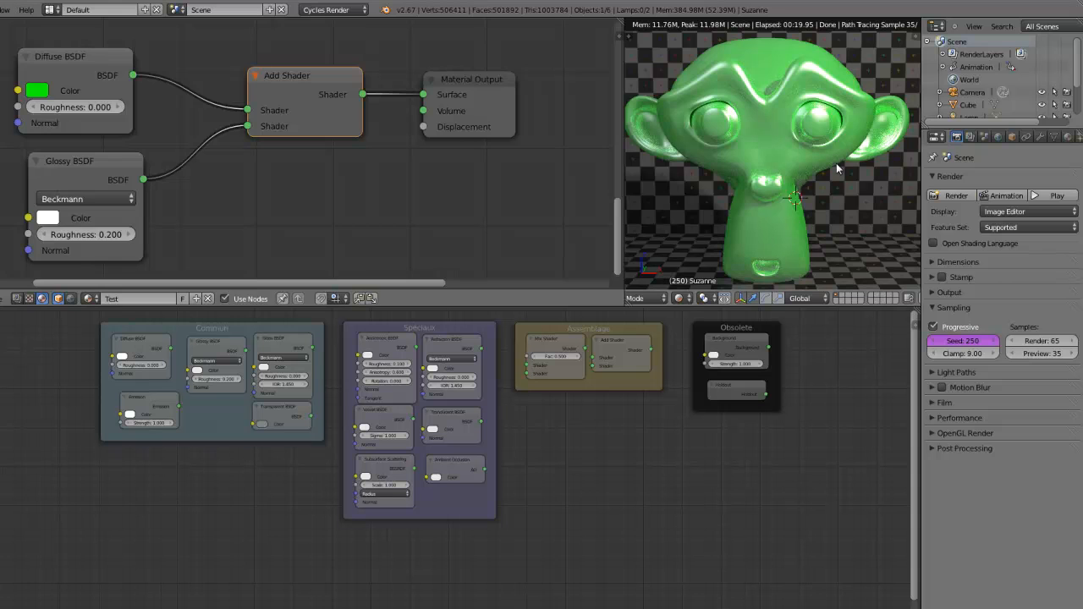
{"action": "scroll", "coordinate": [203, 139], "scroll_direction": "down", "scroll_amount": 2}
{"action": "left_click_drag", "start_coordinate": [140, 106], "coordinate": [76, 97]}
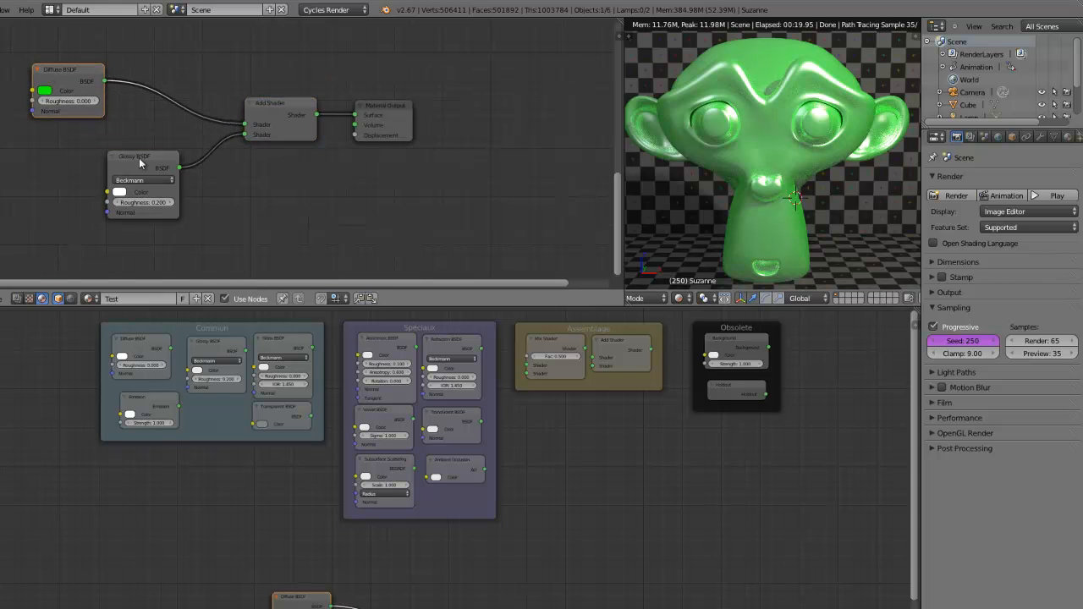
{"action": "left_click_drag", "start_coordinate": [140, 164], "coordinate": [17, 173]}
{"action": "left_click_drag", "start_coordinate": [70, 70], "coordinate": [69, 61]}
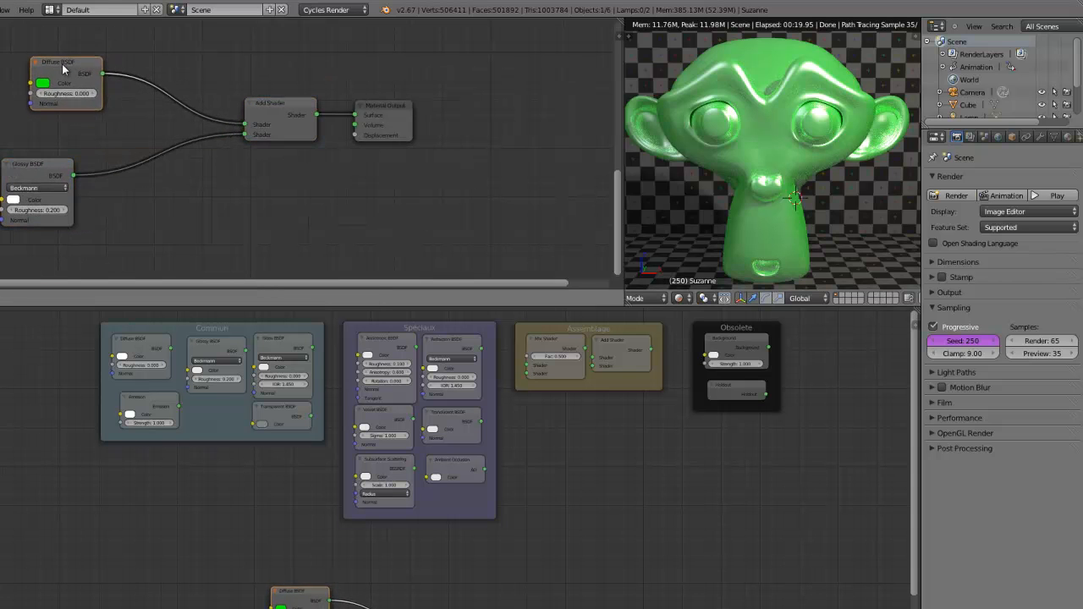
{"action": "left_click_drag", "start_coordinate": [43, 165], "coordinate": [96, 145]}
{"action": "left_click_drag", "start_coordinate": [271, 103], "coordinate": [269, 108]}
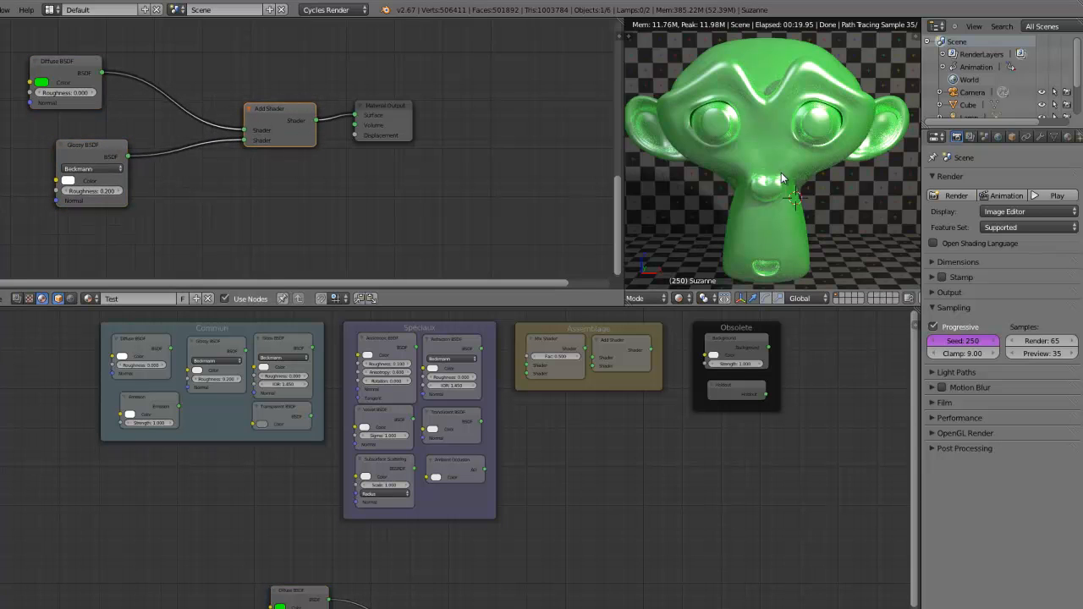
{"action": "mouse_move", "coordinate": [386, 114]}
{"action": "left_mouse_down"}
{"action": "mouse_move", "coordinate": [393, 121]}
{"action": "mouse_move", "coordinate": [384, 117]}
{"action": "left_mouse_up"}
Stack the Diffuse BSDF directly above the Glossy BSDF, closer to the Add Shader, and deselect all nodes
{"action": "scroll", "coordinate": [237, 121], "scroll_direction": "up", "scroll_amount": 3}
{"action": "middle_click_drag", "start_coordinate": [161, 101], "coordinate": [217, 143]}
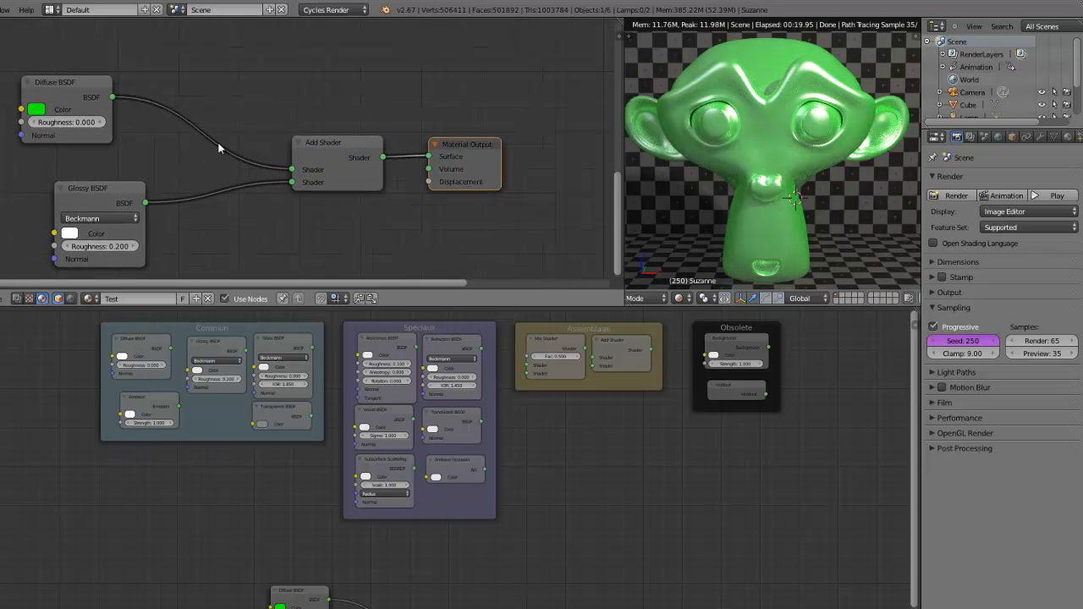
{"action": "left_click_drag", "start_coordinate": [103, 94], "coordinate": [166, 125]}
{"action": "left_click_drag", "start_coordinate": [94, 184], "coordinate": [122, 184]}
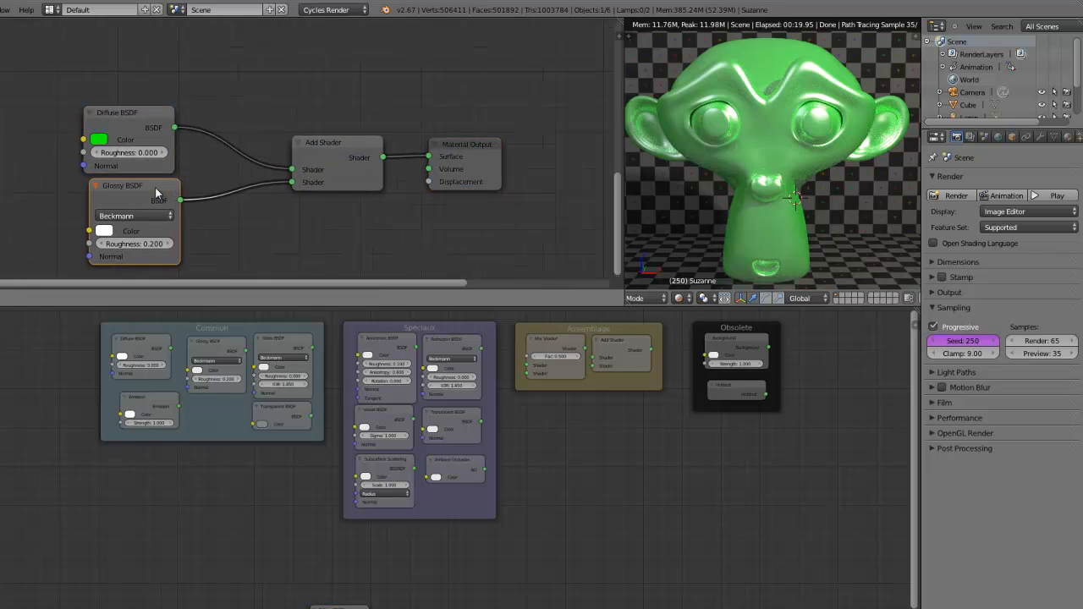
{"action": "scroll", "coordinate": [289, 192], "scroll_direction": "up", "scroll_amount": 3}
{"action": "middle_click_drag", "start_coordinate": [290, 191], "coordinate": [285, 155]}
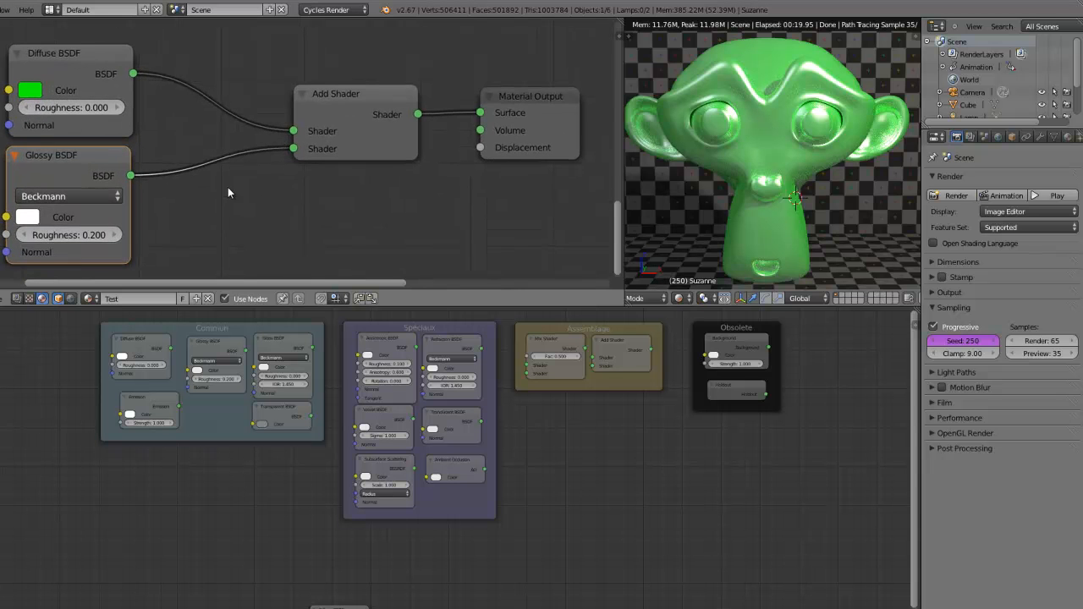
{"action": "key", "text": "a"}
Set the Diffuse BSDF's colour to orange-red (R 1.000, G 0.03848, B 0.000)
{"action": "scroll", "coordinate": [229, 181], "scroll_direction": "down", "scroll_amount": 5}
{"action": "scroll", "coordinate": [240, 178], "scroll_direction": "up", "scroll_amount": 4}
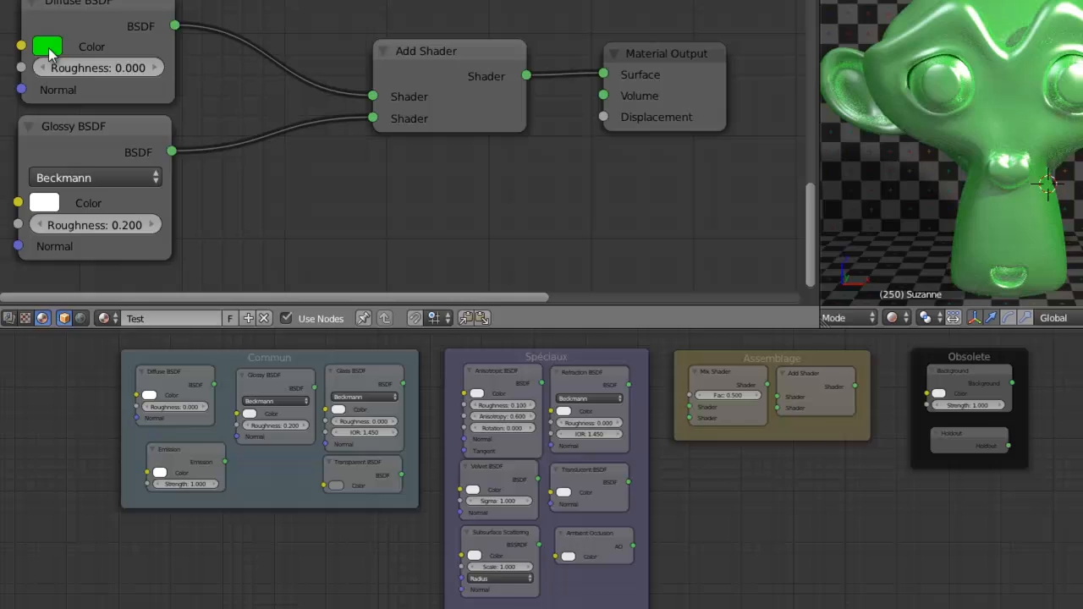
{"action": "left_click", "coordinate": [47, 47]}
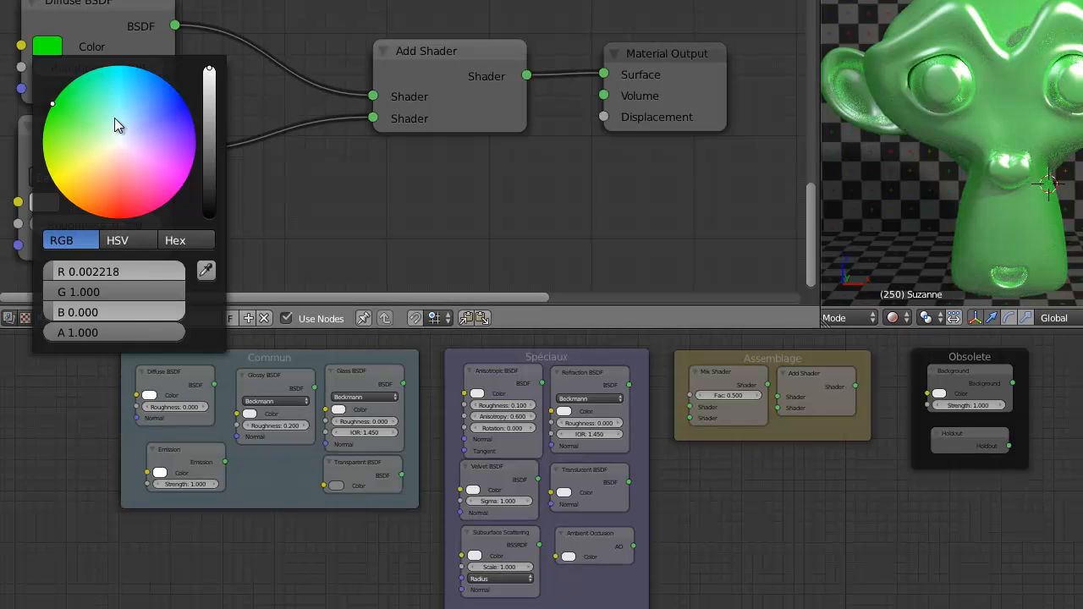
{"action": "left_click", "coordinate": [80, 85]}
{"action": "left_click", "coordinate": [49, 48]}
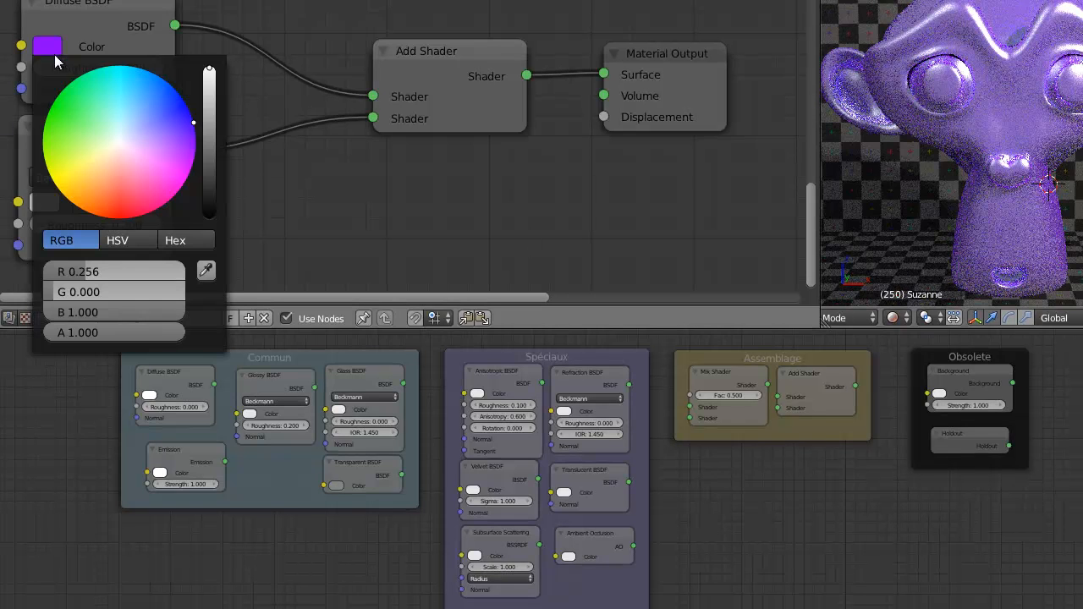
{"action": "left_click_drag", "start_coordinate": [137, 136], "coordinate": [114, 247]}
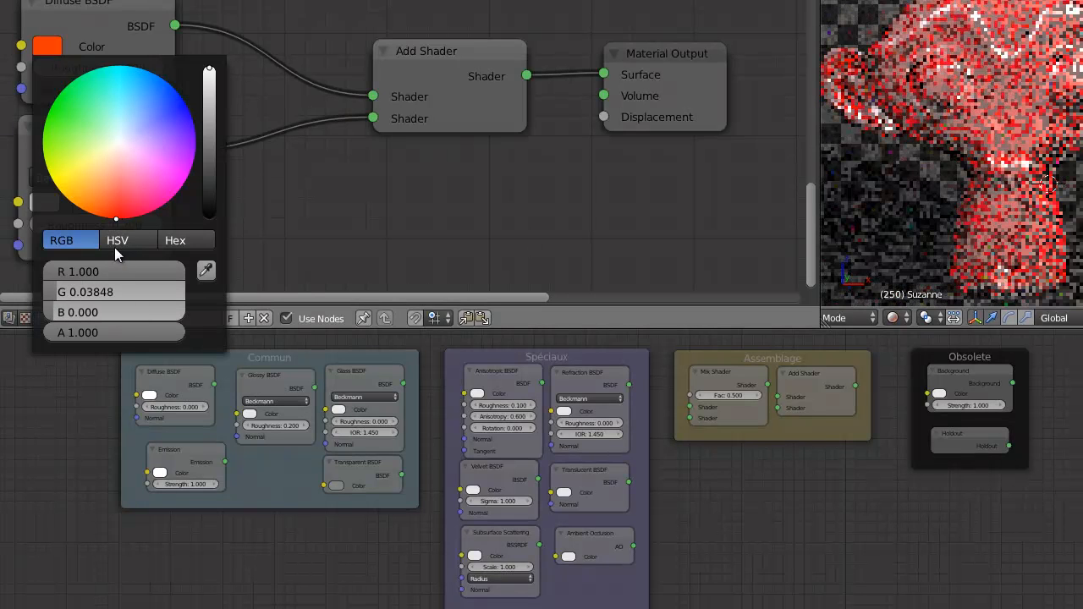
Set the Glossy BSDF's colour to cyan and move the Material Output slightly closer to the Add Shader
{"action": "left_click", "coordinate": [44, 203]}
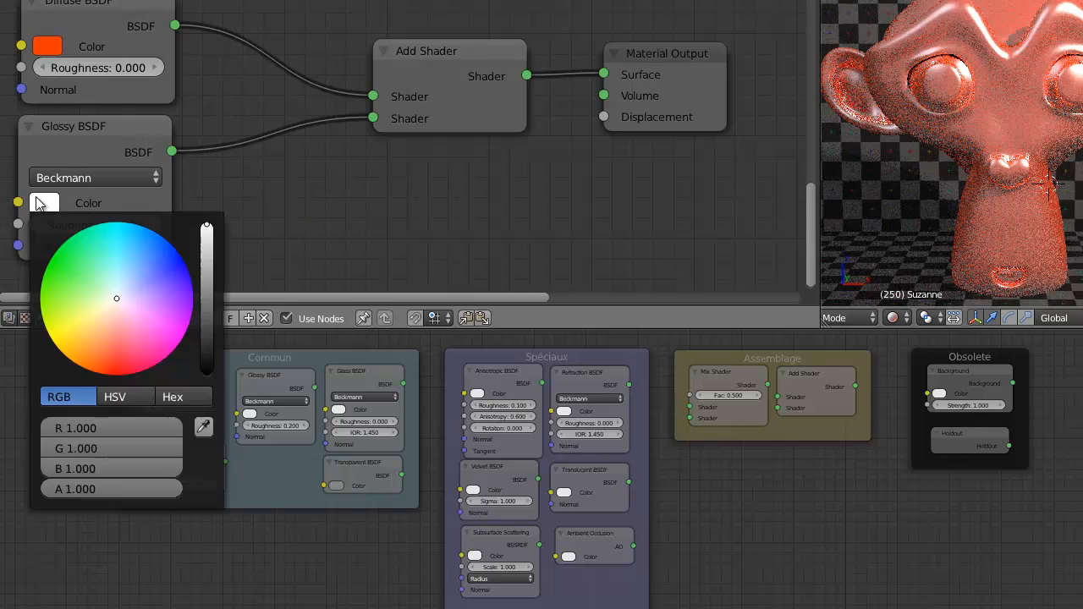
{"action": "left_click", "coordinate": [110, 233]}
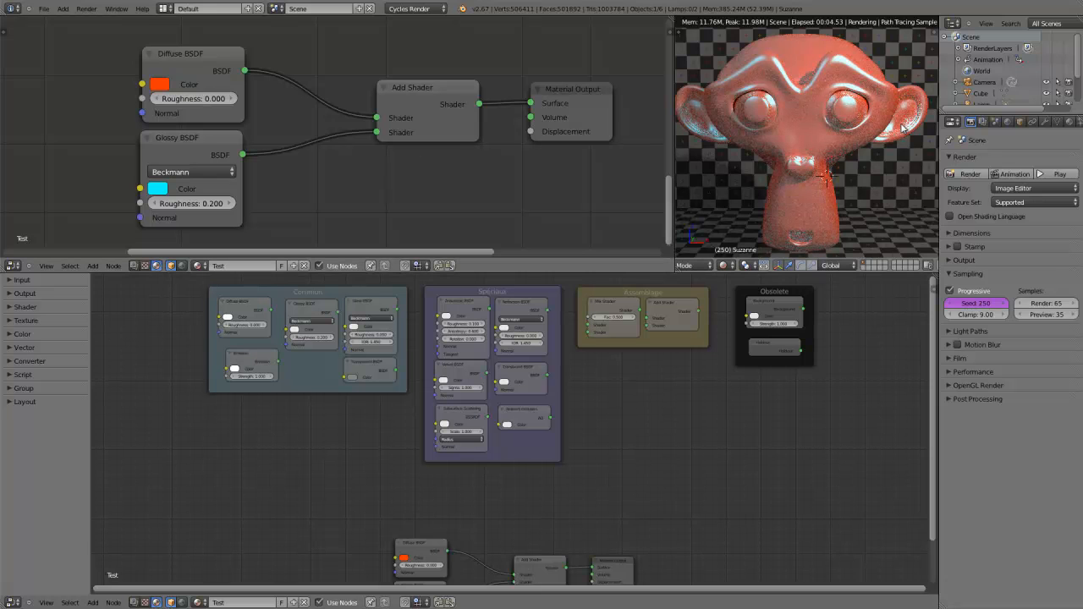
{"action": "scroll", "coordinate": [298, 156], "scroll_direction": "down", "scroll_amount": 2}
{"action": "scroll", "coordinate": [298, 157], "scroll_direction": "up", "scroll_amount": 2}
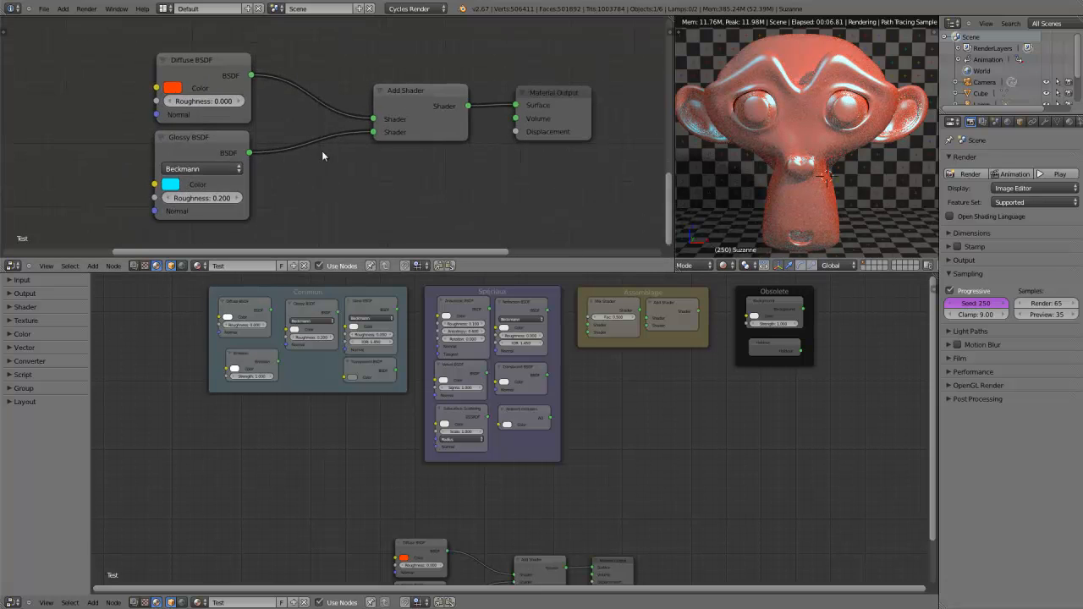
{"action": "left_click_drag", "start_coordinate": [554, 105], "coordinate": [538, 112]}
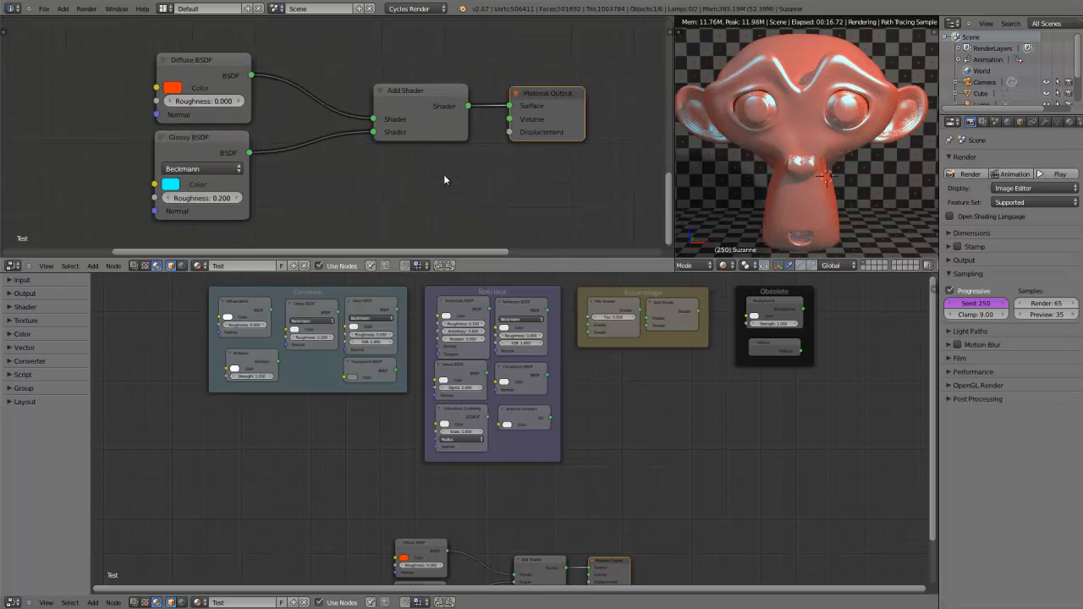
Move the Obsolete frame slightly closer to the Assemblage frame in the node overview
{"action": "left_click", "coordinate": [776, 291]}
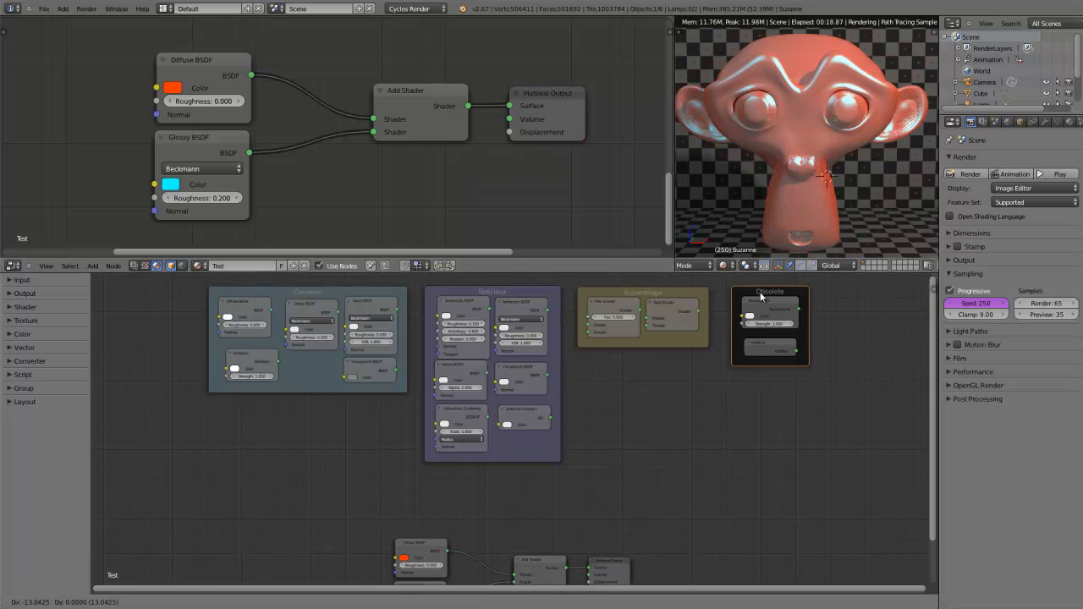
{"action": "scroll", "coordinate": [586, 365], "scroll_direction": "down", "scroll_amount": 2}
{"action": "scroll", "coordinate": [603, 475], "scroll_direction": "up", "scroll_amount": 2}
{"action": "scroll", "coordinate": [582, 396], "scroll_direction": "down", "scroll_amount": 2}
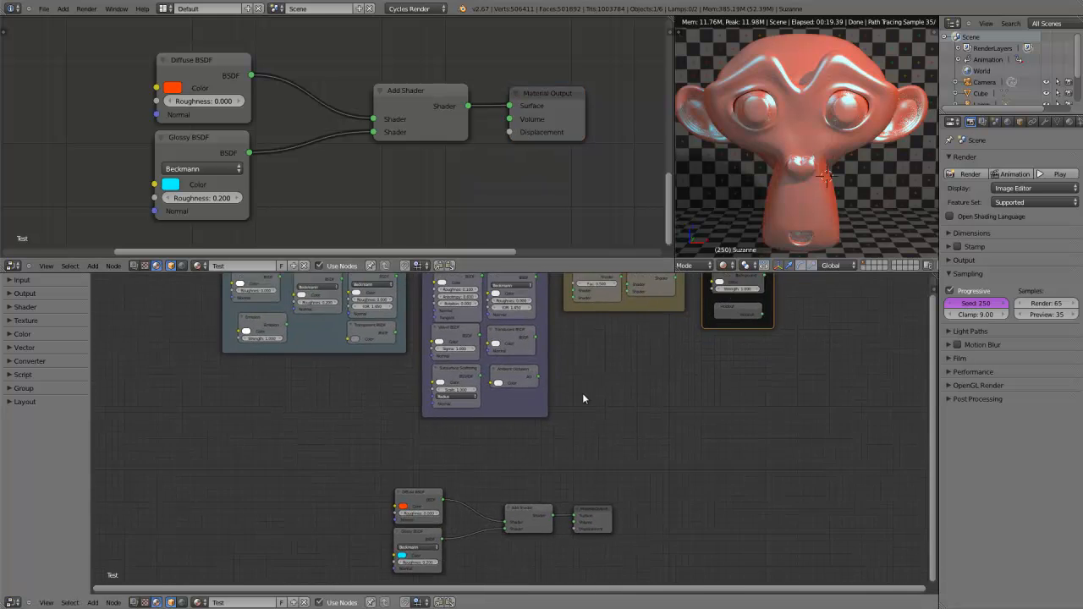
{"action": "scroll", "coordinate": [582, 401], "scroll_direction": "up", "scroll_amount": 1}
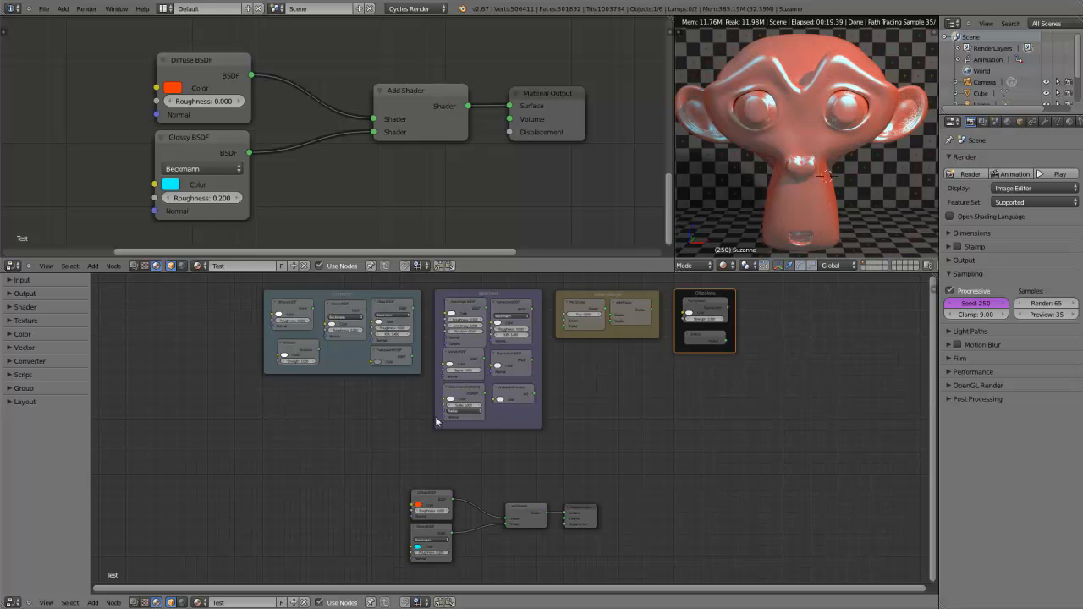
Check Suzanne's material settings, return to the render settings, and examine the Diffuse and Glossy nodes feeding the Add Shader
{"action": "left_click", "coordinate": [1069, 121]}
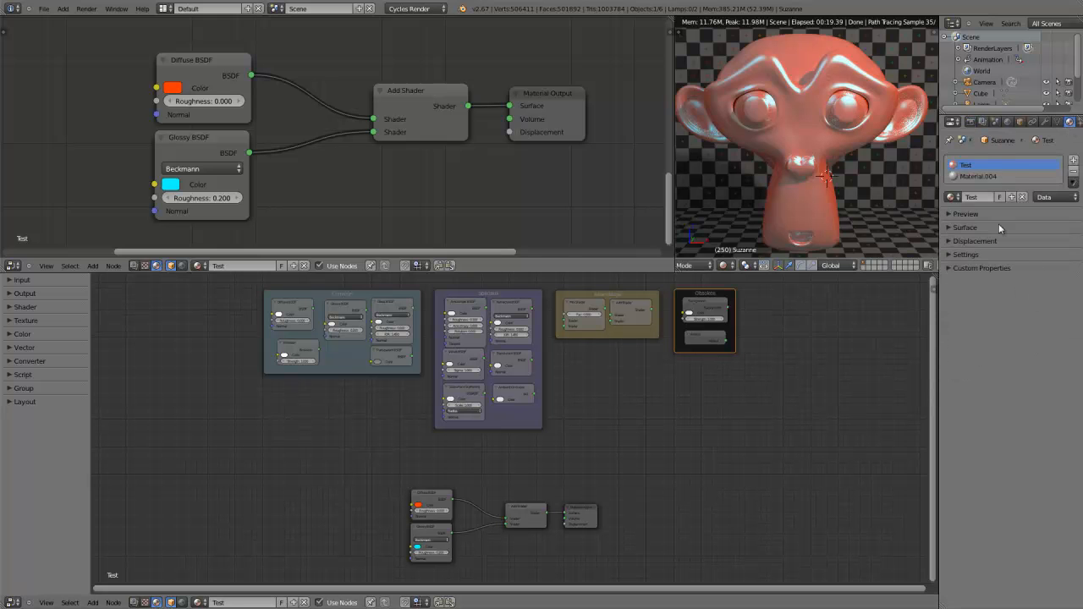
{"action": "left_click", "coordinate": [971, 122]}
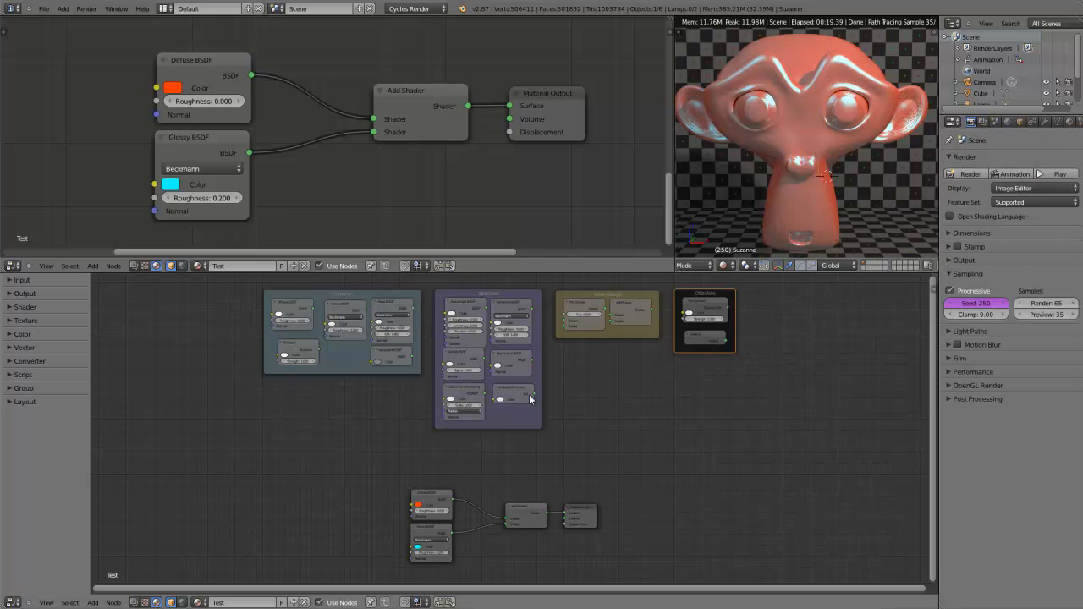
{"action": "scroll", "coordinate": [533, 405], "scroll_direction": "up", "scroll_amount": 2}
{"action": "scroll", "coordinate": [534, 406], "scroll_direction": "down", "scroll_amount": 4}
{"action": "scroll", "coordinate": [533, 406], "scroll_direction": "up", "scroll_amount": 3}
{"action": "middle_click_drag", "start_coordinate": [526, 472], "coordinate": [521, 401]}
{"action": "scroll", "coordinate": [526, 419], "scroll_direction": "up", "scroll_amount": 4}
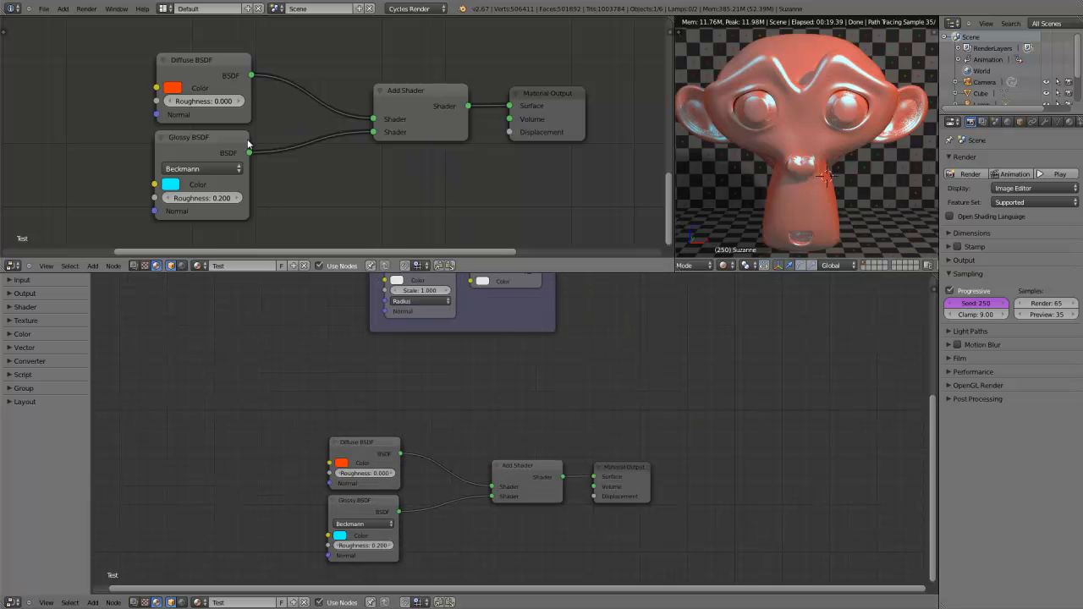
{"action": "left_click", "coordinate": [199, 137]}
Nudge the Assemblage frame slightly upward and towards the Obsolete frame to line it up with the neighbouring frames
{"action": "middle_click_drag", "start_coordinate": [657, 346], "coordinate": [531, 601]}
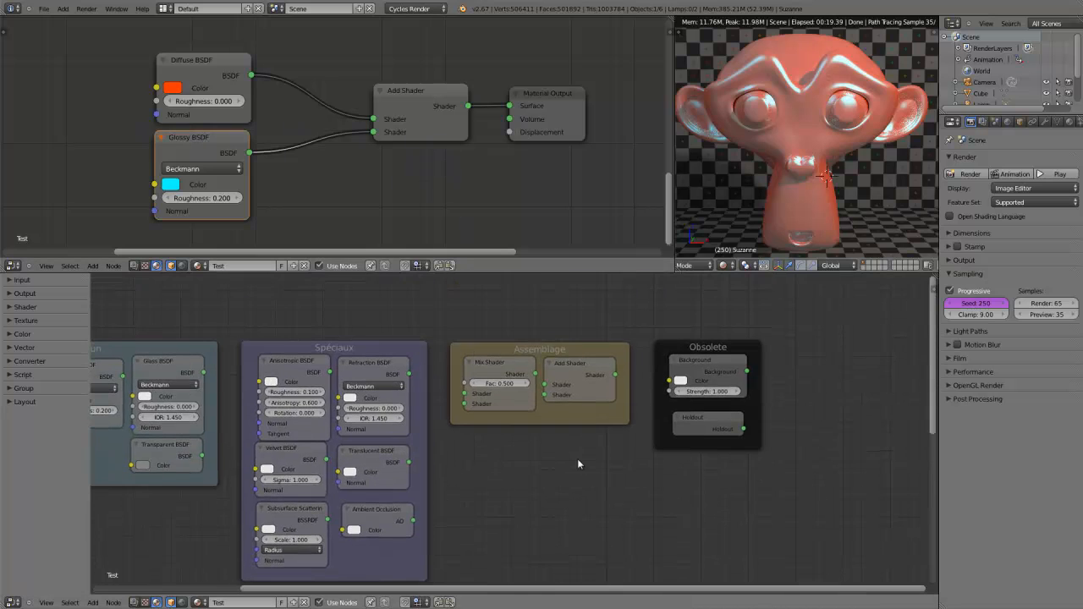
{"action": "mouse_move", "coordinate": [549, 352]}
{"action": "left_mouse_down"}
{"action": "mouse_move", "coordinate": [542, 347]}
{"action": "mouse_move", "coordinate": [552, 349]}
{"action": "left_mouse_up"}
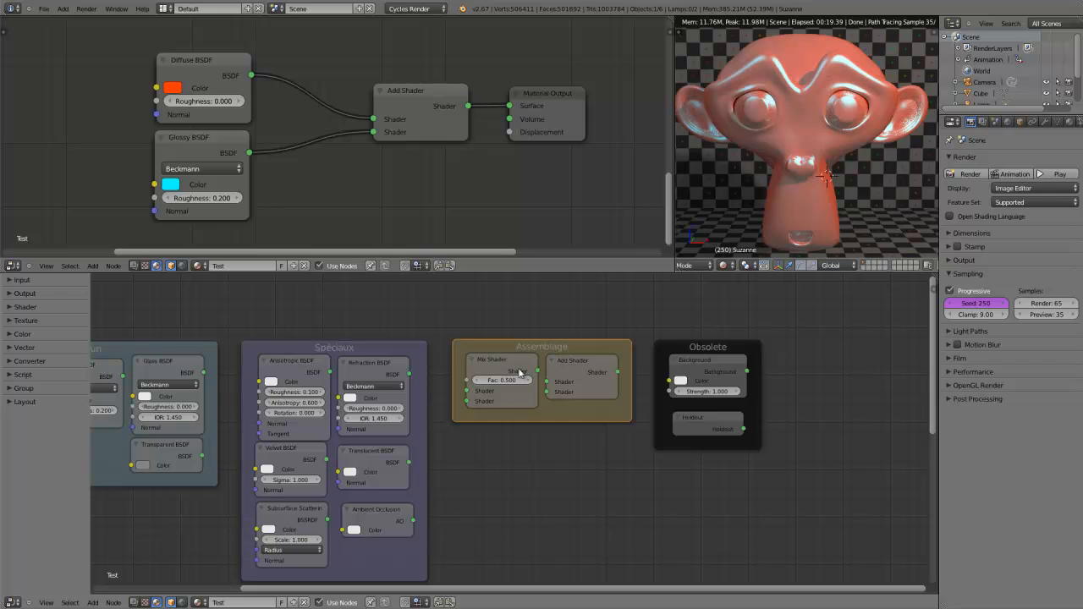
{"action": "scroll", "coordinate": [407, 141], "scroll_direction": "down", "scroll_amount": 1}
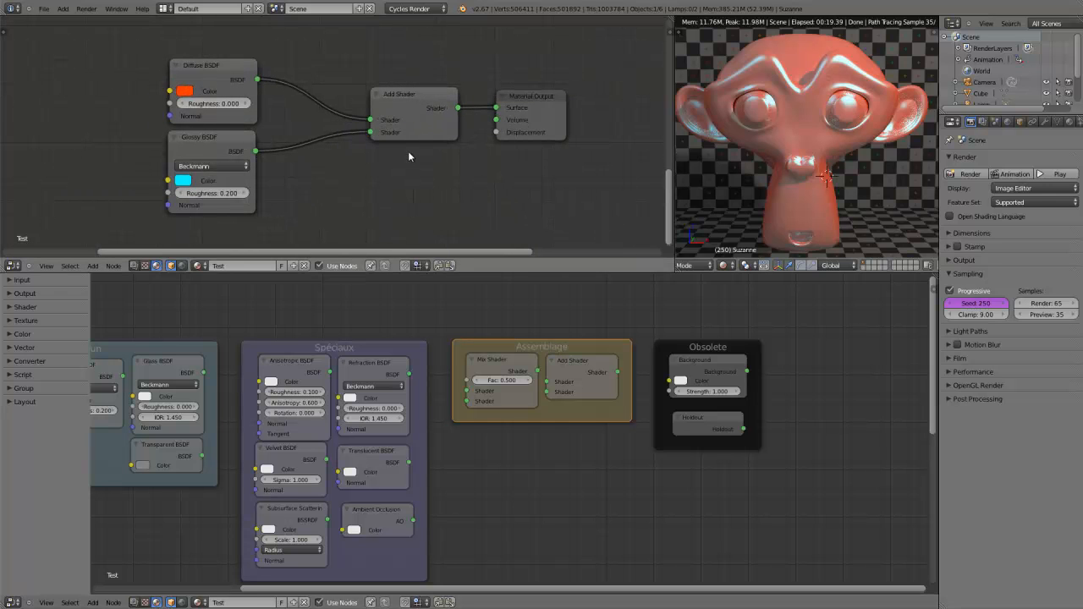